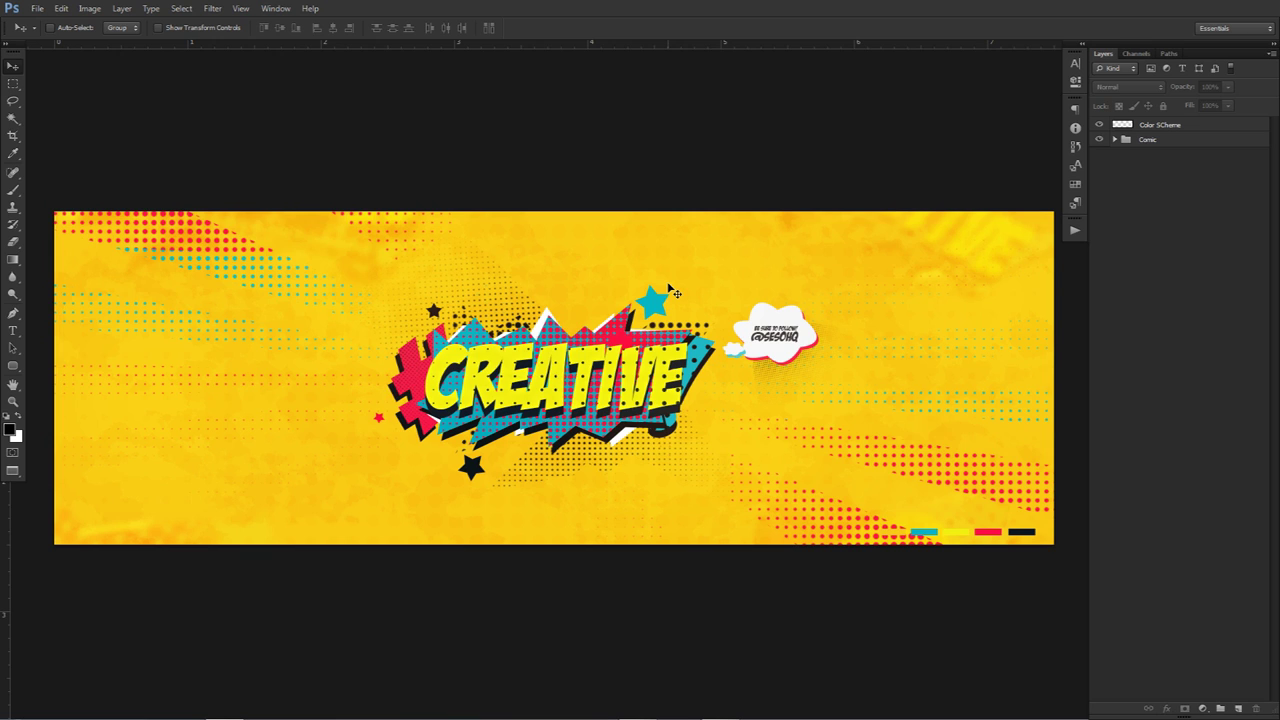
pyautogui.click(675, 292)
pyautogui.click(640, 271)
pyautogui.click(1114, 139)
pyautogui.click(1114, 139)
pyautogui.click(752, 260)
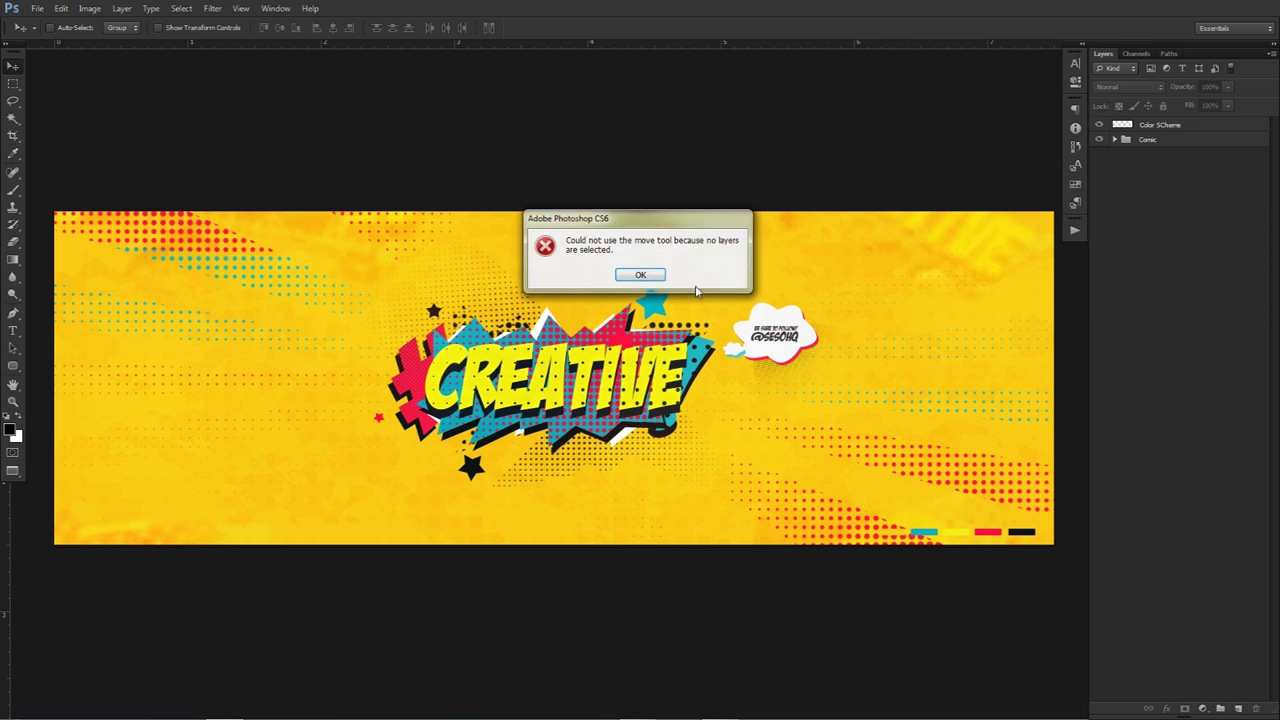
pyautogui.click(655, 284)
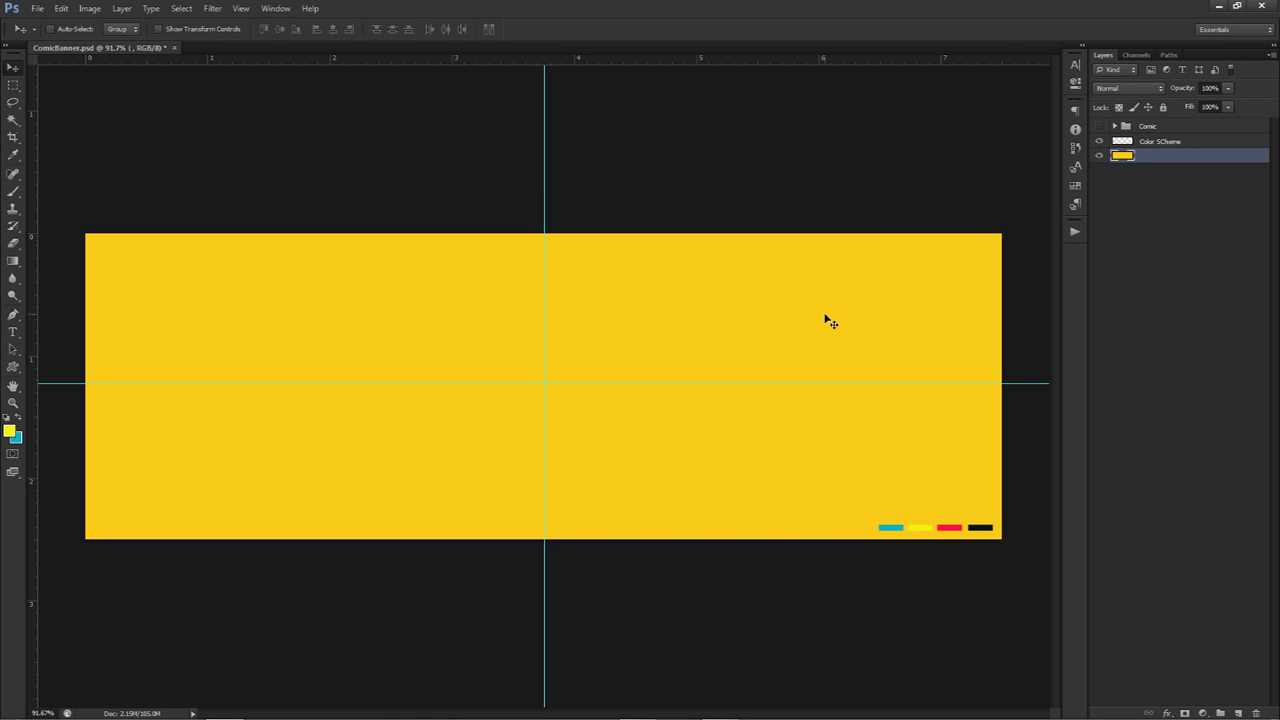
# Add the text CREATIVE in yellow BadaBoom BB and centre it on the crossing guides of the banner
pyautogui.press('t')
pyautogui.click(544, 383)
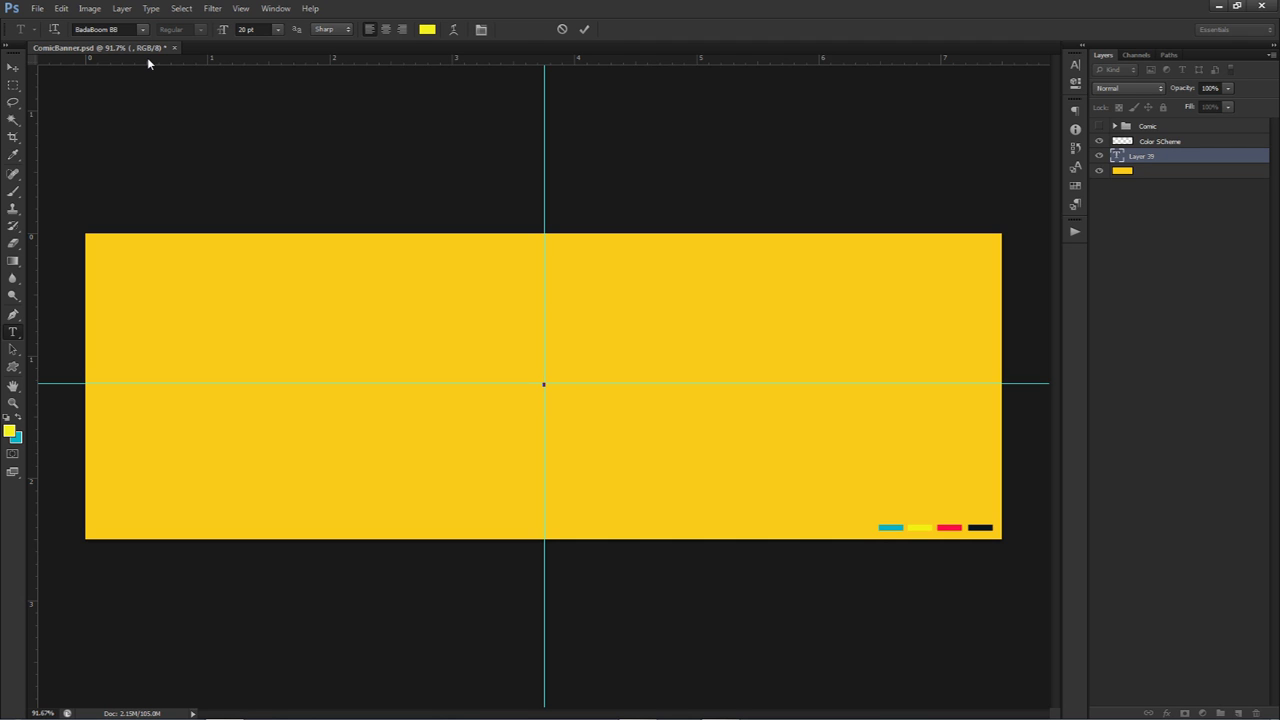
pyautogui.write('CREATIVE')
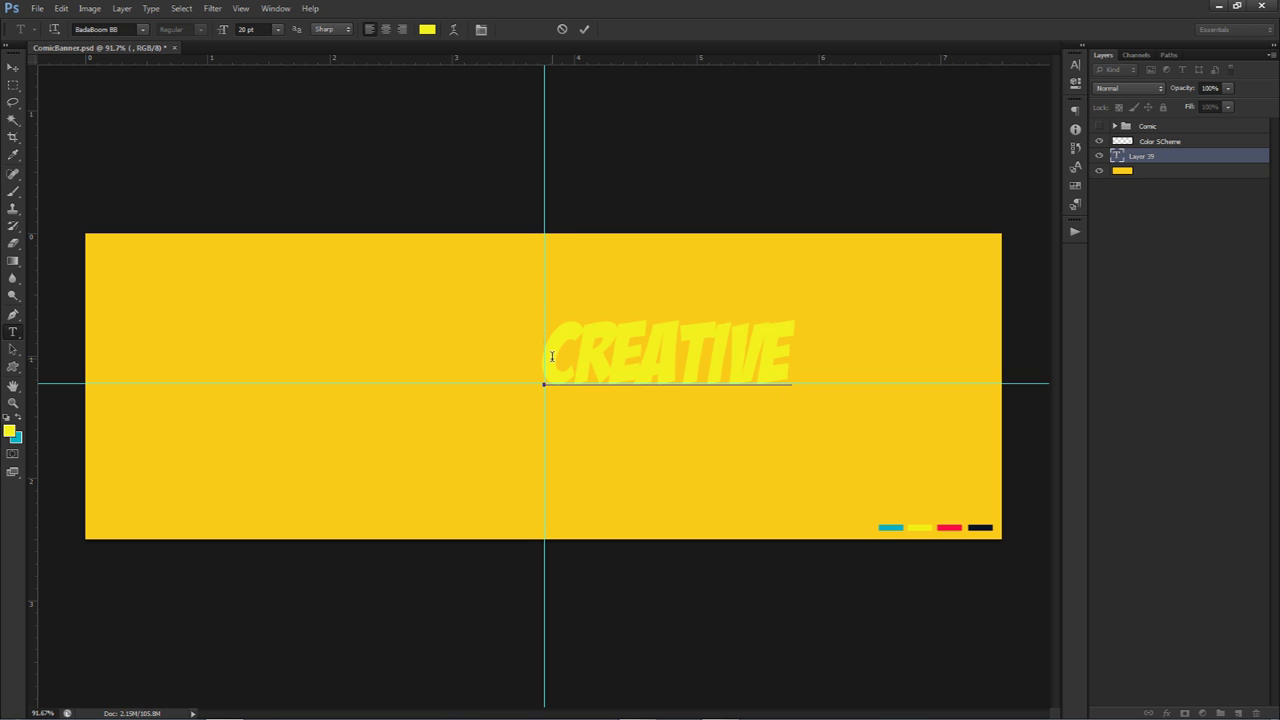
pyautogui.click(584, 29)
pyautogui.press('v')
pyautogui.moveTo(676, 352); pyautogui.dragTo(544, 384)
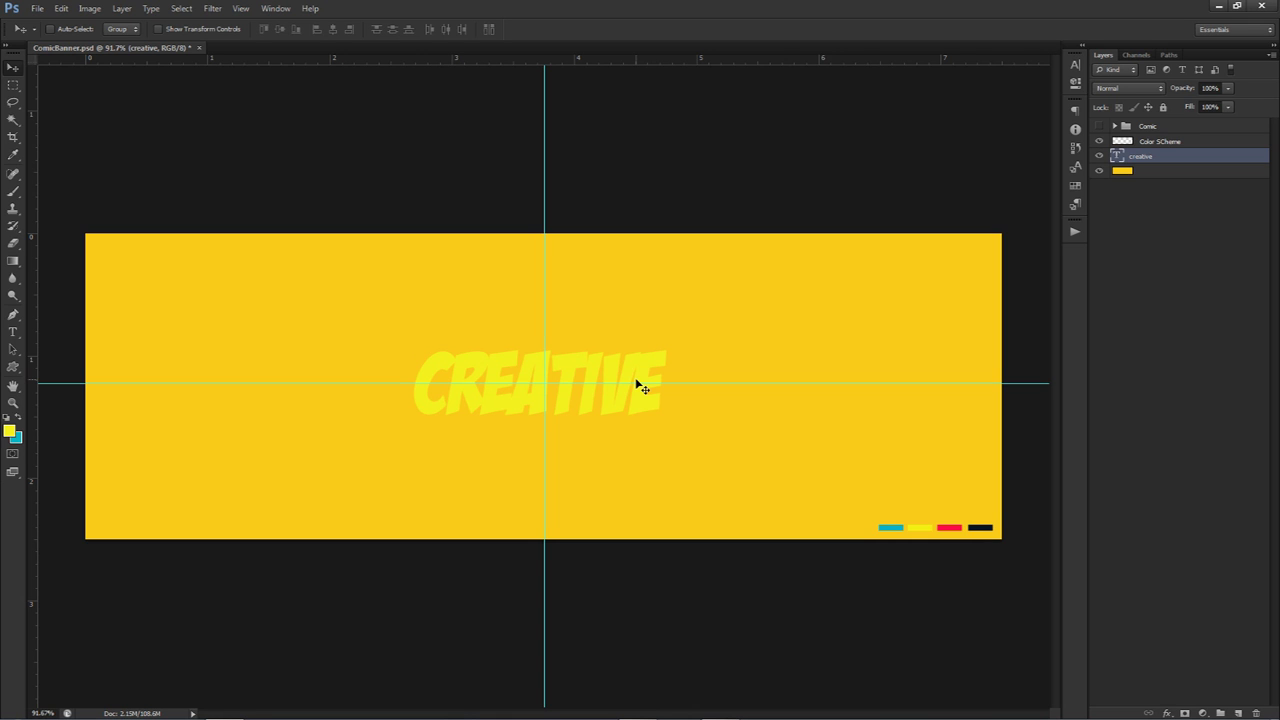
# Show the finished Comic group and hide the Color SCheme and creative layers to view the reference design
pyautogui.click(1099, 126)
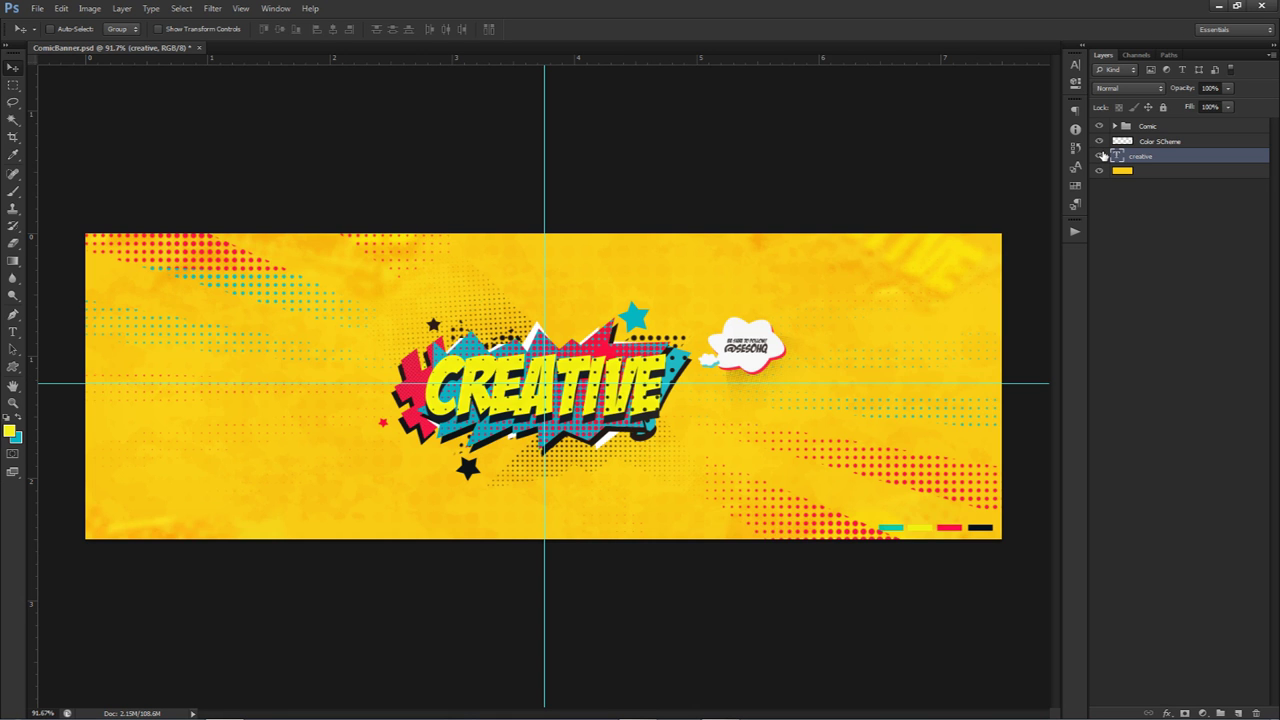
pyautogui.click(1099, 141)
pyautogui.click(1100, 156)
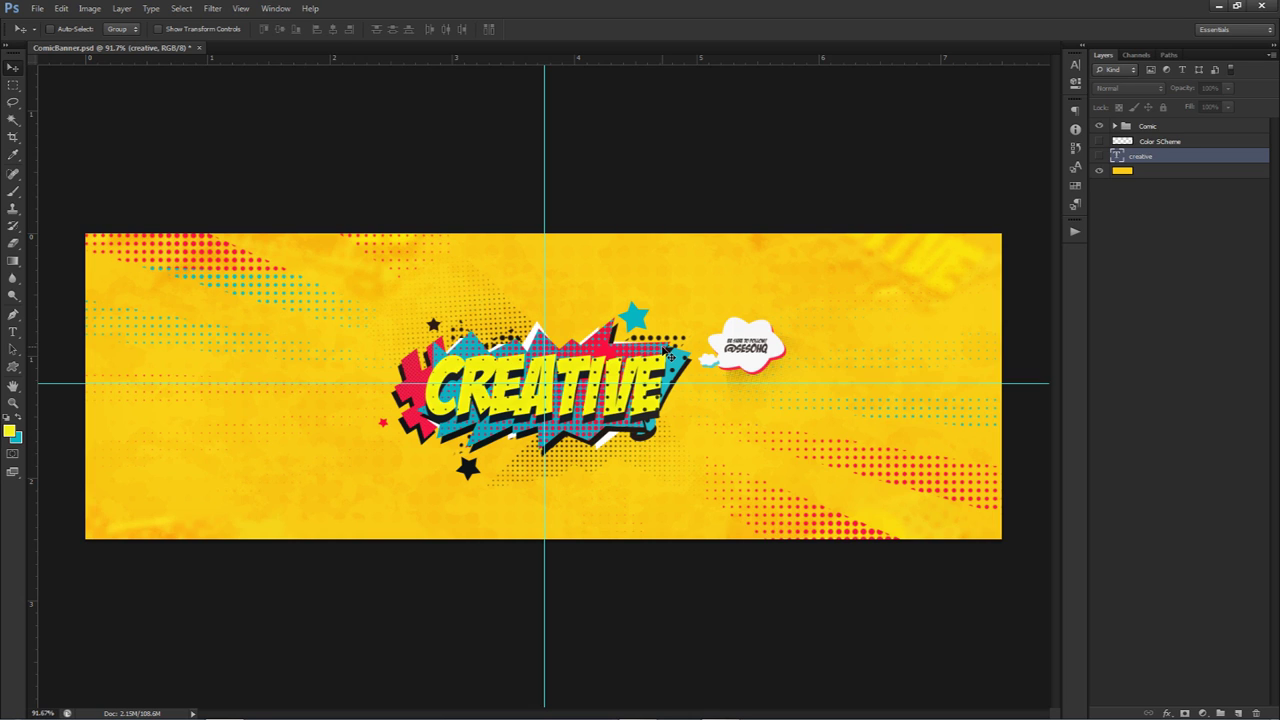
# With the Brush tool, view the ABR files available for loading as brushes and leave without loading any
pyautogui.press('b')
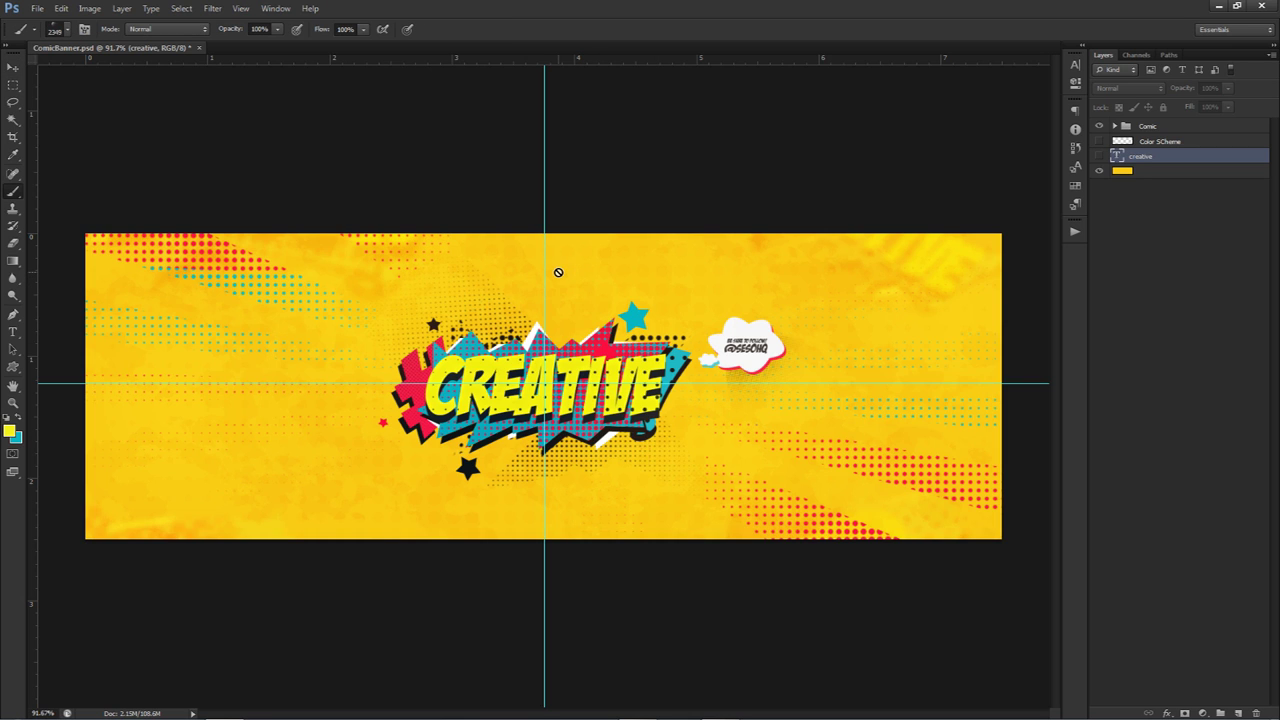
pyautogui.rightClick(11, 198)
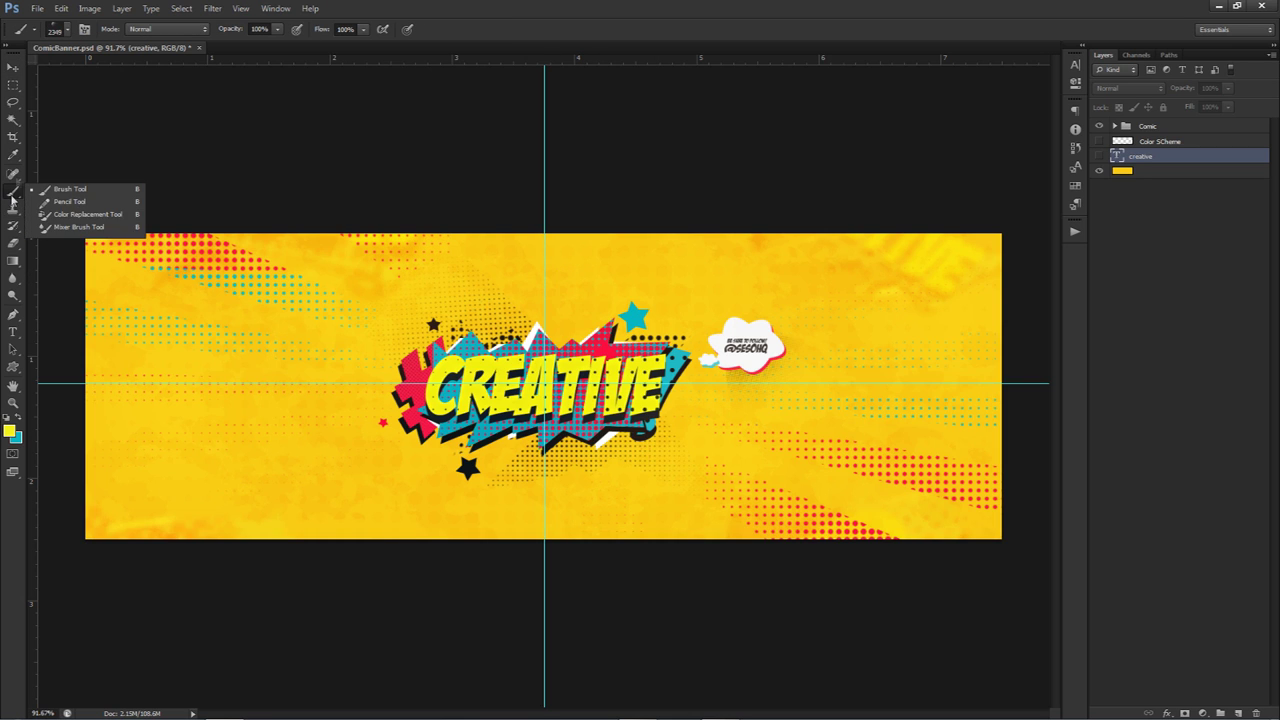
pyautogui.click(67, 29)
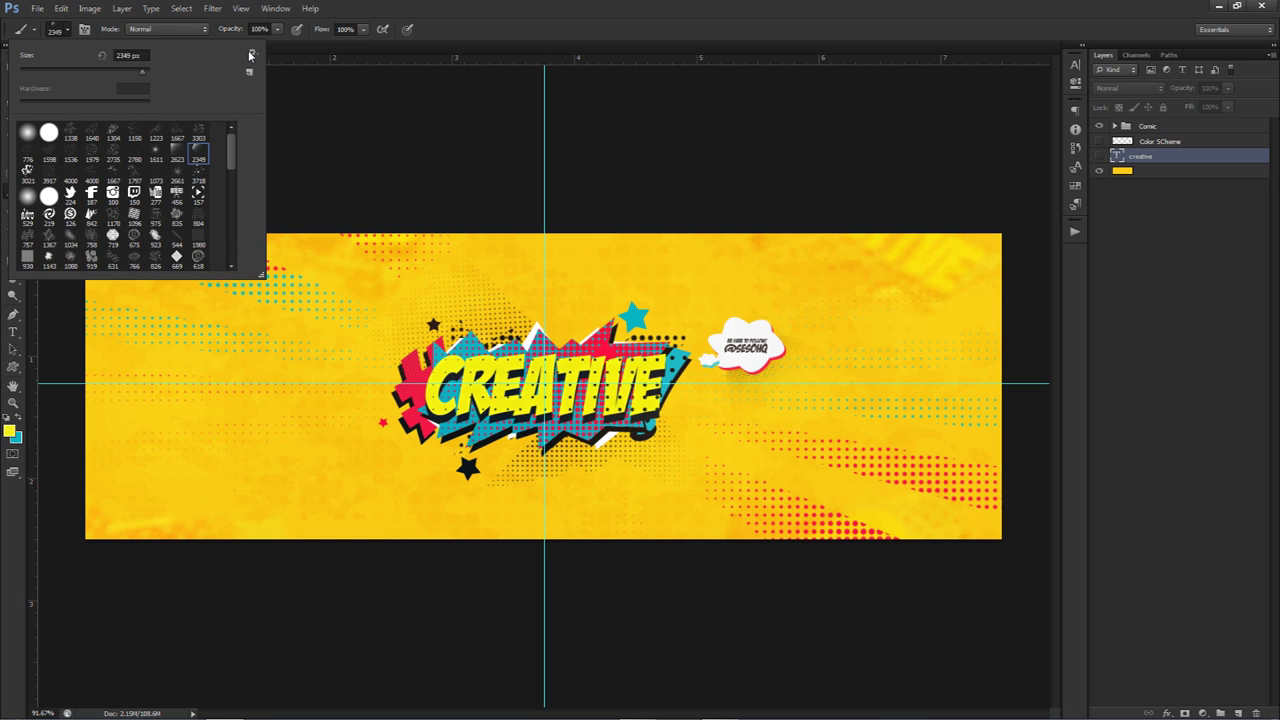
pyautogui.click(251, 53)
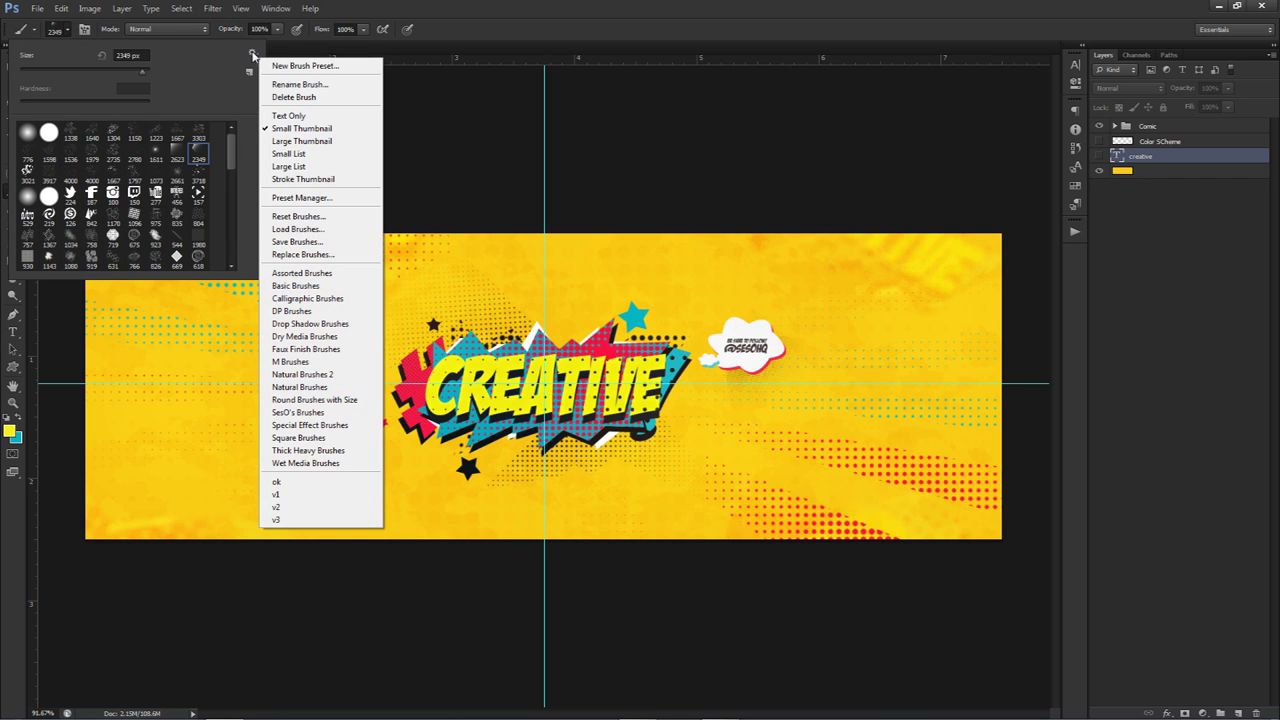
pyautogui.click(288, 231)
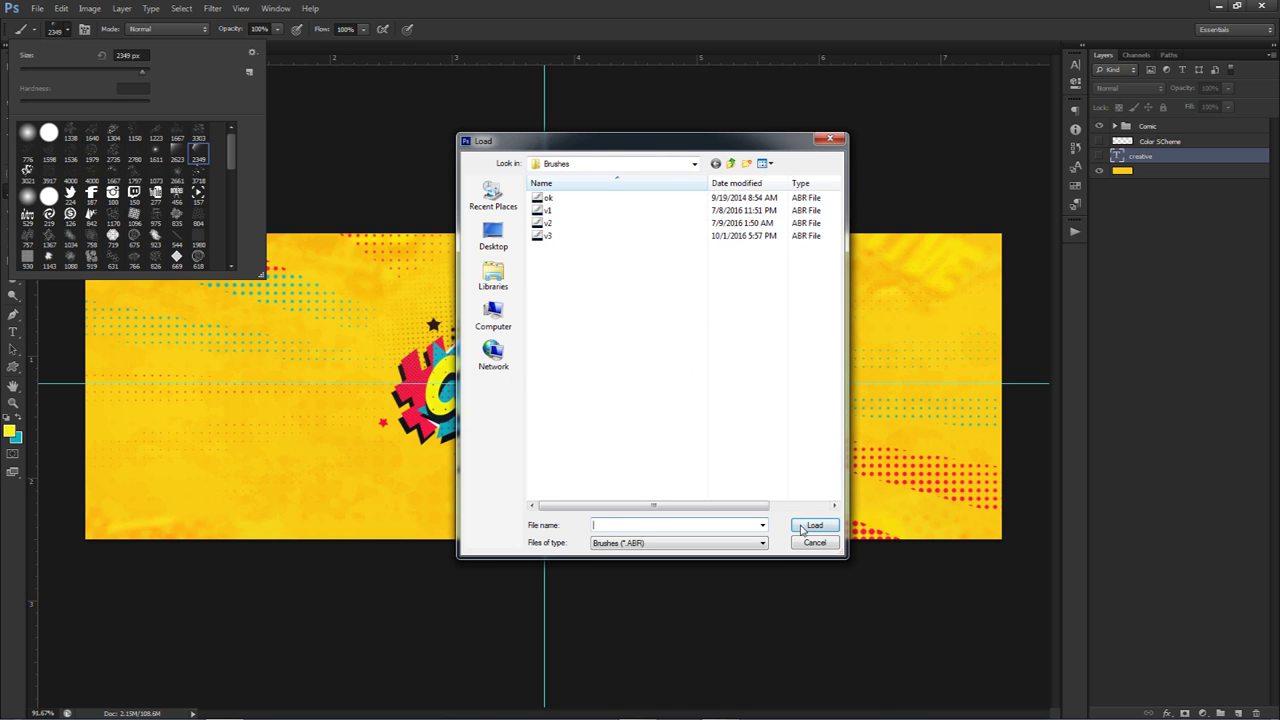
pyautogui.click(813, 543)
# Choose the 1611 px halftone brush and preview it over the plain yellow banner with the Comic group hidden, then browse the brush presets
pyautogui.click(155, 152)
pyautogui.click(1158, 141)
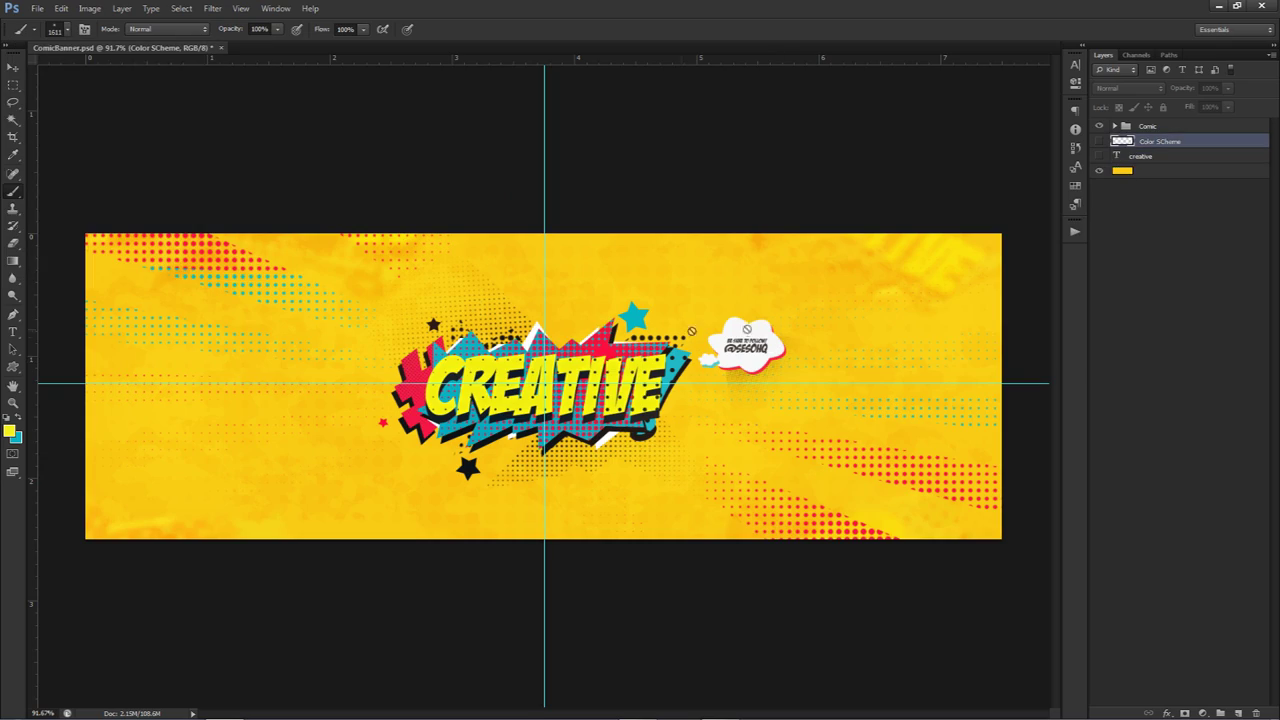
pyautogui.click(1100, 126)
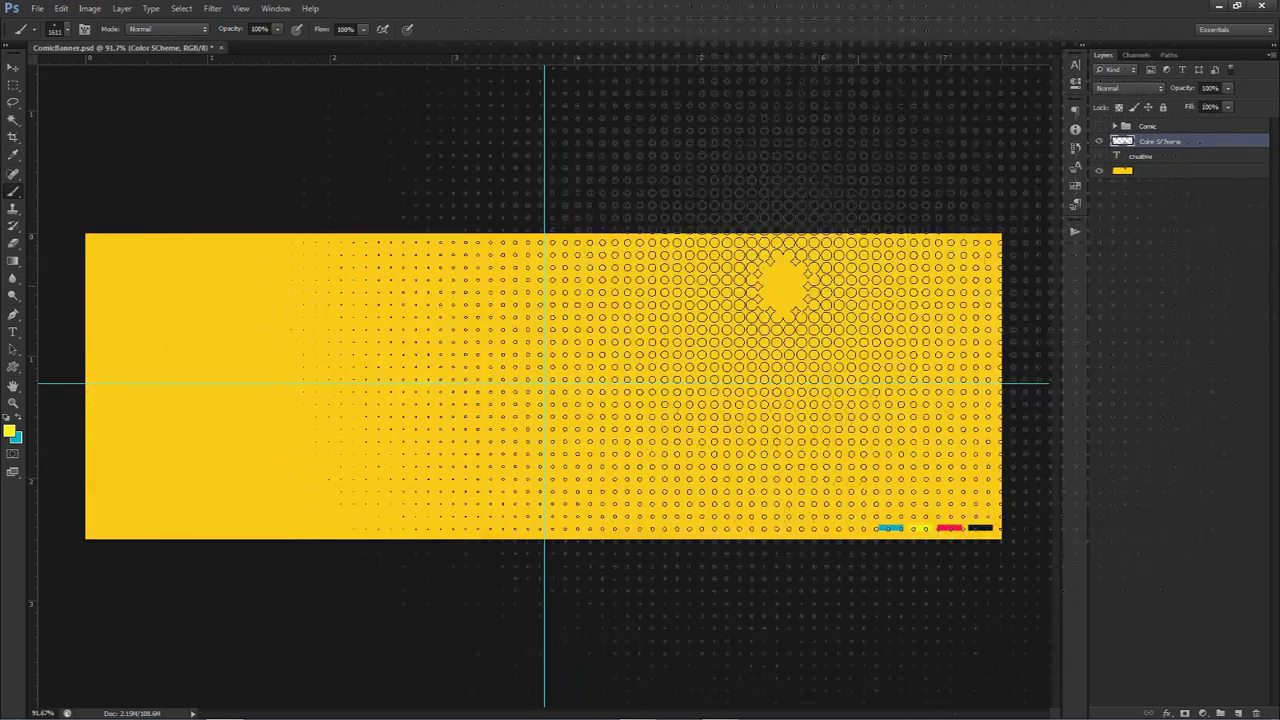
pyautogui.press('v')
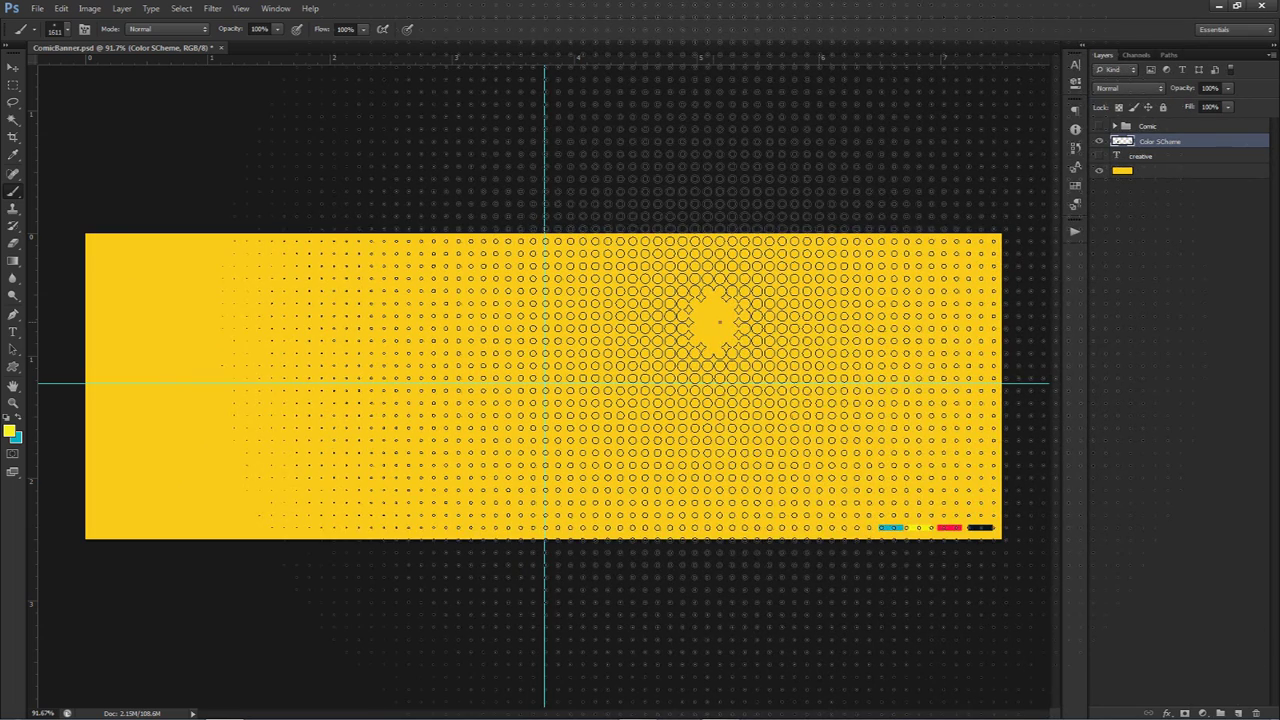
pyautogui.rightClick(718, 321)
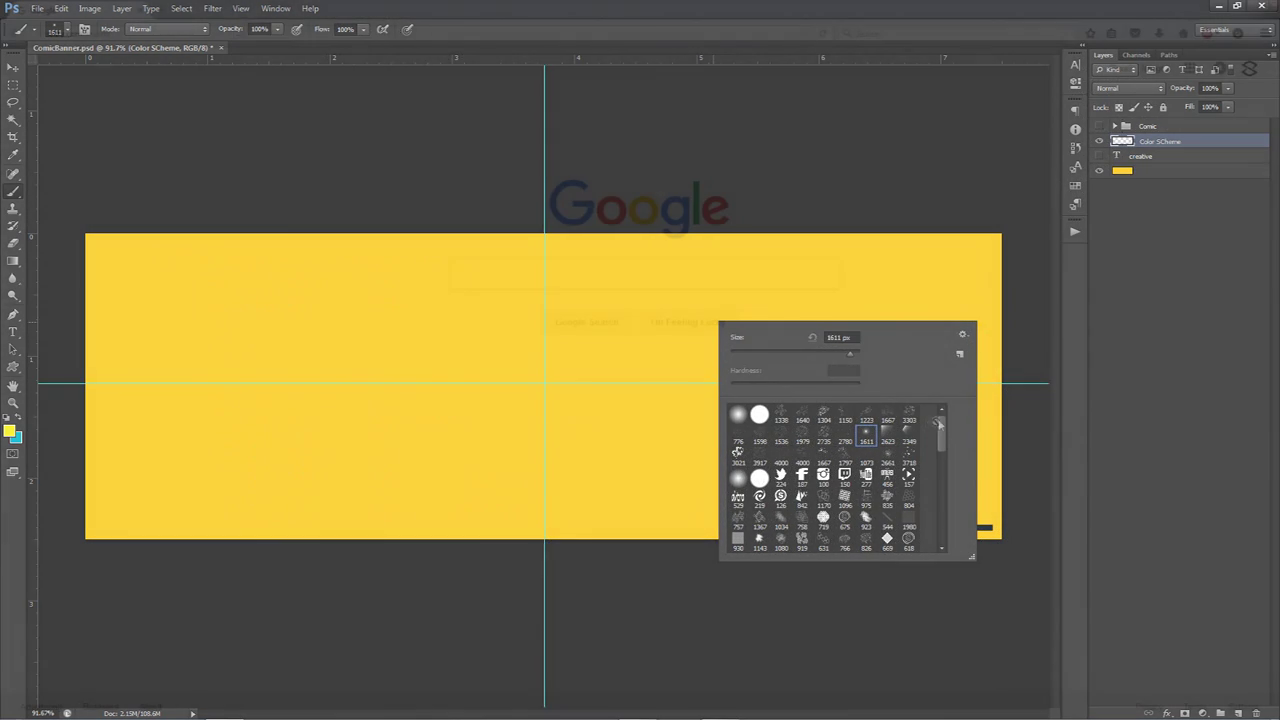
pyautogui.moveTo(941, 425); pyautogui.dragTo(941, 462)
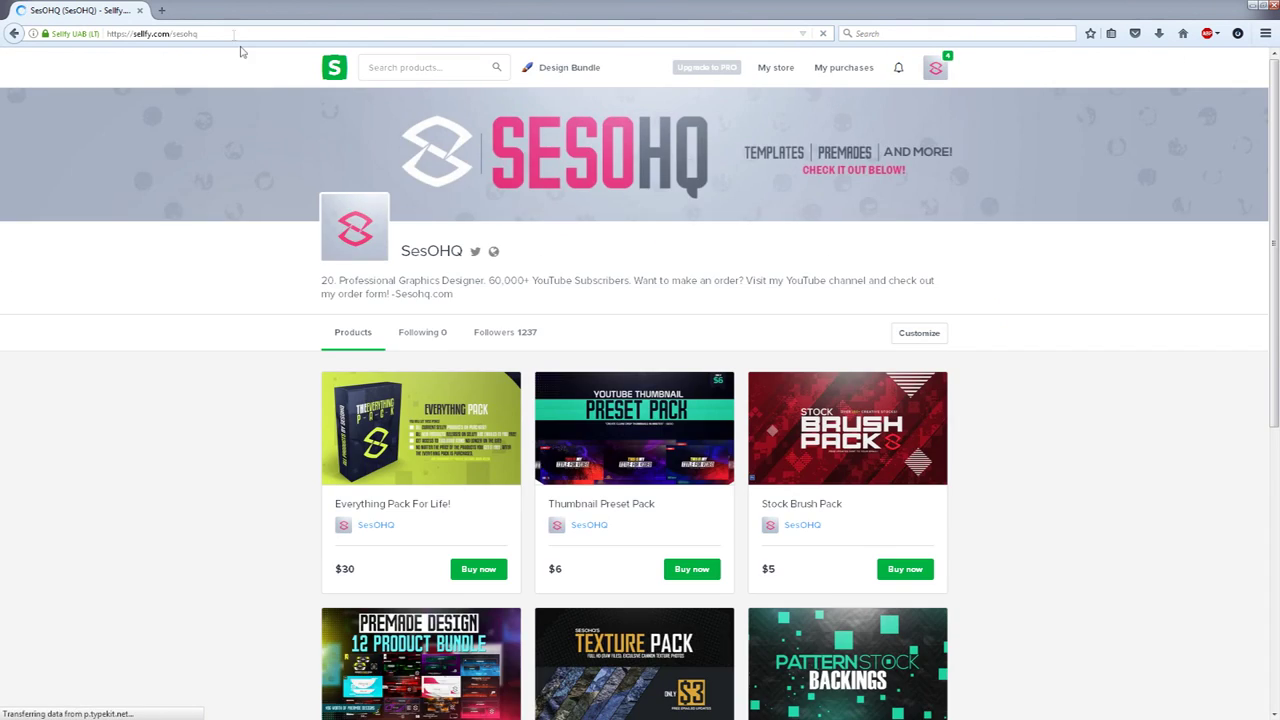
# Switch to the browser and view the Stock Brush Pack product page in the SesOHQ store on Sellfy
pyautogui.press('F11')
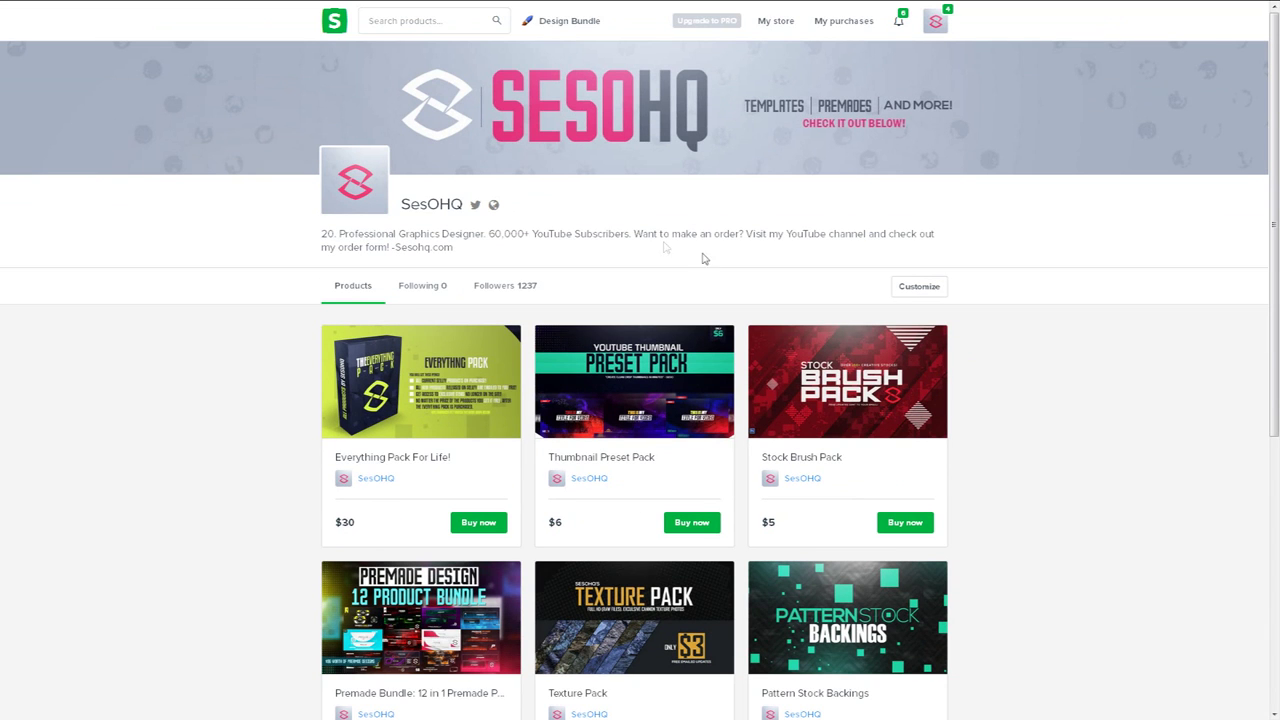
pyautogui.click(829, 369)
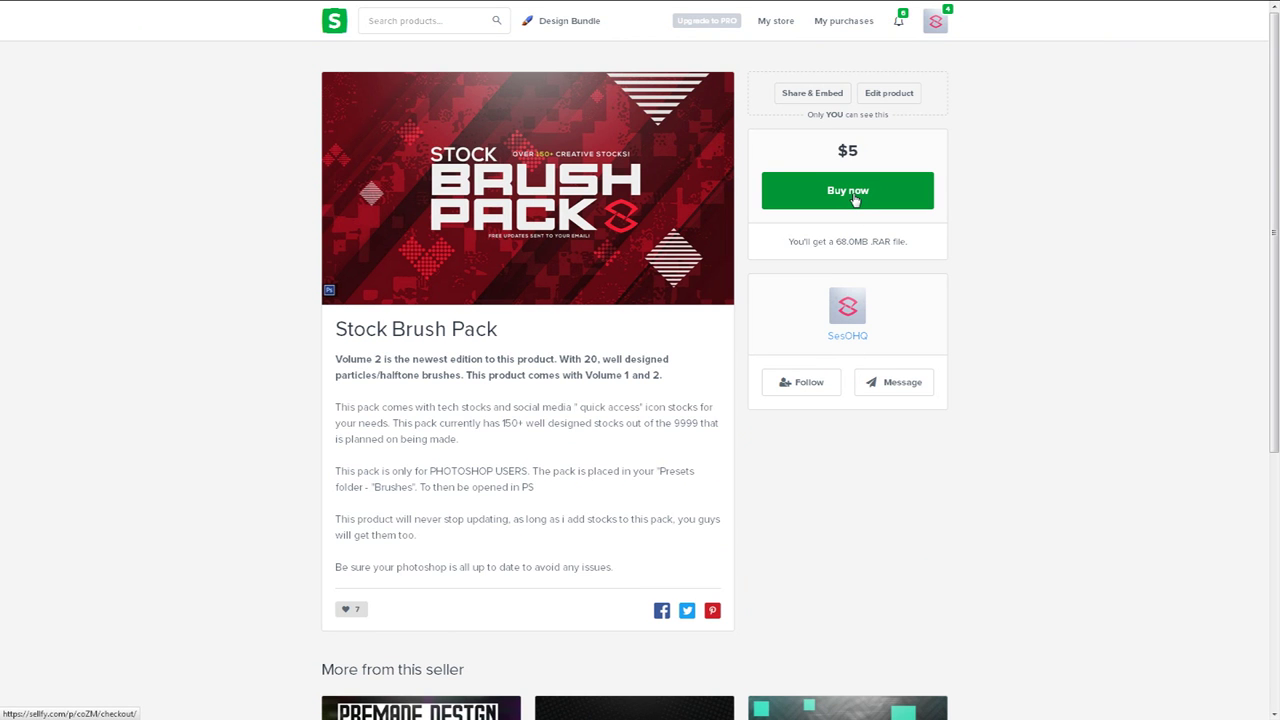
pyautogui.click(854, 200)
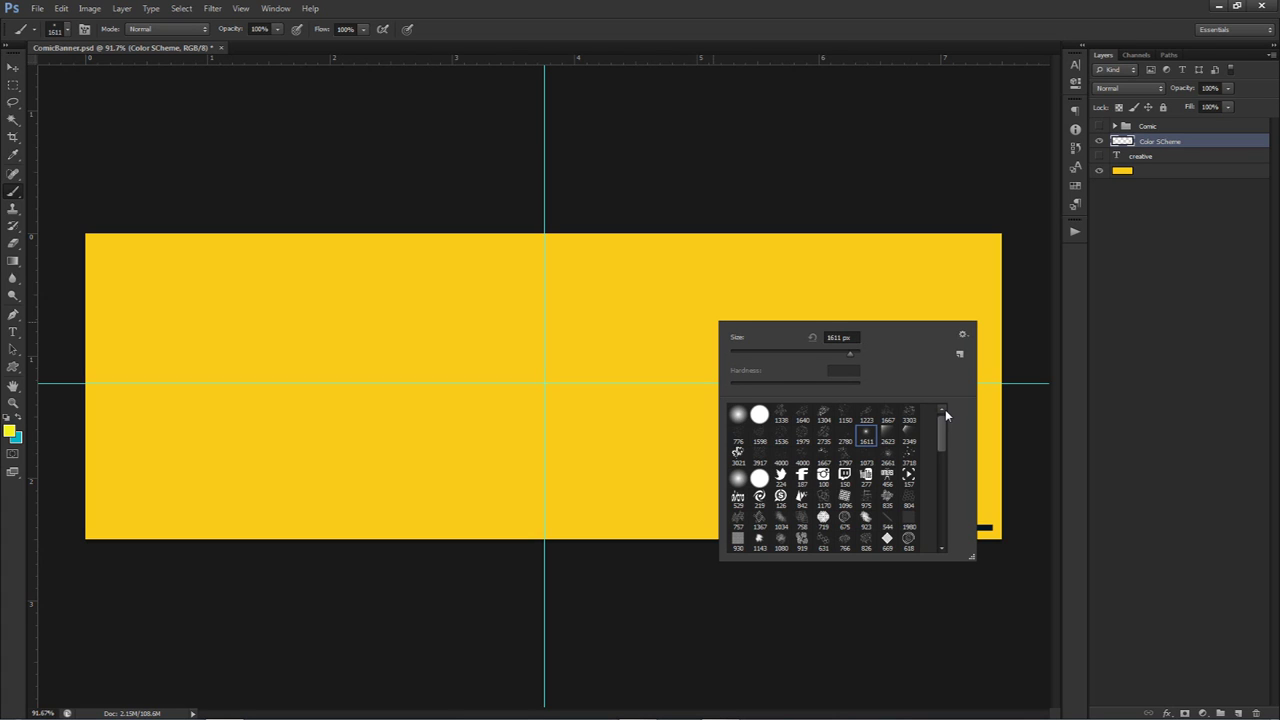
# Return to Photoshop, close the brush presets, and show and select the creative text layer
pyautogui.press('Escape')
pyautogui.press('v')
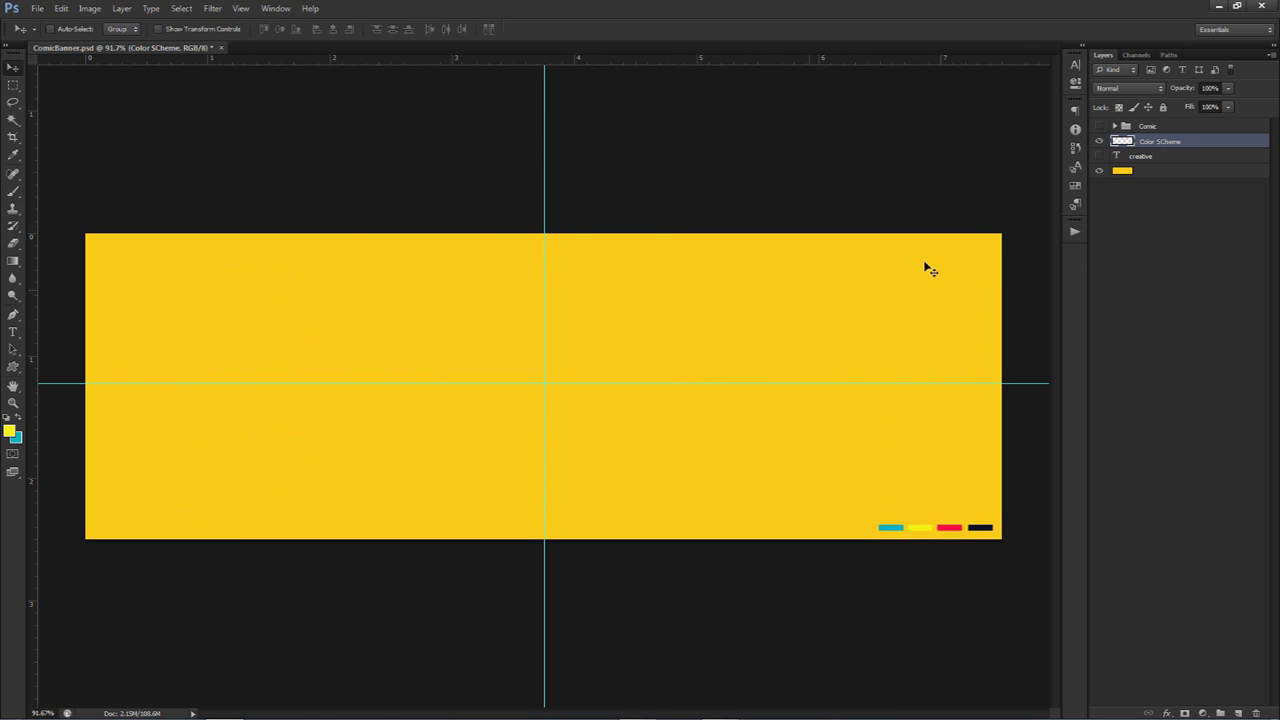
pyautogui.click(1100, 156)
pyautogui.click(1140, 156)
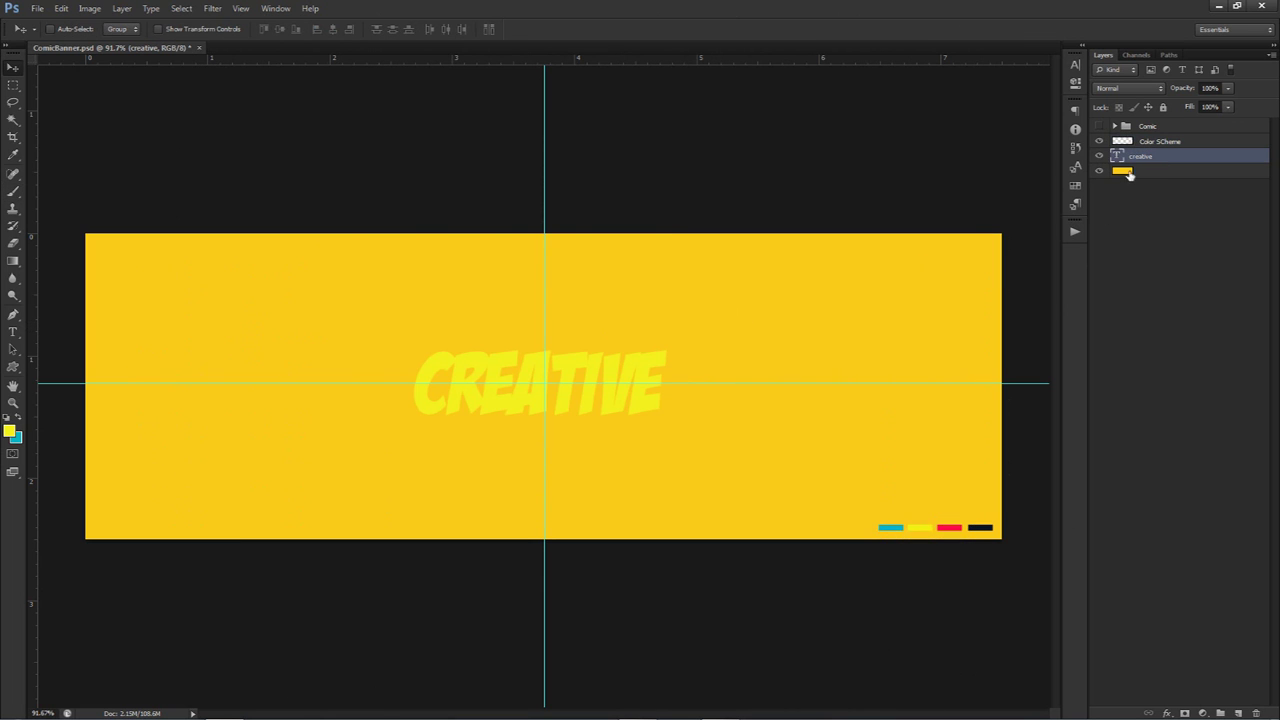
# Confirm #F4F11E as the colour of the CREATIVE text
pyautogui.click(1075, 64)
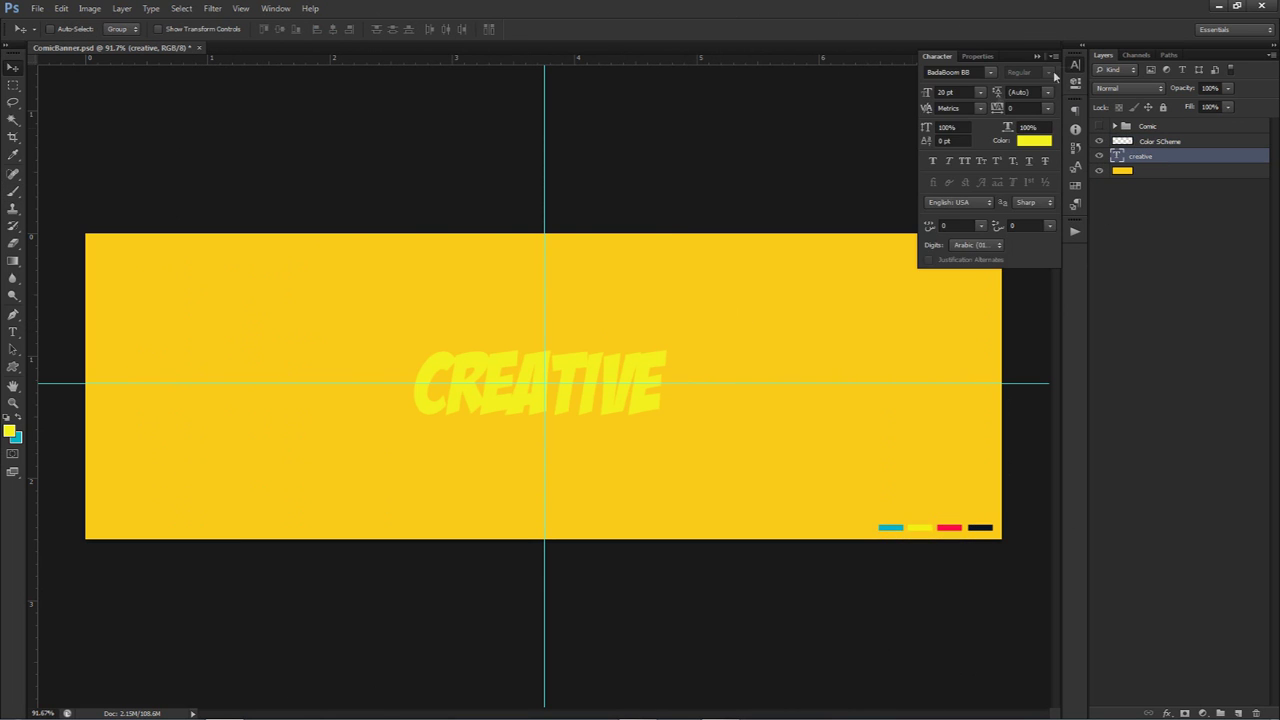
pyautogui.click(1031, 143)
pyautogui.moveTo(959, 430); pyautogui.dragTo(915, 430)
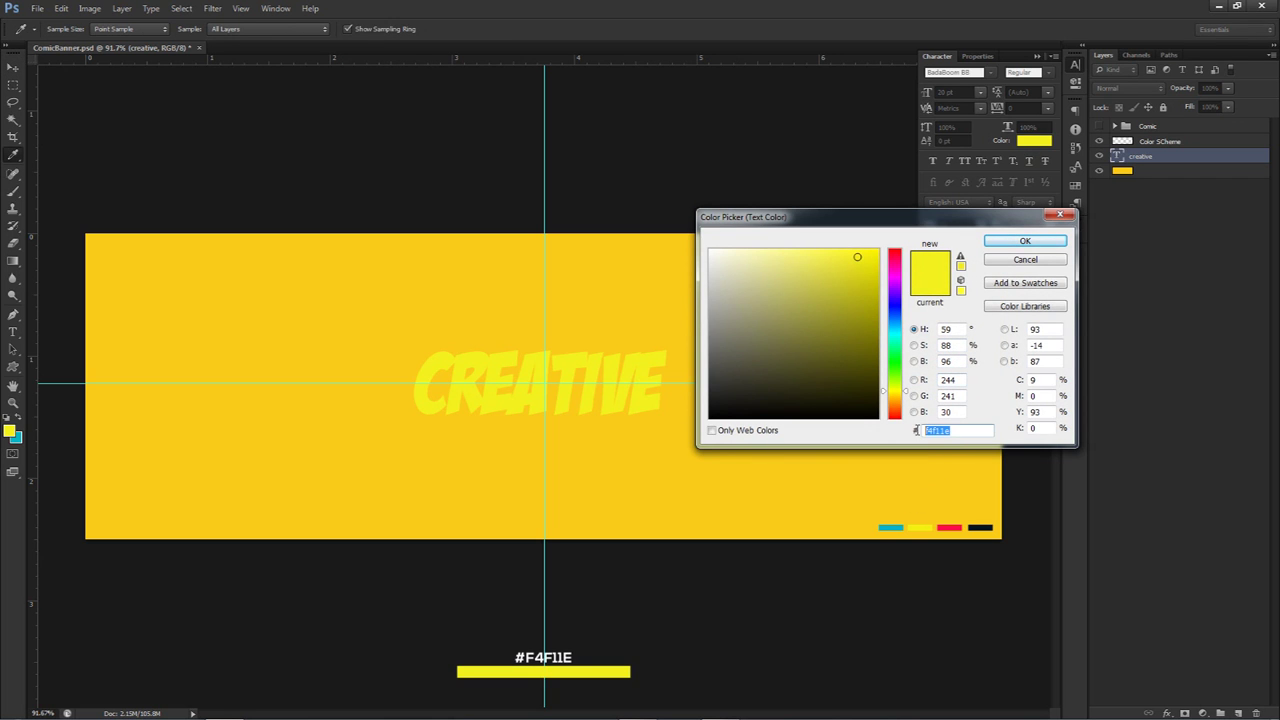
pyautogui.click(1025, 240)
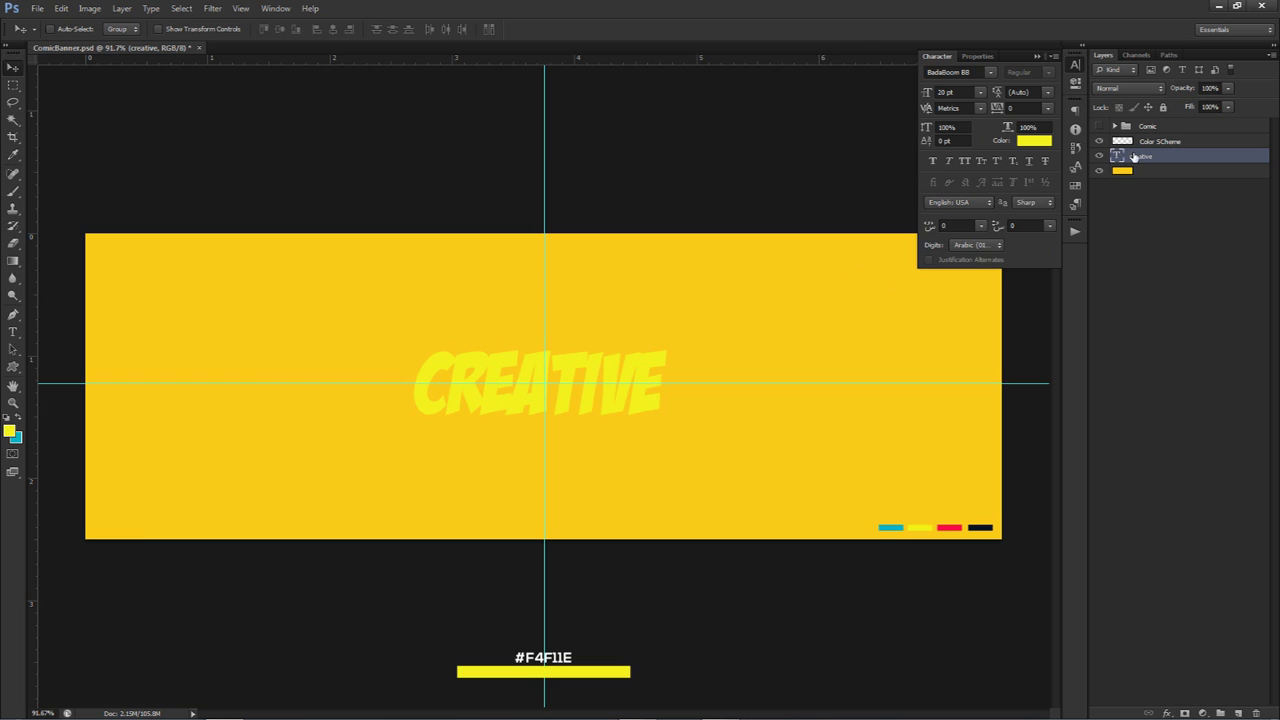
# Add an empty layer directly above the yellow background and compare the banner with the finished Comic group
pyautogui.click(1149, 174)
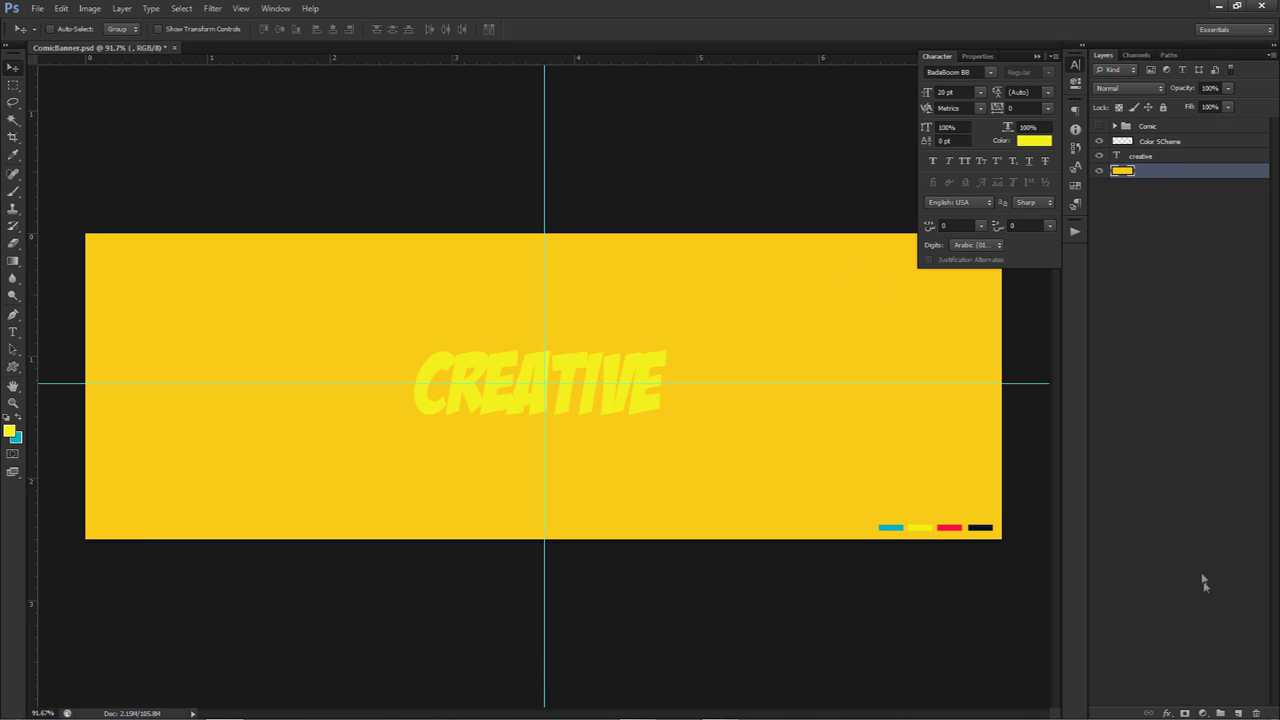
pyautogui.click(1238, 712)
pyautogui.press('p')
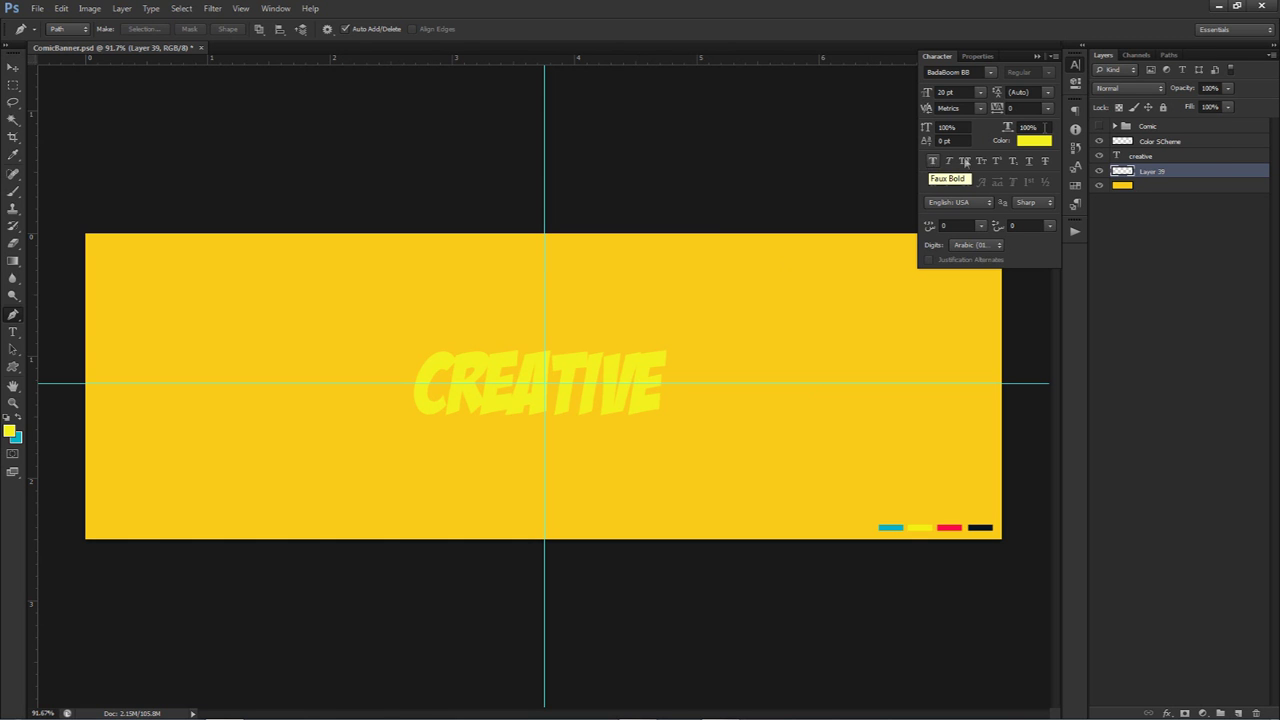
pyautogui.click(1099, 127)
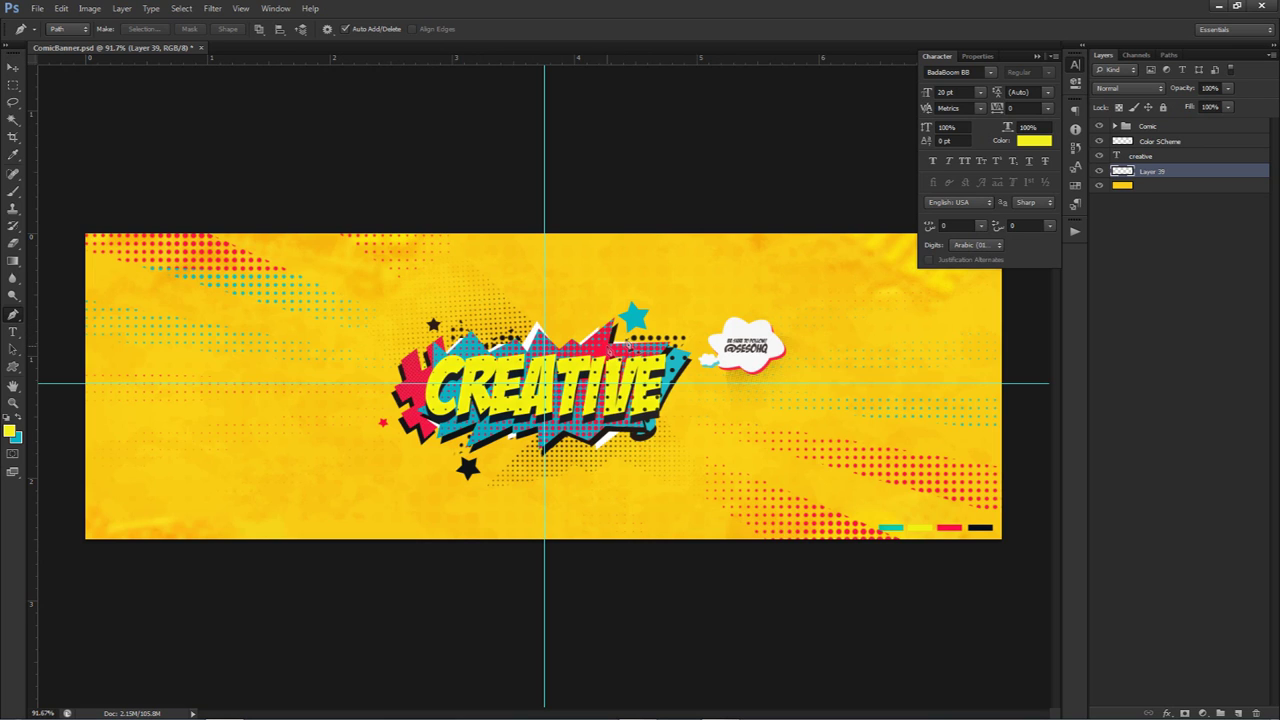
pyautogui.click(1100, 128)
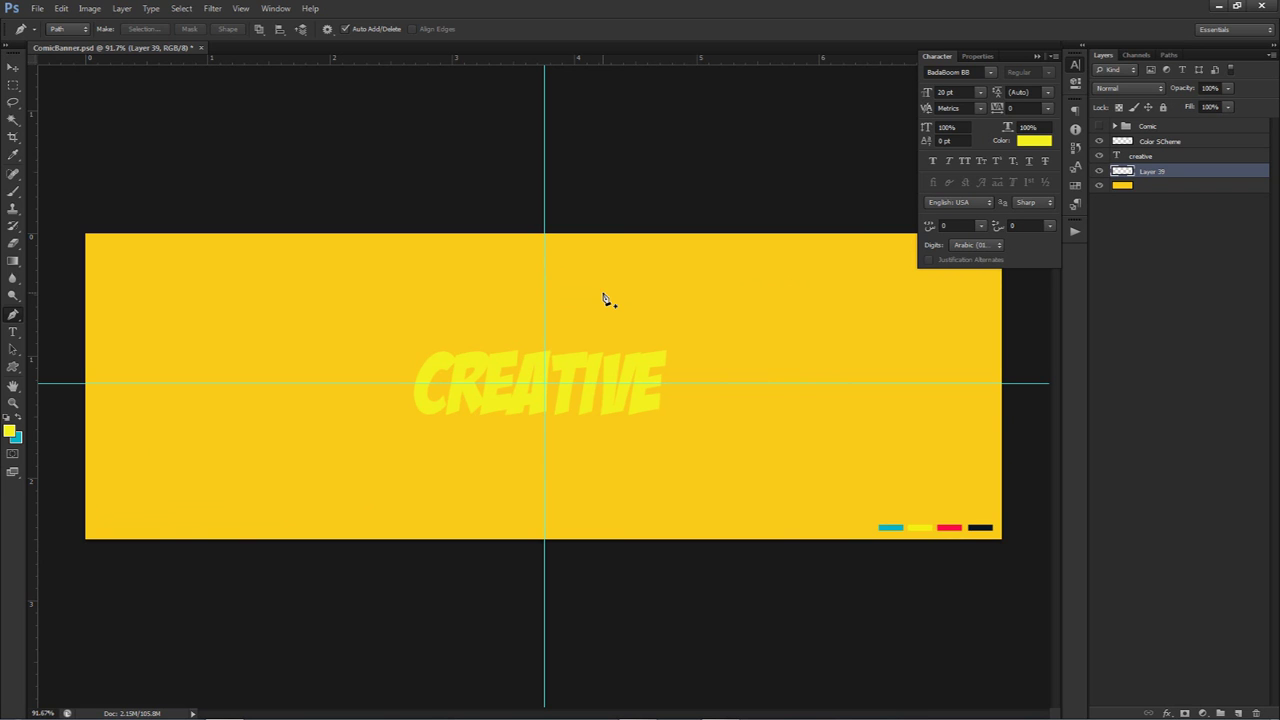
# Try a starburst custom shape about 624 px wide and 303 px high behind the CREATIVE text
pyautogui.click(12, 368)
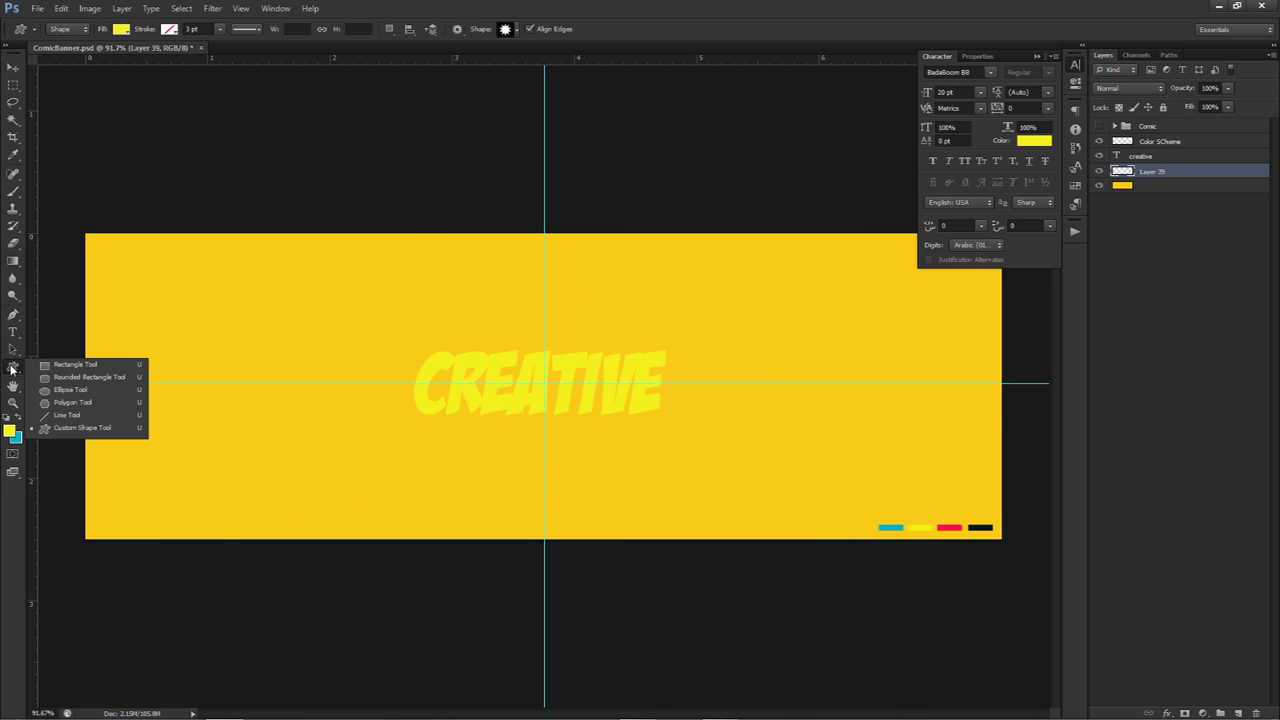
pyautogui.click(74, 428)
pyautogui.click(507, 30)
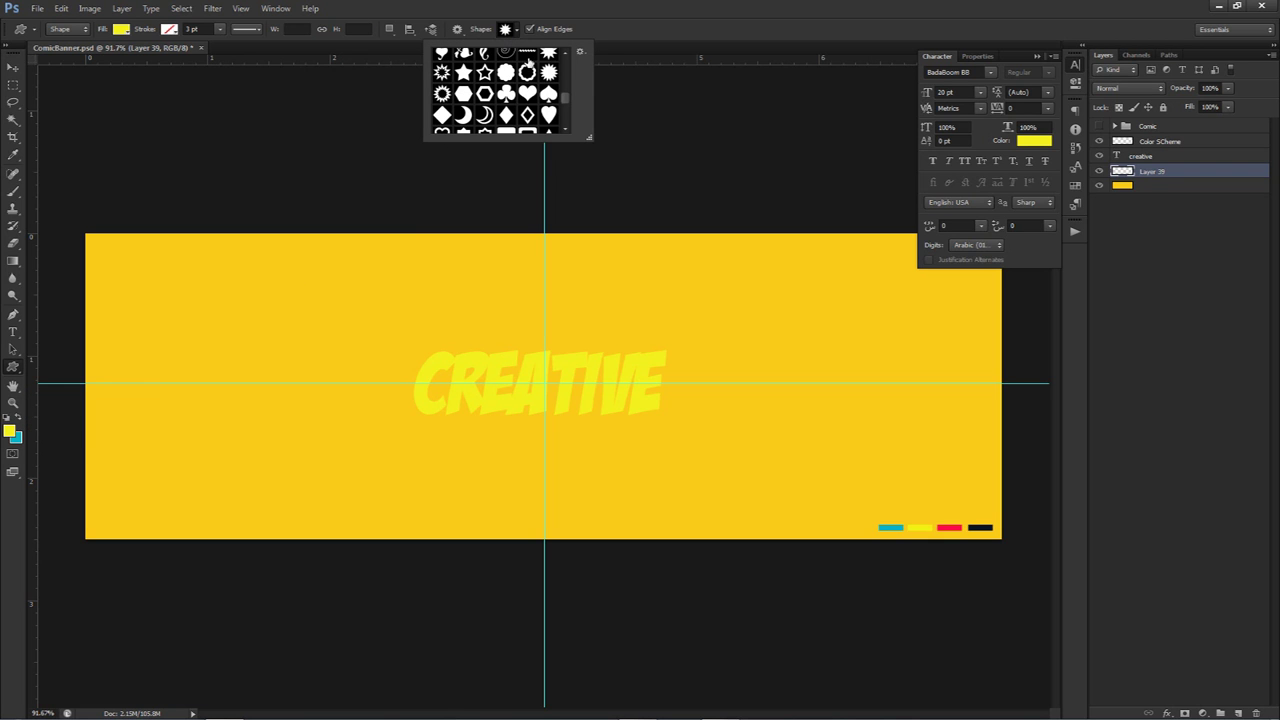
pyautogui.scroll(-5, 563, 93)
pyautogui.scroll(-1, 563, 93)
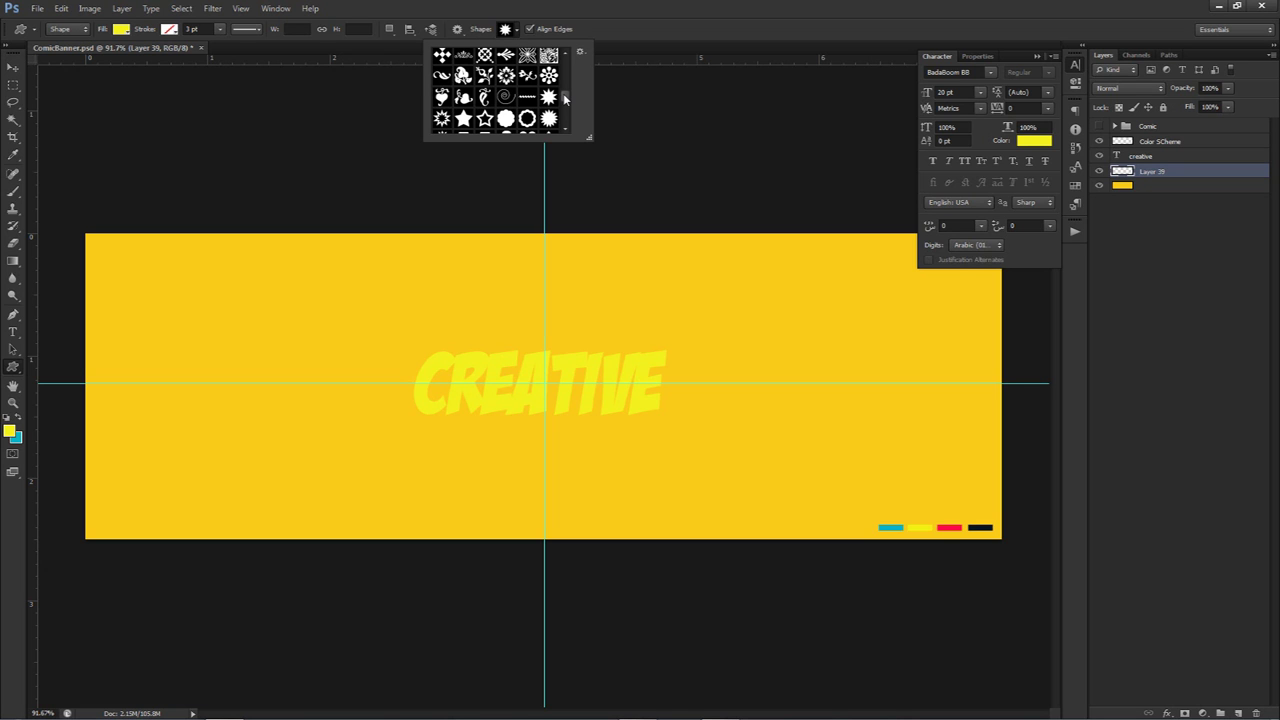
pyautogui.click(548, 96)
pyautogui.click(636, 311)
pyautogui.moveTo(528, 276); pyautogui.dragTo(930, 462)
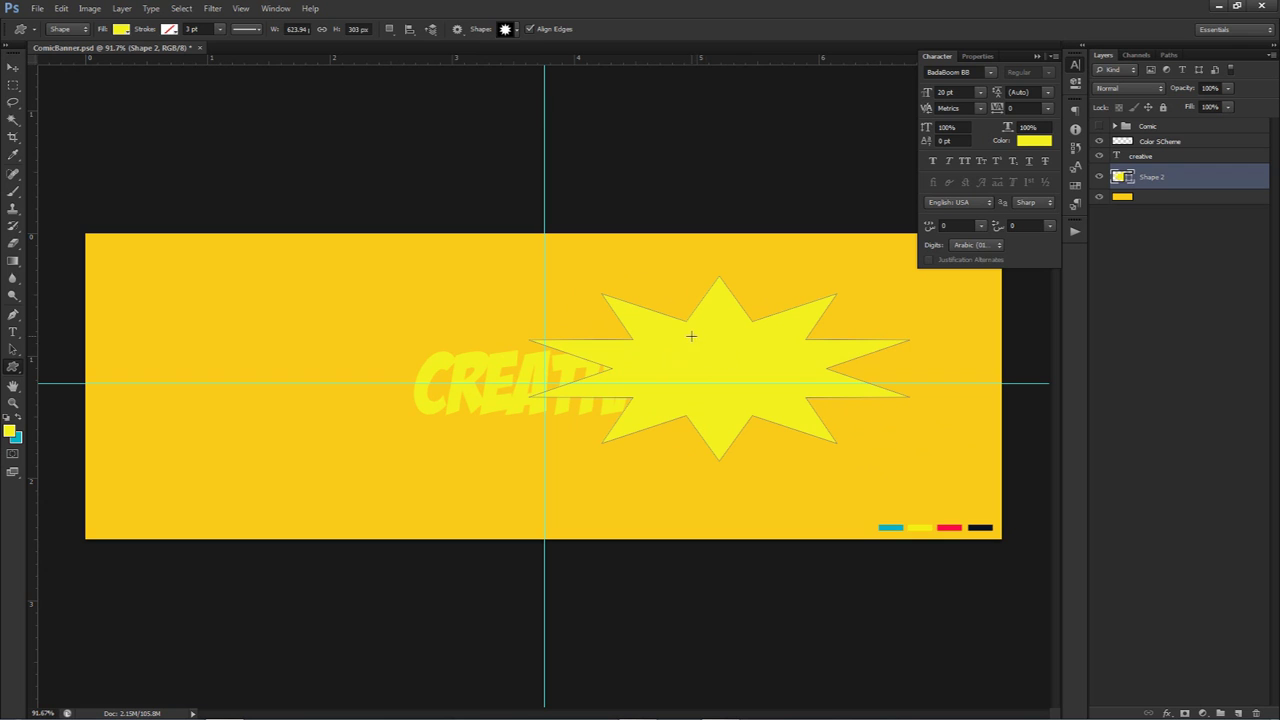
# Move the starburst to the centre of the banner behind the text, then delete its layer
pyautogui.click(13, 67)
pyautogui.moveTo(651, 303); pyautogui.dragTo(477, 320)
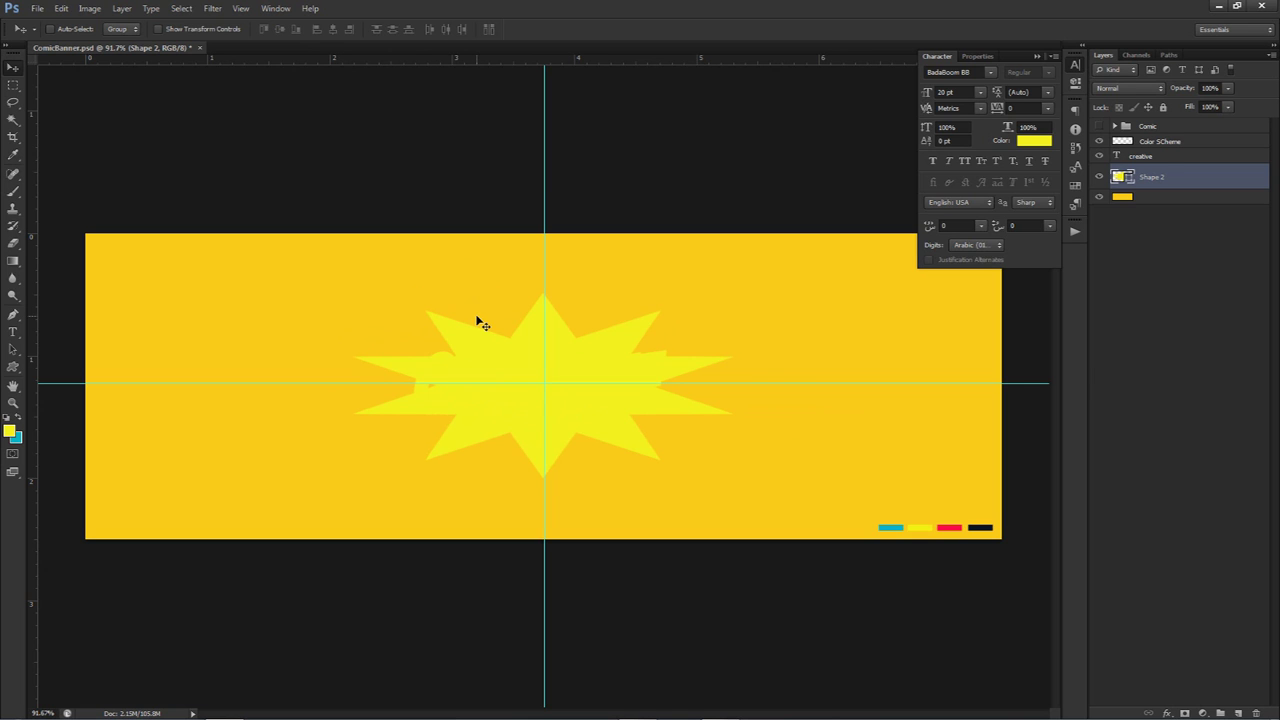
pyautogui.press('Delete')
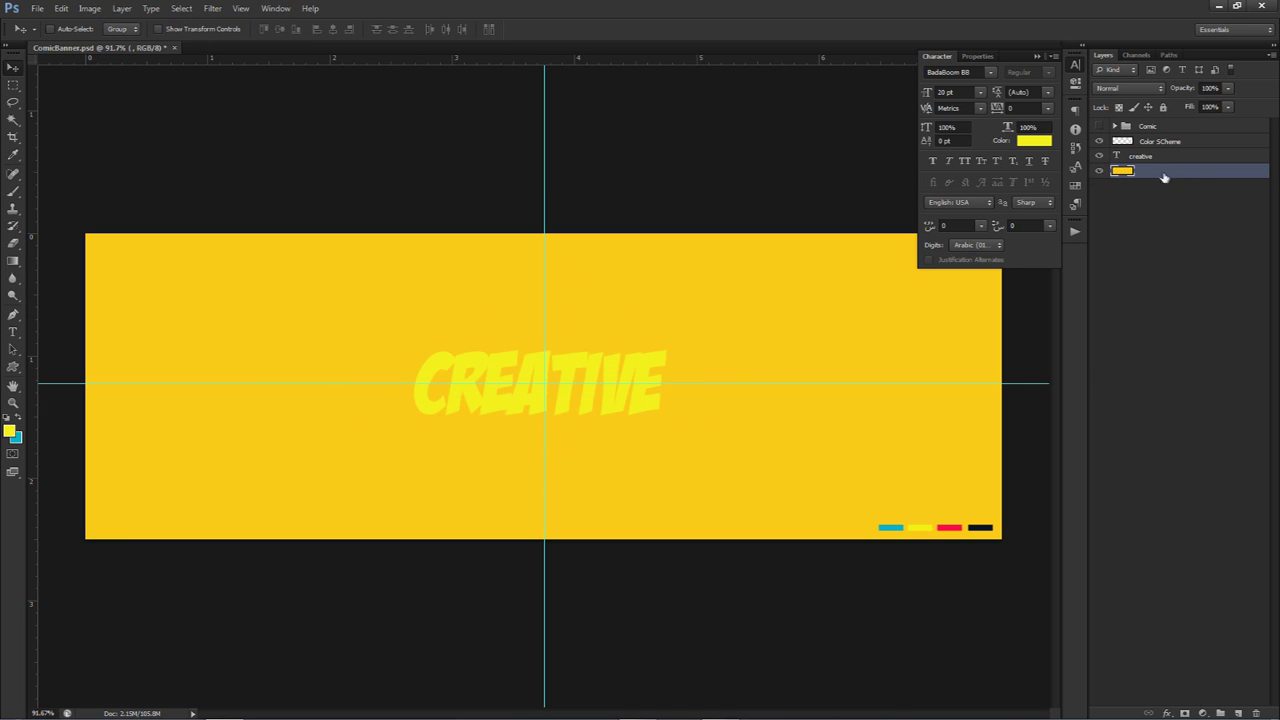
# Draw a closed jagged starburst path around the CREATIVE text on a new layer above the yellow background and refine its corner points
pyautogui.click(1238, 713)
pyautogui.press('p')
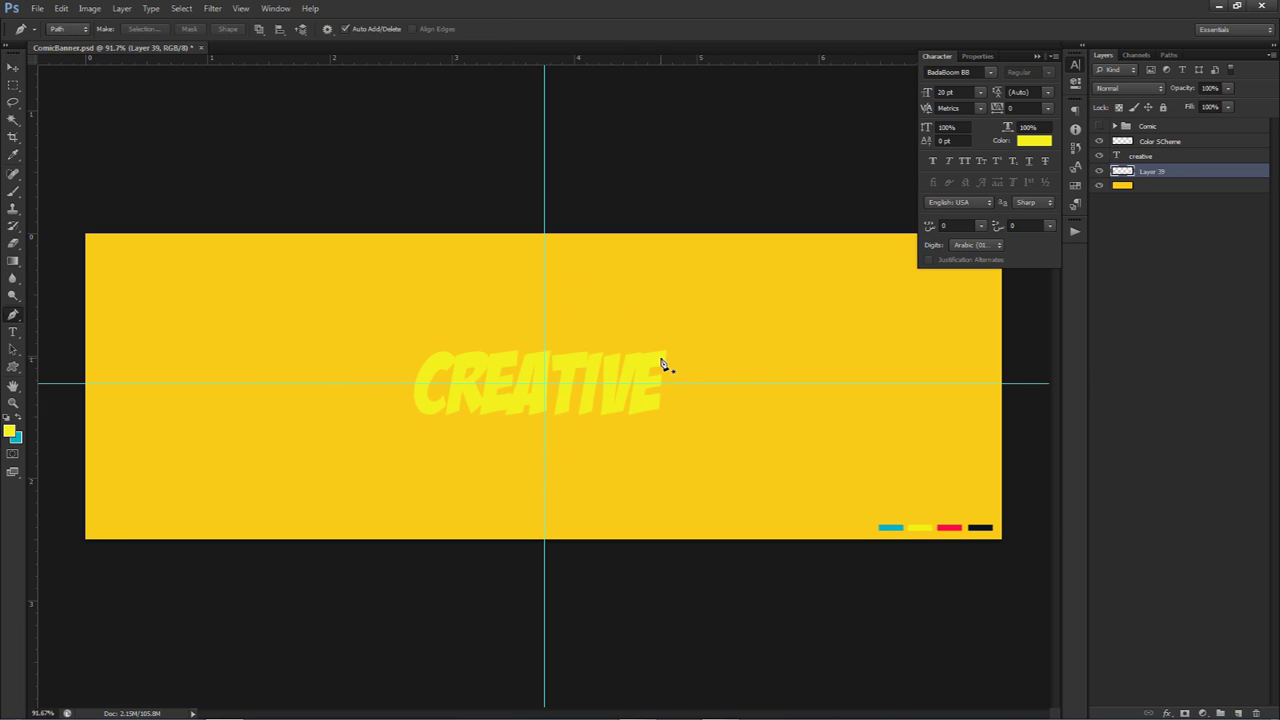
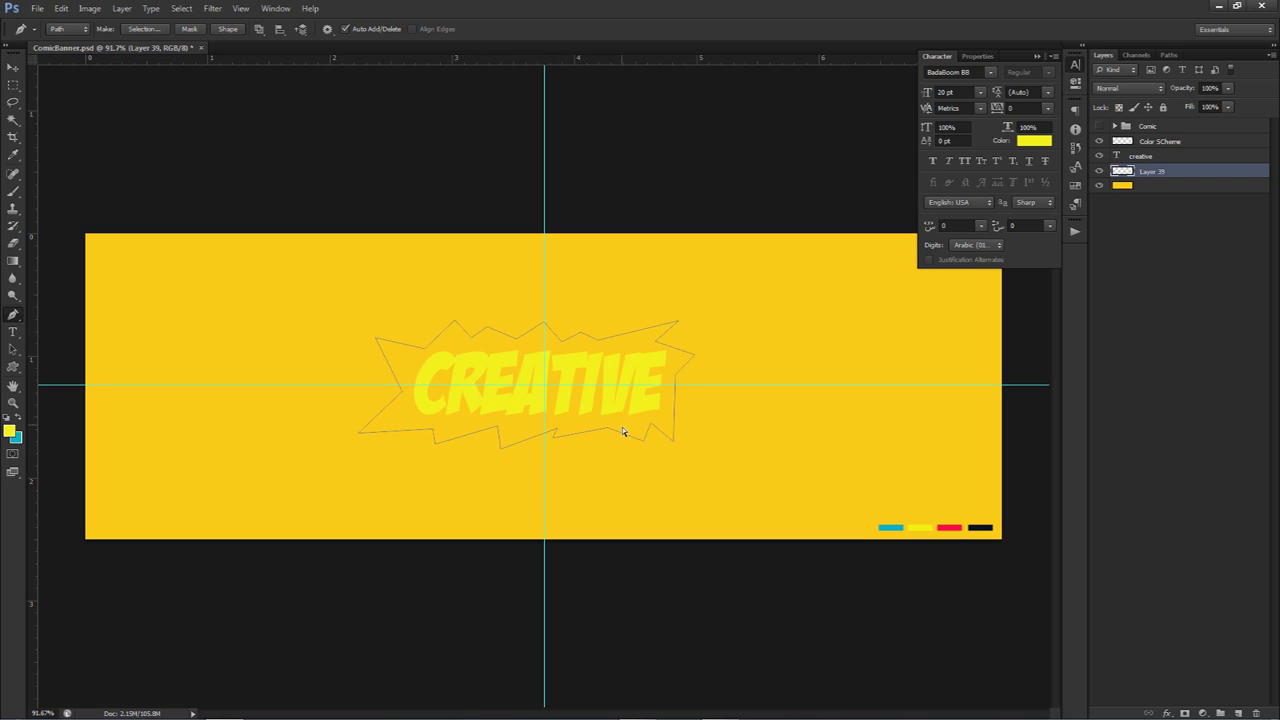
pyautogui.keyDown('ctrl'); pyautogui.click(549, 437); pyautogui.keyUp('ctrl')
pyautogui.keyDown('ctrl'); pyautogui.click(595, 426); pyautogui.keyUp('ctrl')
pyautogui.keyDown('ctrl'); pyautogui.click(676, 441); pyautogui.keyUp('ctrl')
pyautogui.moveTo(676, 441); pyautogui.dragTo(688, 424)
pyautogui.moveTo(677, 379); pyautogui.dragTo(669, 351)
pyautogui.keyDown('ctrl'); pyautogui.click(700, 356); pyautogui.keyUp('ctrl')
pyautogui.moveTo(700, 356); pyautogui.dragTo(701, 356)
pyautogui.keyDown('ctrl'); pyautogui.click(724, 345); pyautogui.keyUp('ctrl')
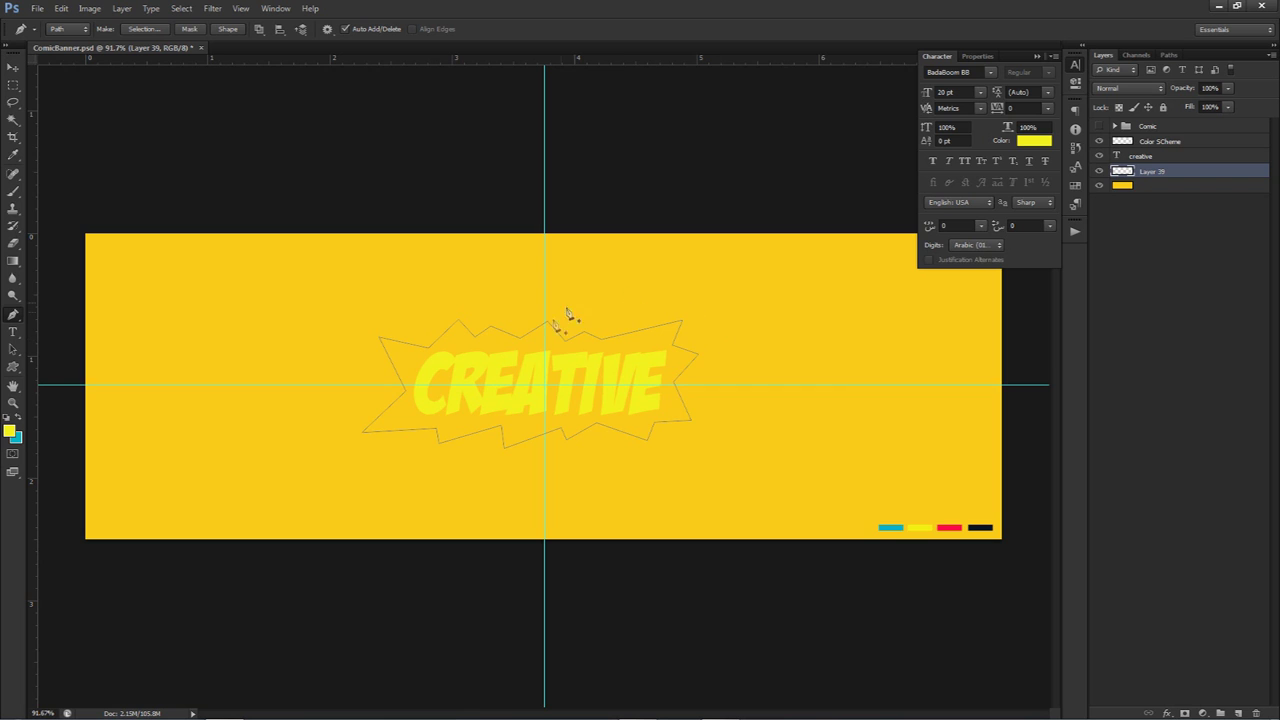
pyautogui.moveTo(460, 322); pyautogui.dragTo(449, 313)
pyautogui.moveTo(449, 313); pyautogui.dragTo(456, 316)
# Fill the starburst path with the colour #0BB1C1 at 100% opacity in Normal mode, then delete the path
pyautogui.rightClick(760, 350)
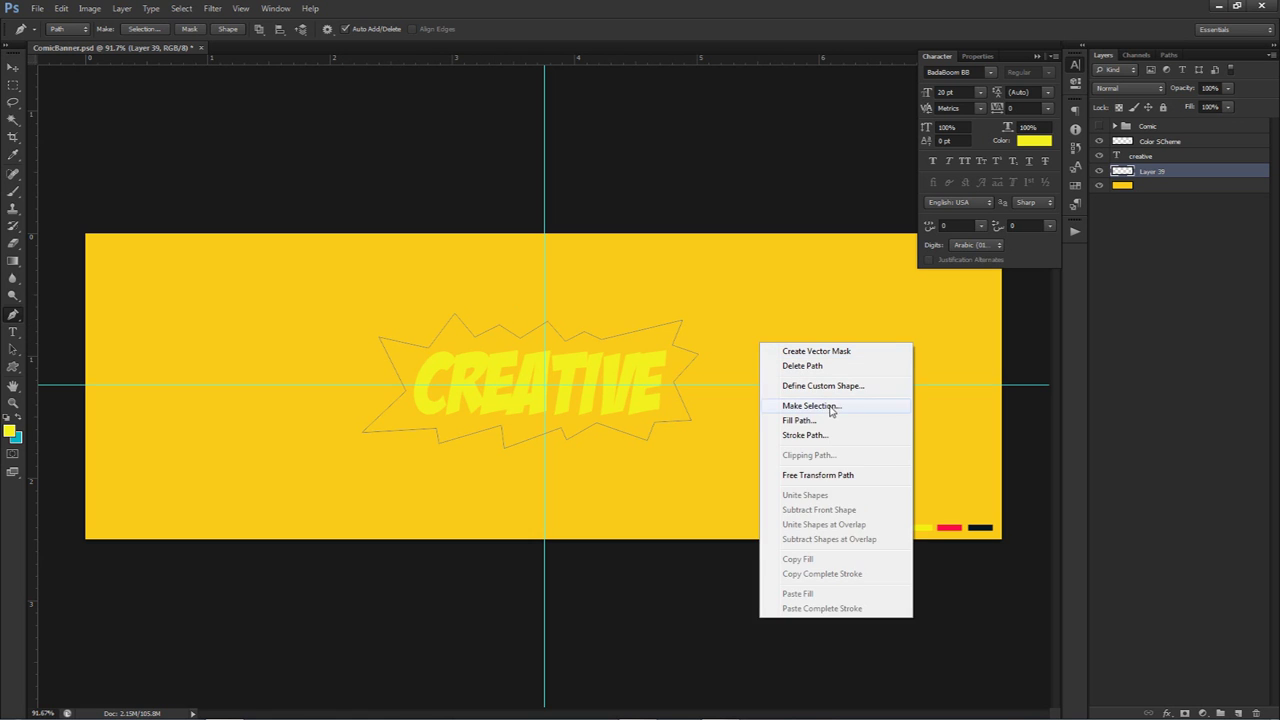
pyautogui.click(803, 421)
pyautogui.click(627, 200)
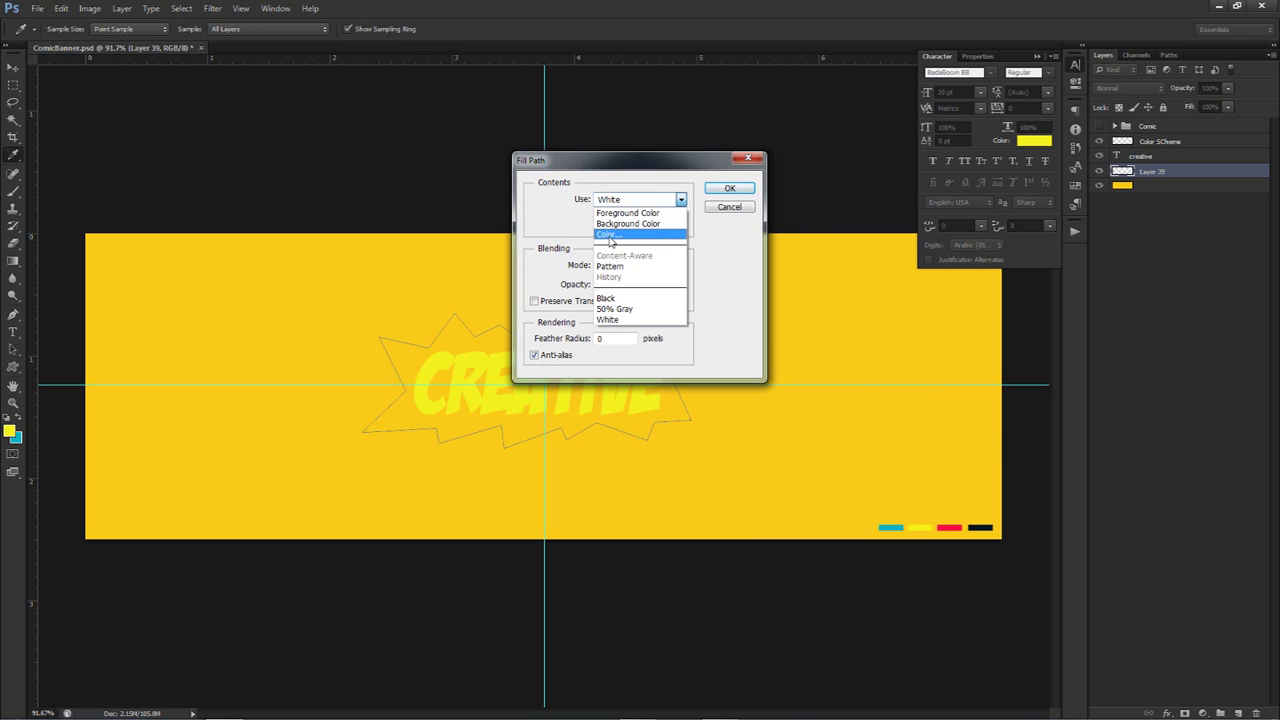
pyautogui.click(630, 242)
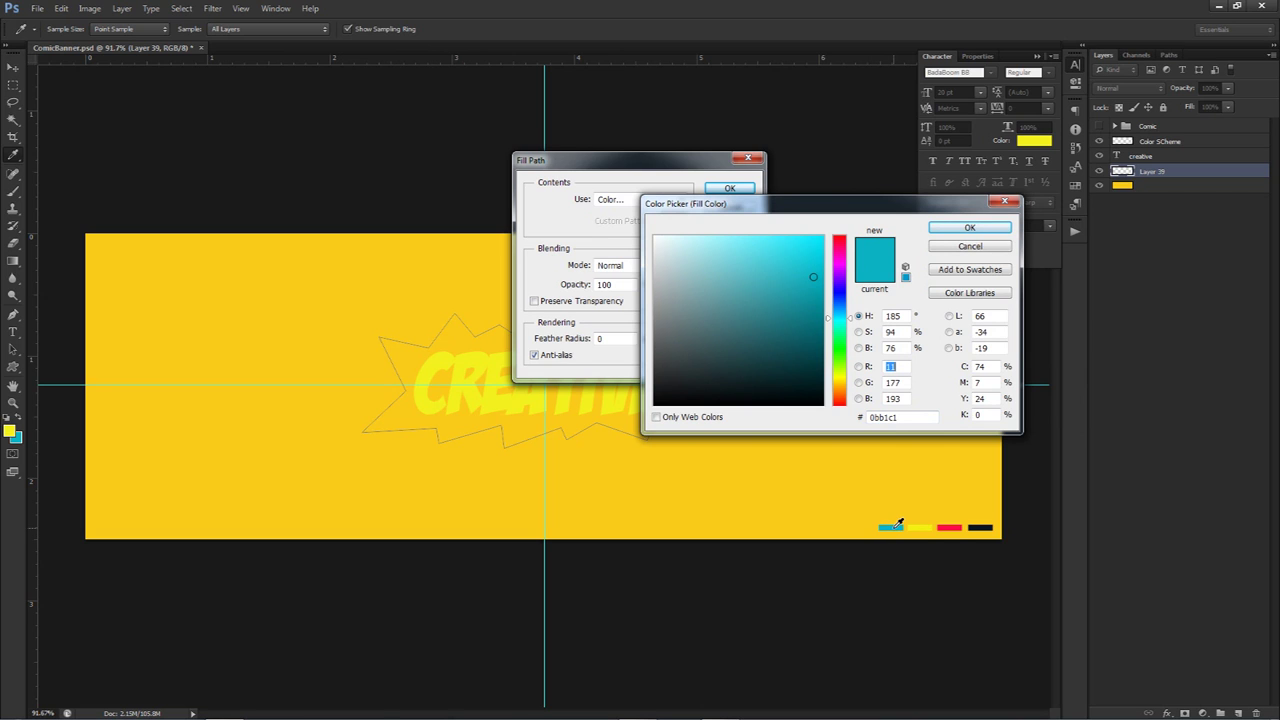
pyautogui.doubleClick(886, 418)
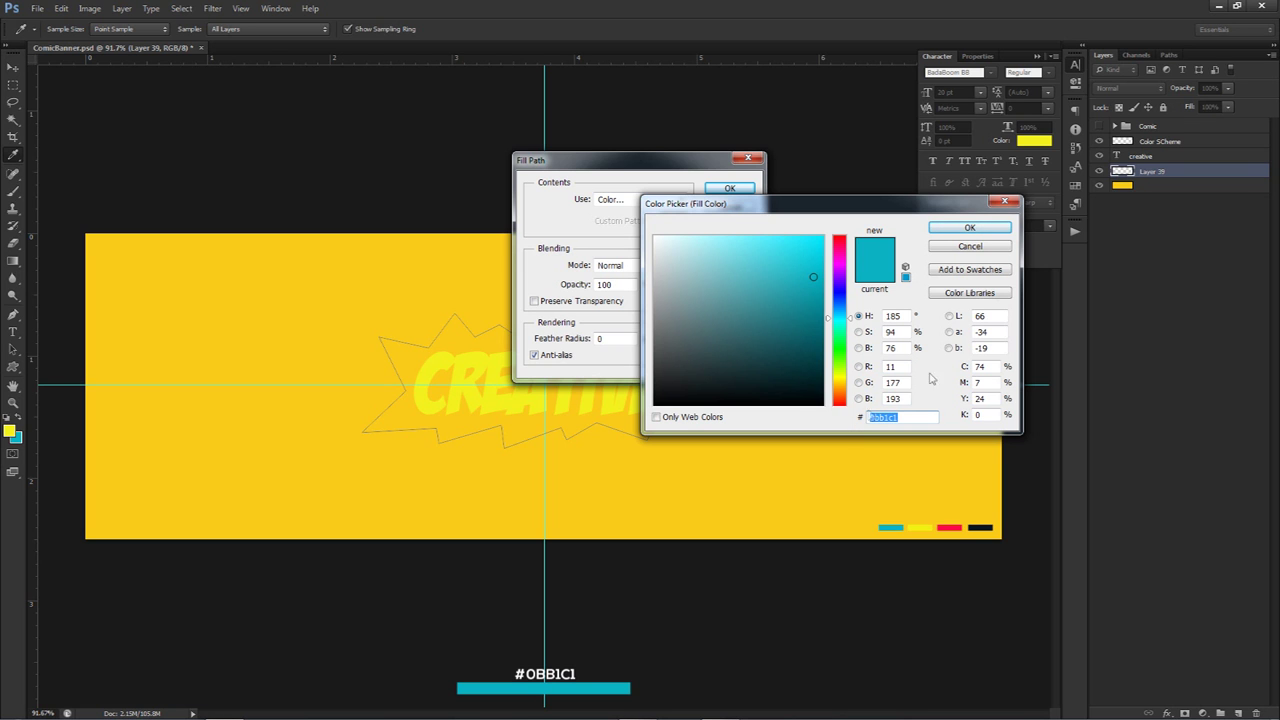
pyautogui.click(984, 224)
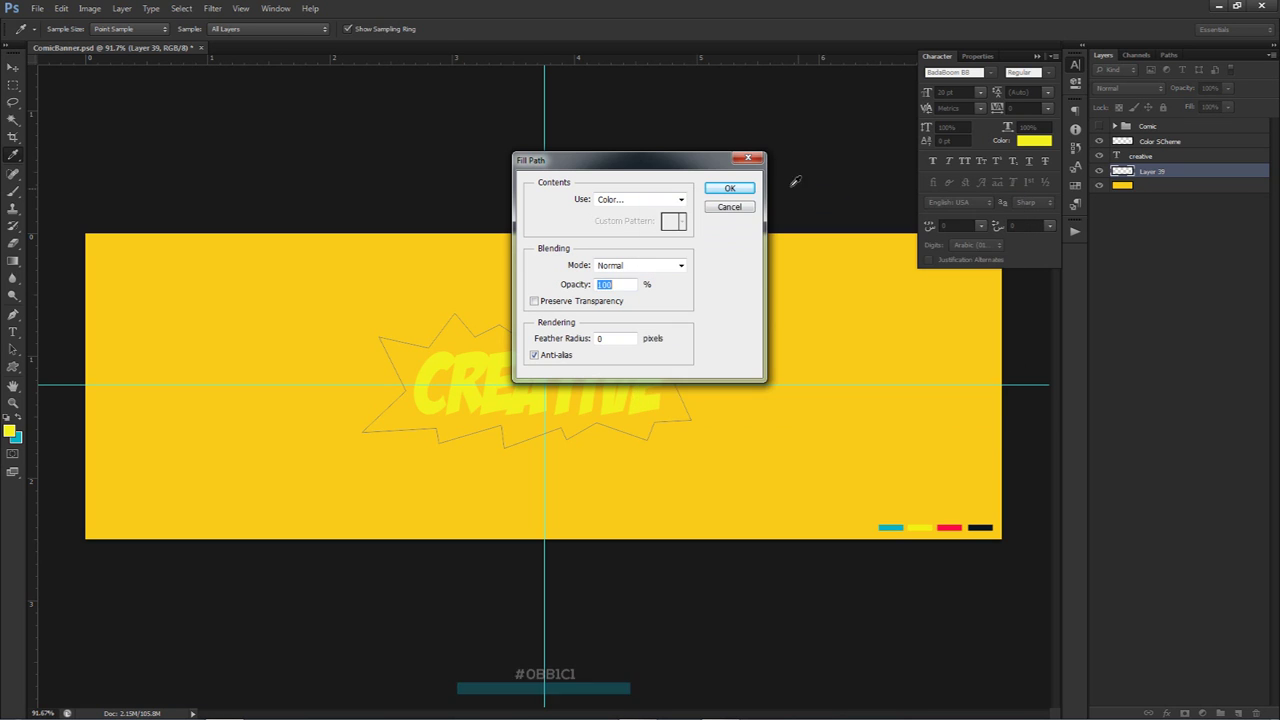
pyautogui.click(729, 188)
pyautogui.press('p')
pyautogui.rightClick(803, 292)
pyautogui.click(855, 316)
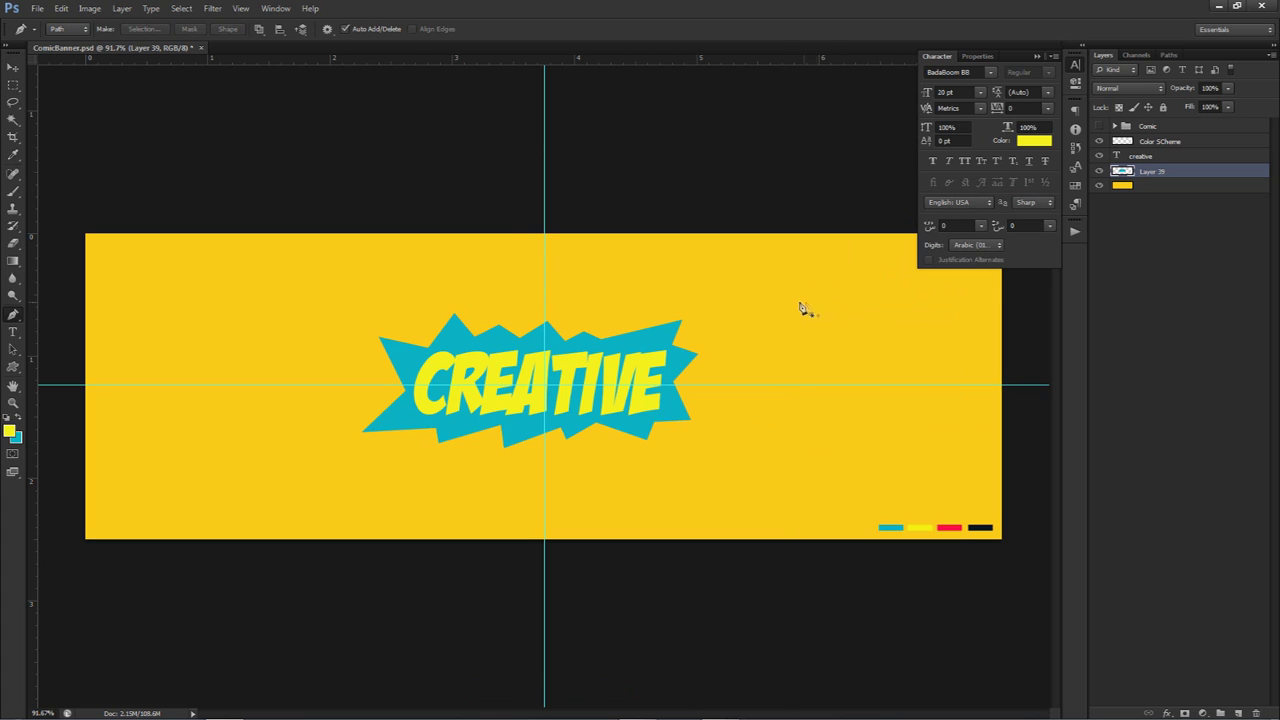
pyautogui.press('v')
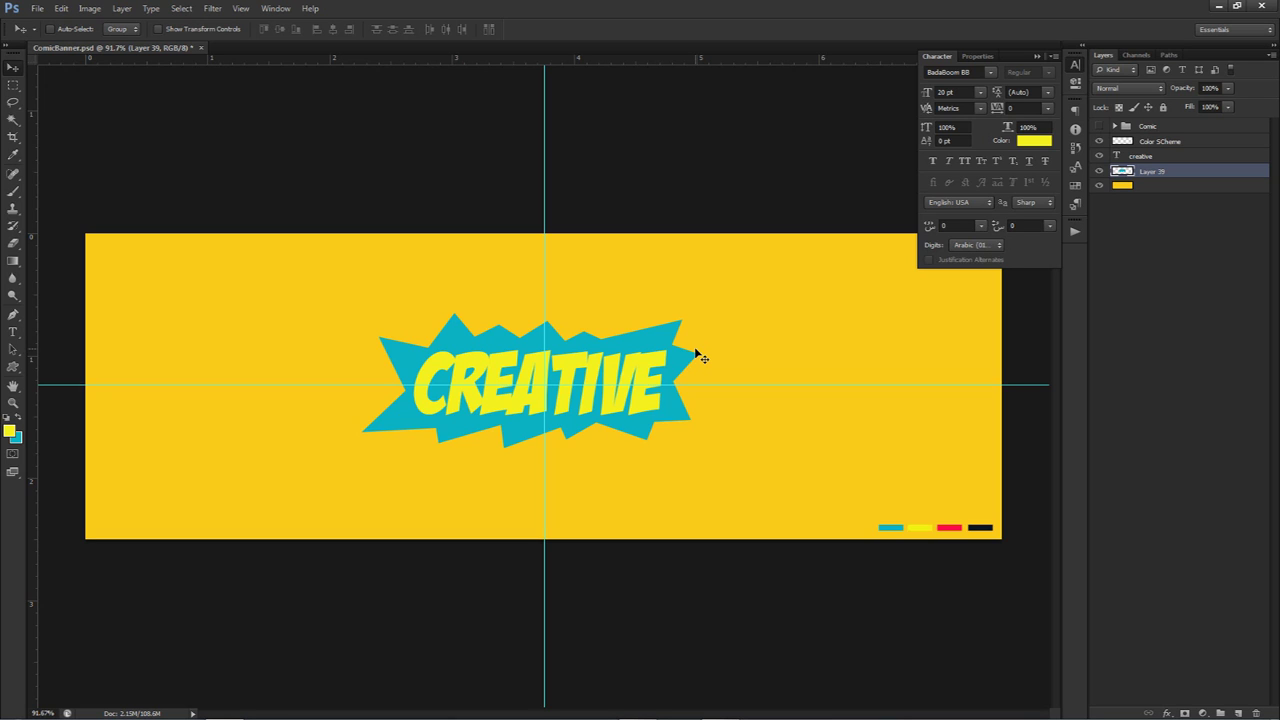
# Add a new layer above the starburst, rename the starburst layer Backplate and clip the new layer to it
pyautogui.click(1238, 713)
pyautogui.doubleClick(1154, 186)
pyautogui.write('Buckplate')
pyautogui.press('Return')
pyautogui.click(1160, 172)
pyautogui.rightClick(1163, 175)
pyautogui.click(1184, 332)
# Choose the 1611 px halftone dot brush and reduce its size to about 1070 px
pyautogui.press('b')
pyautogui.moveTo(789, 340)
pyautogui.mouseDown()
pyautogui.moveTo(800, 330)
pyautogui.moveTo(765, 340)
pyautogui.mouseUp()
pyautogui.rightClick(765, 340)
pyautogui.click(912, 452)
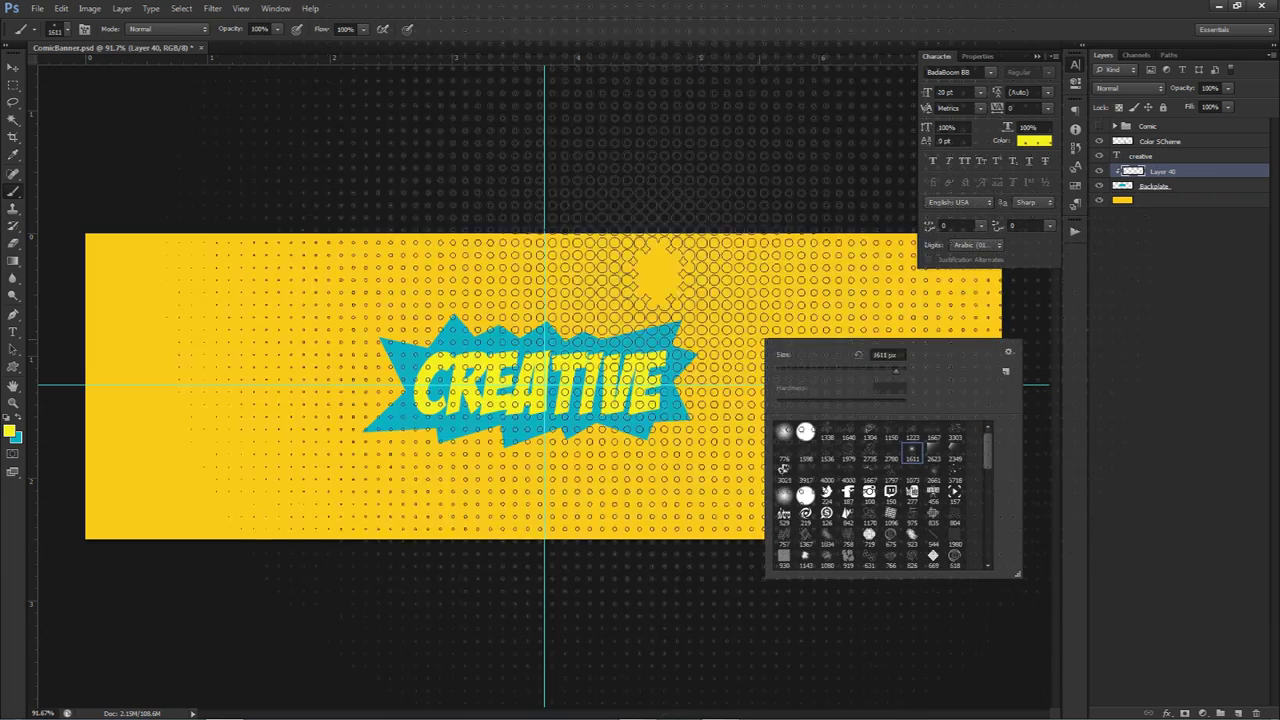
pyautogui.moveTo(800, 320); pyautogui.dragTo(760, 305)
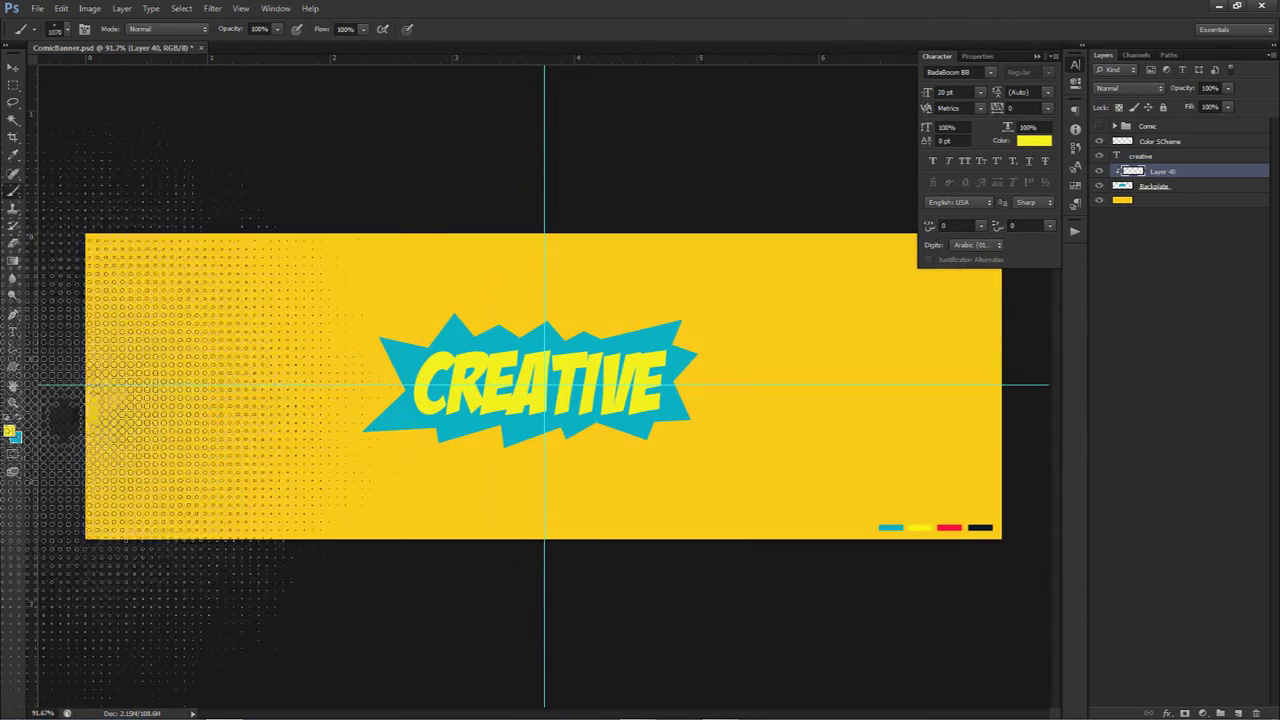
# Stamp #FB0E46 halftone dots across the starburst on the clipped layer and compare the banner with the finished Comic group
pyautogui.click(10, 430)
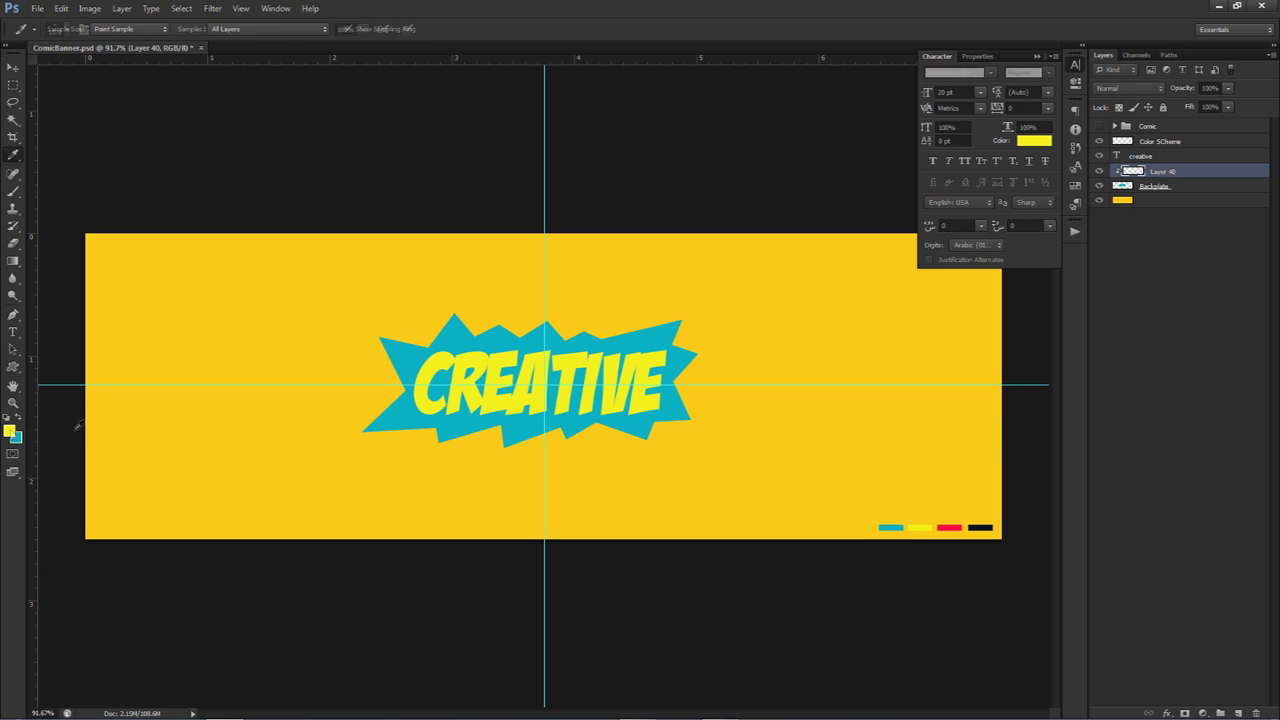
pyautogui.click(948, 527)
pyautogui.doubleClick(897, 416)
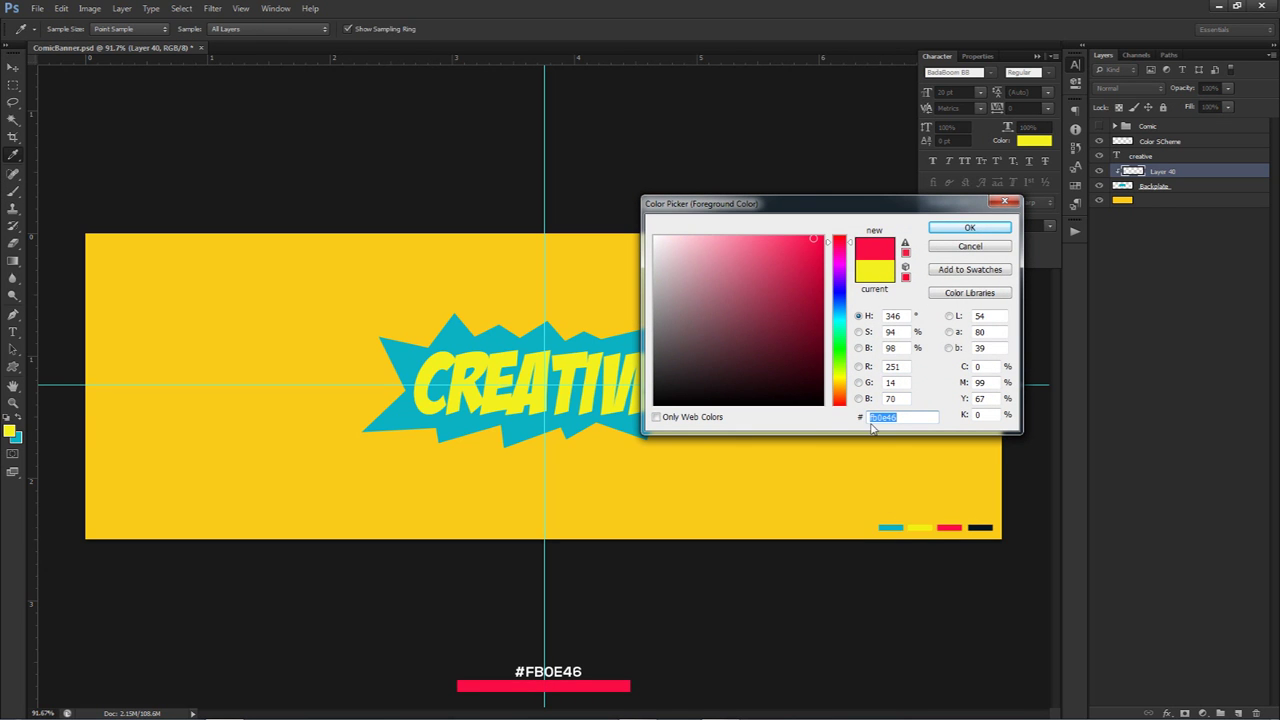
pyautogui.click(969, 227)
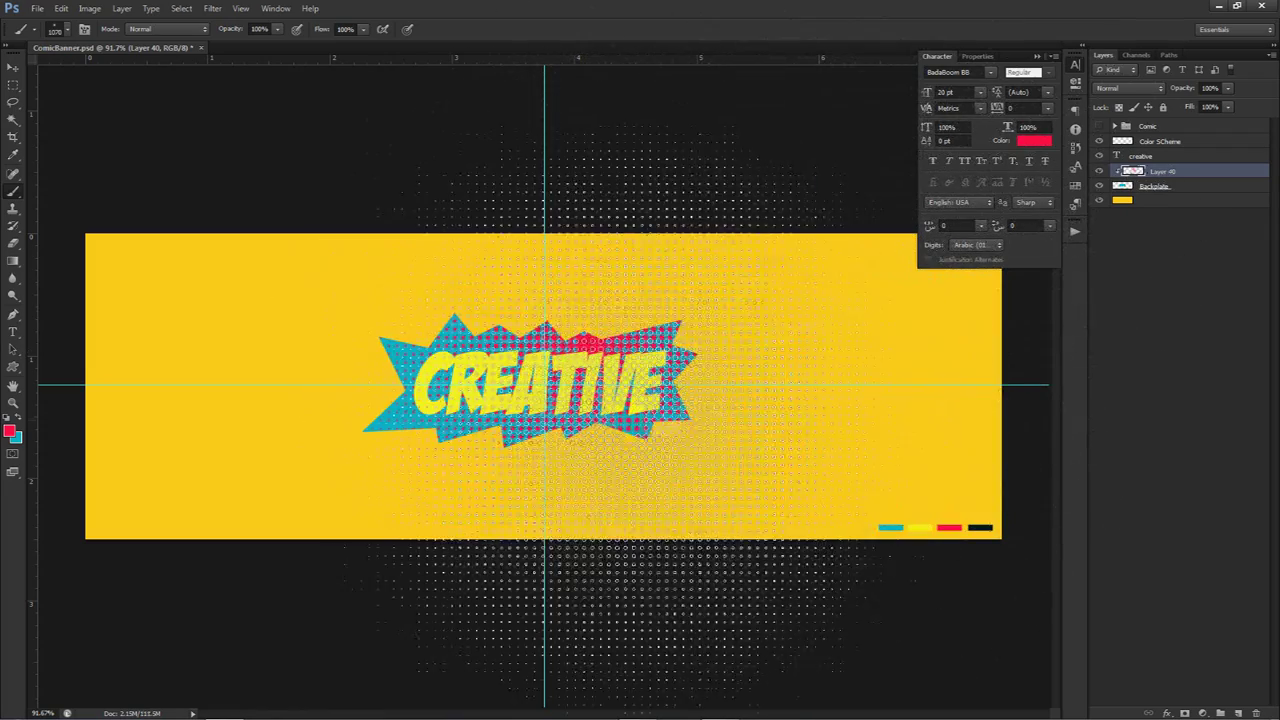
pyautogui.press('v')
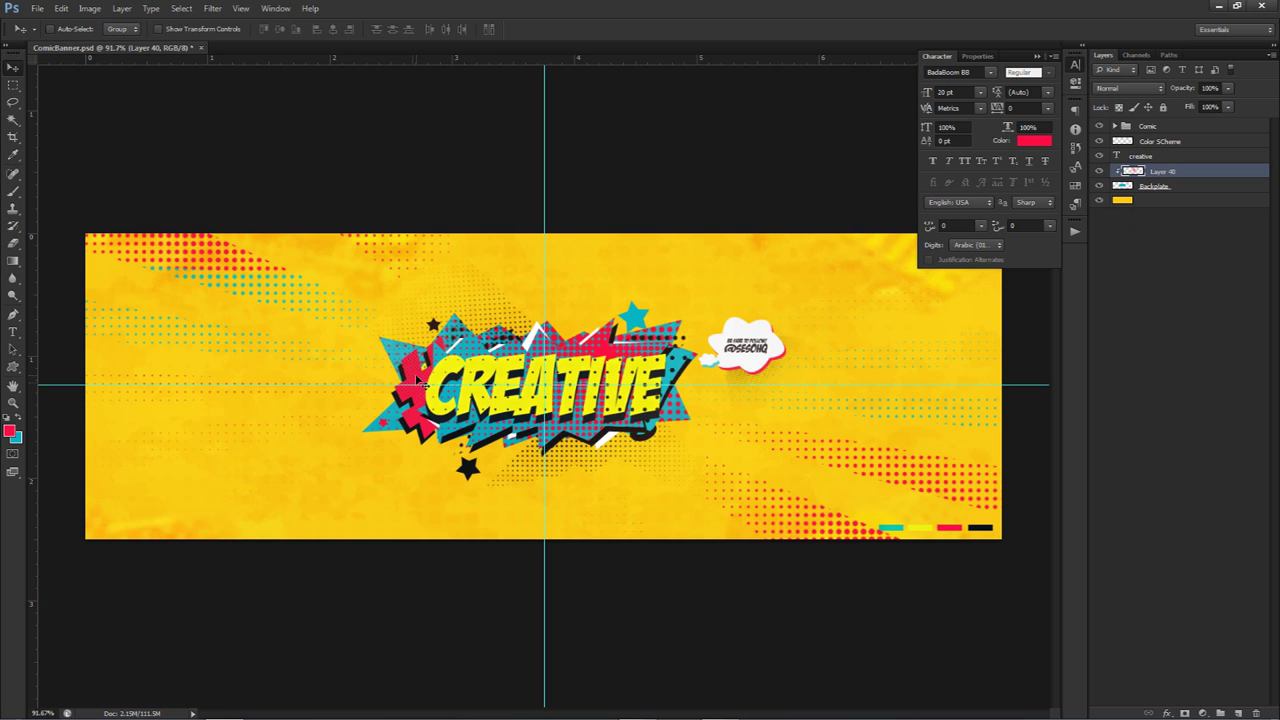
pyautogui.click(1100, 126)
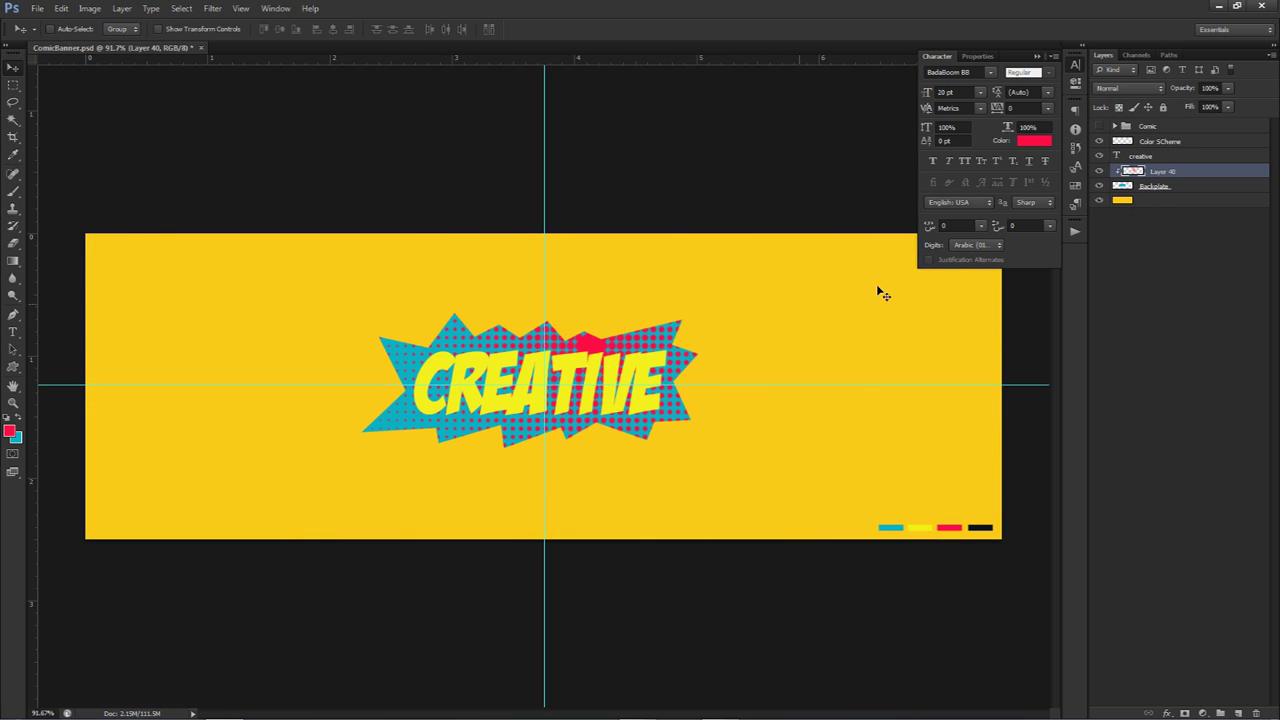
# Add a drop shadow to the Backplate layer with global light off and the Normal blend mode
pyautogui.doubleClick(1178, 187)
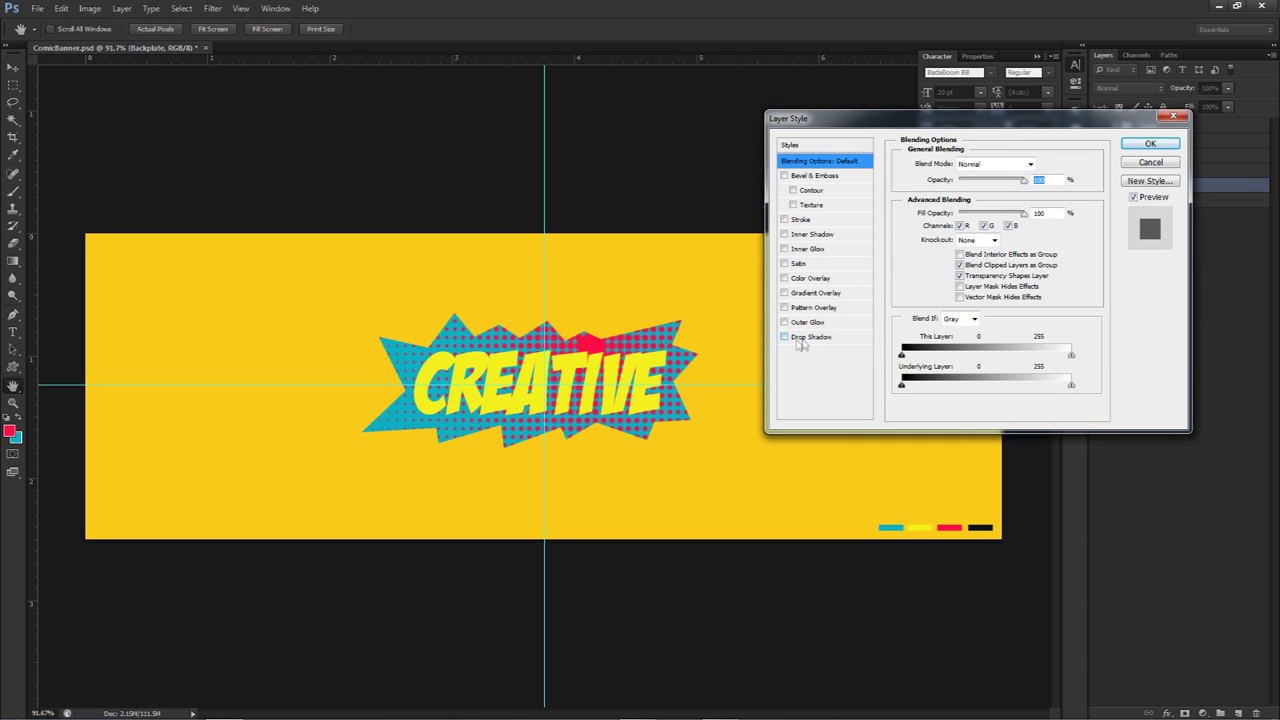
pyautogui.click(785, 340)
pyautogui.click(808, 340)
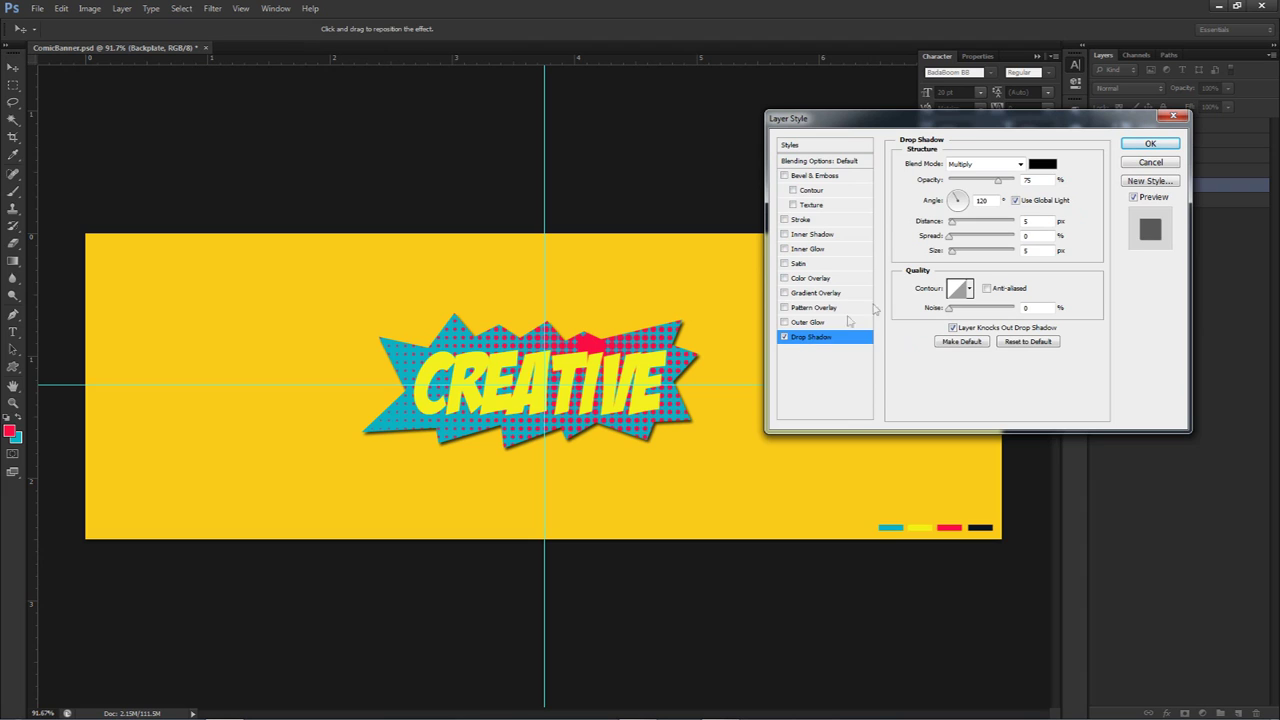
pyautogui.click(1016, 201)
pyautogui.click(982, 164)
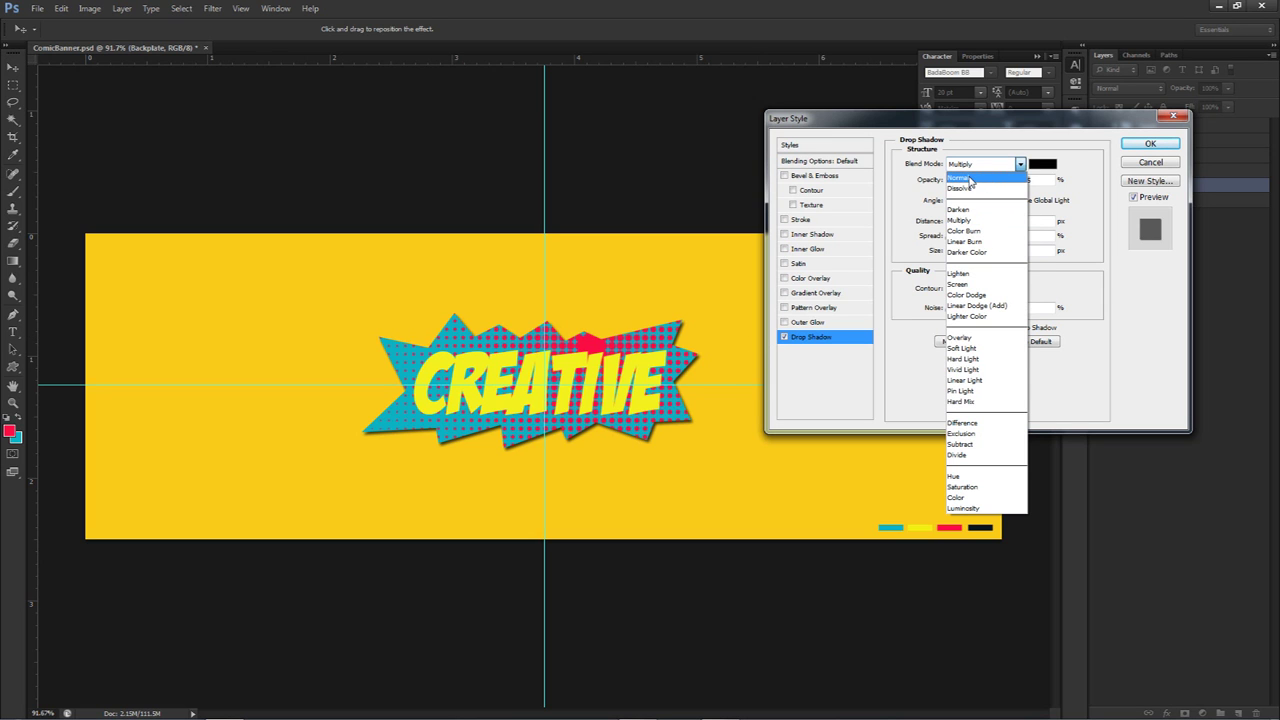
pyautogui.click(968, 178)
# Set the Backplate's drop shadow to 100% opacity, 0 px size, 10 px distance and a 125° angle, and apply it
pyautogui.moveTo(997, 182); pyautogui.dragTo(1037, 182)
pyautogui.moveTo(953, 251)
pyautogui.mouseDown()
pyautogui.moveTo(933, 257)
pyautogui.moveTo(955, 259)
pyautogui.mouseUp()
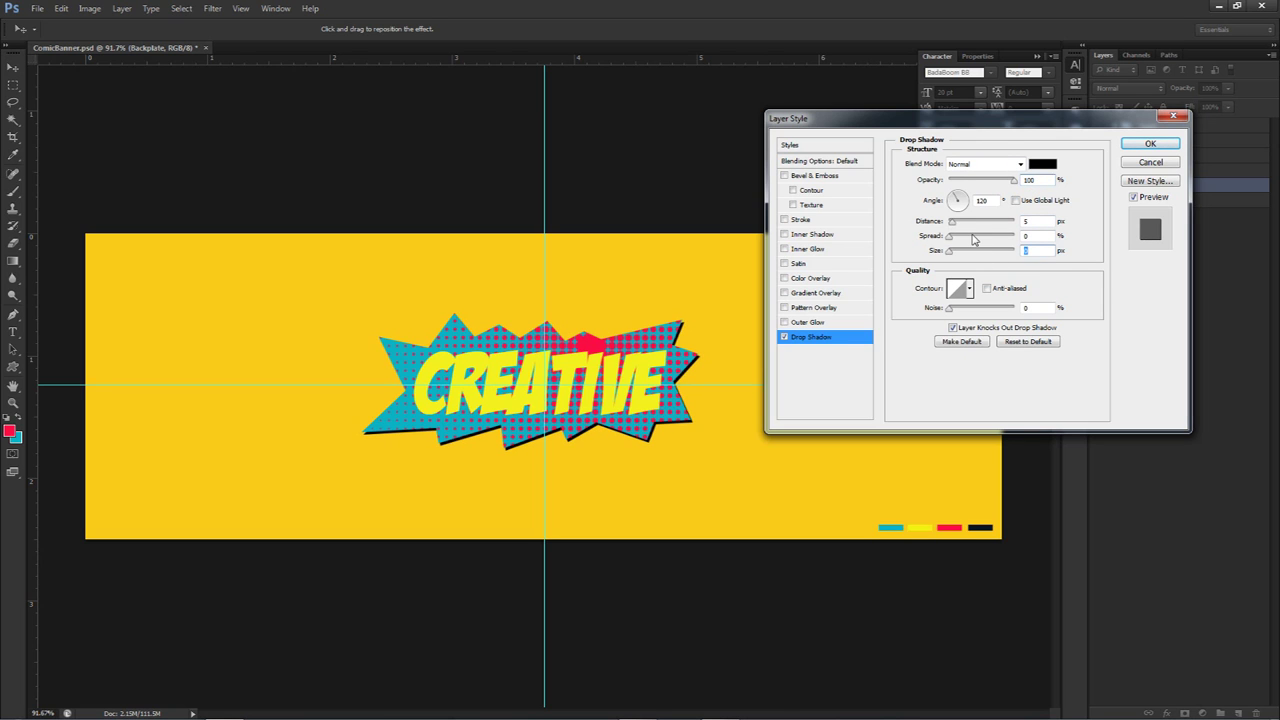
pyautogui.click(977, 250)
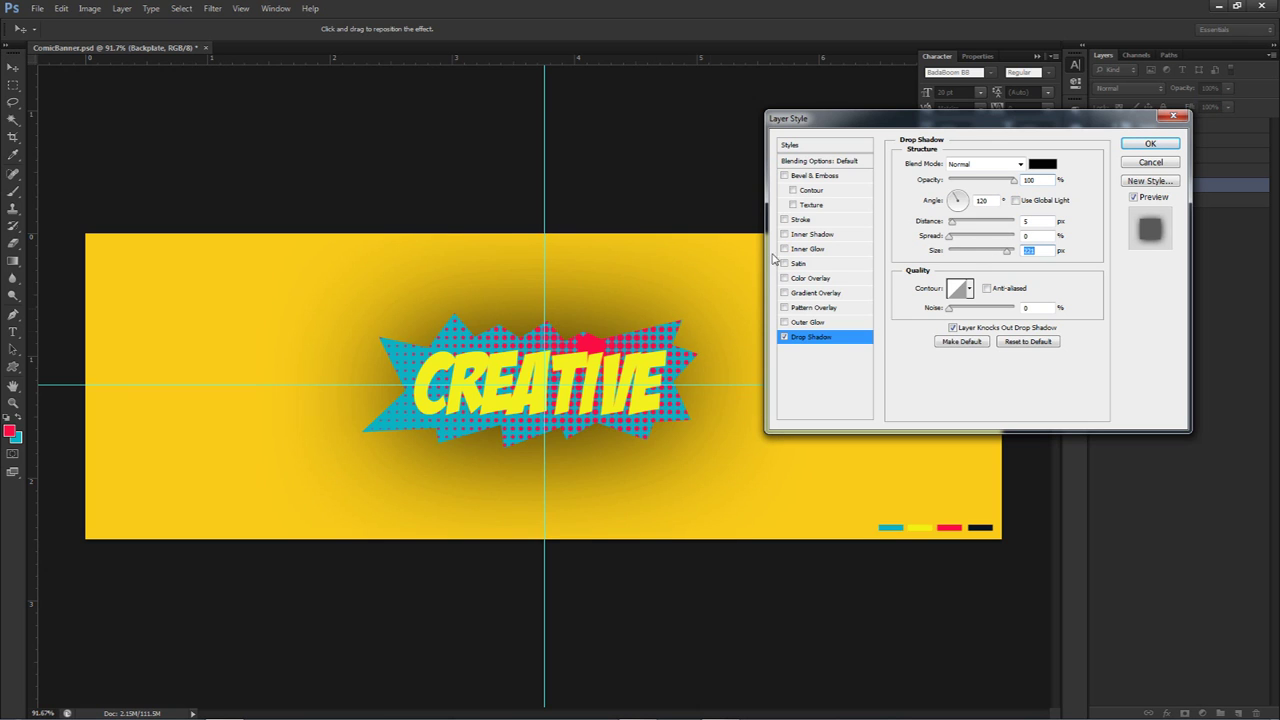
pyautogui.moveTo(975, 252); pyautogui.dragTo(913, 256)
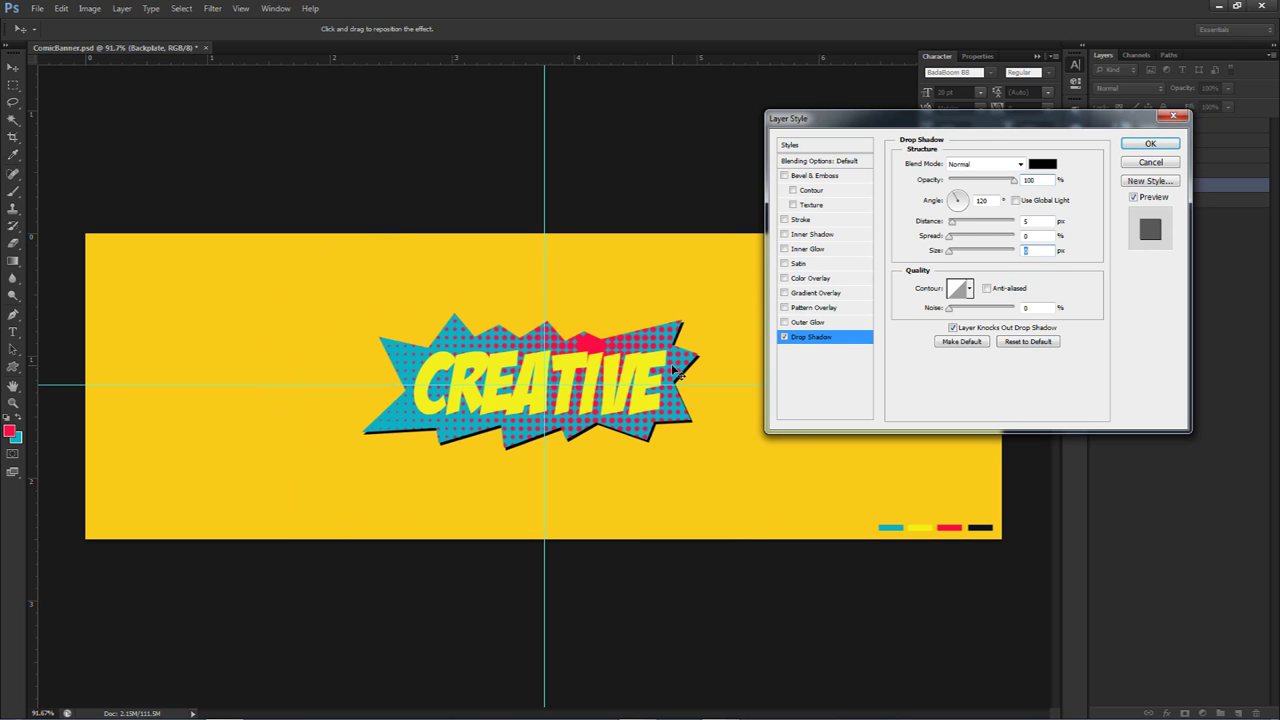
pyautogui.moveTo(954, 226); pyautogui.dragTo(956, 226)
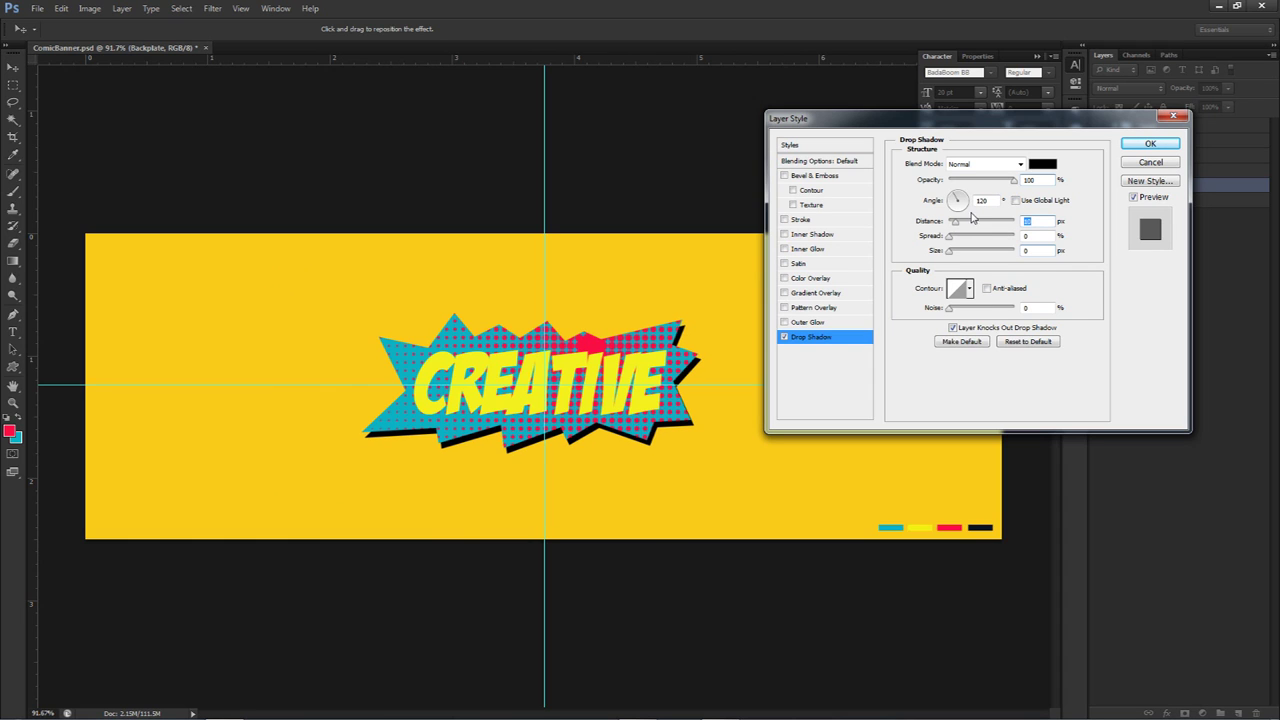
pyautogui.moveTo(955, 200); pyautogui.dragTo(954, 205)
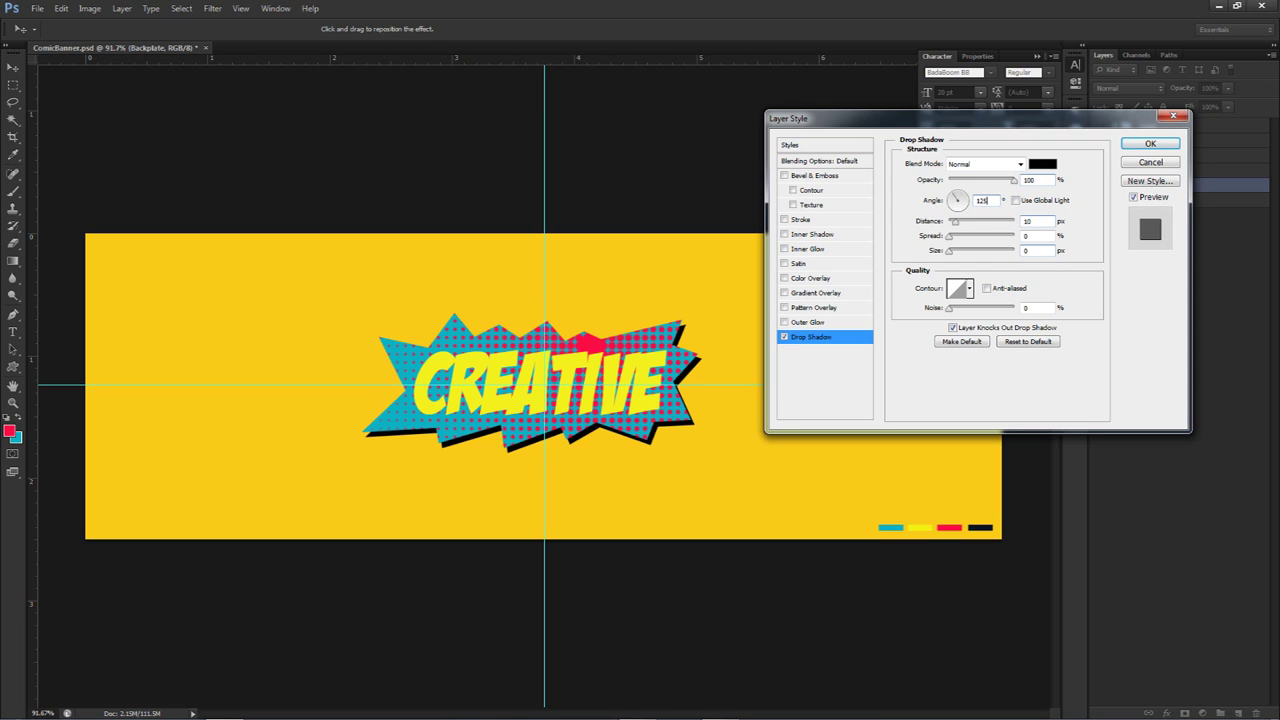
pyautogui.click(1150, 143)
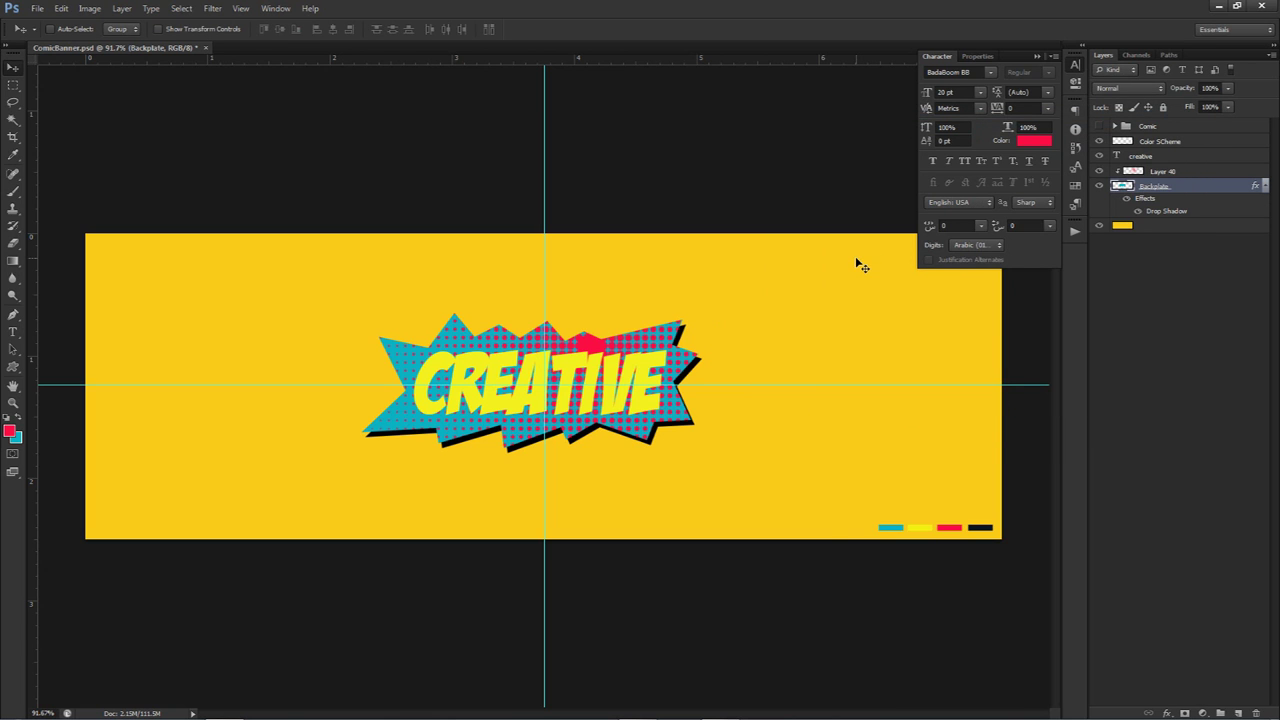
# Copy the Backplate's layer style and paste it onto the creative text layer
pyautogui.click(1192, 157)
pyautogui.rightClick(1196, 186)
pyautogui.click(1177, 402)
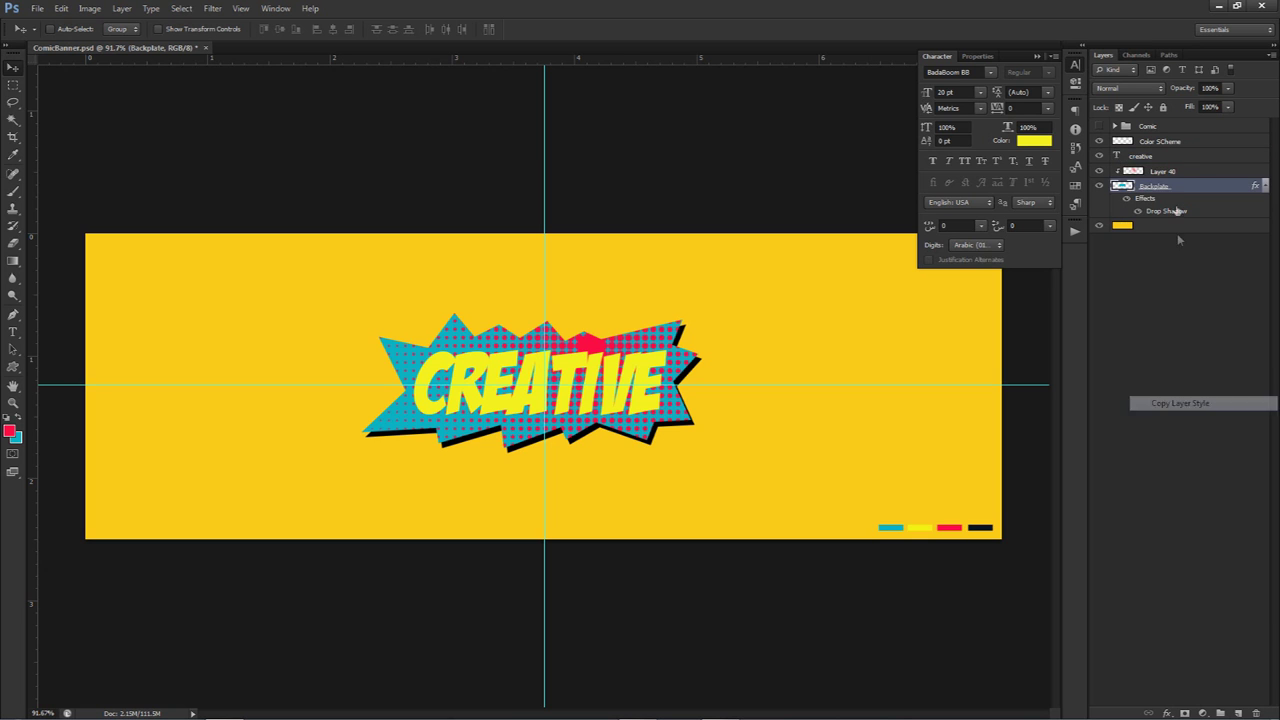
pyautogui.click(1179, 157)
pyautogui.rightClick(1179, 157)
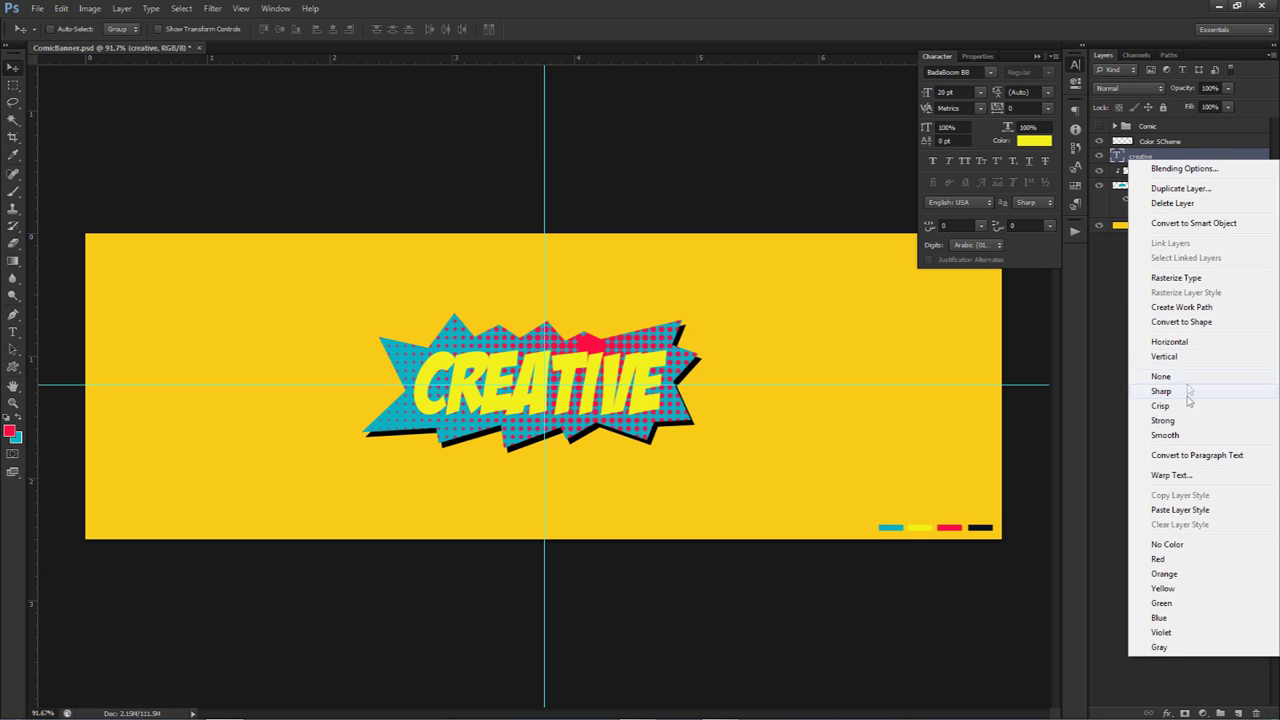
pyautogui.click(1180, 509)
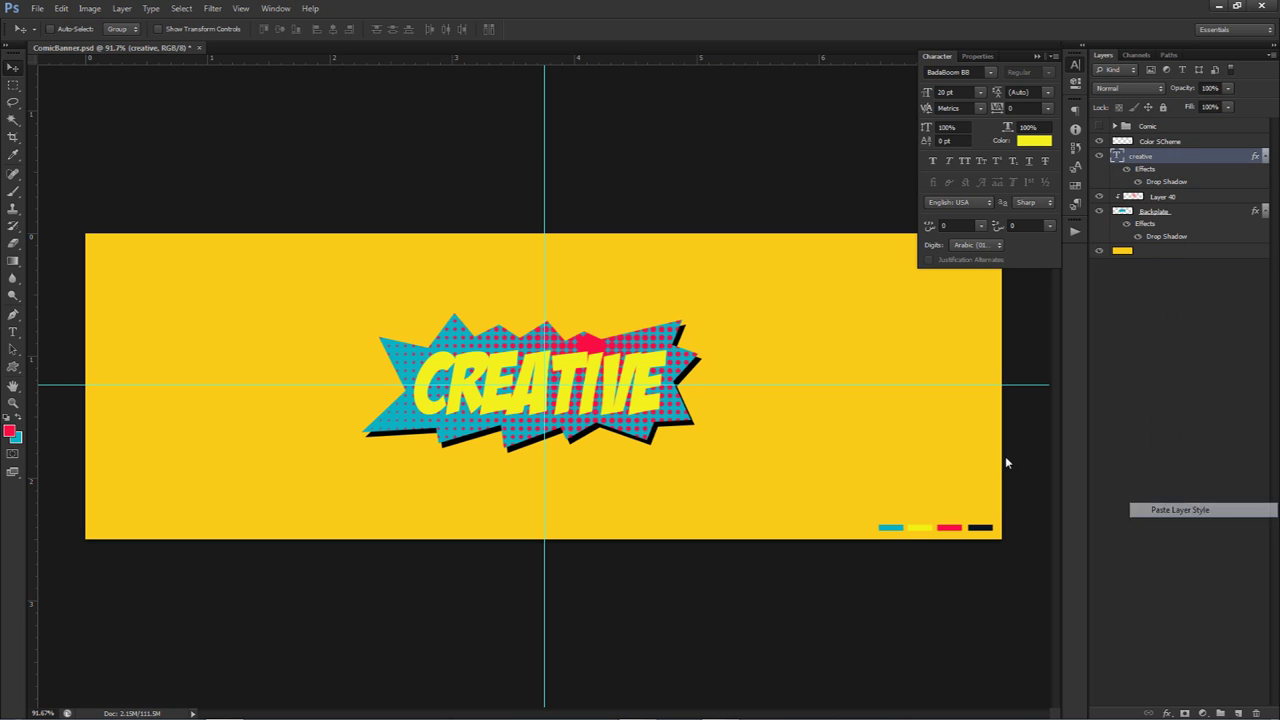
# Shorten the distance of the CREATIVE text's drop shadow and apply it
pyautogui.doubleClick(1156, 182)
pyautogui.doubleClick(1028, 221)
pyautogui.write('0')
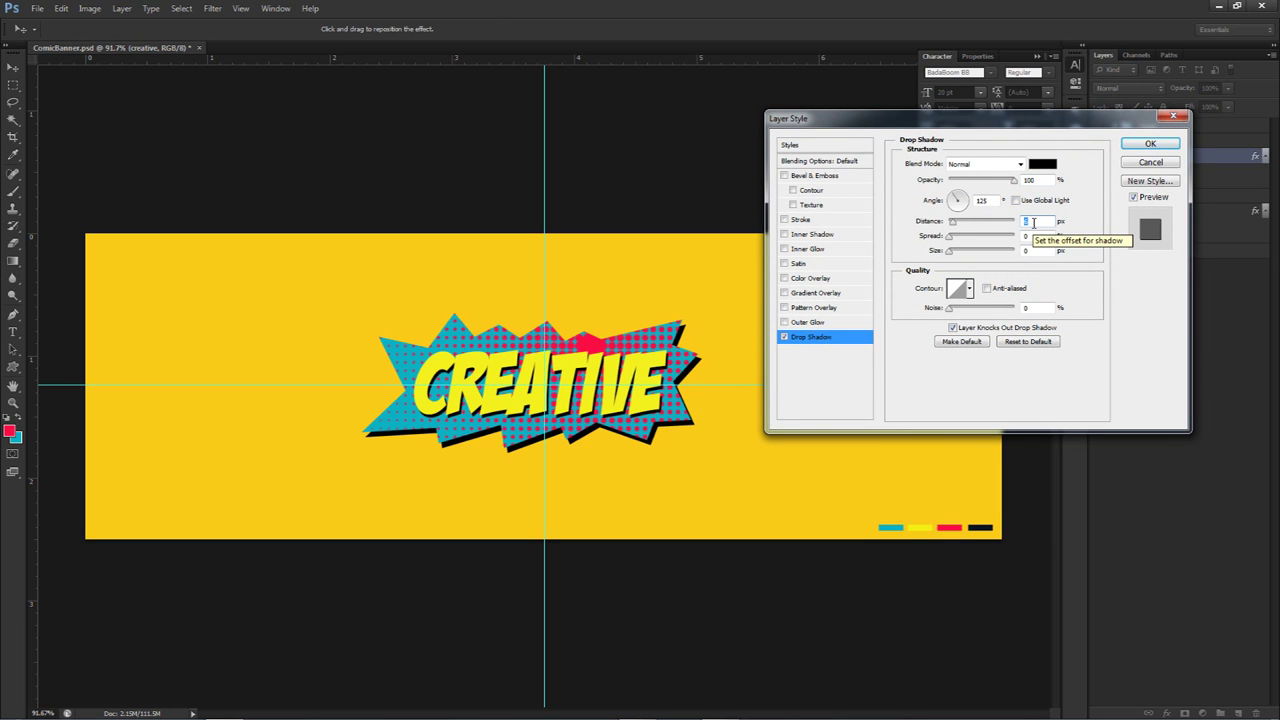
pyautogui.click(1150, 144)
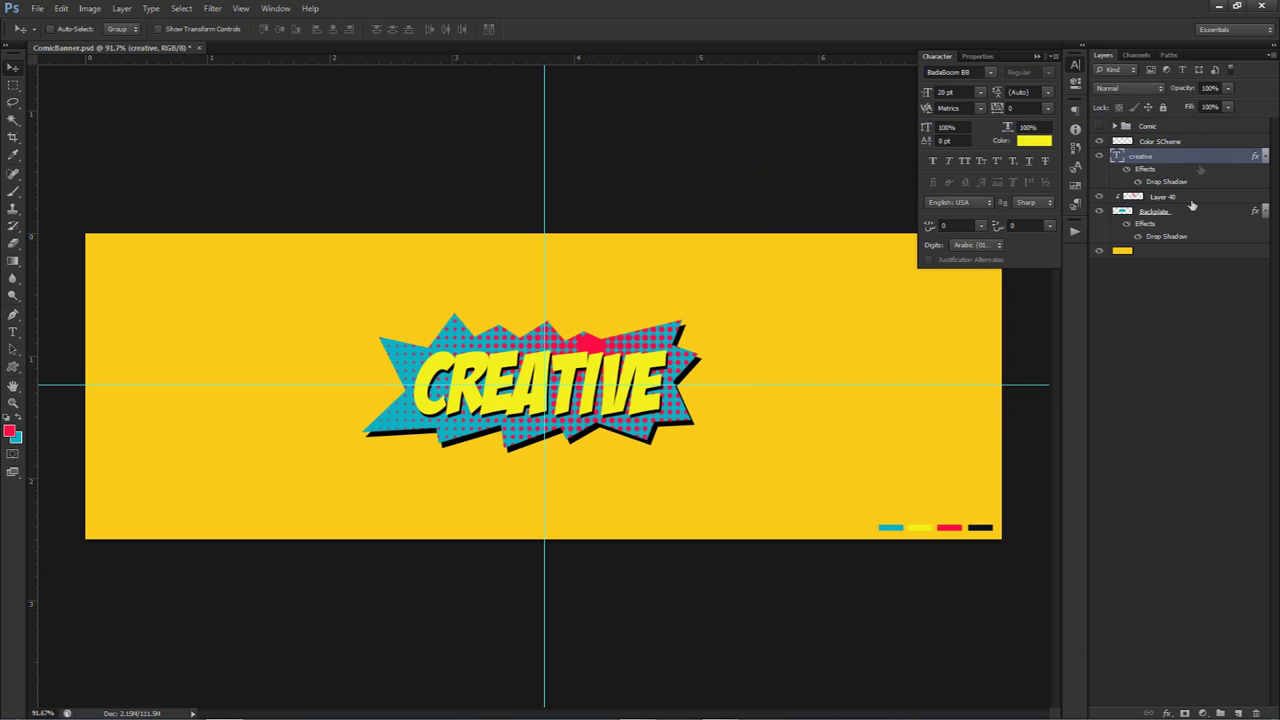
# Add a new layer clipped to the creative text layer and ready the Brush tool with black as the foreground colour
pyautogui.click(1238, 712)
pyautogui.rightClick(1160, 157)
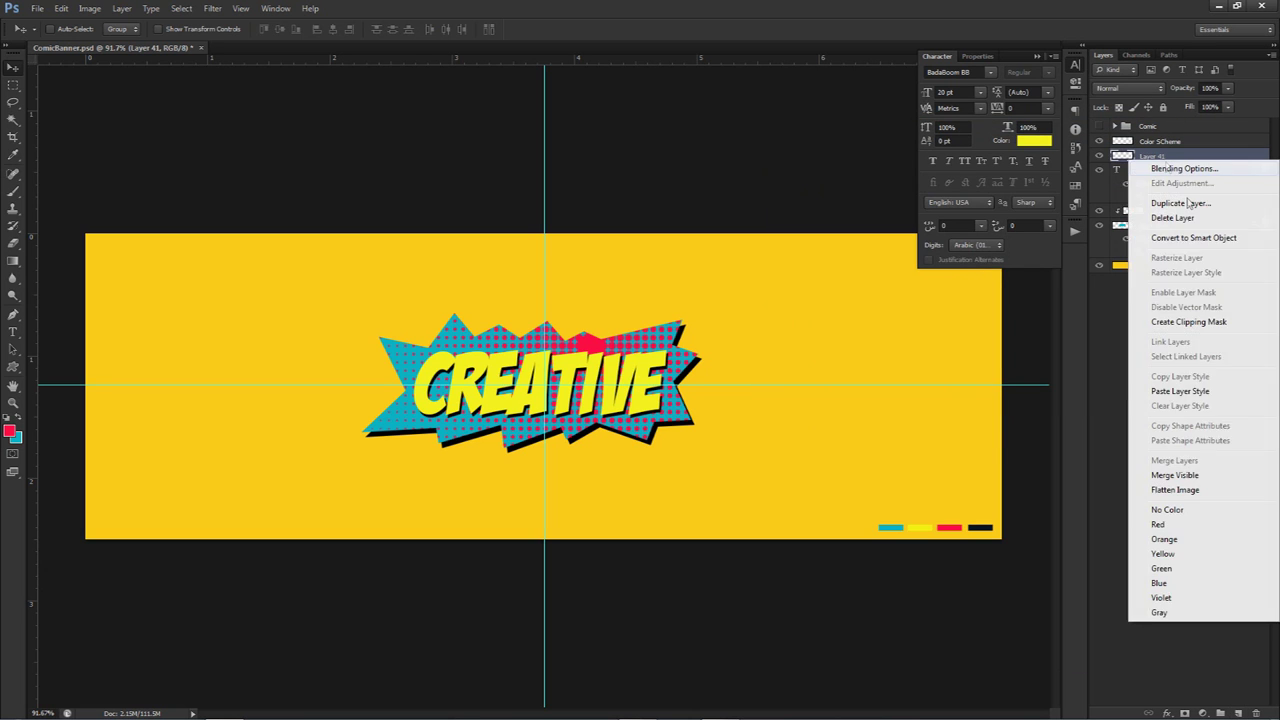
pyautogui.click(1188, 321)
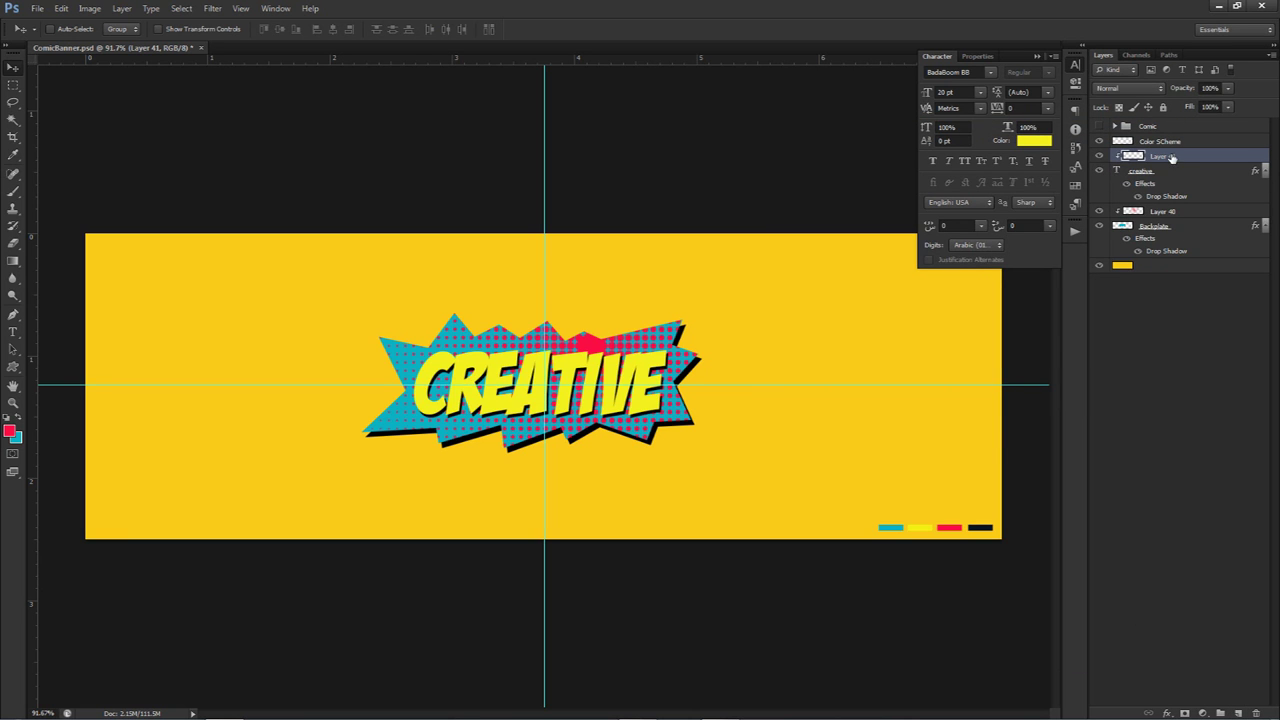
pyautogui.press('b')
pyautogui.press('d')
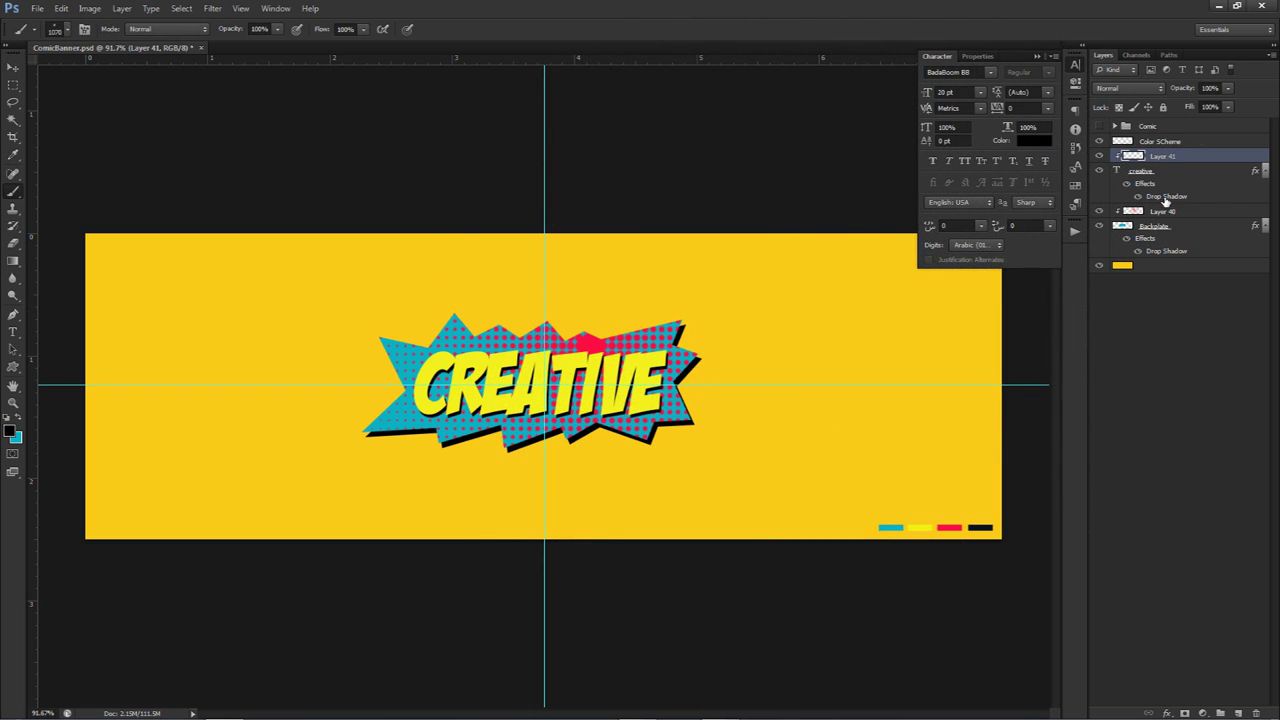
# Set the Backplate's drop shadow colour to the palette's near-black #0a1417, sampled from the dark swatch, and apply it
pyautogui.doubleClick(1166, 251)
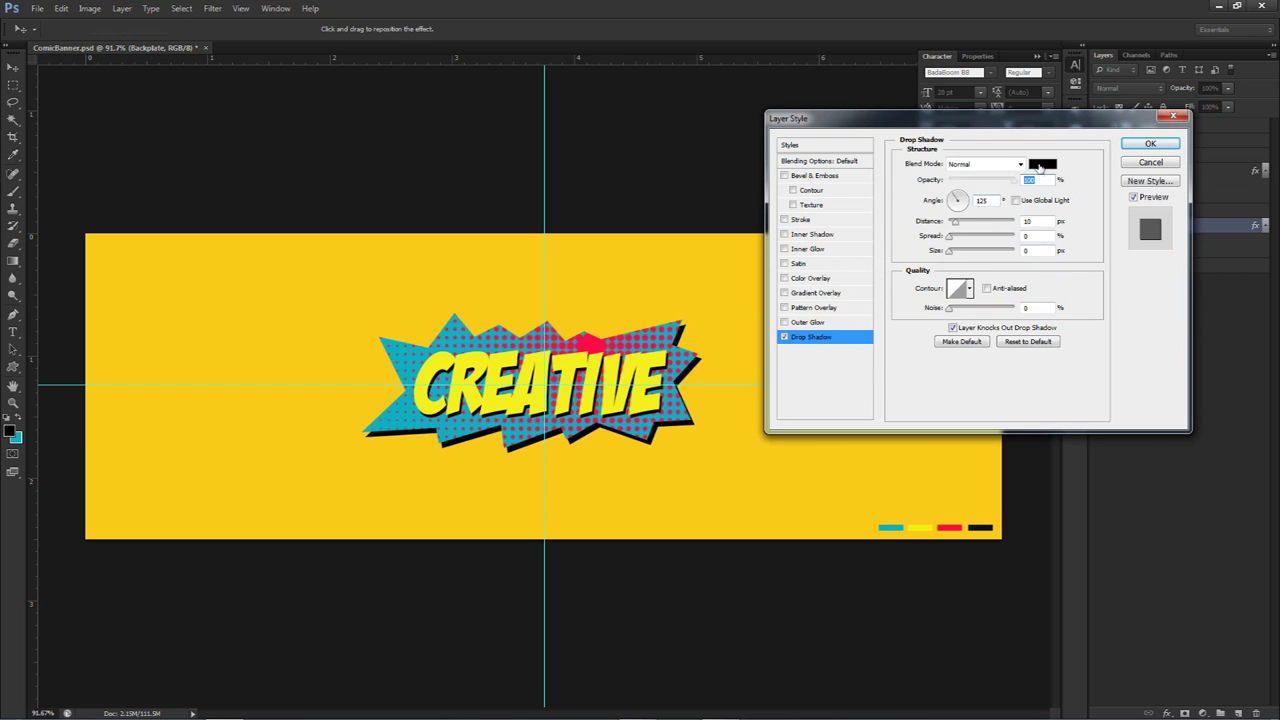
pyautogui.click(1041, 164)
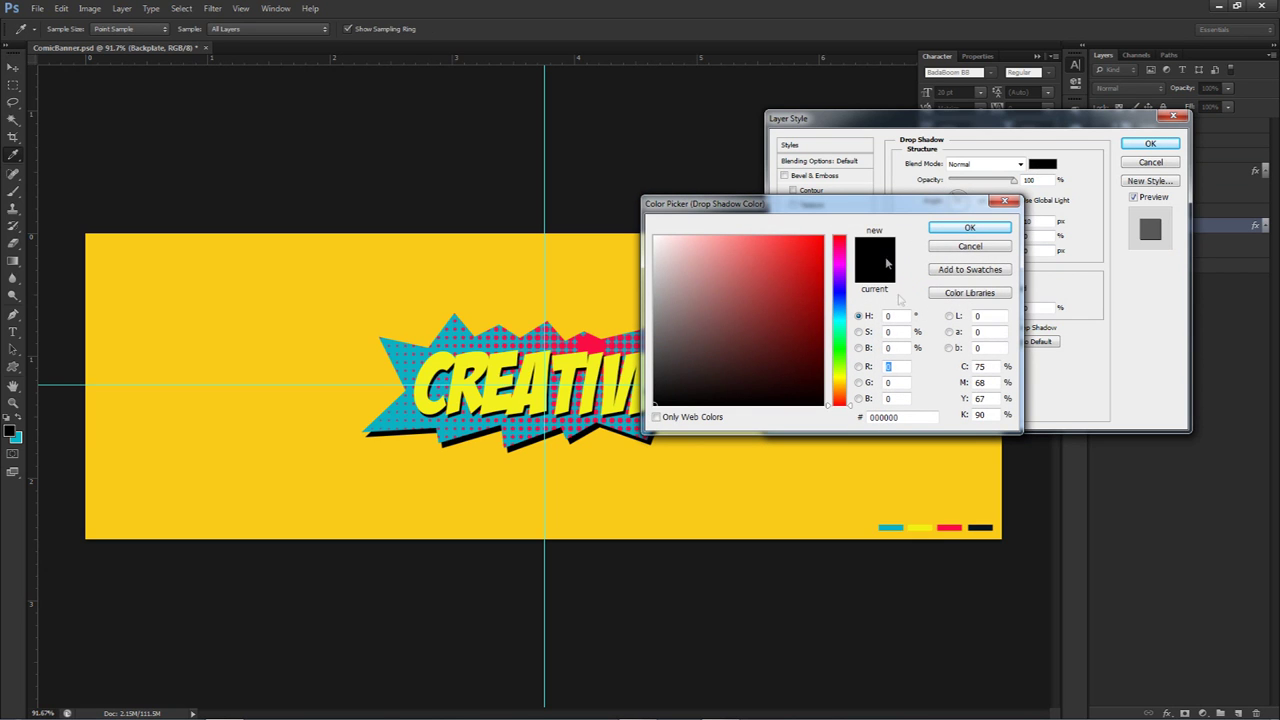
pyautogui.click(980, 527)
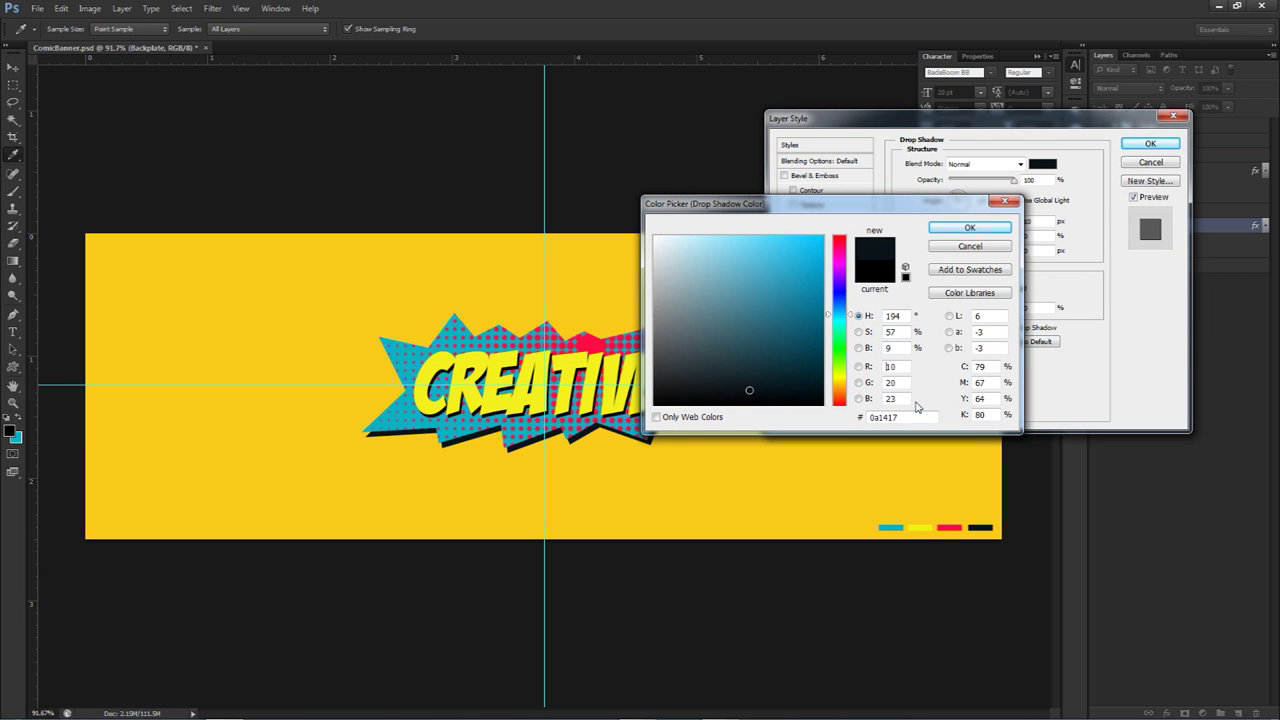
pyautogui.moveTo(915, 415); pyautogui.dragTo(853, 417)
pyautogui.write('000000')
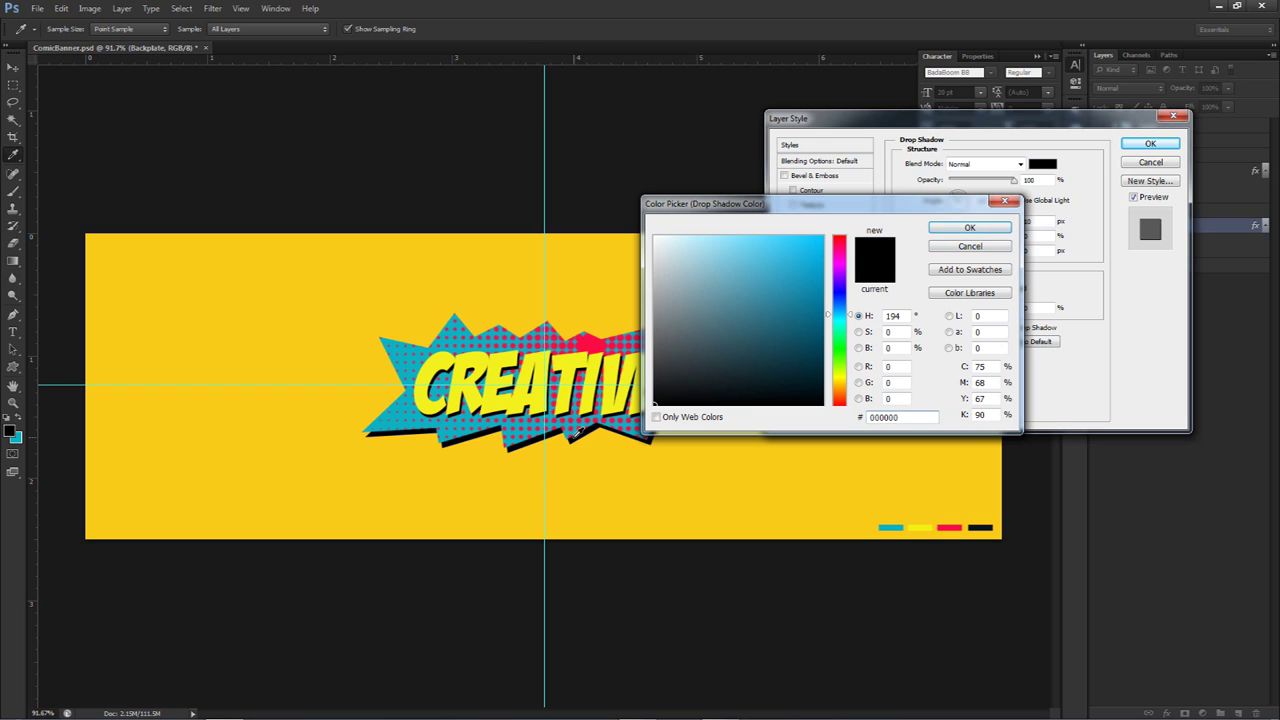
pyautogui.click(985, 527)
pyautogui.click(969, 227)
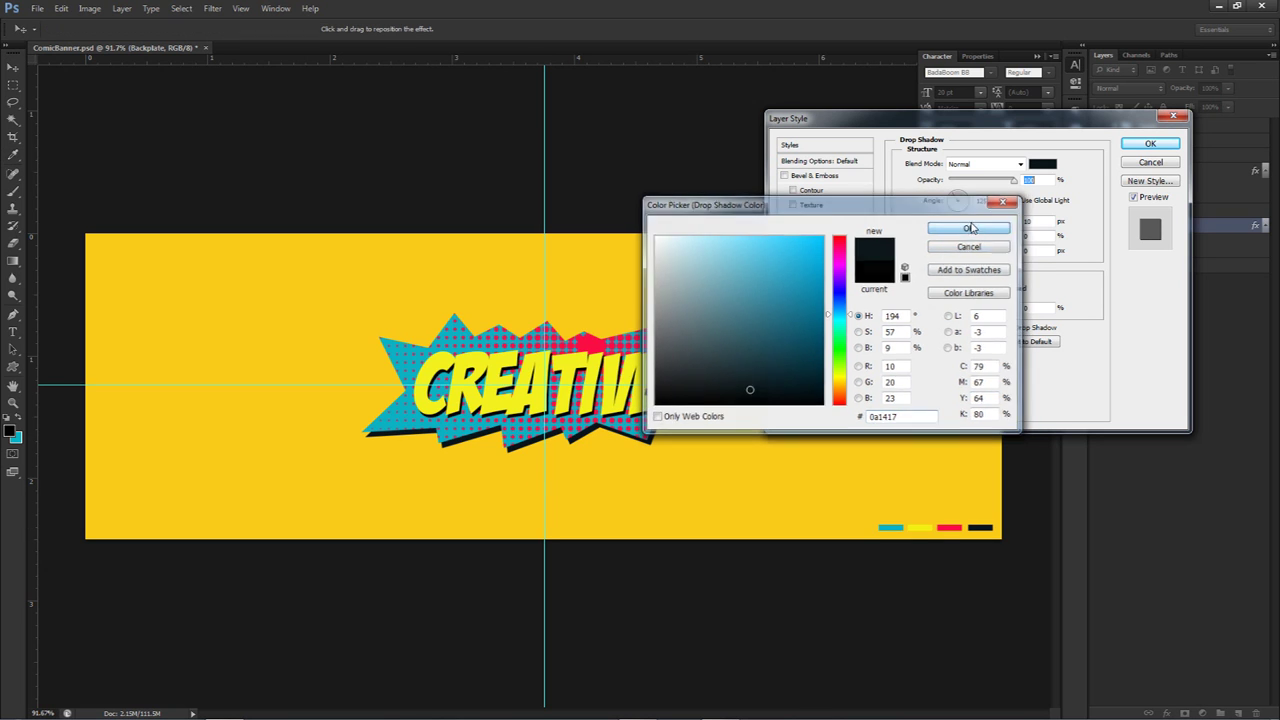
pyautogui.click(1152, 146)
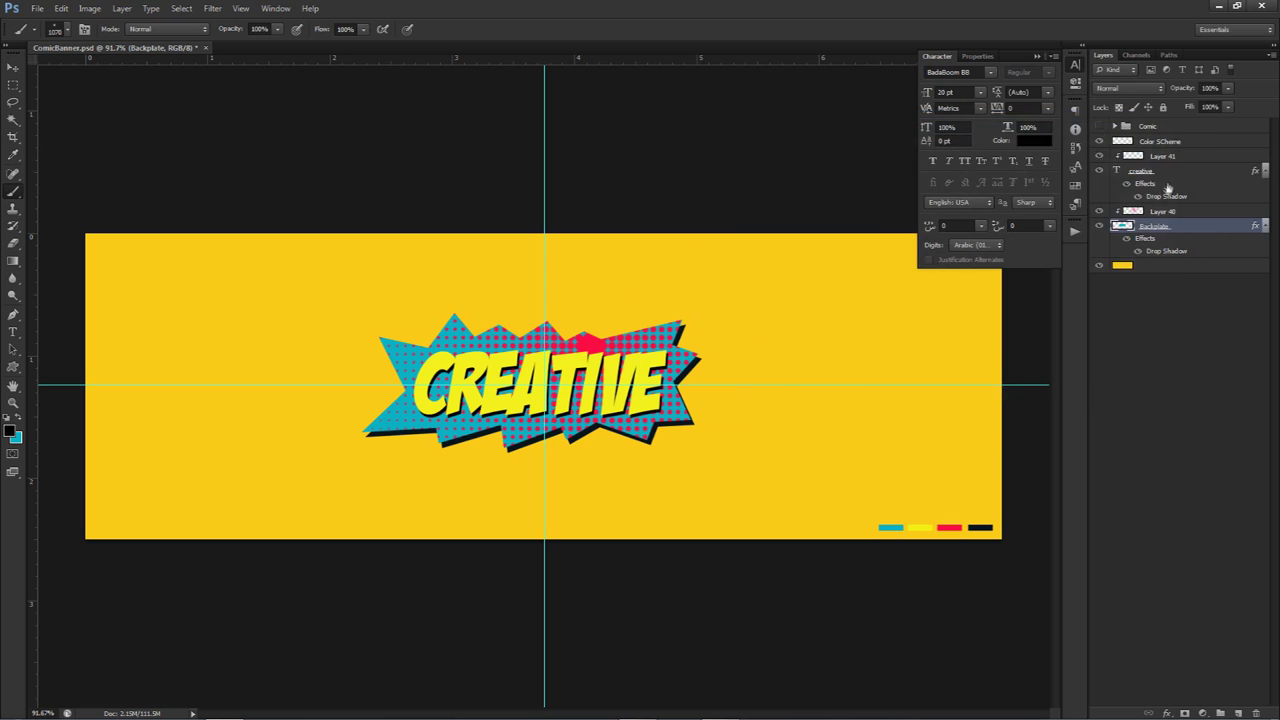
# Recolour the CREATIVE text's drop shadow with the palette's dark swatch and apply it
pyautogui.doubleClick(1166, 190)
pyautogui.click(1042, 163)
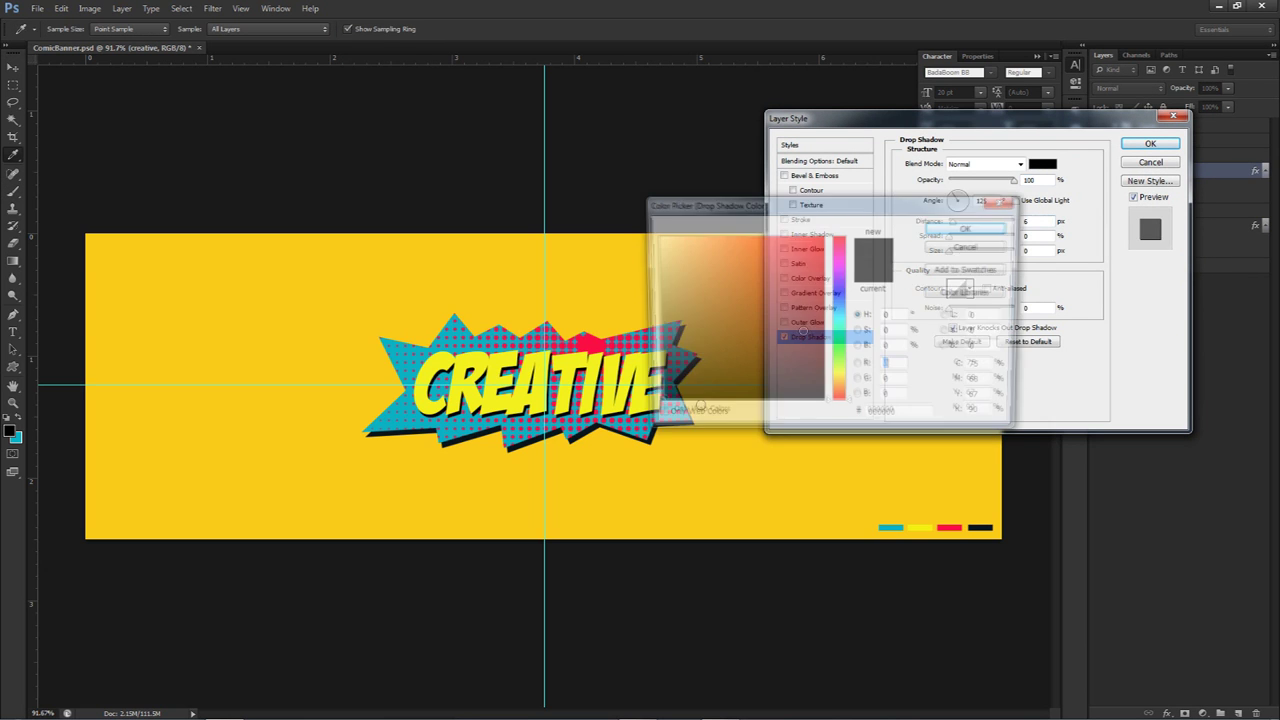
pyautogui.click(977, 526)
pyautogui.click(996, 229)
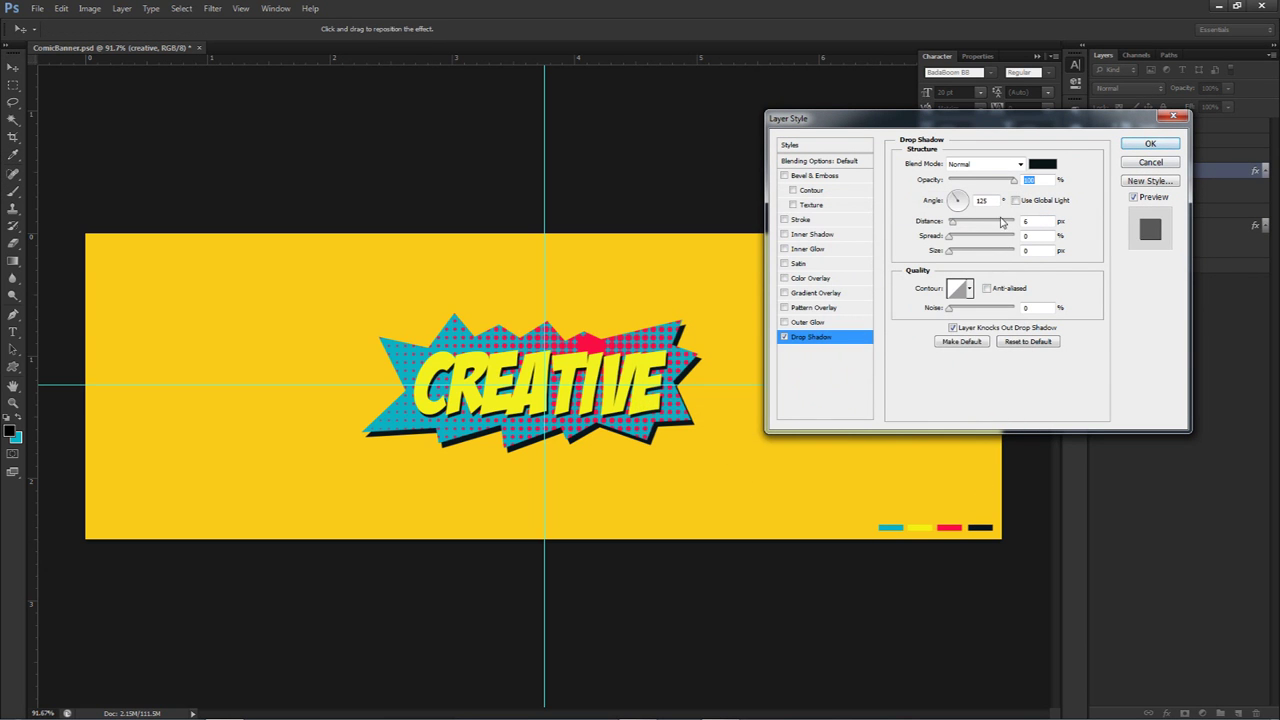
pyautogui.click(1150, 143)
# On clipped Layer 41, stamp halftone dots over the CREATIVE lettering in the dark palette colour
pyautogui.click(1162, 158)
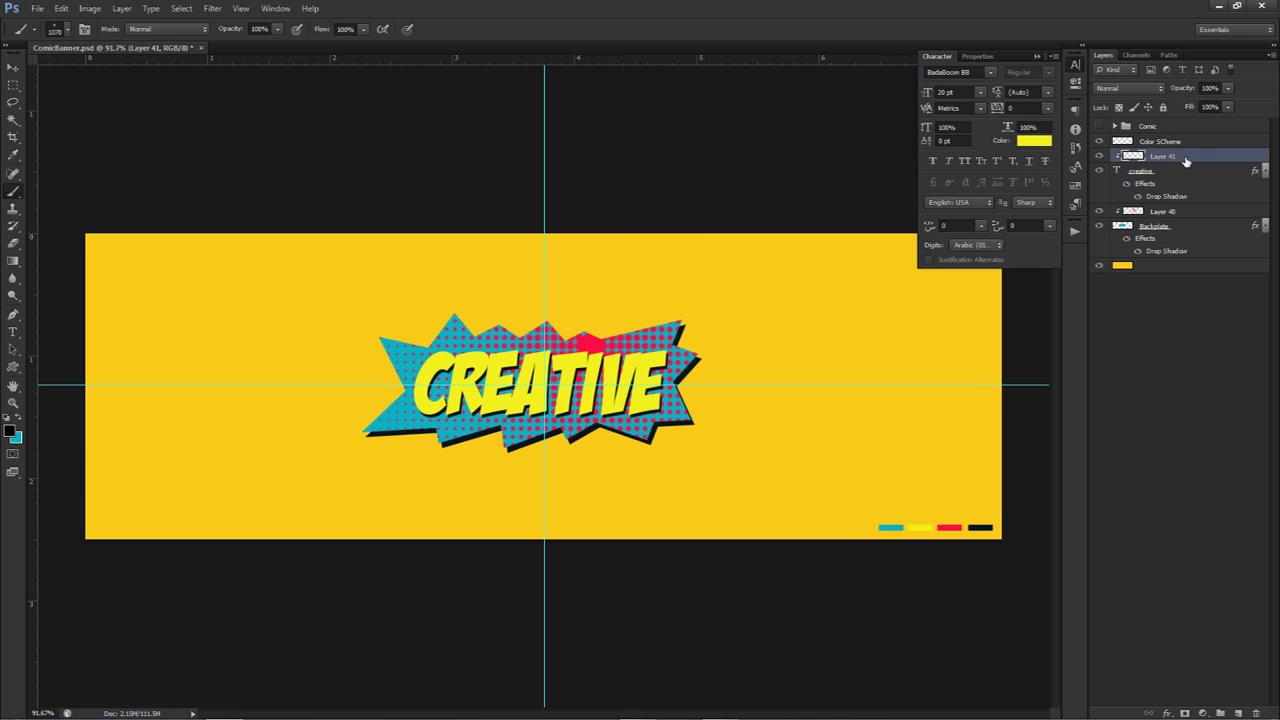
pyautogui.click(980, 527)
pyautogui.click(965, 228)
pyautogui.press('b')
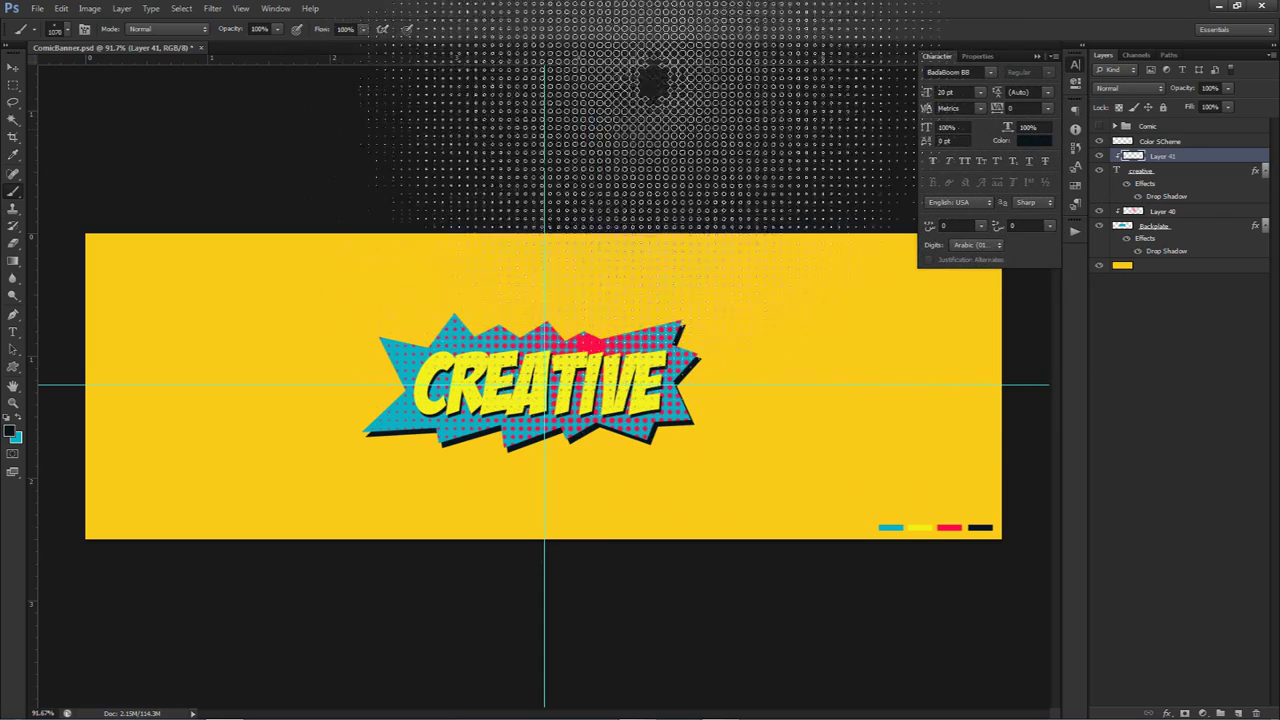
pyautogui.press('v')
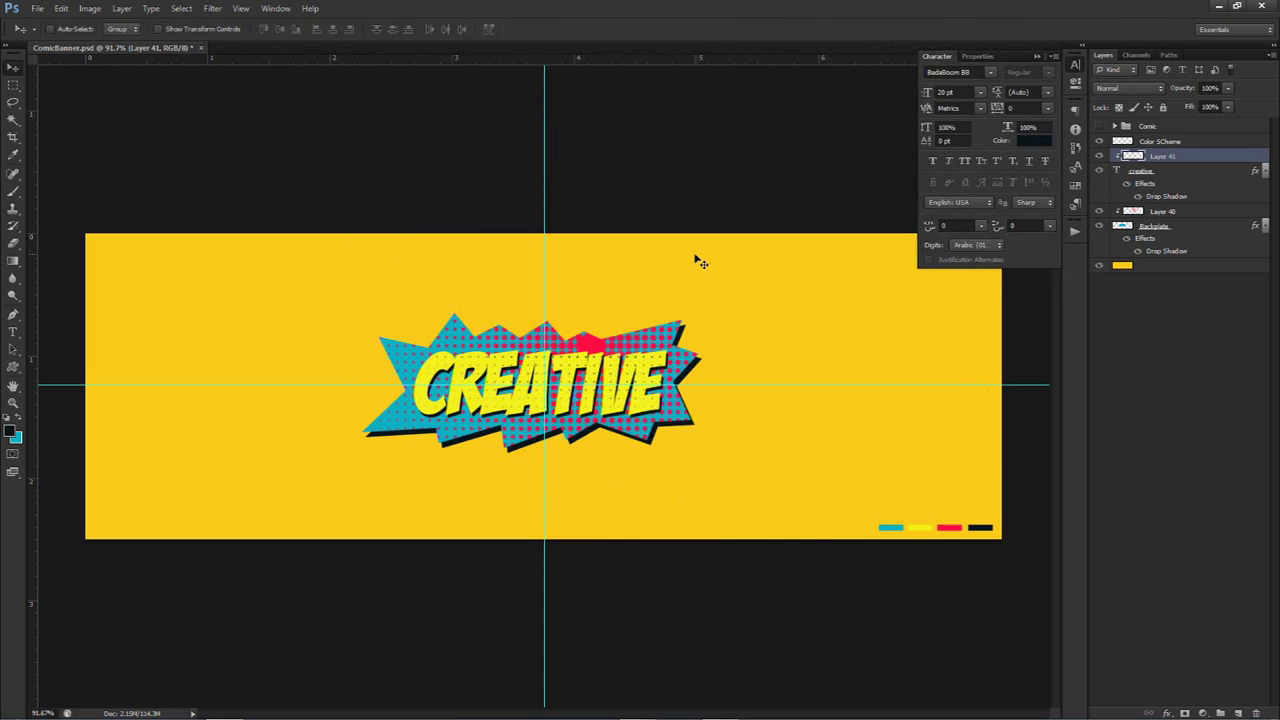
# Adjust the distance of the CREATIVE text's drop shadow and apply it
pyautogui.doubleClick(1167, 198)
pyautogui.click(1032, 220)
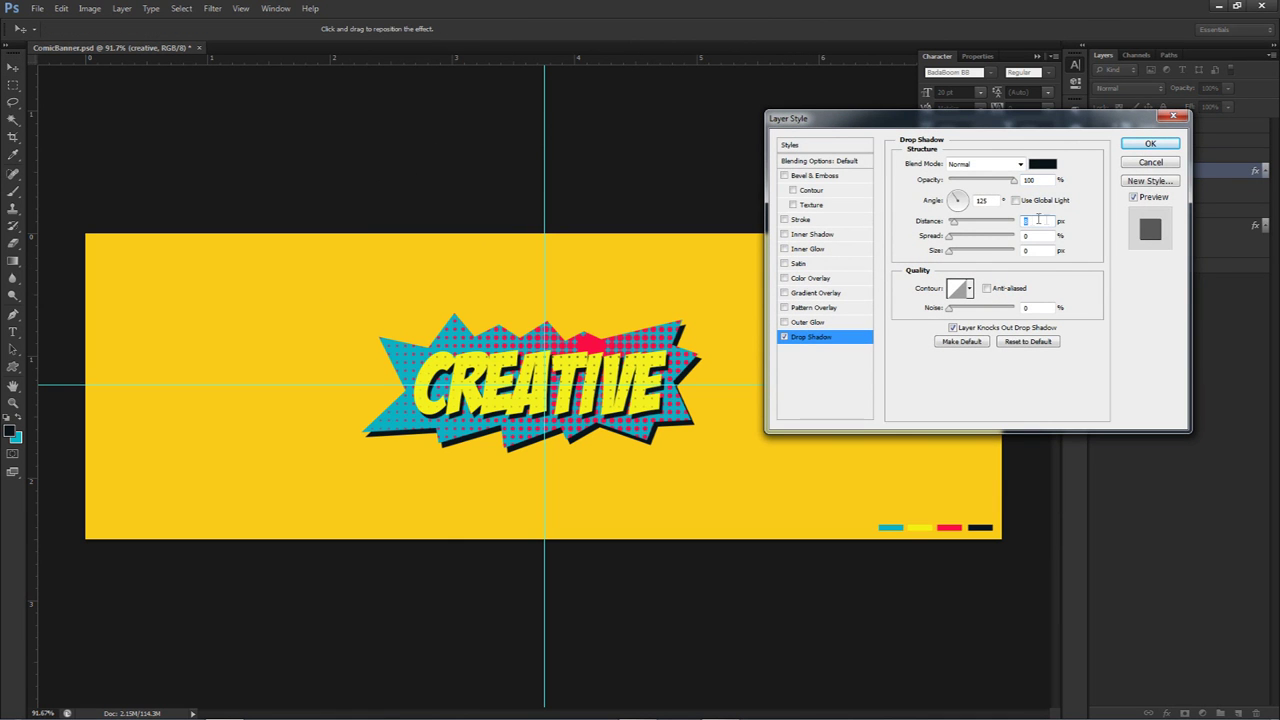
pyautogui.click(1150, 143)
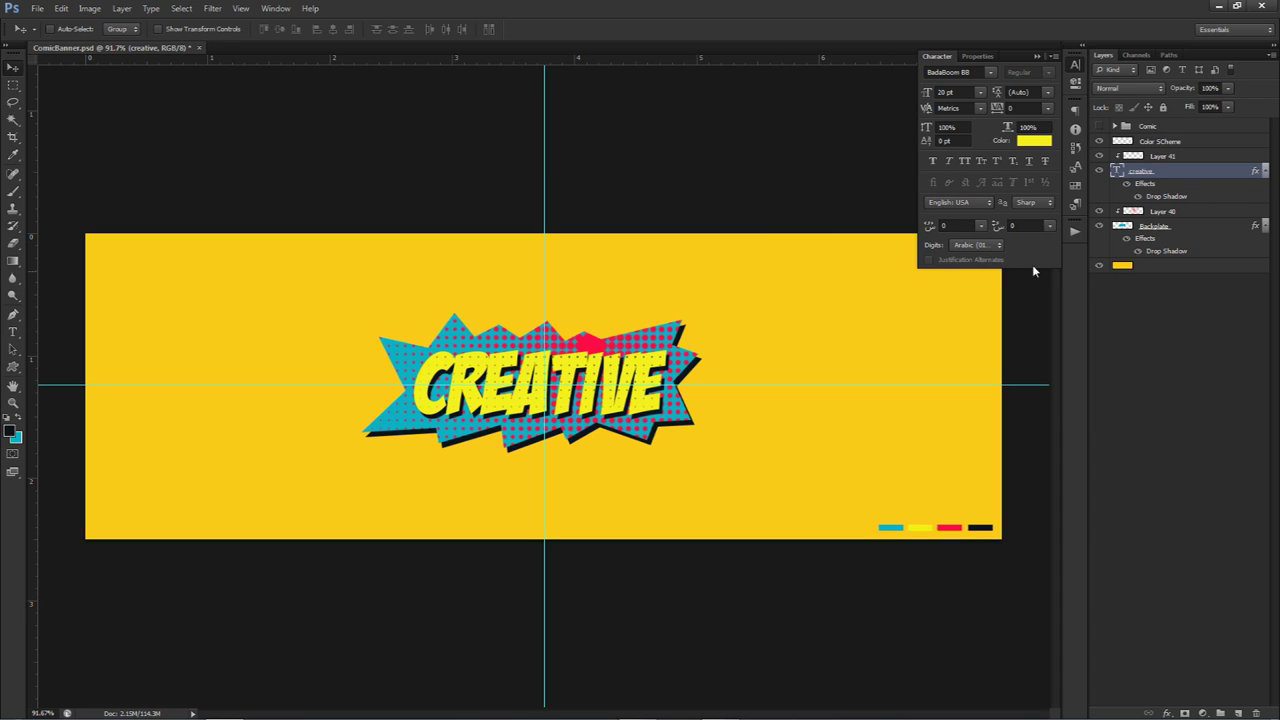
# Collapse the effects lists of the creative and Backplate layers and add a new layer directly above the yellow background
pyautogui.click(1265, 171)
pyautogui.click(1182, 214)
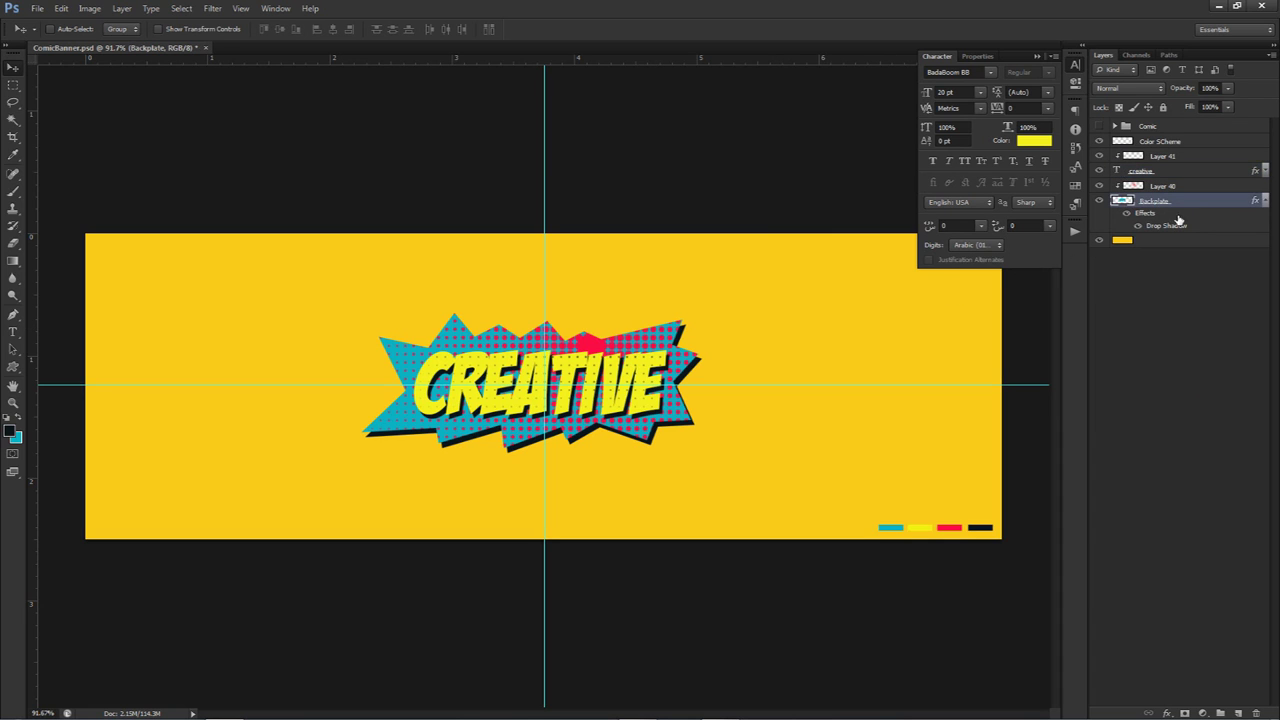
pyautogui.click(1263, 201)
pyautogui.click(1192, 216)
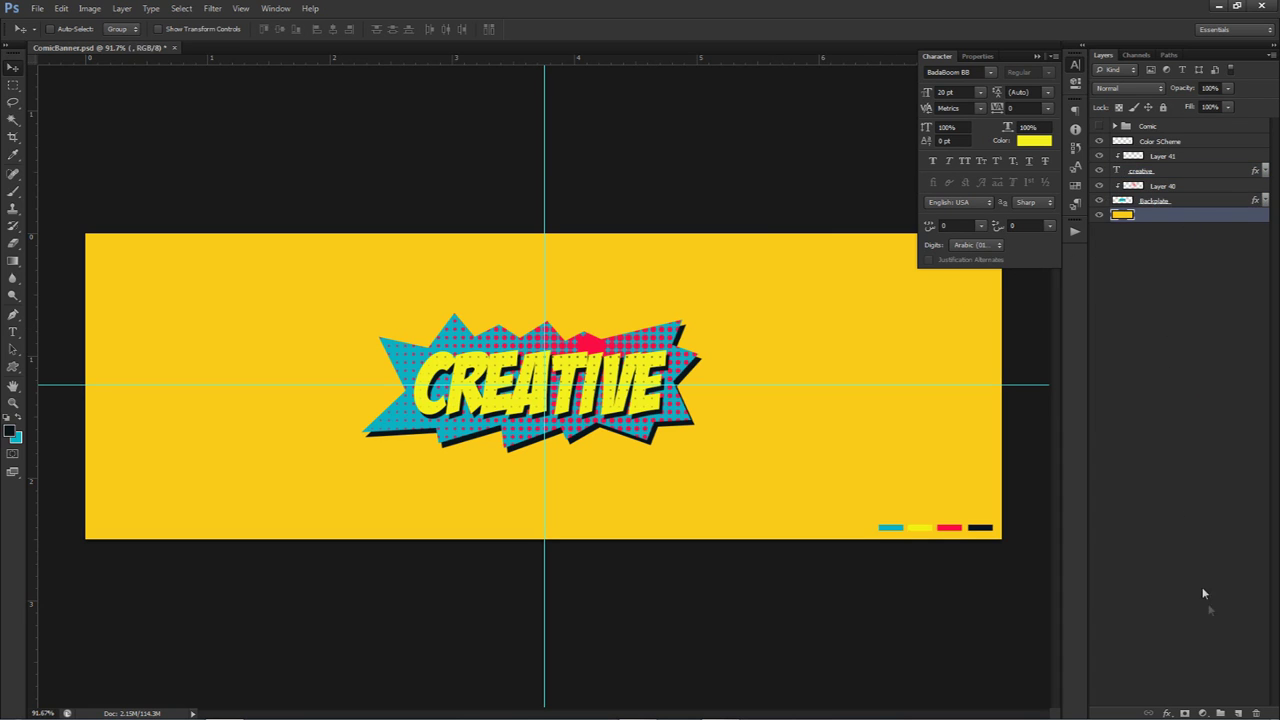
pyautogui.click(1237, 712)
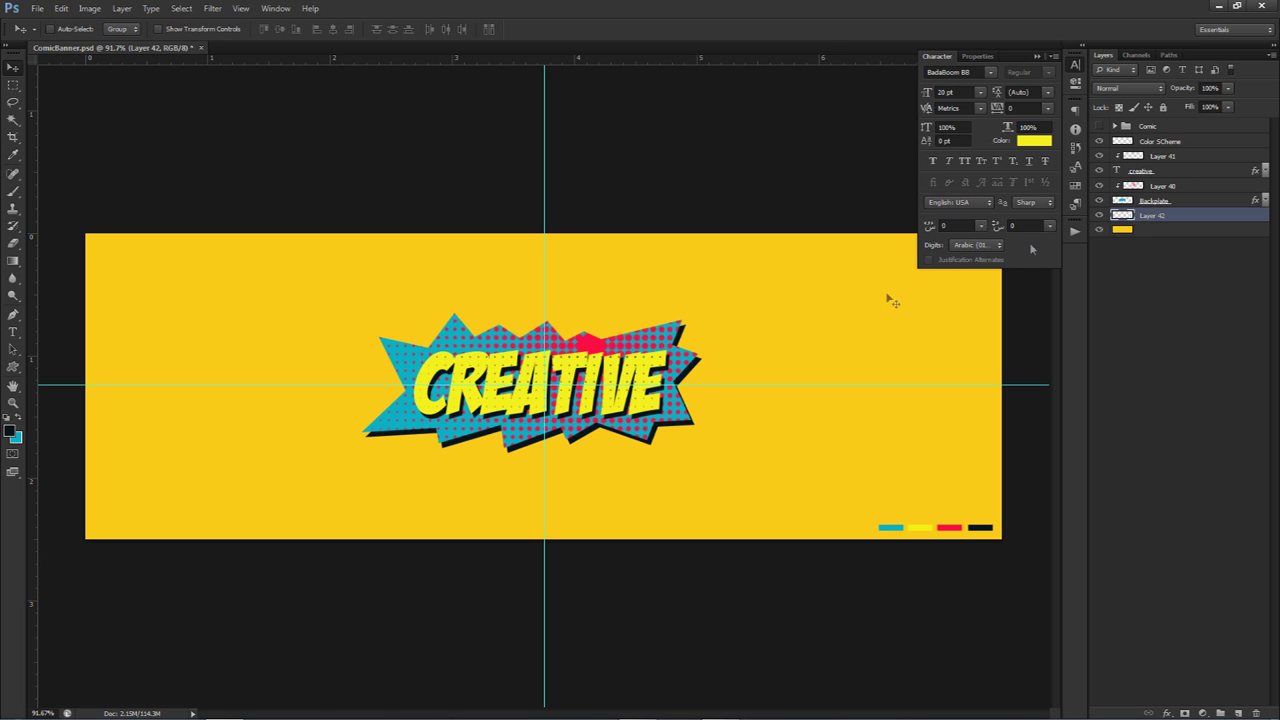
# Choose the halftone gradient brush and stamp dark dots on Layer 42 fanning out from behind the starburst's lower right
pyautogui.press('b')
pyautogui.rightClick(711, 340)
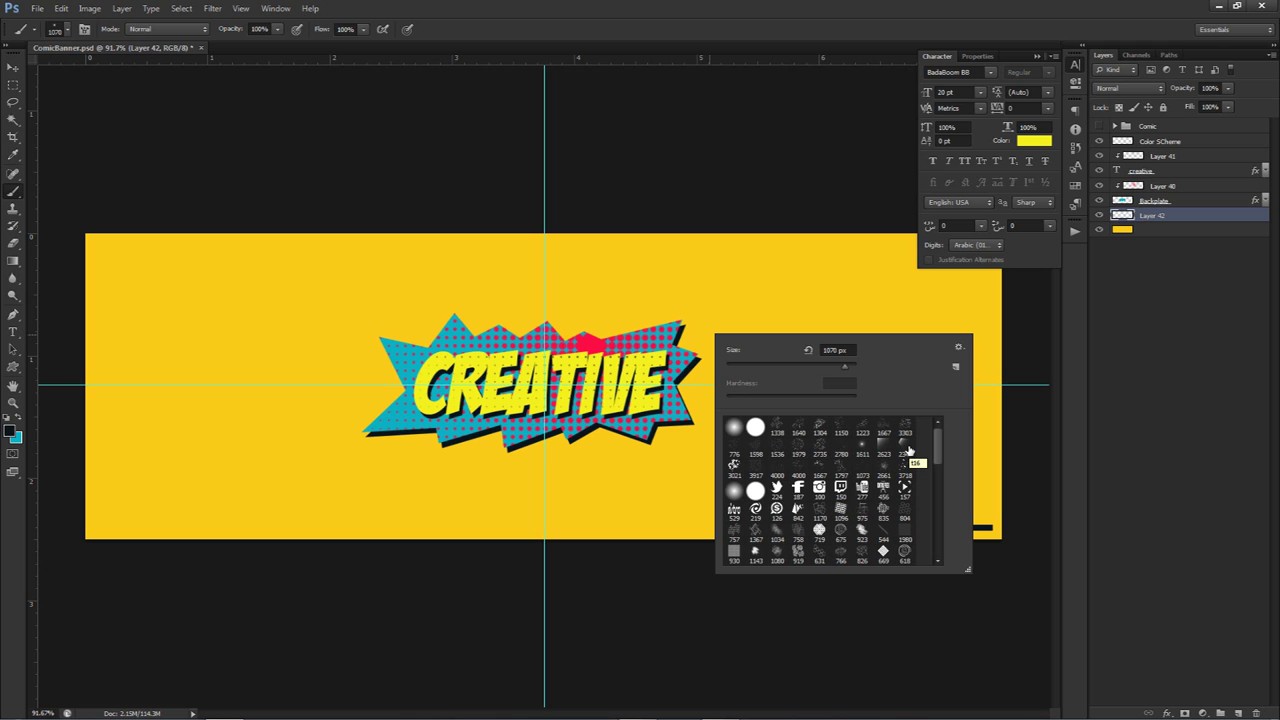
pyautogui.click(906, 450)
pyautogui.moveTo(755, 290)
pyautogui.mouseDown()
pyautogui.moveTo(484, 283)
pyautogui.moveTo(585, 337)
pyautogui.moveTo(726, 369)
pyautogui.moveTo(690, 370)
pyautogui.mouseUp()
pyautogui.moveTo(690, 430)
pyautogui.mouseDown()
pyautogui.moveTo(678, 436)
pyautogui.moveTo(700, 400)
pyautogui.mouseUp()
pyautogui.moveTo(745, 480)
pyautogui.mouseDown()
pyautogui.moveTo(723, 480)
pyautogui.moveTo(640, 420)
pyautogui.moveTo(705, 460)
pyautogui.moveTo(633, 483)
pyautogui.moveTo(710, 434)
pyautogui.moveTo(671, 392)
pyautogui.moveTo(708, 474)
pyautogui.moveTo(700, 450)
pyautogui.moveTo(840, 408)
pyautogui.moveTo(746, 457)
pyautogui.moveTo(678, 420)
pyautogui.mouseUp()
pyautogui.press('v')
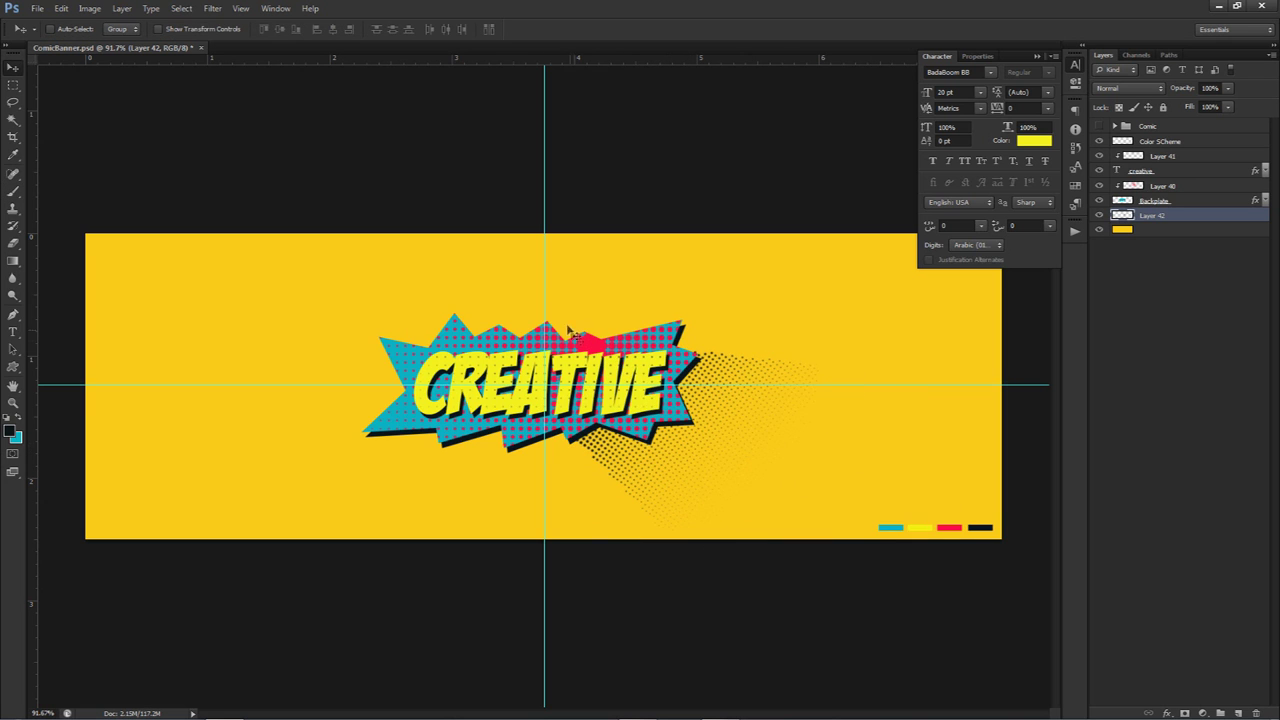
# Try to duplicate and rotate the halftone dots above the starburst and merge them into Layer 42
pyautogui.hotkey('ctrl', 'j')
pyautogui.hotkey('ctrl', 't')
pyautogui.moveTo(729, 477); pyautogui.dragTo(232, 238)
pyautogui.press('Return')
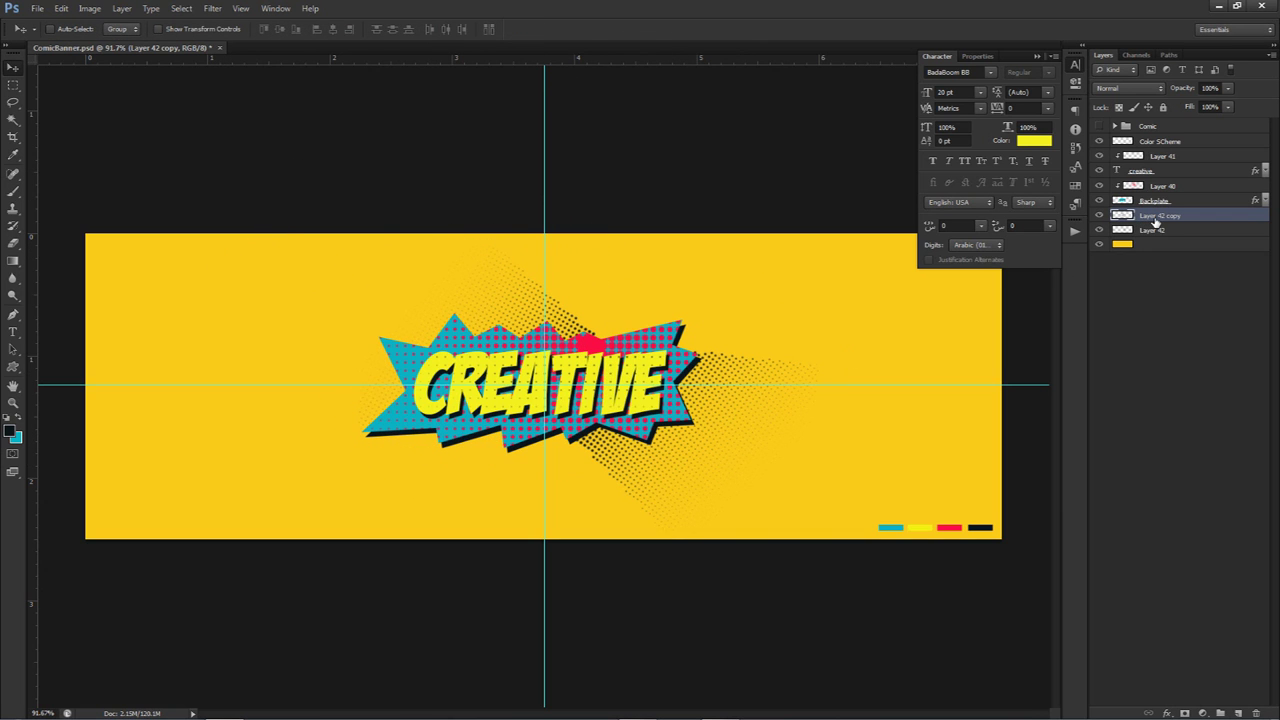
pyautogui.hotkey('ctrl', 'e')
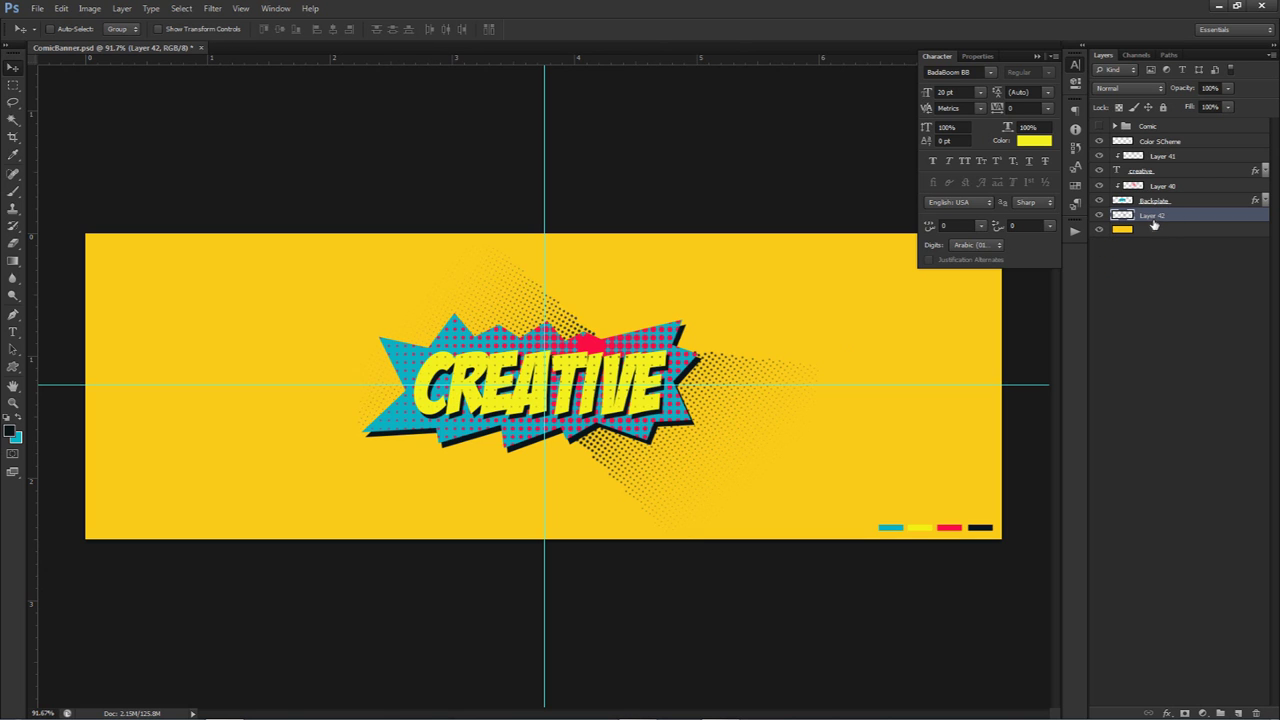
pyautogui.moveTo(717, 405); pyautogui.dragTo(726, 445)
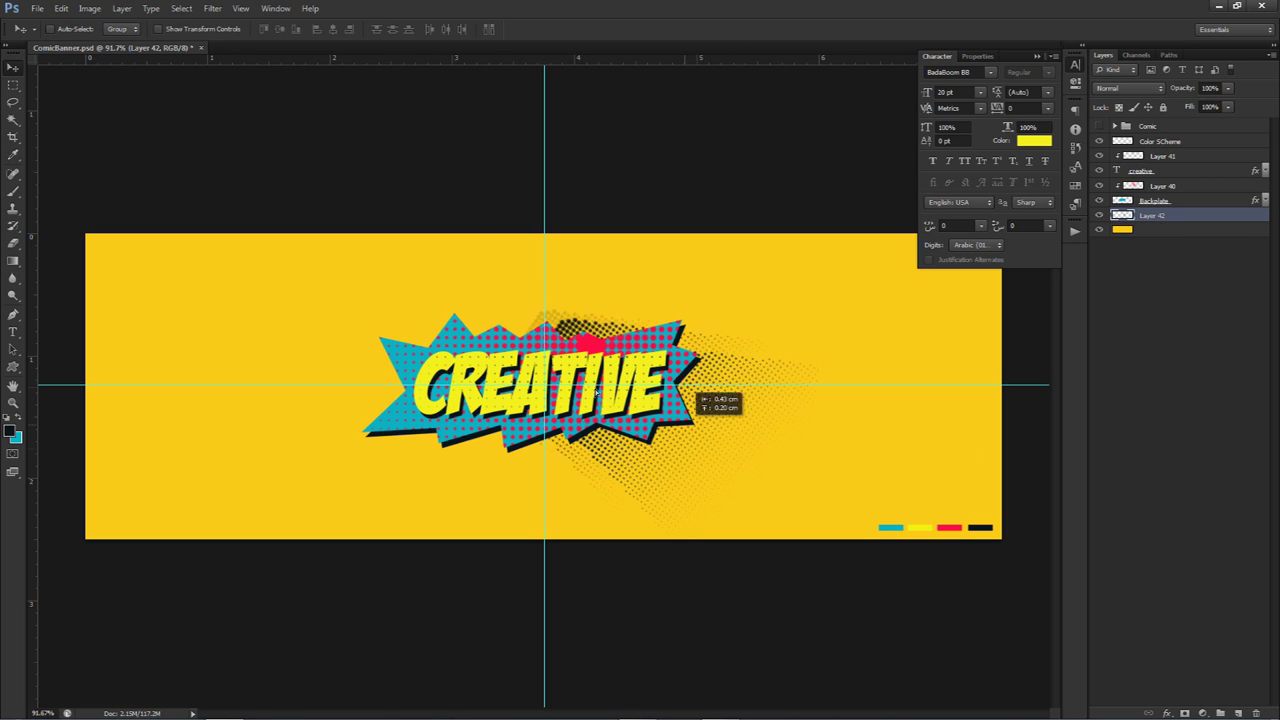
# Duplicate Layer 42 and rotate and move the copy so its dots fan out behind the starburst's upper left
pyautogui.hotkey('ctrl', 'j')
pyautogui.hotkey('ctrl', 't')
pyautogui.moveTo(814, 374); pyautogui.dragTo(278, 327)
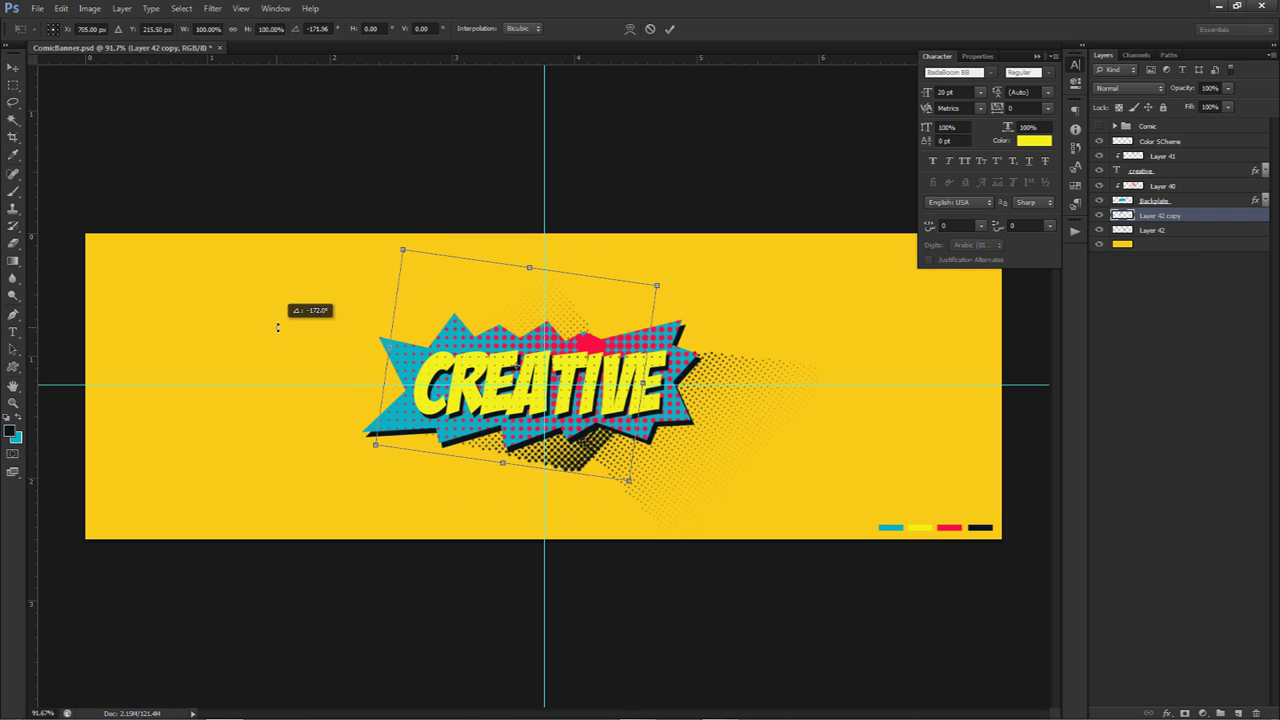
pyautogui.press('Return')
pyautogui.moveTo(560, 355); pyautogui.dragTo(537, 368)
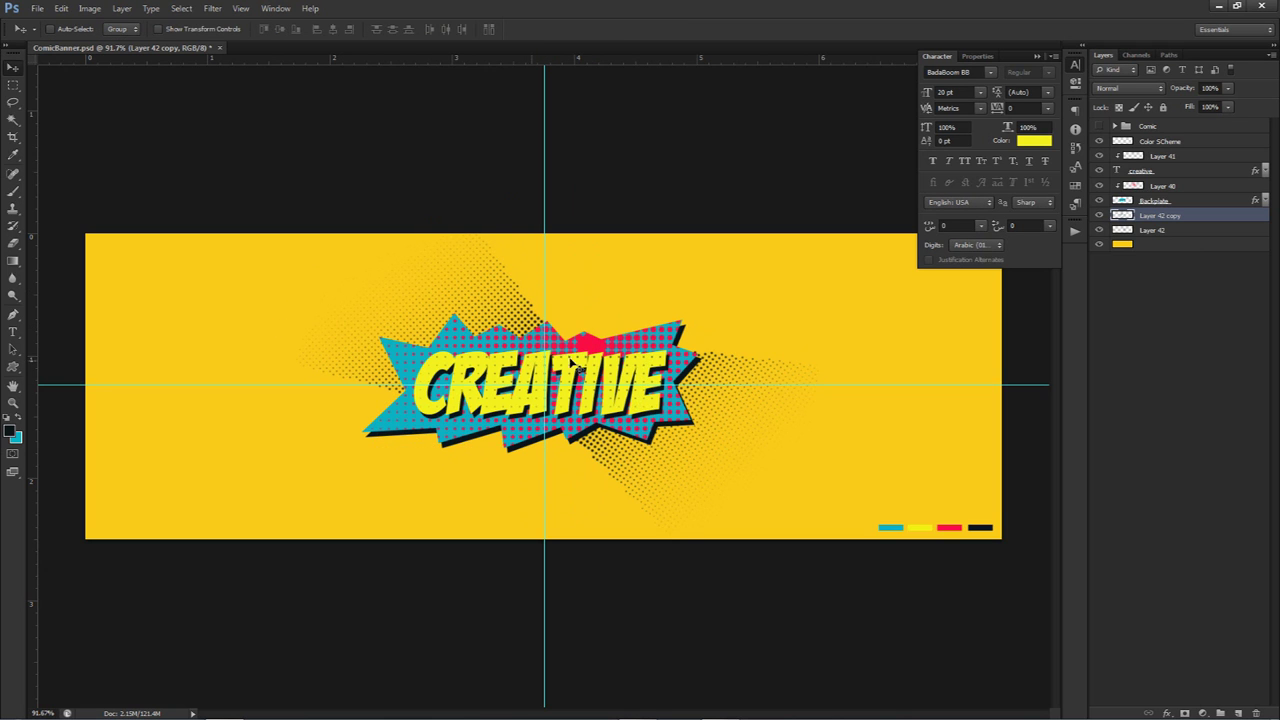
pyautogui.hotkey('ctrl', 't')
pyautogui.moveTo(703, 331); pyautogui.dragTo(683, 383)
pyautogui.press('Return')
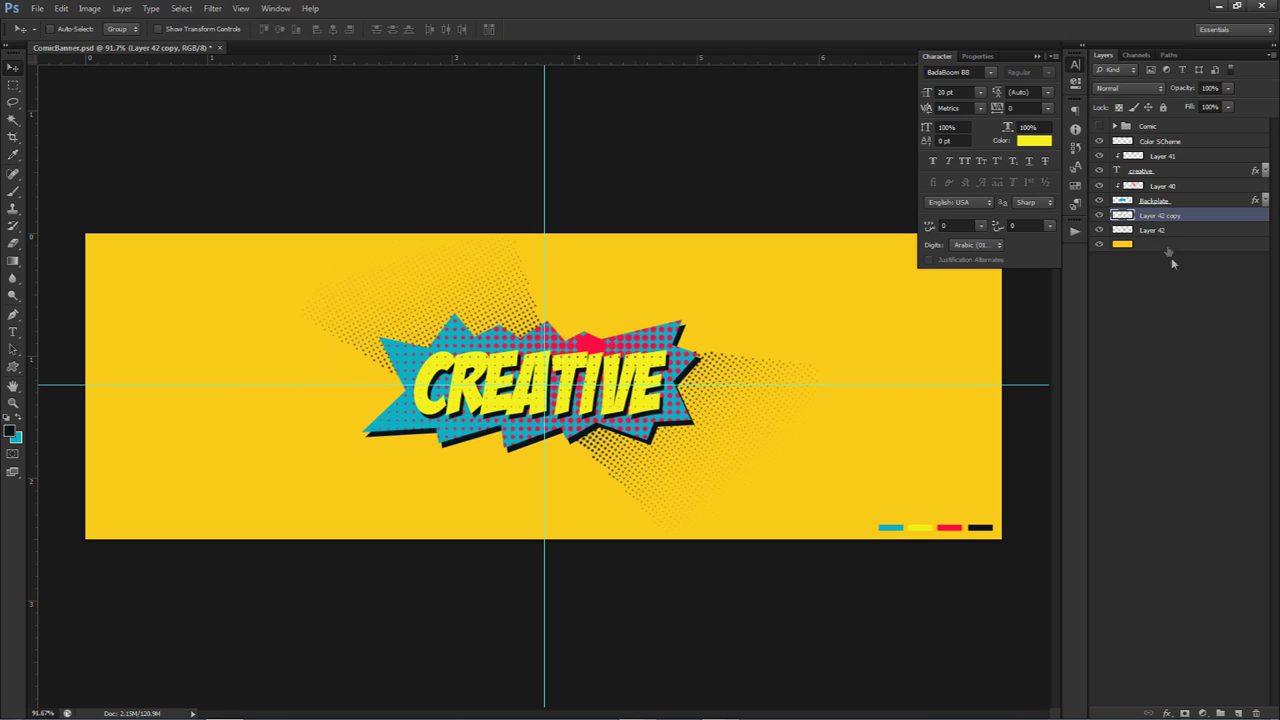
# Outline the right part of the upper-left halftone dots with the Pen tool, convert it to a selection, delete those dots and deselect
pyautogui.press('p')
pyautogui.click(398, 228)
pyautogui.click(648, 312)
pyautogui.click(507, 190)
pyautogui.click(398, 228)
pyautogui.rightClick(486, 249)
pyautogui.click(582, 307)
pyautogui.press('Return')
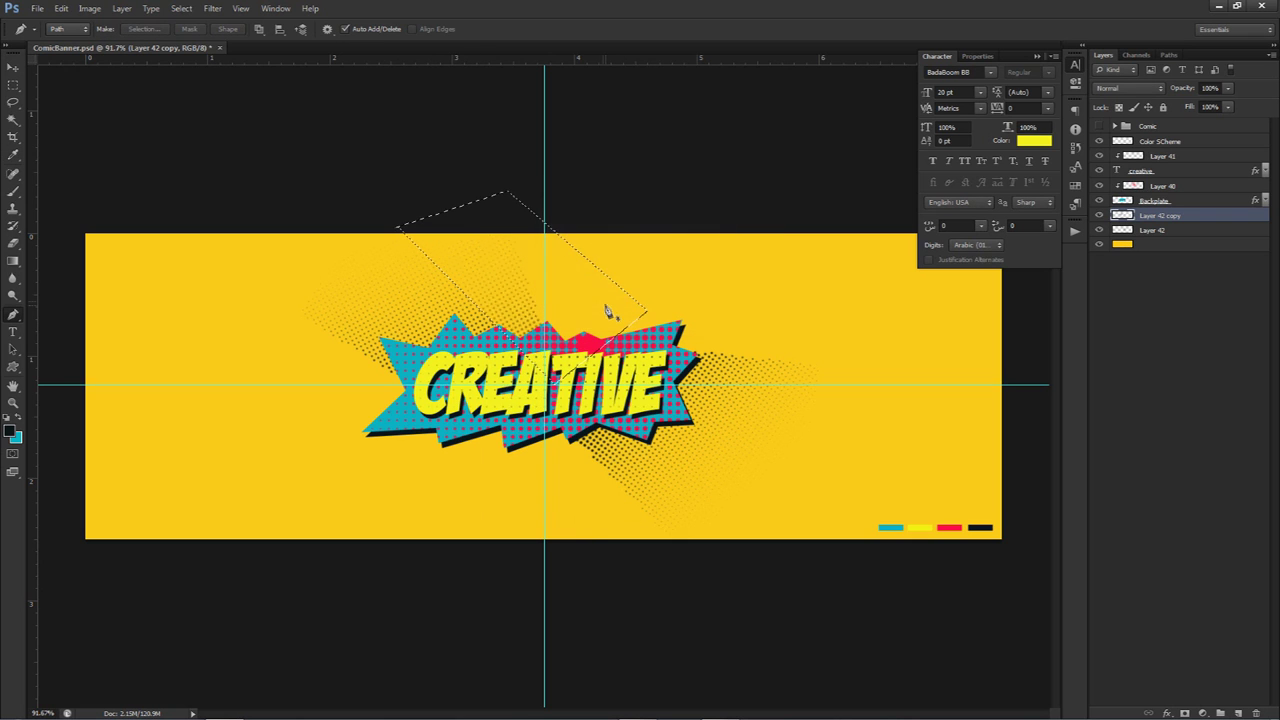
pyautogui.hotkey('ctrl', 'd')
pyautogui.press('v')
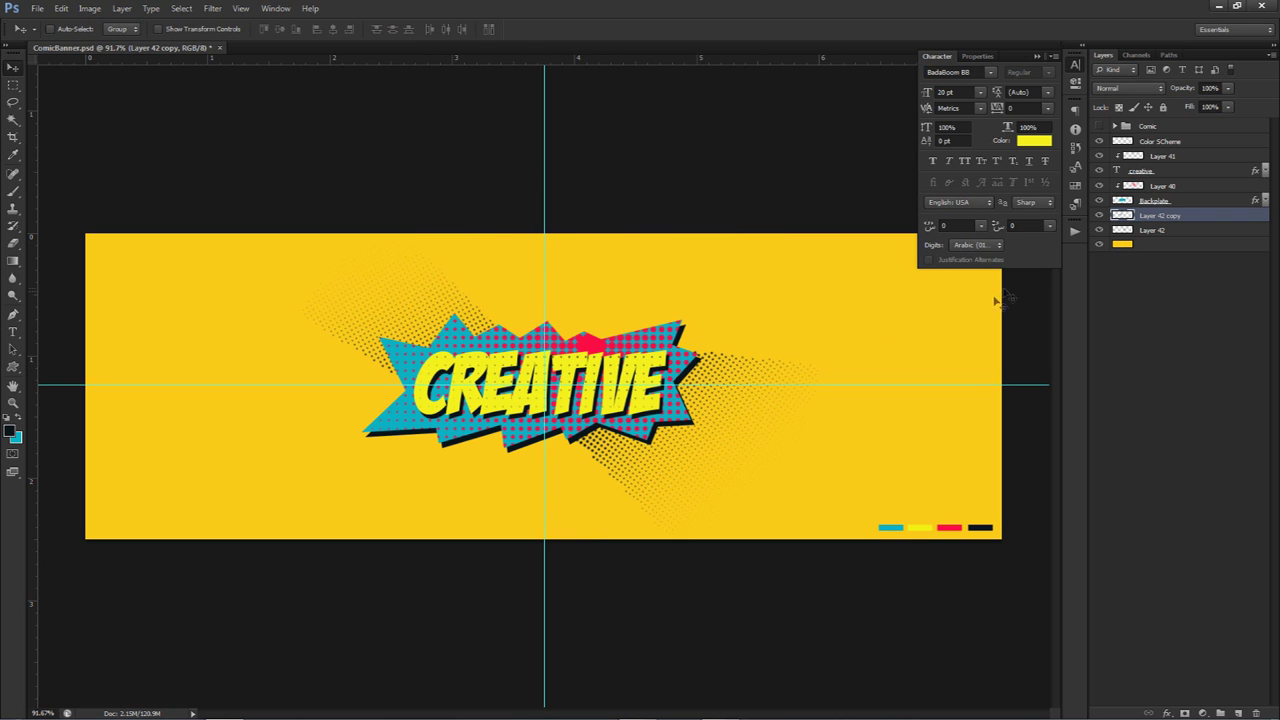
# Shift the lower-right halftone dots on Layer 42 slightly up and left behind the starburst
pyautogui.click(1150, 230)
pyautogui.moveTo(685, 400)
pyautogui.mouseDown()
pyautogui.moveTo(670, 400)
pyautogui.moveTo(695, 384)
pyautogui.mouseUp()
pyautogui.press('b')
pyautogui.moveTo(652, 298)
pyautogui.mouseDown()
pyautogui.moveTo(720, 298)
pyautogui.moveTo(610, 303)
pyautogui.moveTo(605, 451)
pyautogui.moveTo(617, 332)
pyautogui.mouseUp()
pyautogui.press('v')
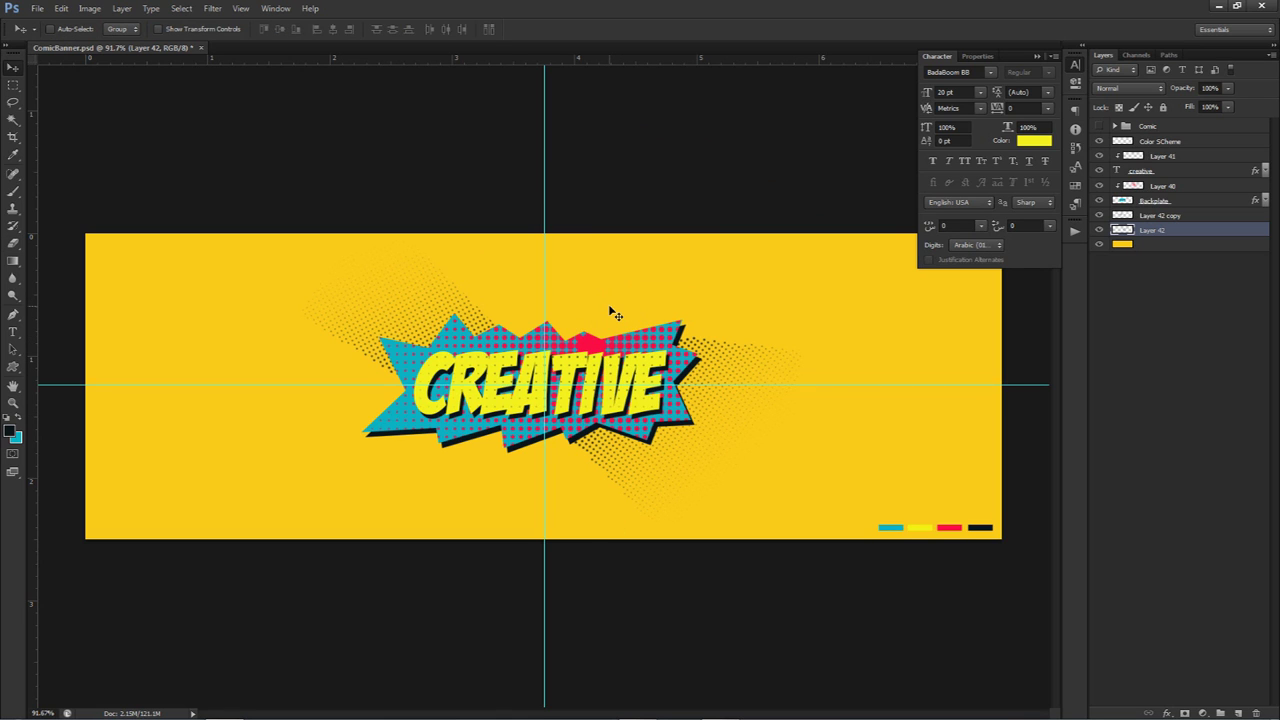
# Duplicate the Backplate layer and hide the drop shadow on the original beneath the copy
pyautogui.click(1175, 205)
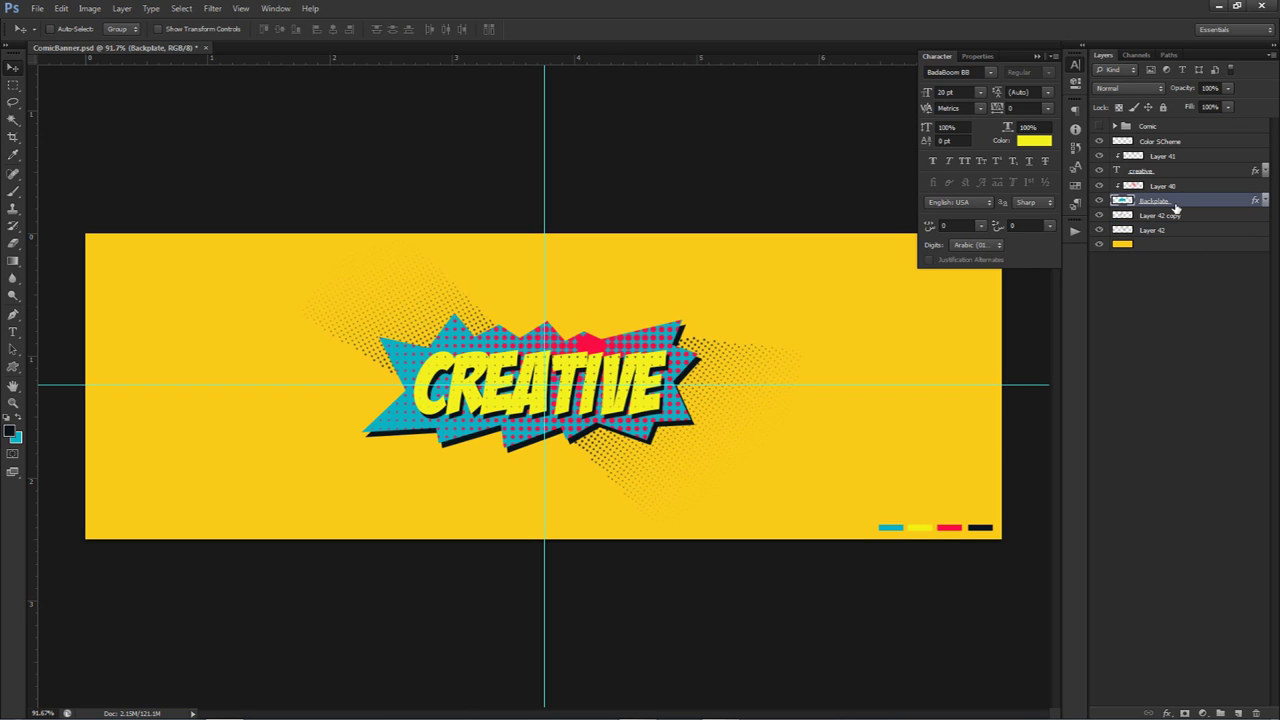
pyautogui.hotkey('ctrl', 'j')
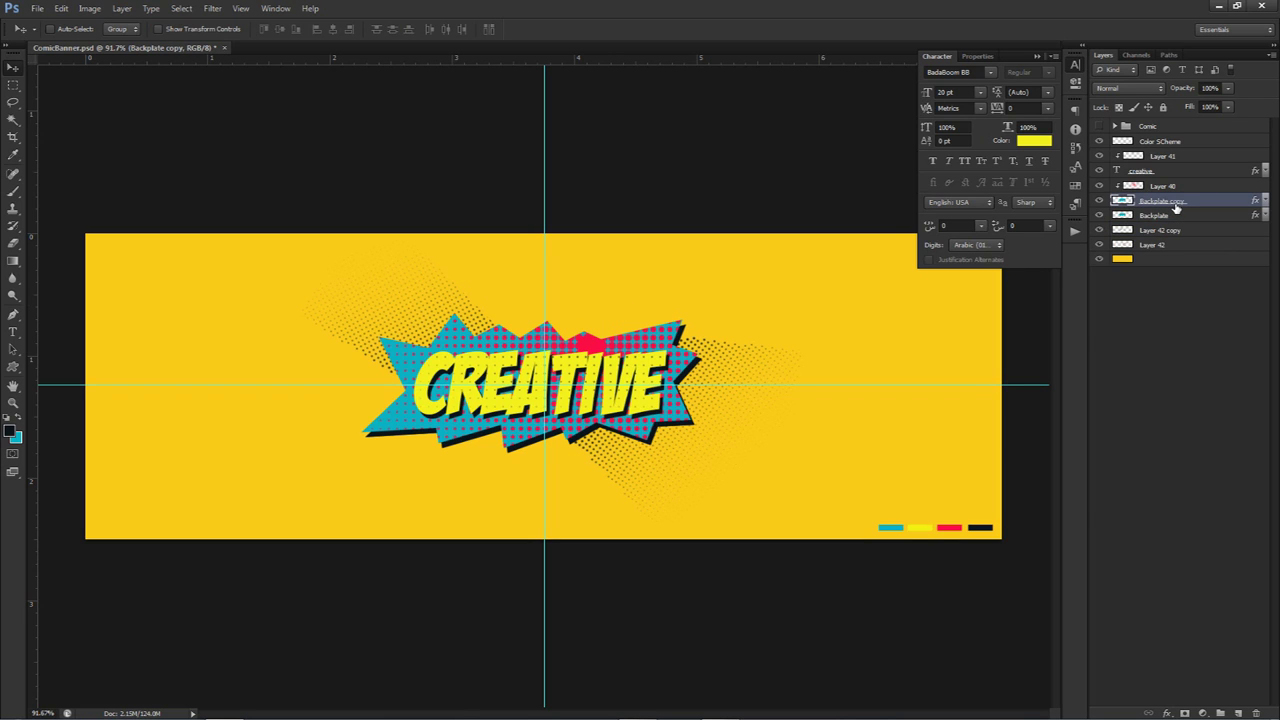
pyautogui.click(1266, 216)
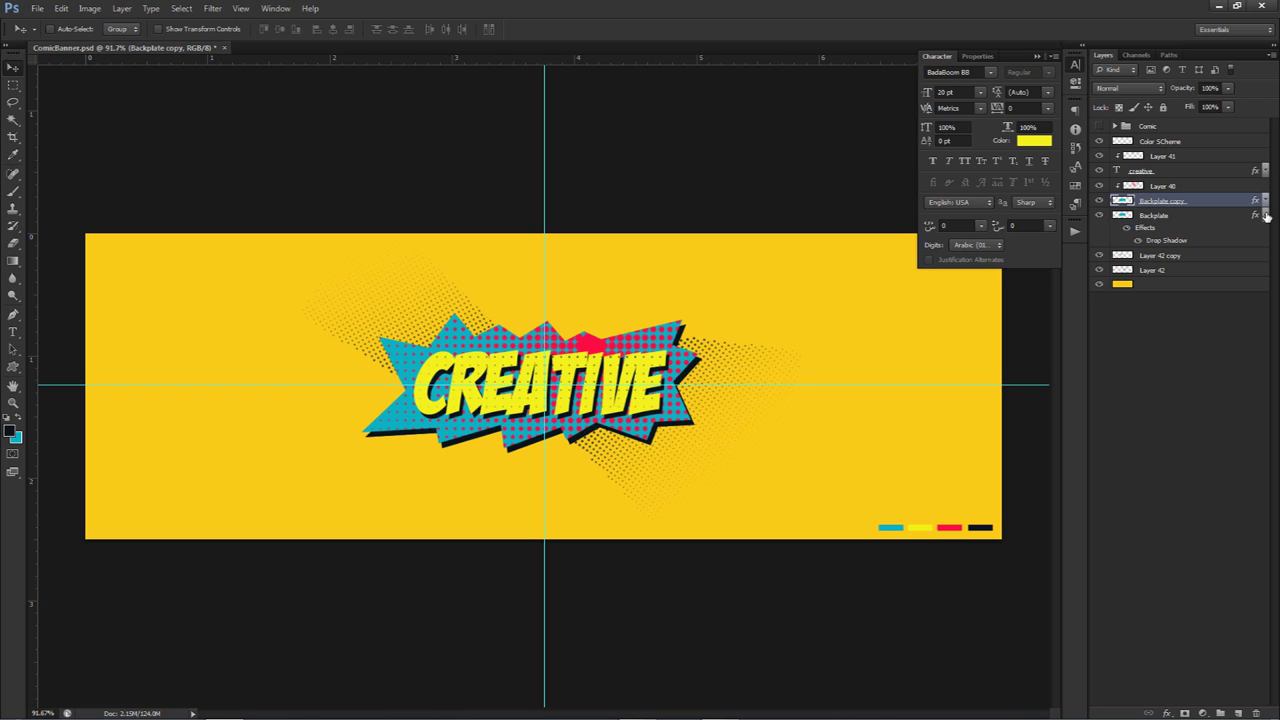
pyautogui.click(1153, 218)
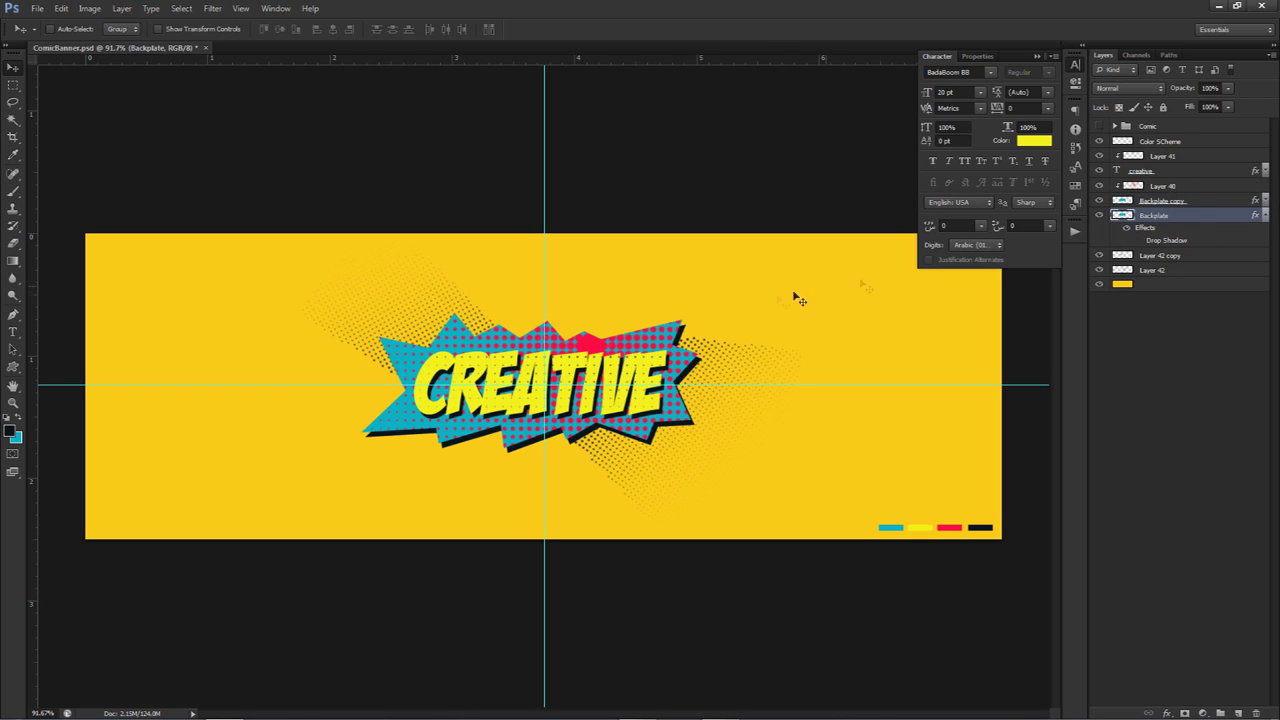
# Enlarge the original Backplate layer to about 120% around its centre behind the copy and collapse its effects list
pyautogui.hotkey('ctrl', 't')
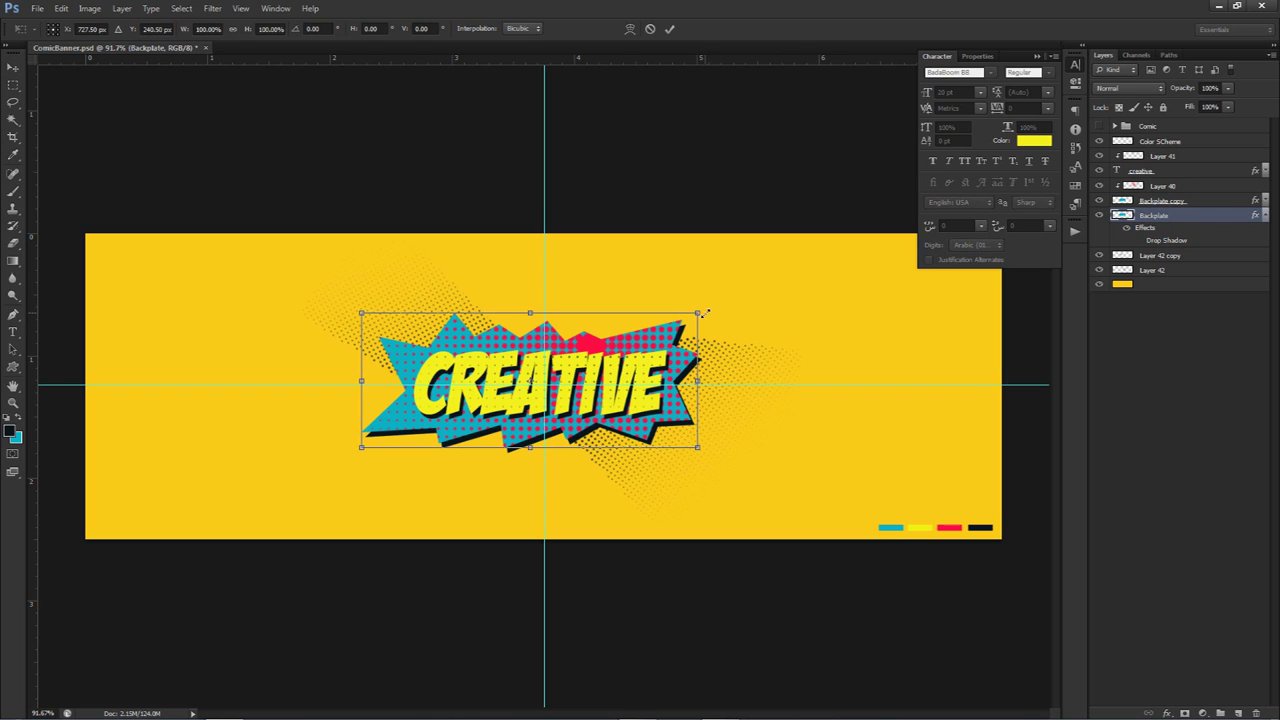
pyautogui.moveTo(698, 313); pyautogui.dragTo(720, 303)
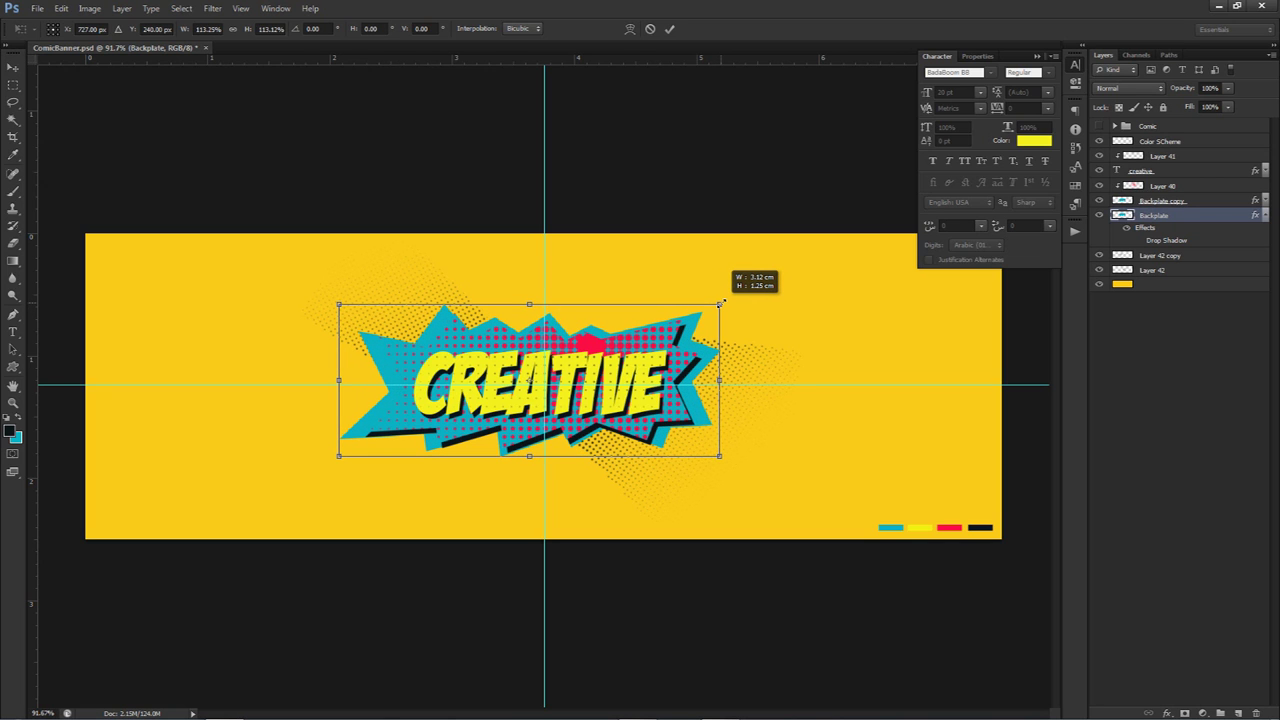
pyautogui.moveTo(720, 303); pyautogui.dragTo(719, 303)
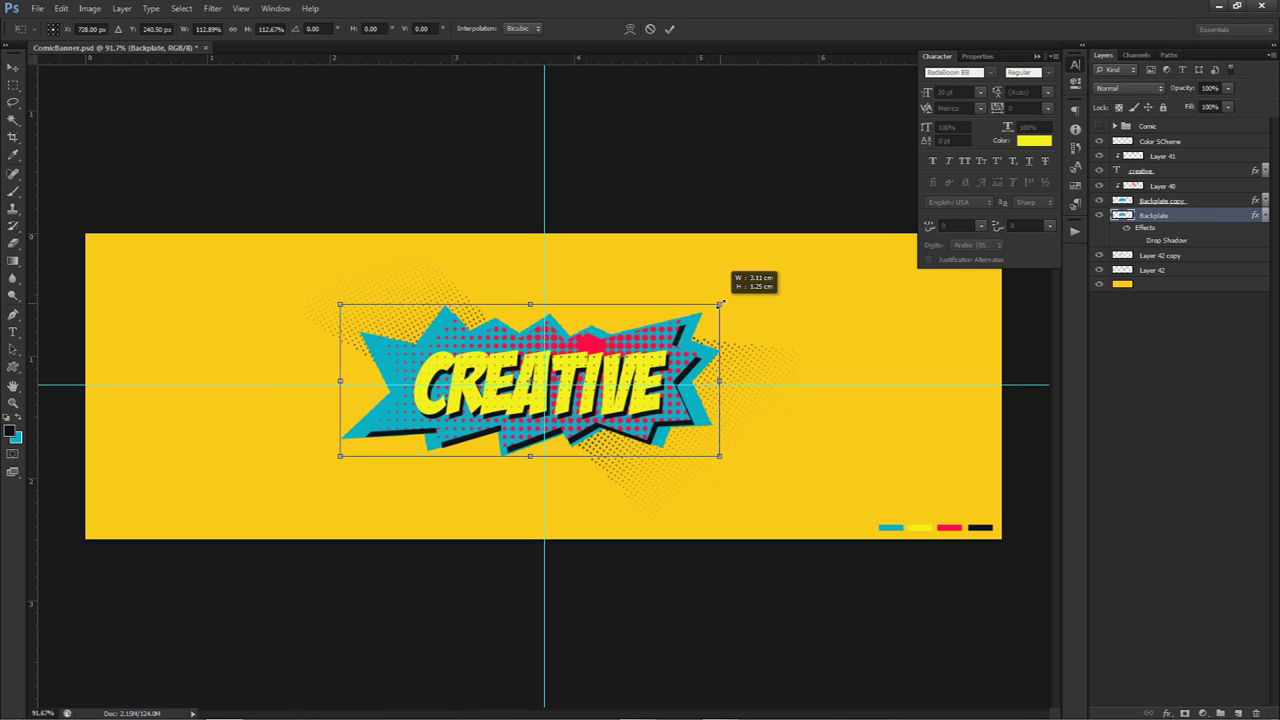
pyautogui.moveTo(720, 303); pyautogui.dragTo(724, 302)
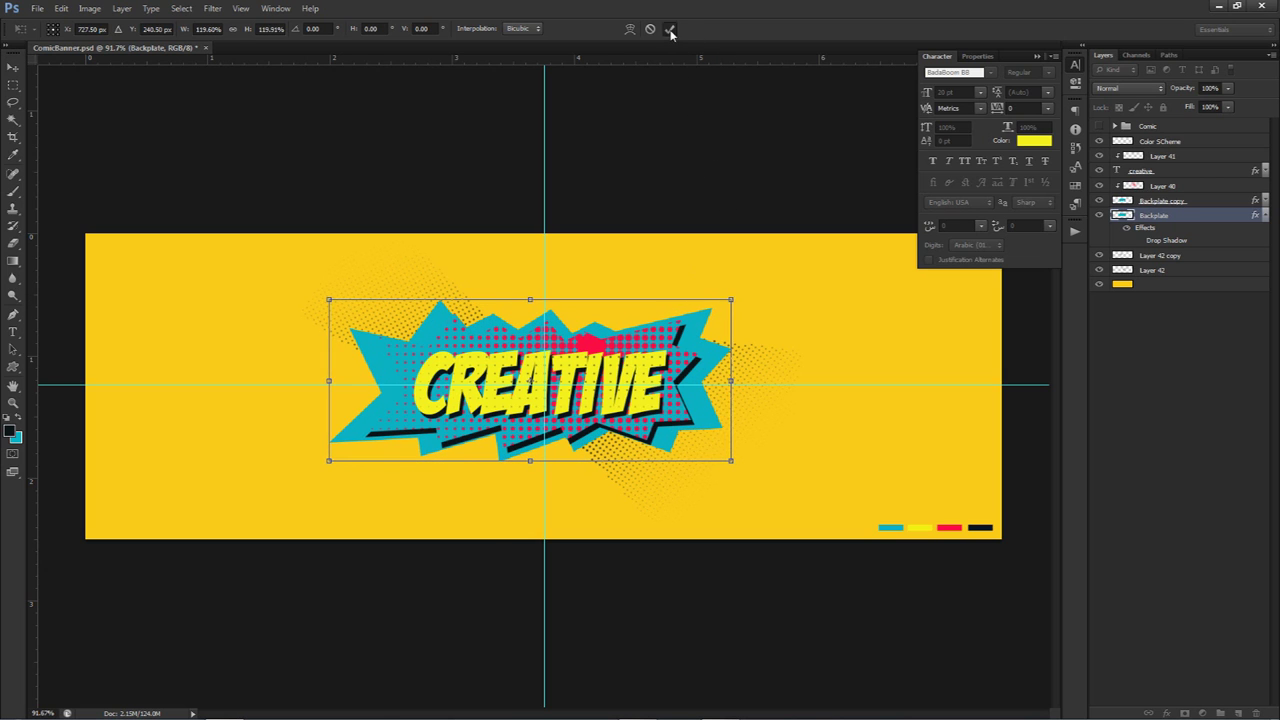
pyautogui.click(669, 29)
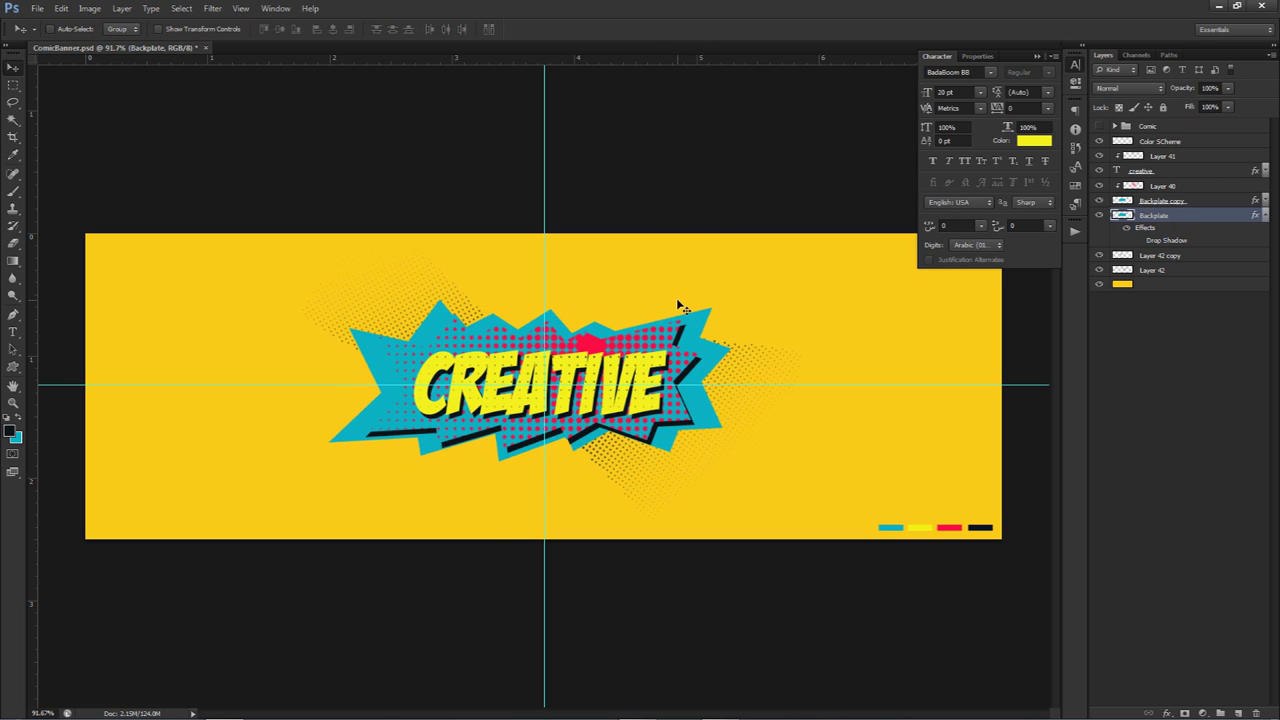
pyautogui.click(1265, 215)
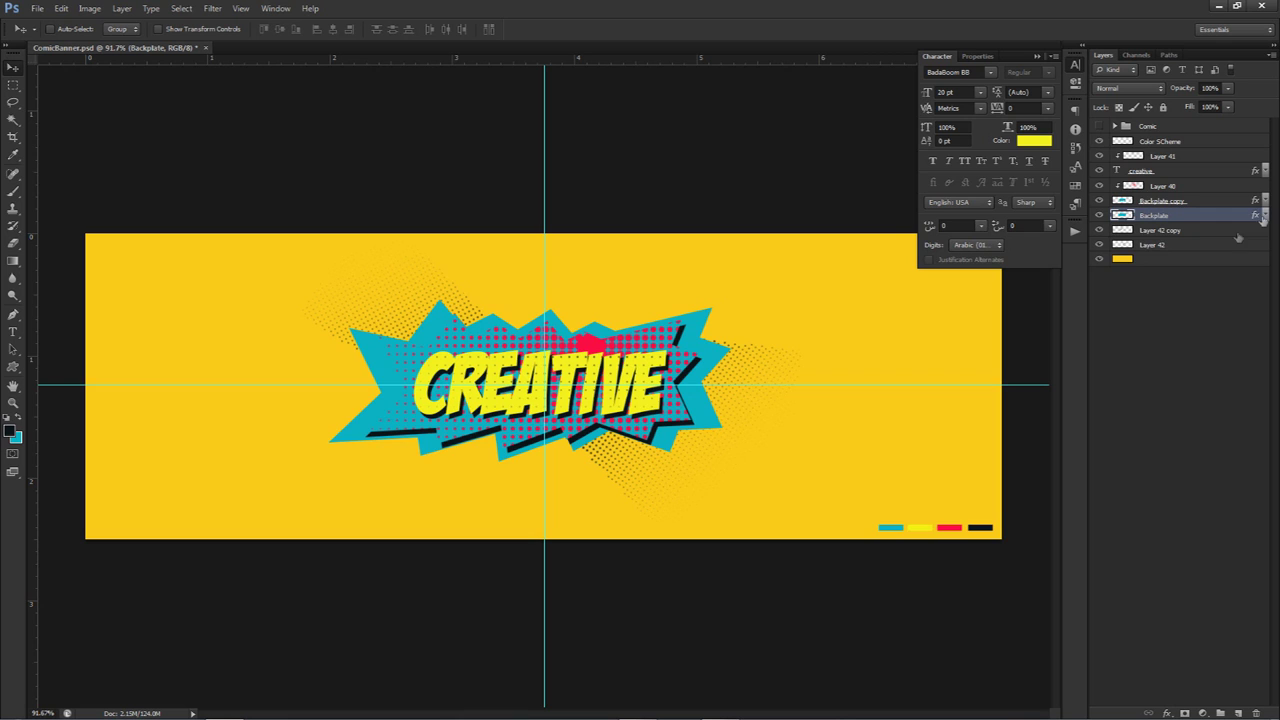
# Add a new layer directly above Backplate and load the enlarged Backplate shape as a selection
pyautogui.click(1238, 712)
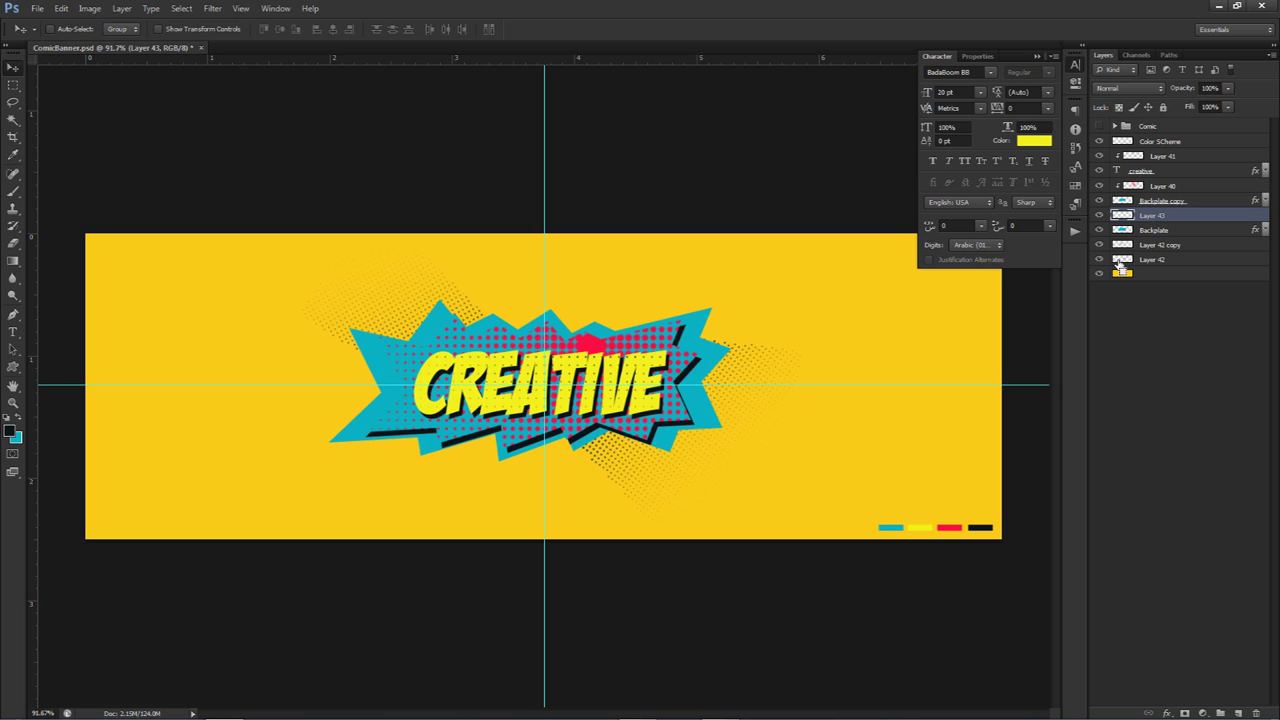
pyautogui.click(1101, 230)
pyautogui.click(1101, 230)
pyautogui.keyDown('ctrl'); pyautogui.click(1124, 231); pyautogui.keyUp('ctrl')
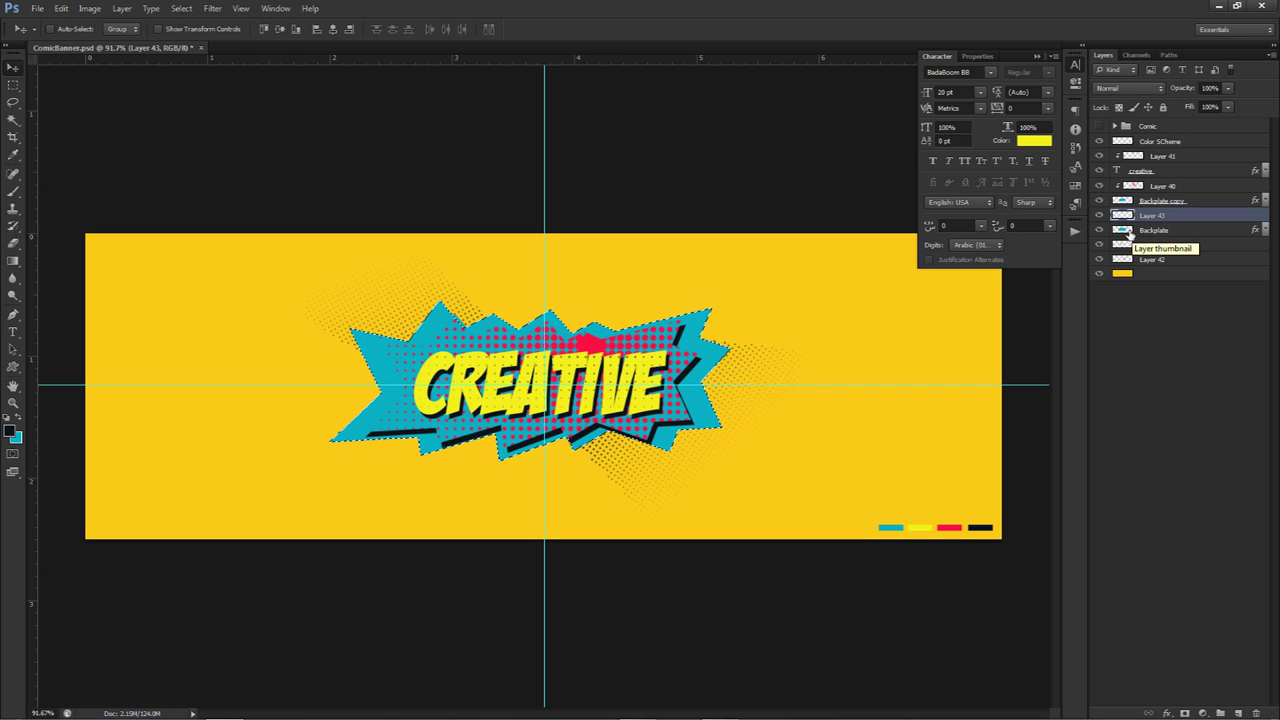
# Stamp black halftone dots into the selection on Layer 43 using the 1611 px dot brush, centred on the guide crossing
pyautogui.press('b')
pyautogui.click(718, 235)
pyautogui.rightClick(731, 268)
pyautogui.click(877, 379)
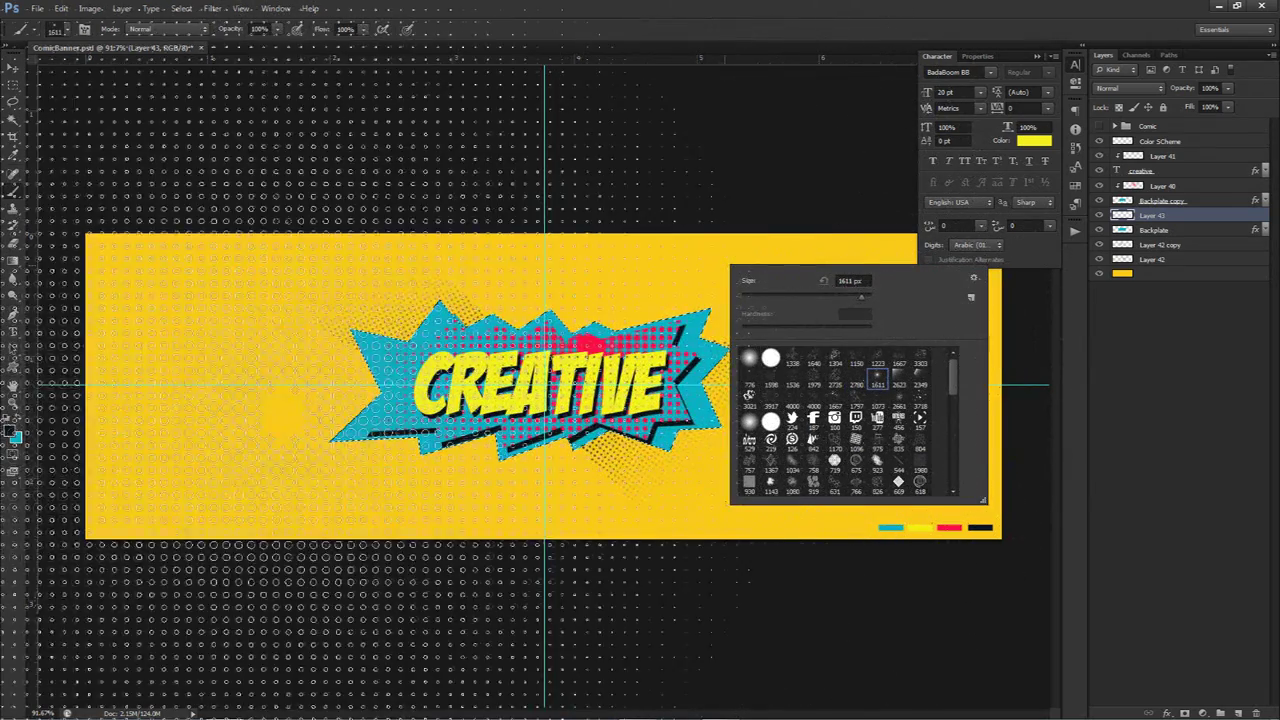
pyautogui.press('Return')
pyautogui.press('Return')
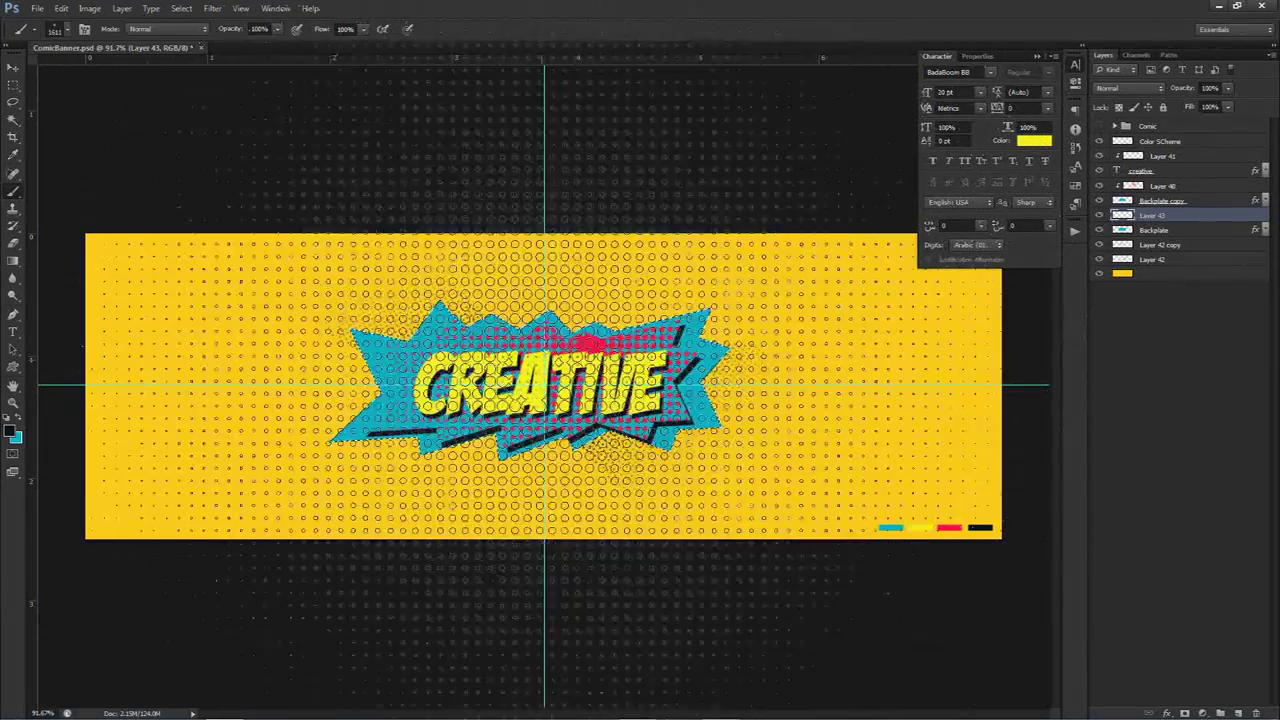
pyautogui.click(545, 385)
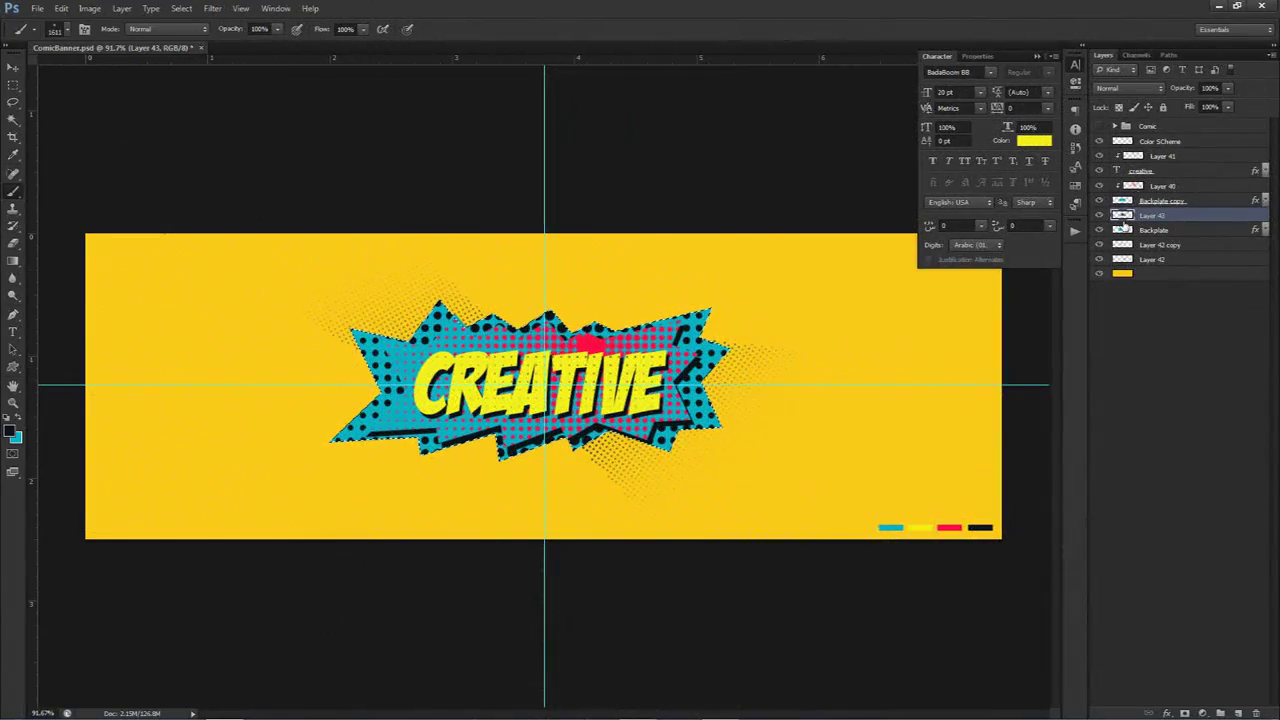
# Deselect, delete the enlarged Backplate layer beneath the dots and make Layer 43 active
pyautogui.press('v')
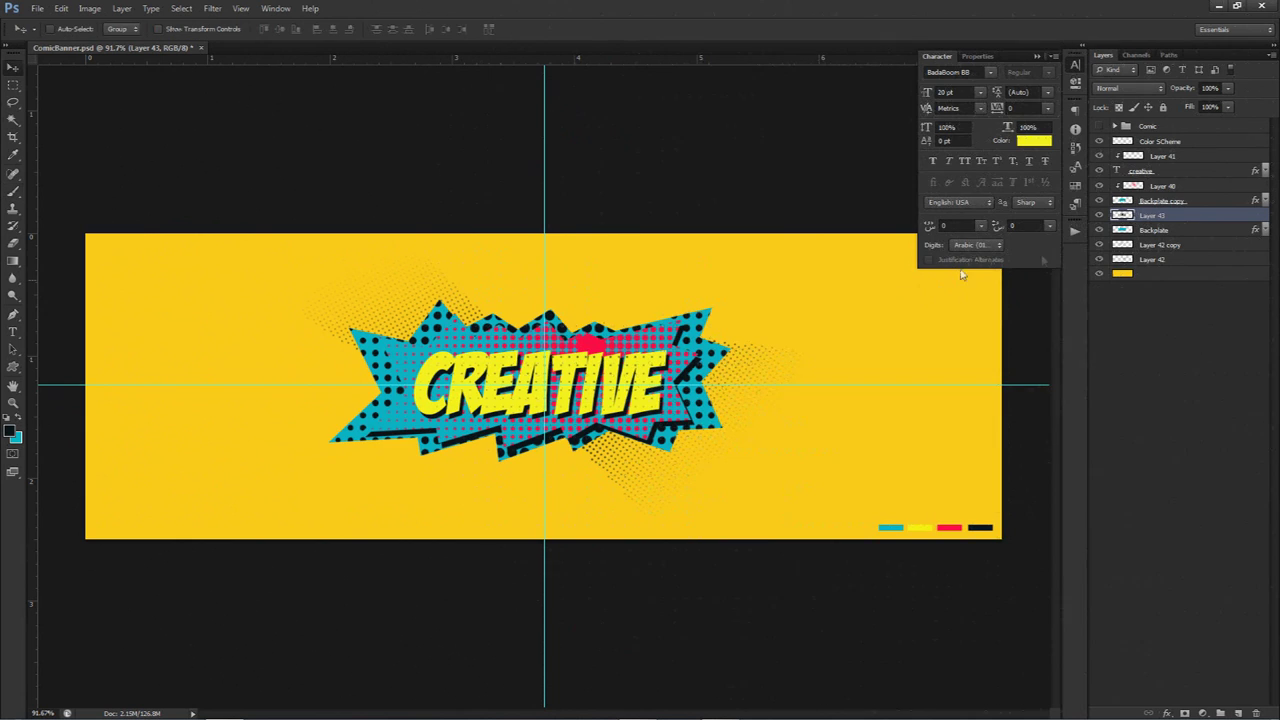
pyautogui.keyDown('ctrl'); pyautogui.click(1121, 230); pyautogui.keyUp('ctrl')
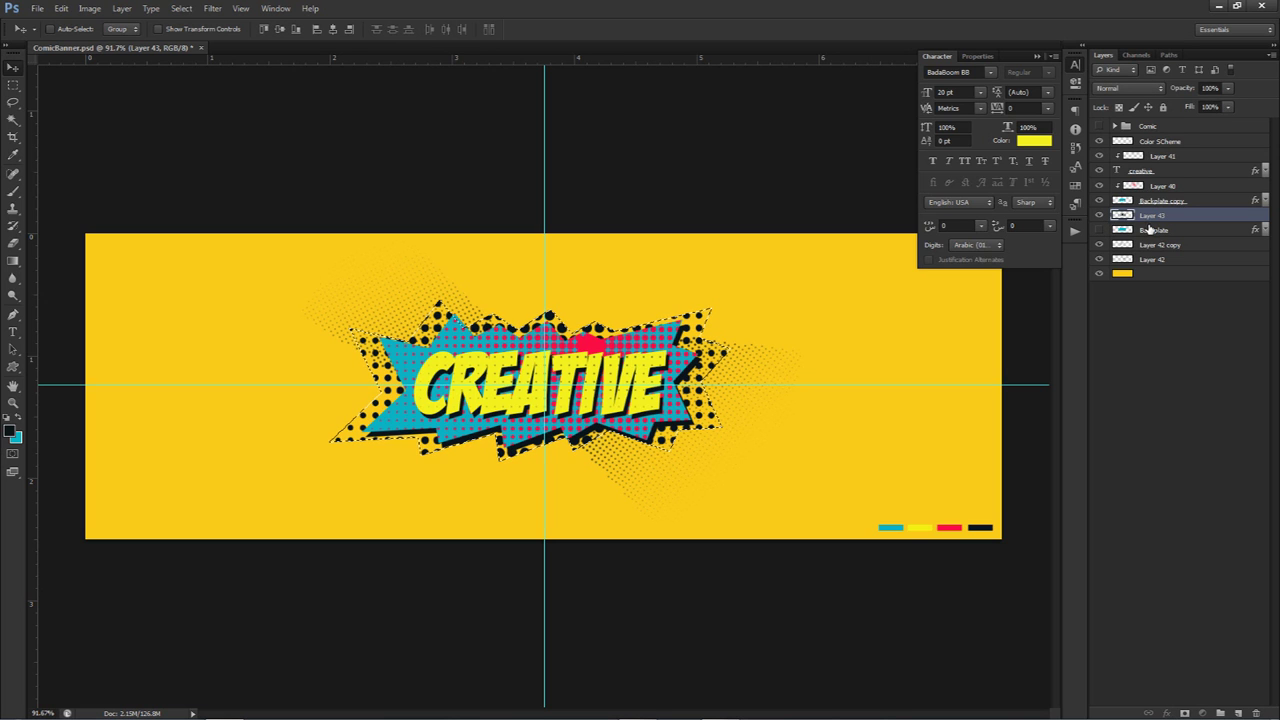
pyautogui.click(1148, 231)
pyautogui.hotkey('ctrl', 'd')
pyautogui.press('Delete')
pyautogui.click(1155, 216)
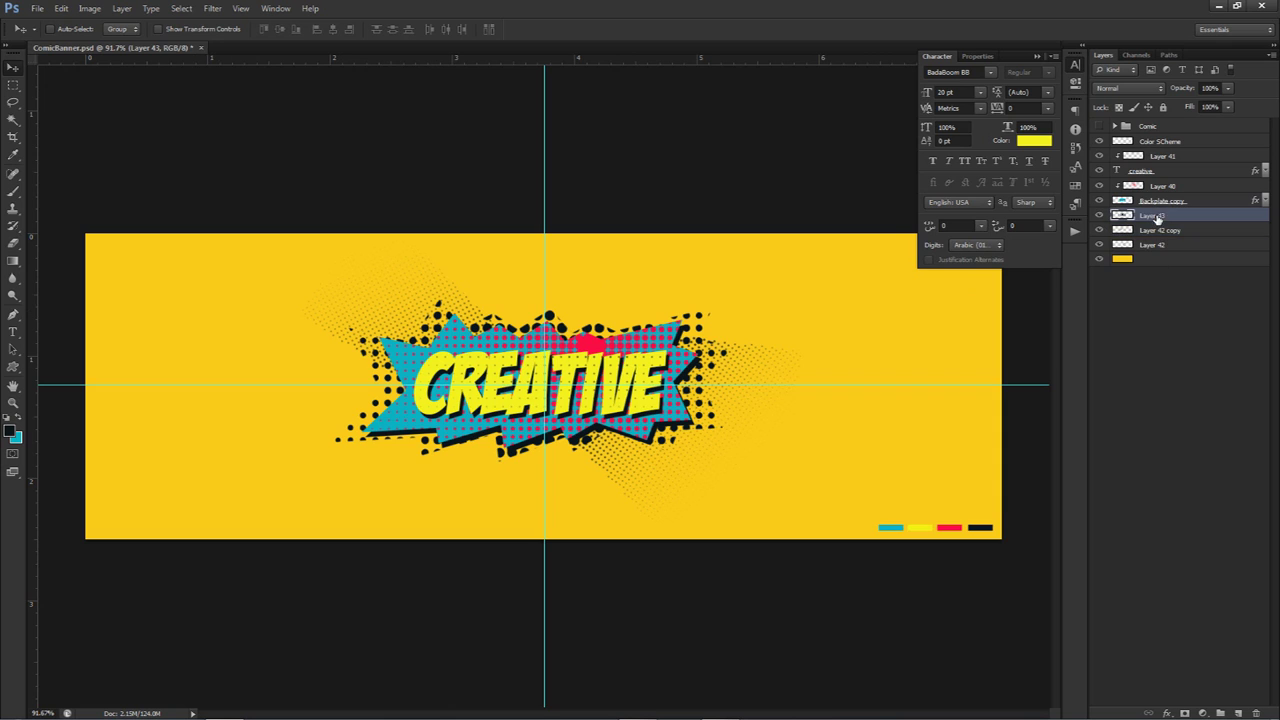
# Outline the large halftone dots beyond the starburst's right edge with a Pen tool path
pyautogui.press('p')
pyautogui.click(692, 332)
pyautogui.click(770, 313)
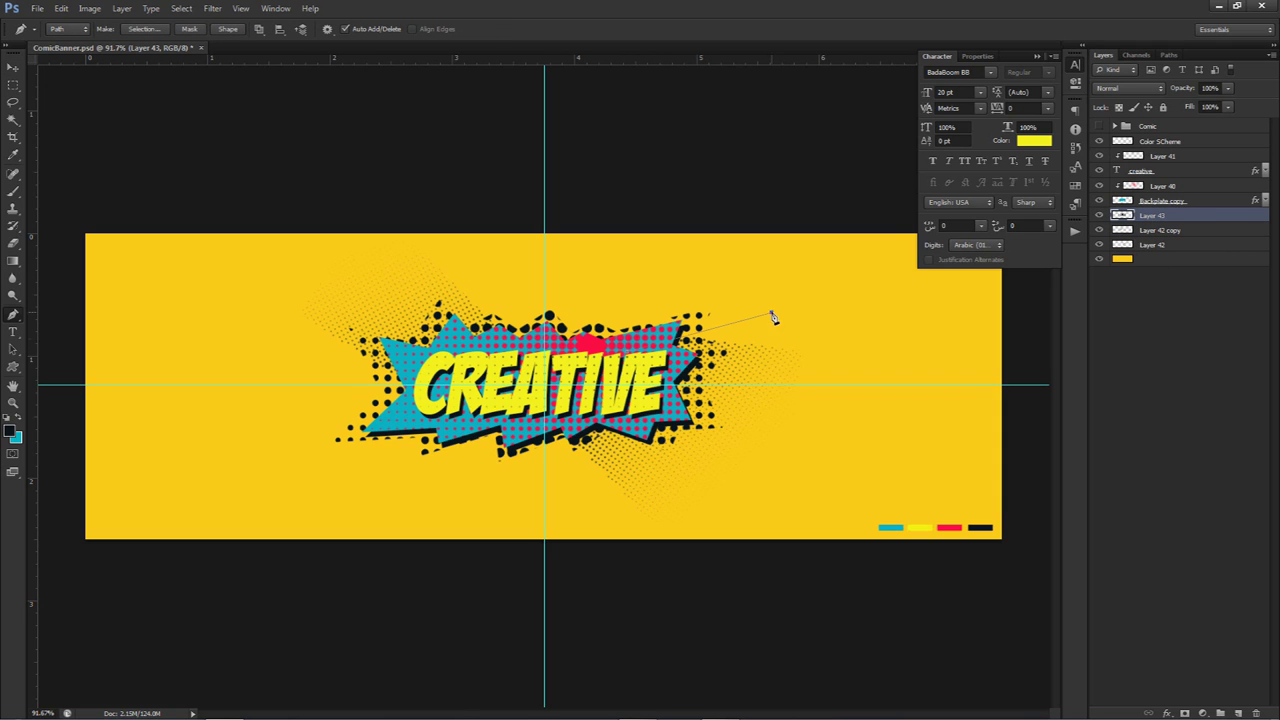
pyautogui.click(749, 453)
pyautogui.hotkey('ctrl', 'z')
pyautogui.click(711, 462)
pyautogui.rightClick(682, 354)
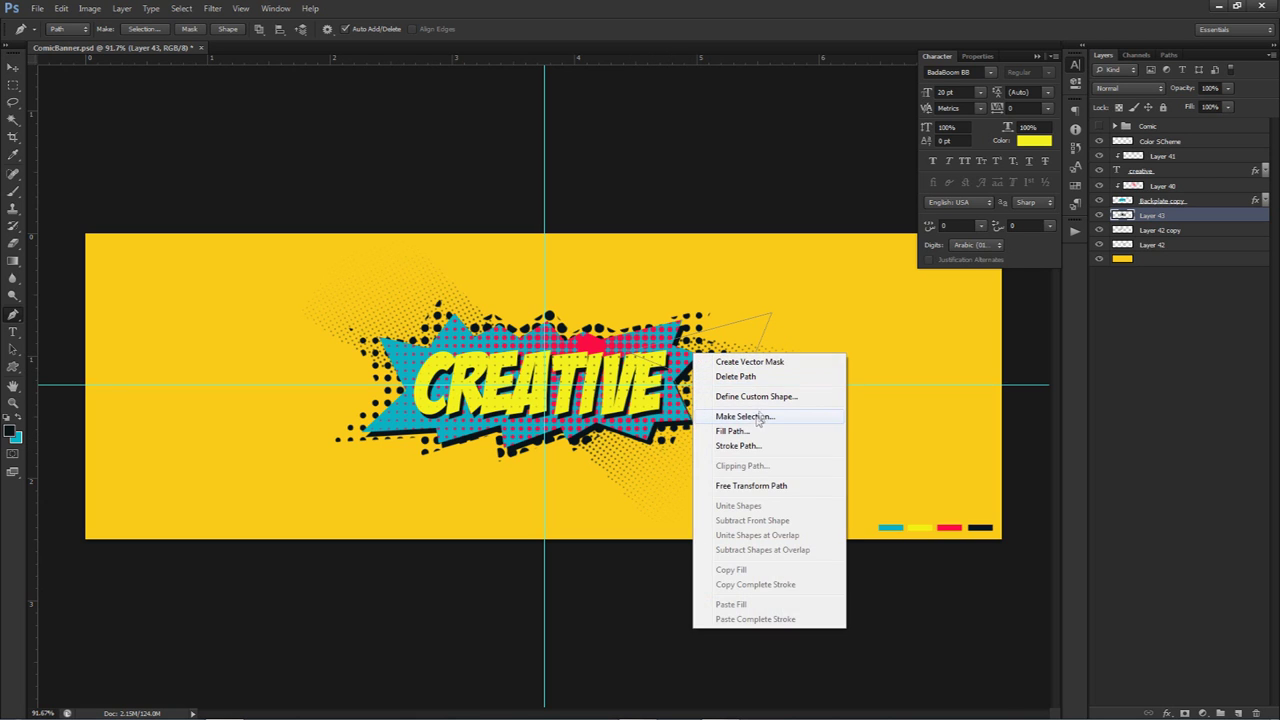
pyautogui.click(760, 418)
pyautogui.click(706, 211)
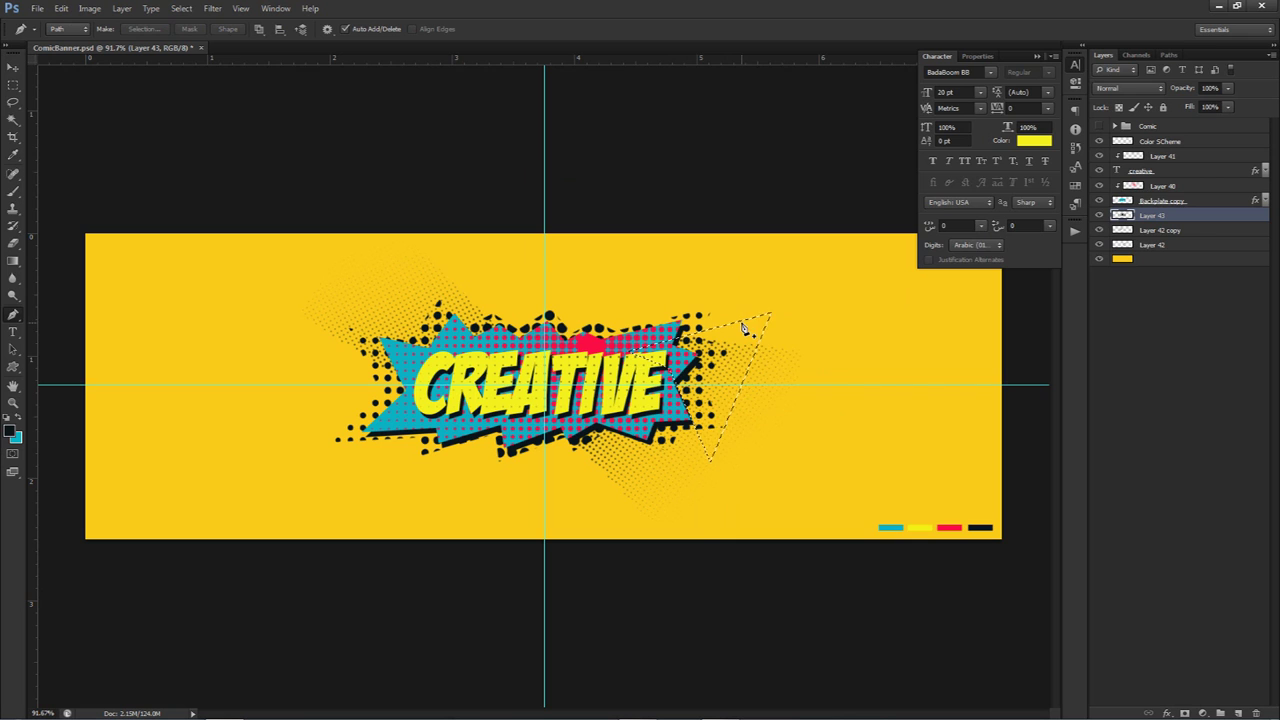
pyautogui.hotkey('ctrl', 'z')
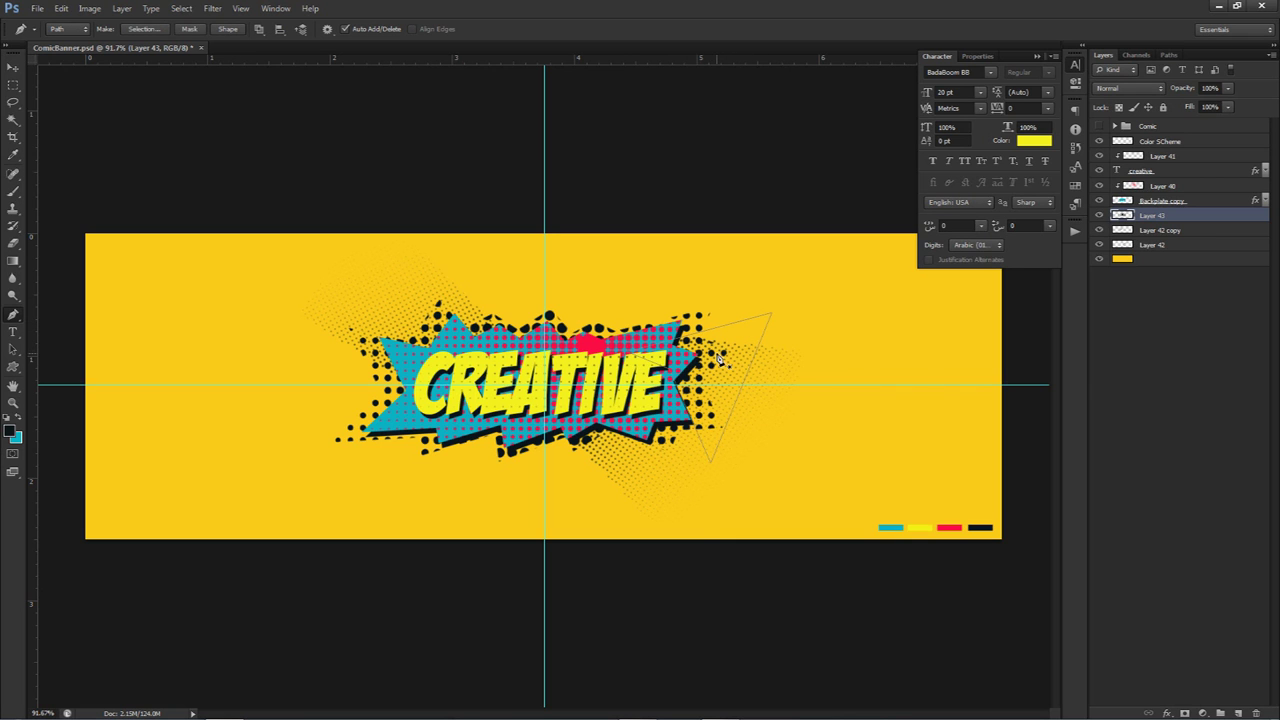
# Convert the path into a selection with 0 px feather, delete the Layer 43 dots inside it and deselect
pyautogui.rightClick(778, 320)
pyautogui.click(824, 382)
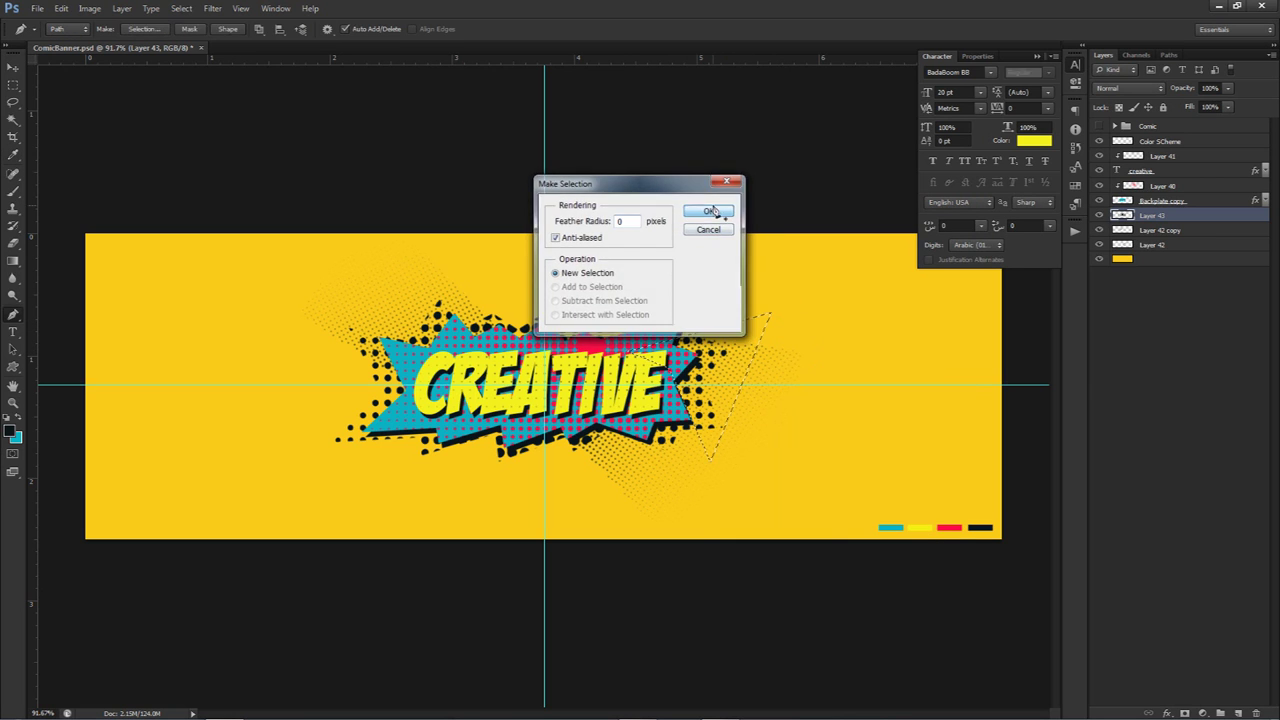
pyautogui.click(713, 210)
pyautogui.hotkey('ctrl', 'd')
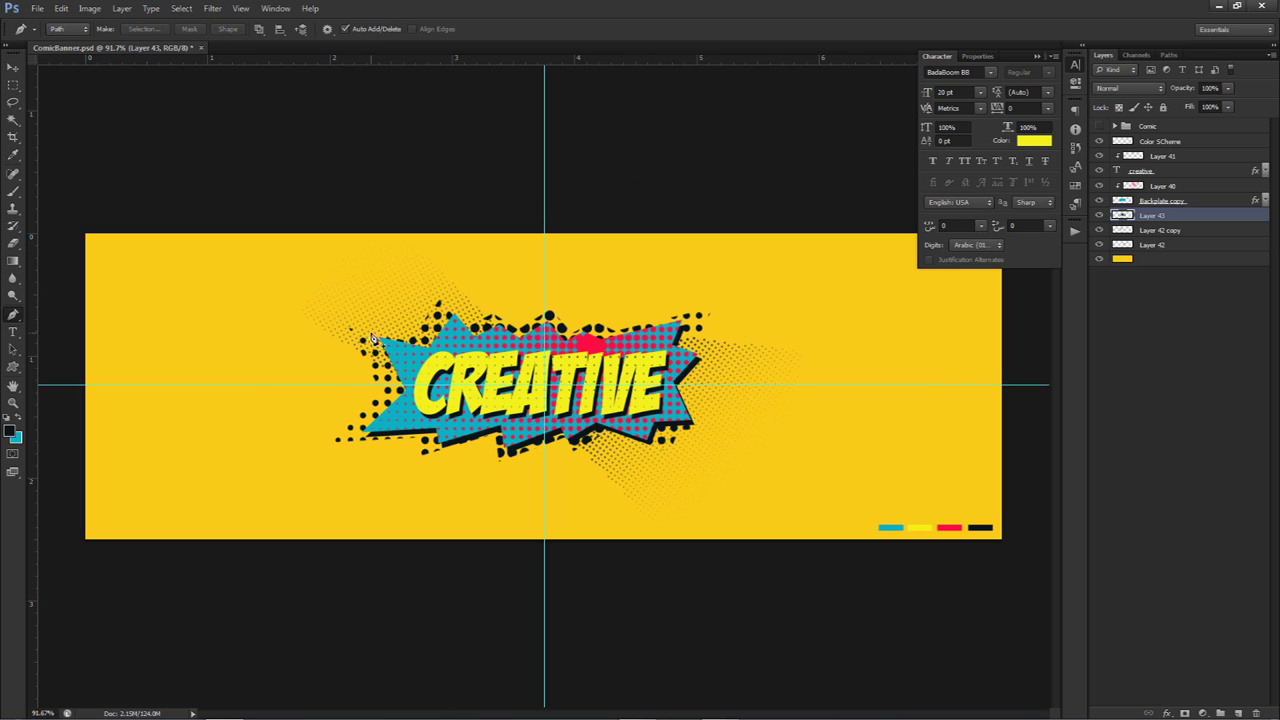
# Outline the large dots beyond the starburst's left edge with the Pen tool, convert the path to a selection, delete those dots and deselect
pyautogui.click(318, 320)
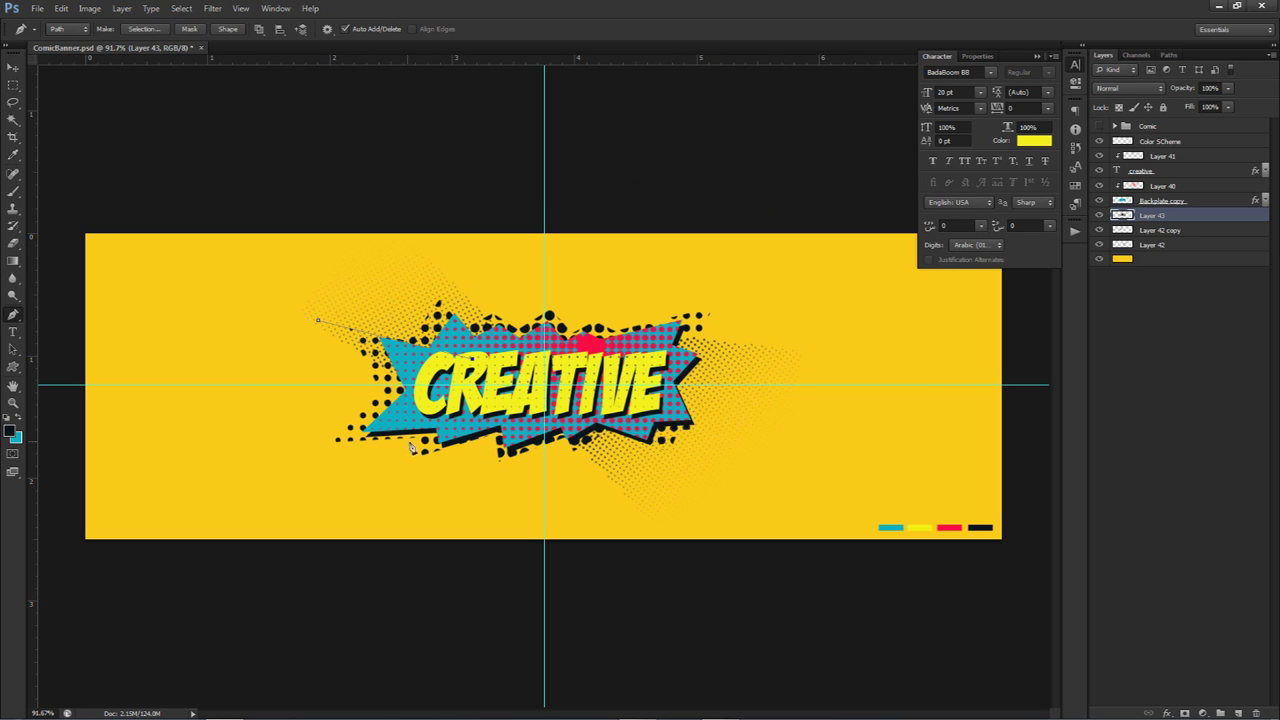
pyautogui.click(448, 426)
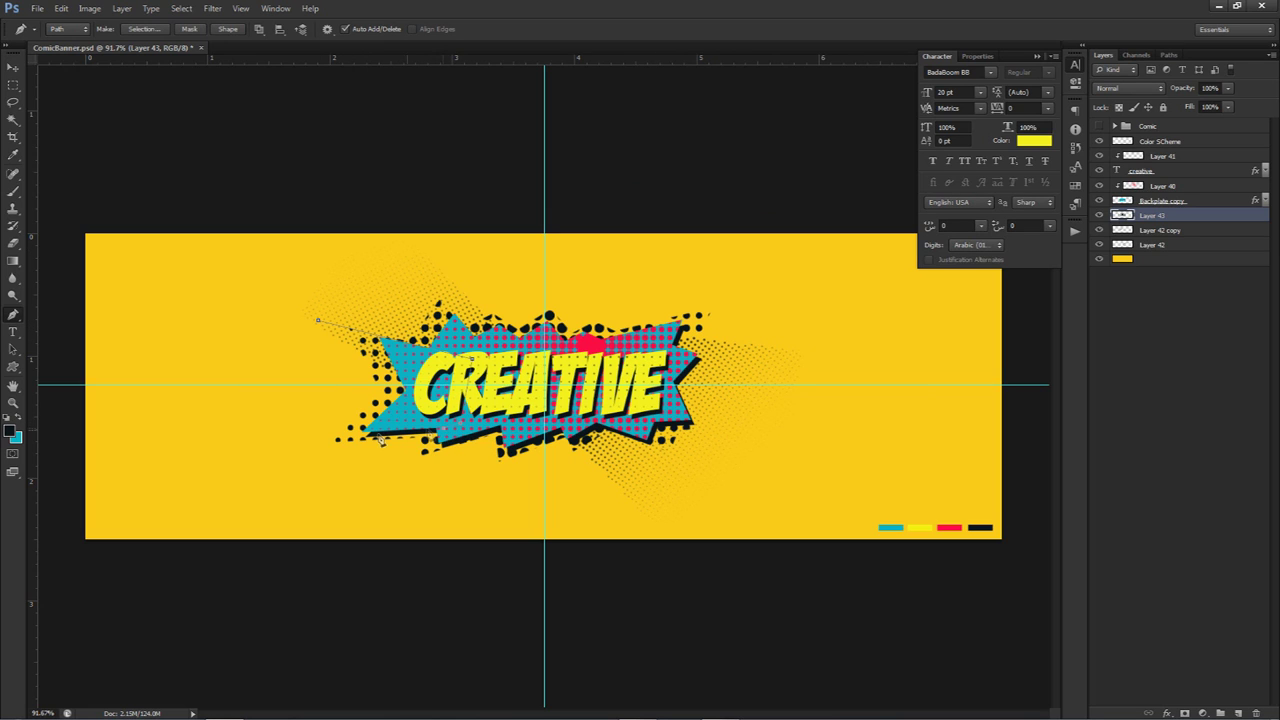
pyautogui.click(196, 455)
pyautogui.click(440, 437)
pyautogui.click(239, 294)
pyautogui.rightClick(318, 323)
pyautogui.click(383, 403)
pyautogui.click(707, 212)
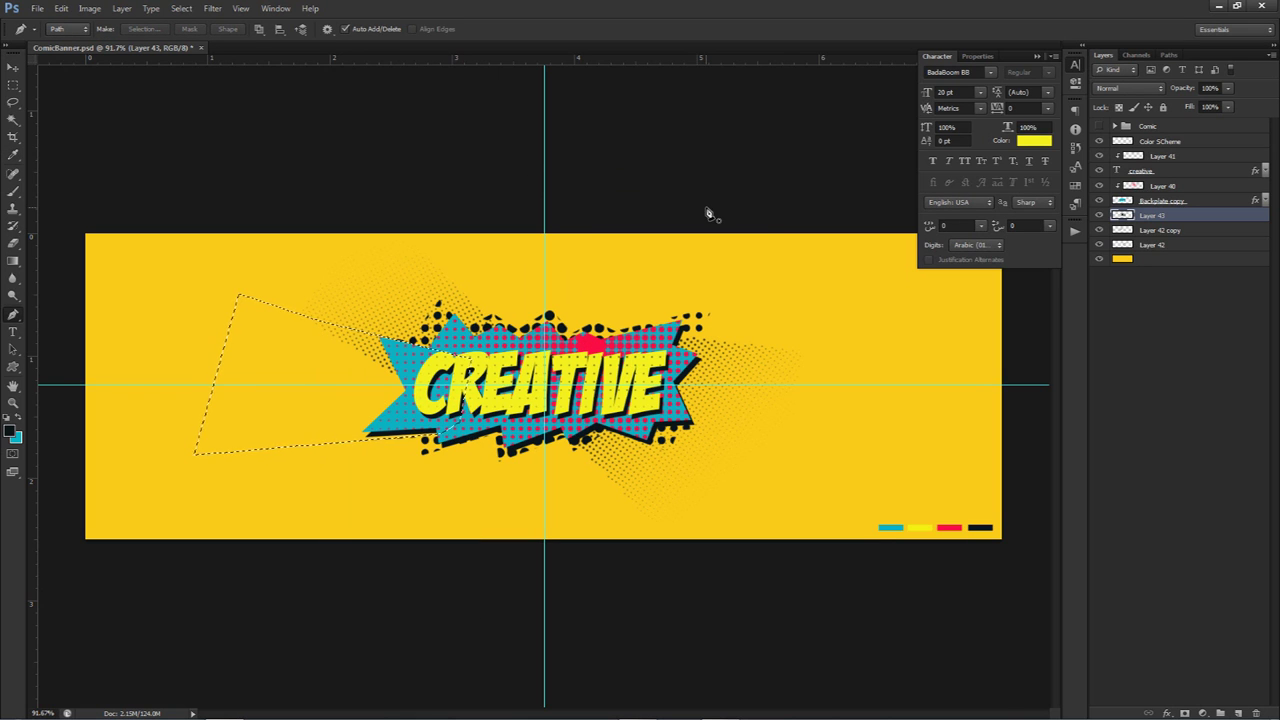
pyautogui.hotkey('ctrl', 'd')
pyautogui.press('v')
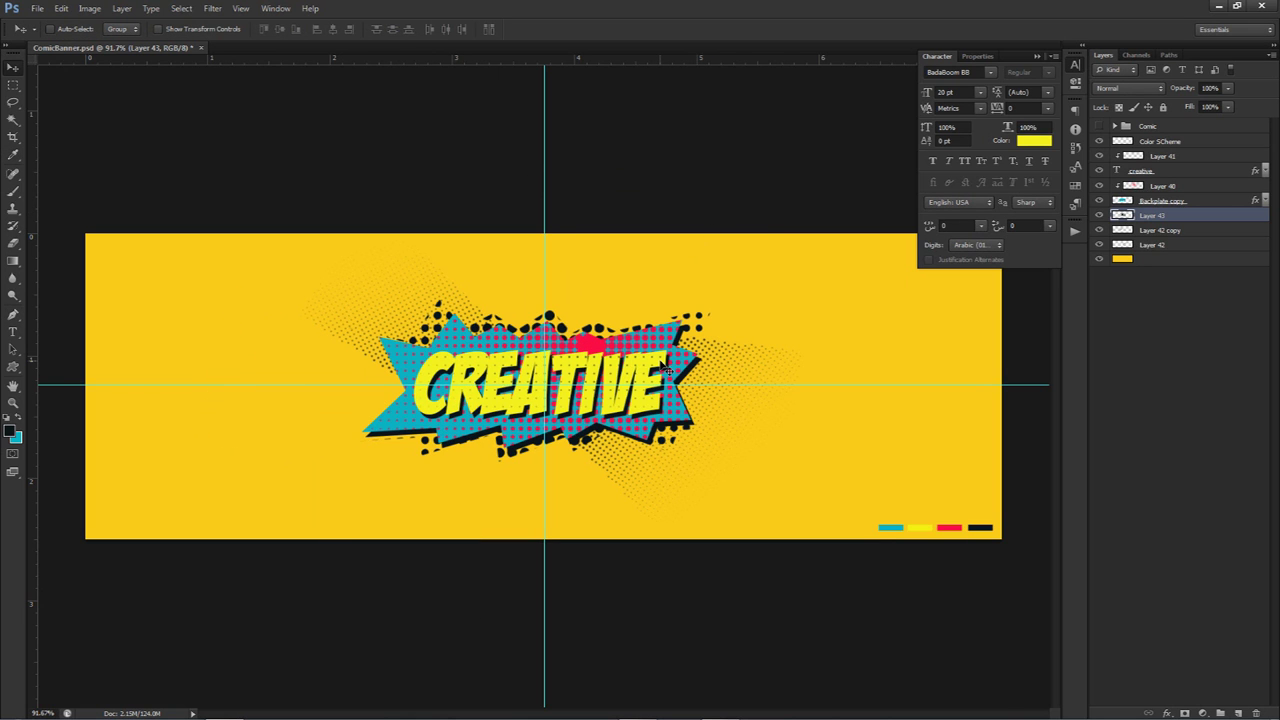
pyautogui.hotkey('ctrl', ';')
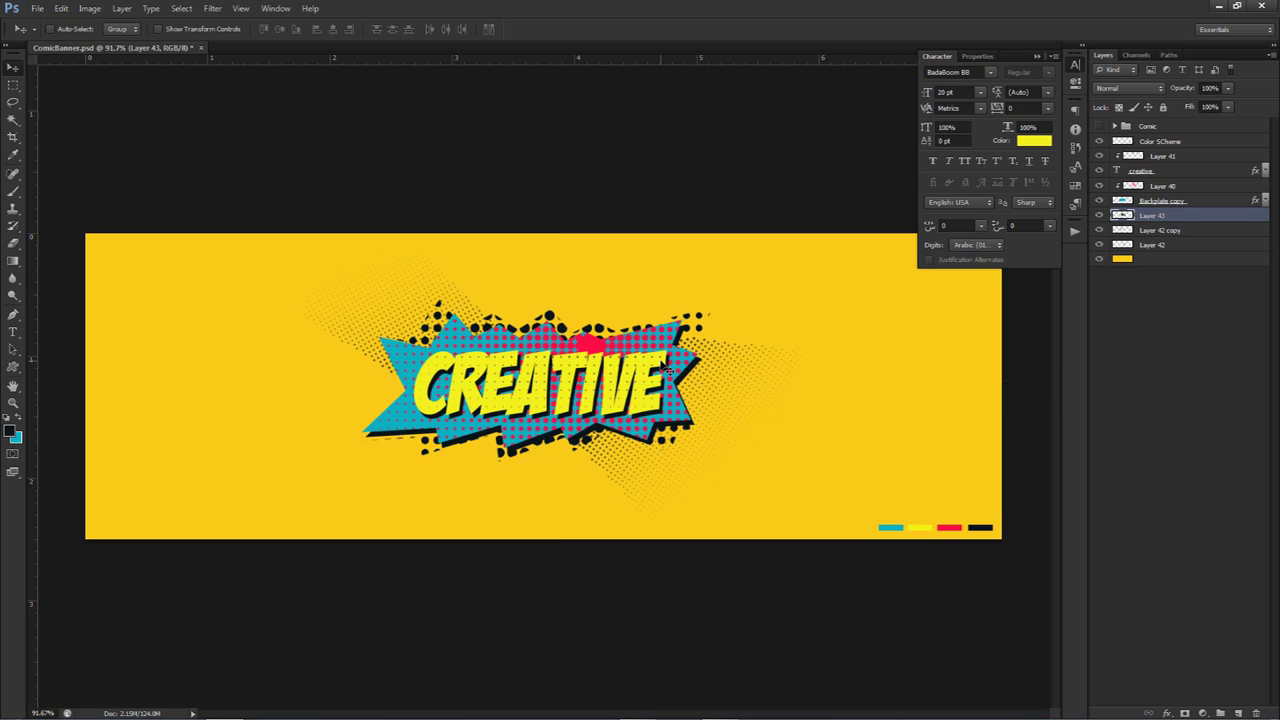
pyautogui.hotkey('ctrl', ';')
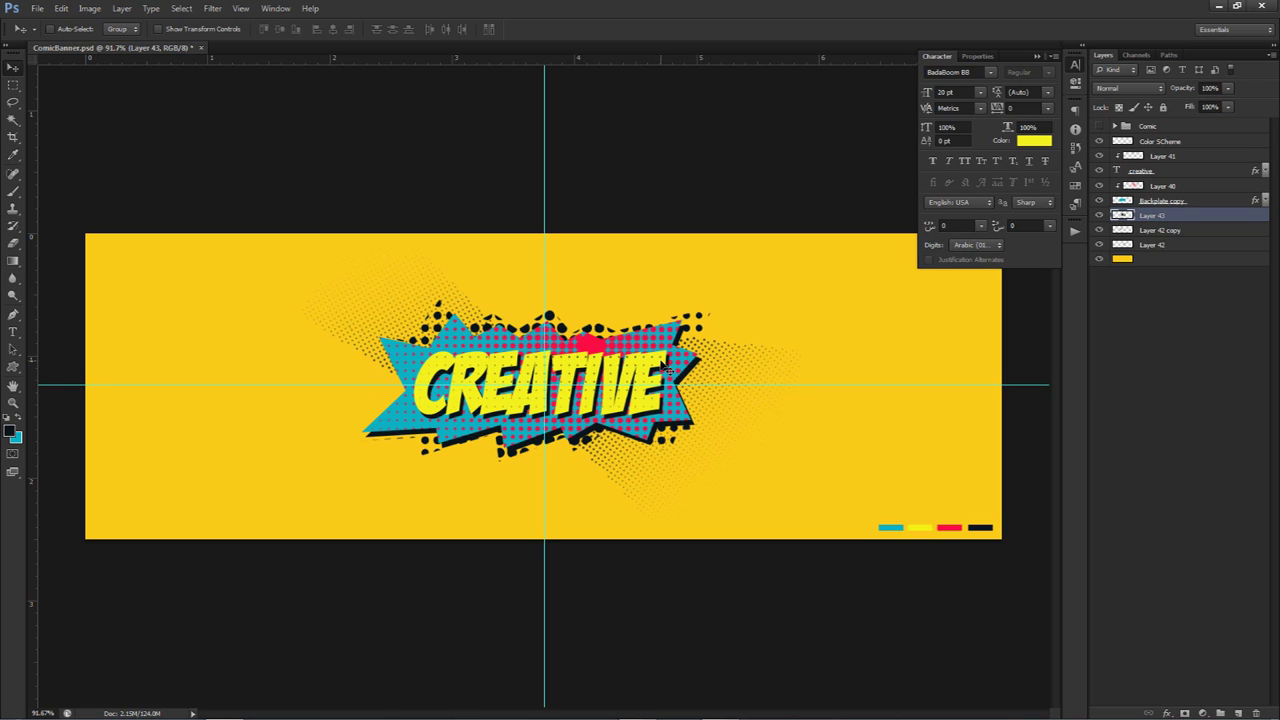
# Add a yellow 20 pt BadaBoom BB % text layer behind the starburst's left side
pyautogui.press('t')
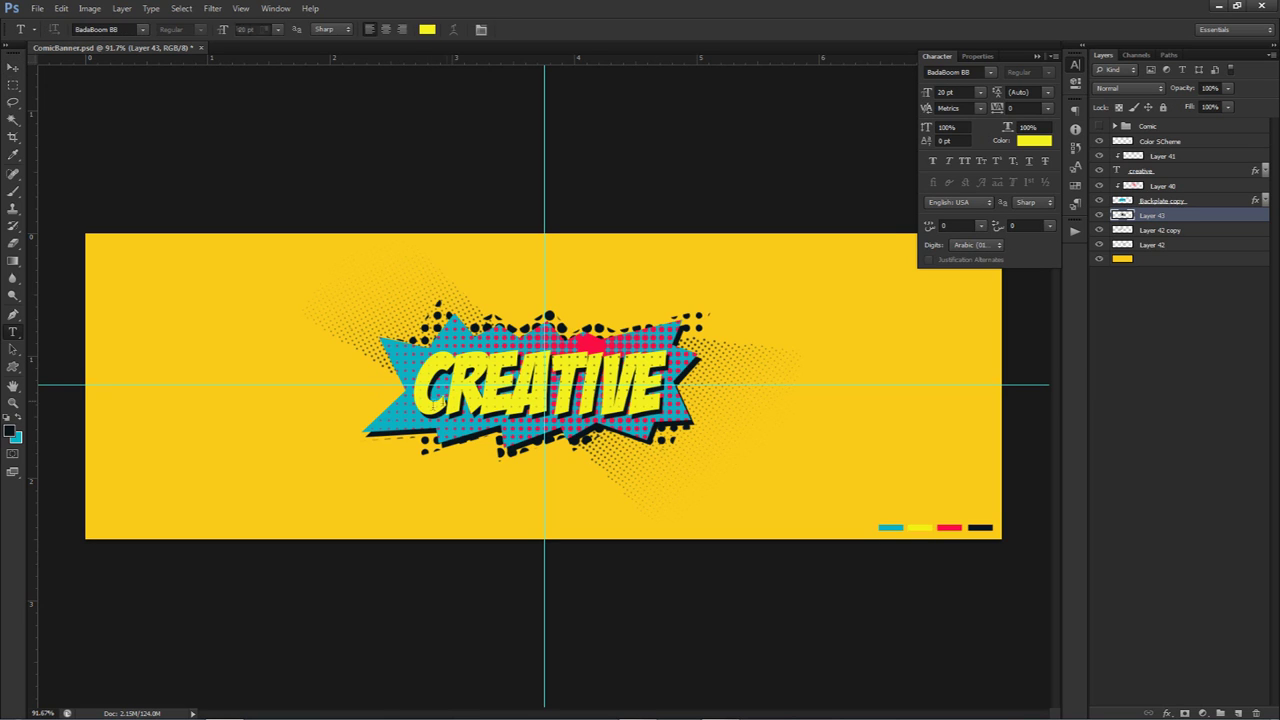
pyautogui.click(371, 389)
pyautogui.write('C')
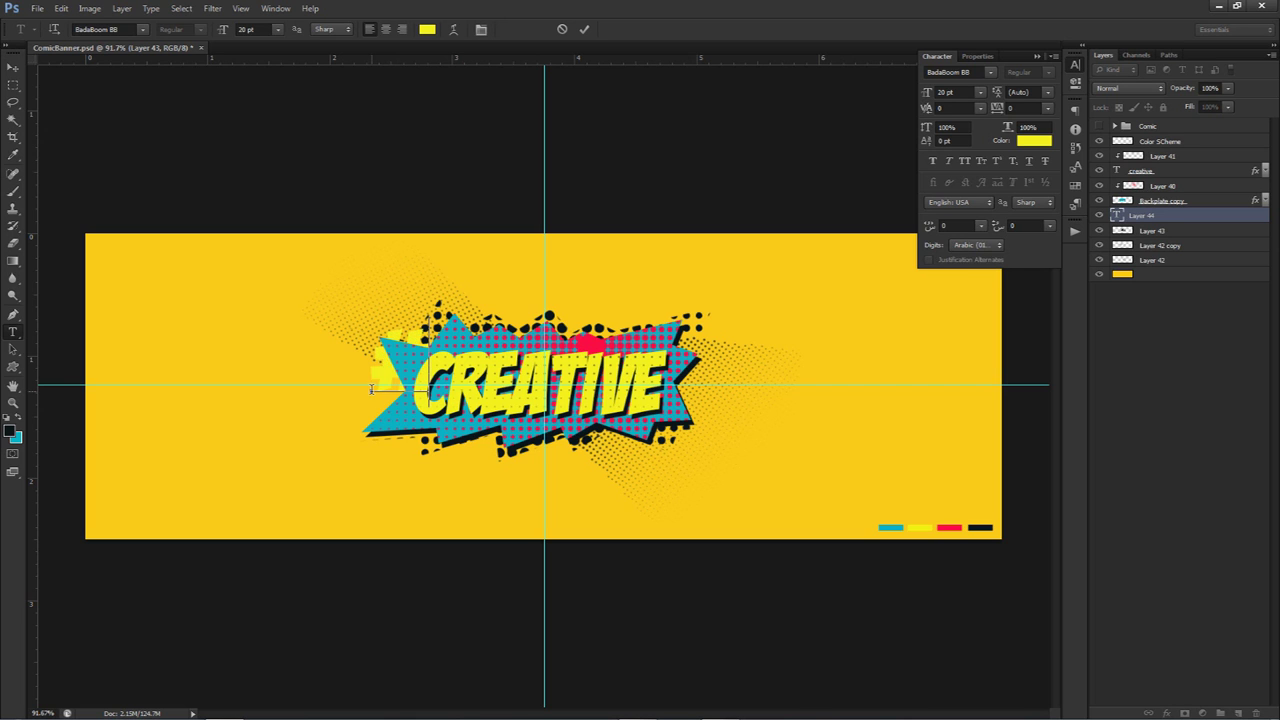
pyautogui.click(584, 29)
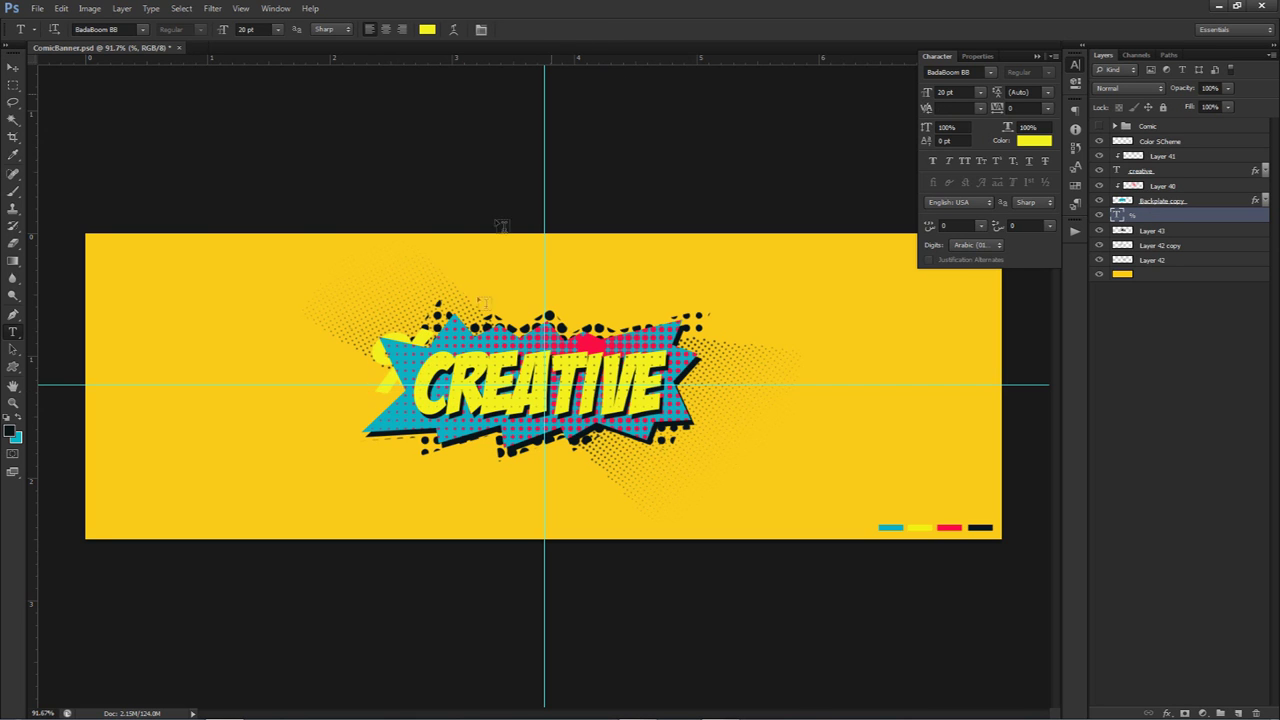
pyautogui.click(13, 137)
pyautogui.moveTo(372, 386); pyautogui.dragTo(428, 402)
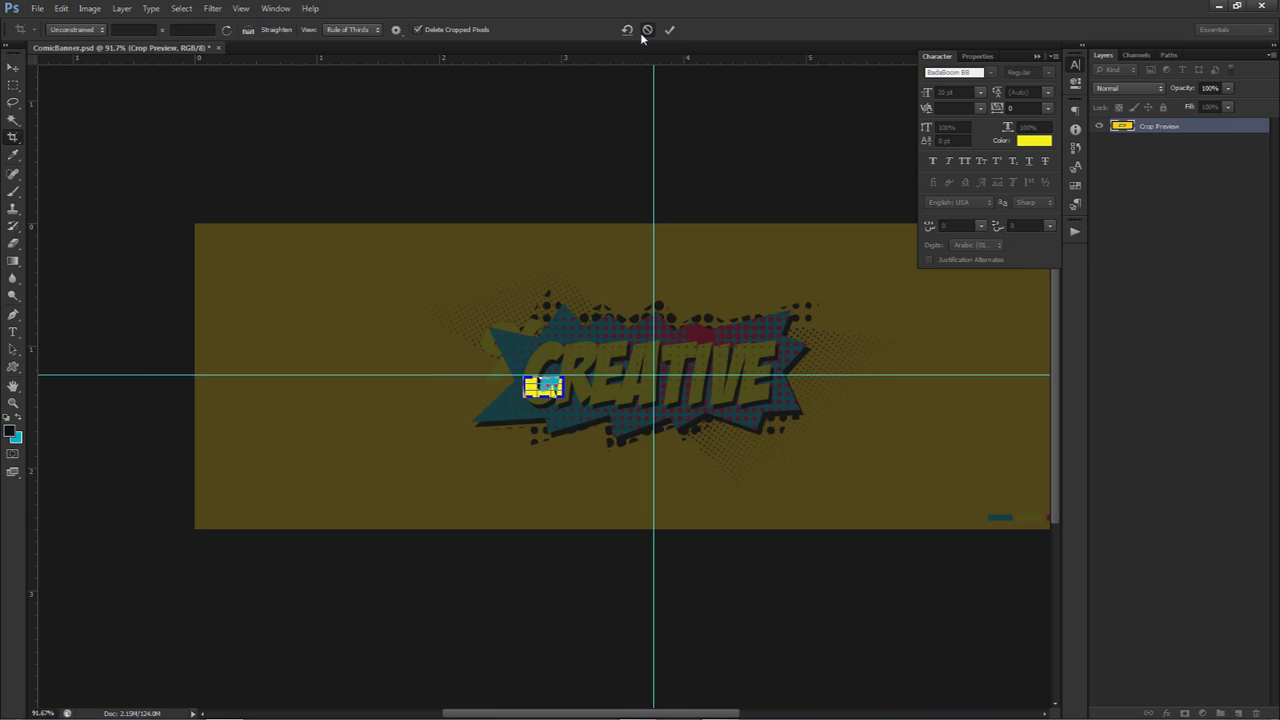
pyautogui.click(647, 29)
# Move the % symbol to the starburst's left tip and duplicate it beside the right edge
pyautogui.press('v')
pyautogui.moveTo(525, 330); pyautogui.dragTo(749, 428)
# Change the text of the right-hand % copy to @ and shift it left so it tucks behind the starburst's edge
pyautogui.press('t')
pyautogui.doubleClick(731, 383)
pyautogui.write('2')
pyautogui.press('BackSpace')
pyautogui.write('@')
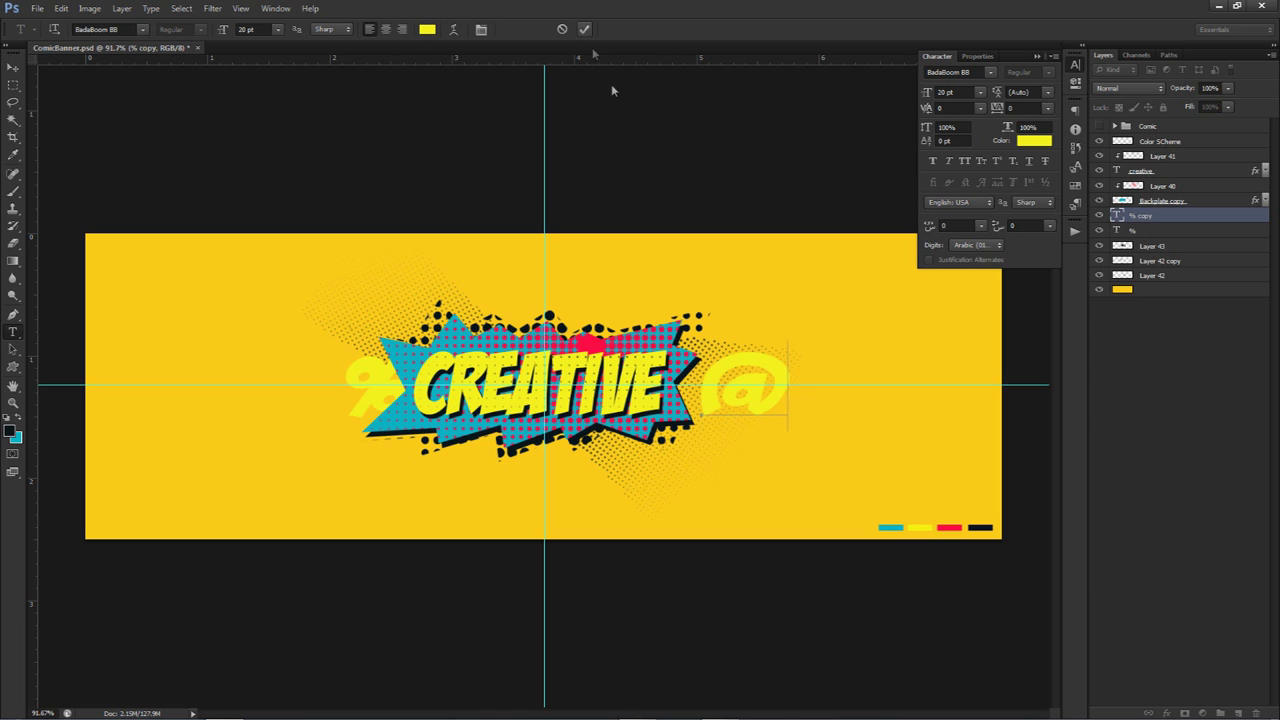
pyautogui.hotkey('ctrl', 'Return')
pyautogui.press('v')
pyautogui.moveTo(636, 388); pyautogui.dragTo(604, 384)
# Change the text of the left-hand % symbol to $
pyautogui.press('t')
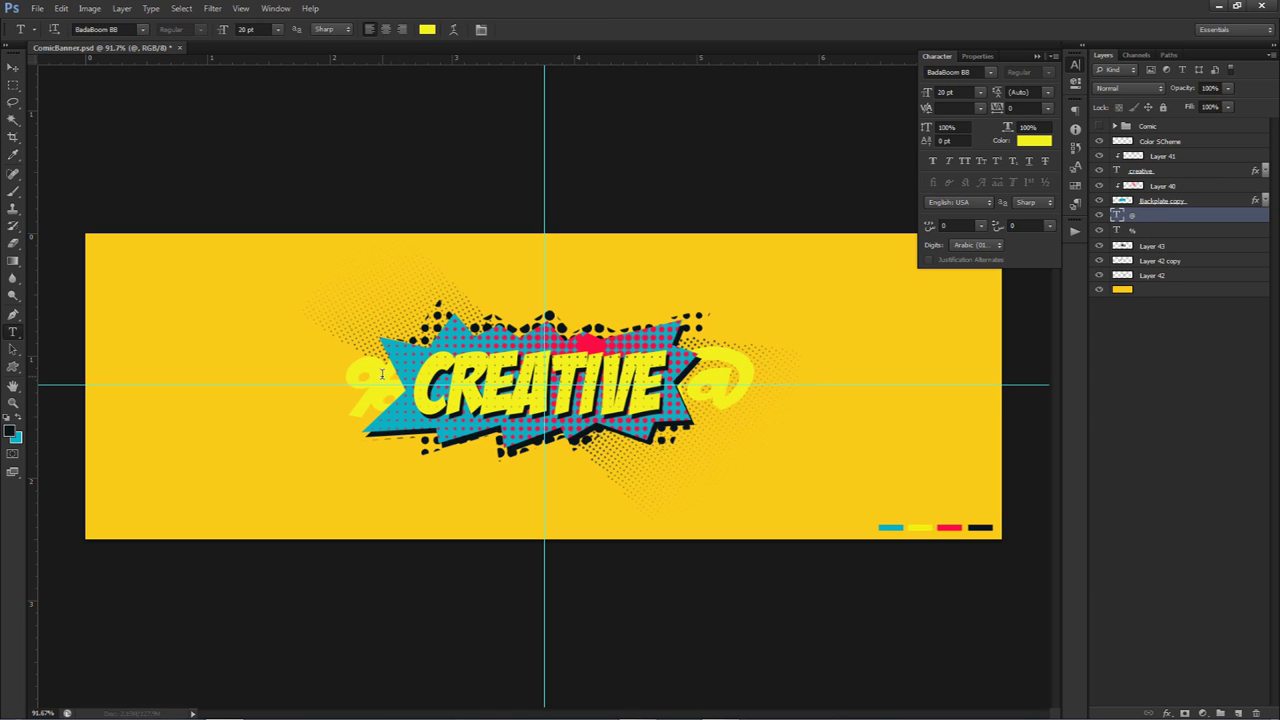
pyautogui.doubleClick(381, 374)
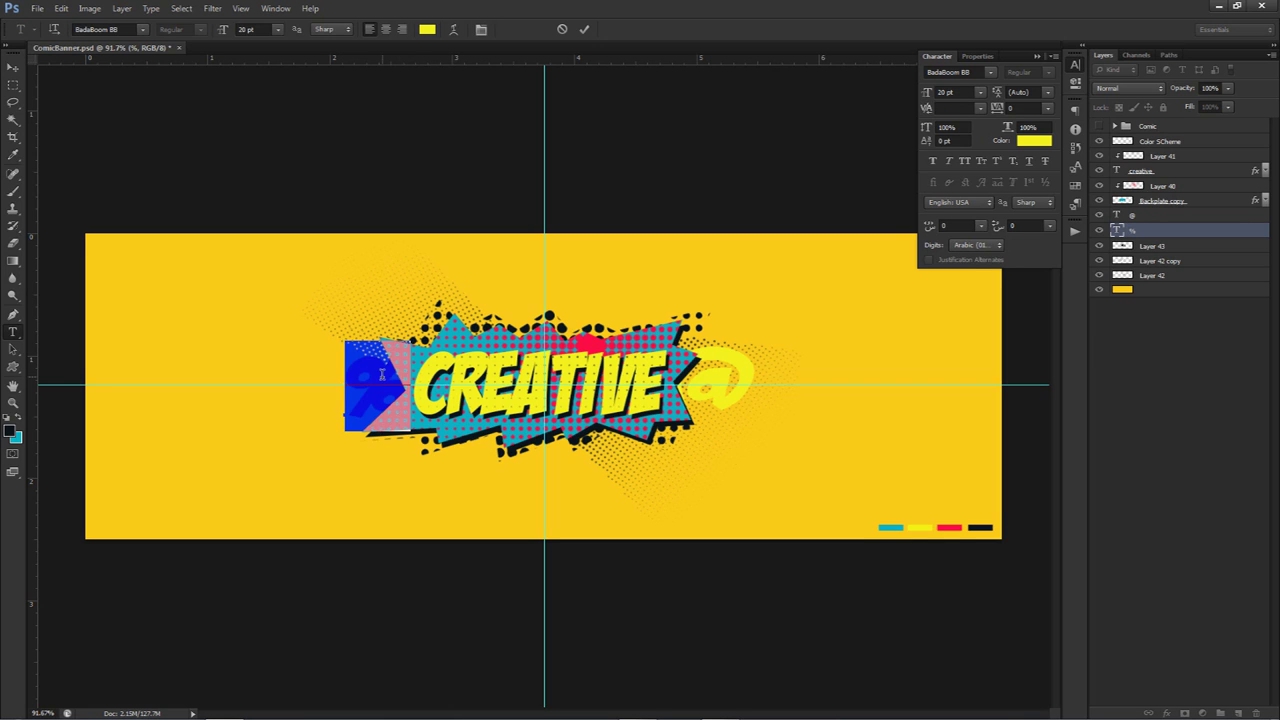
pyautogui.write('8')
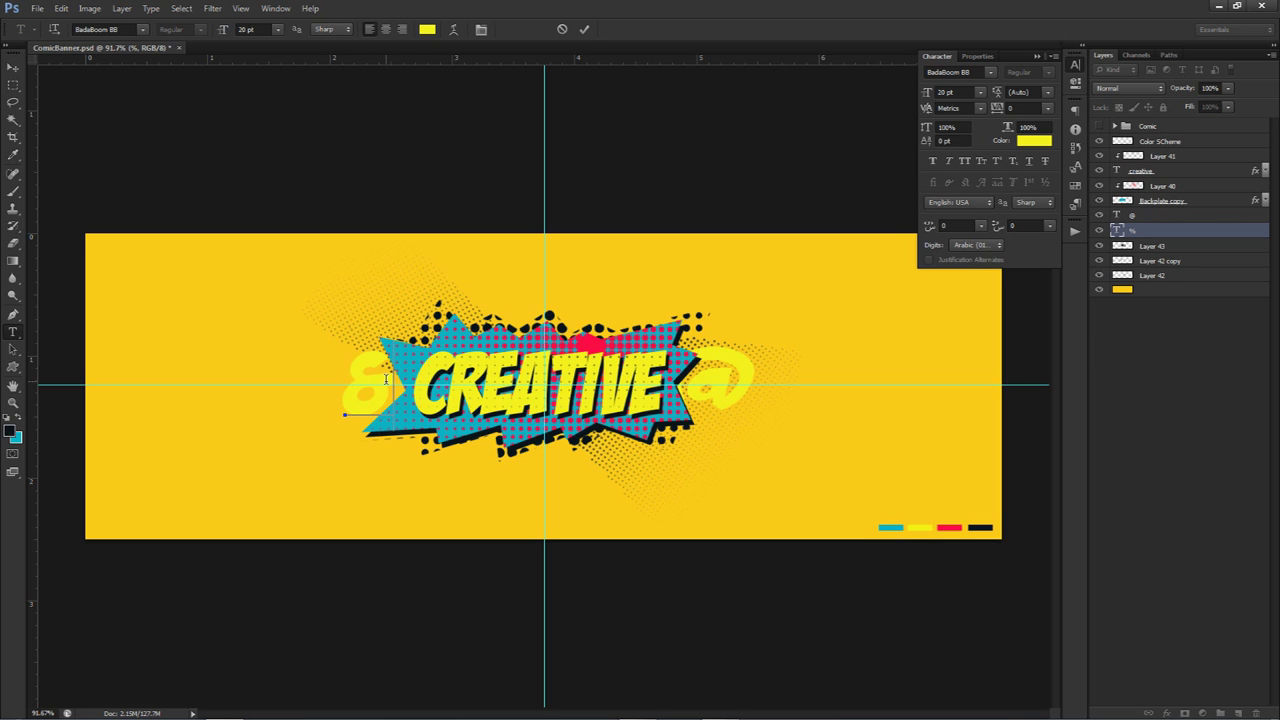
pyautogui.press('BackSpace')
pyautogui.write('$')
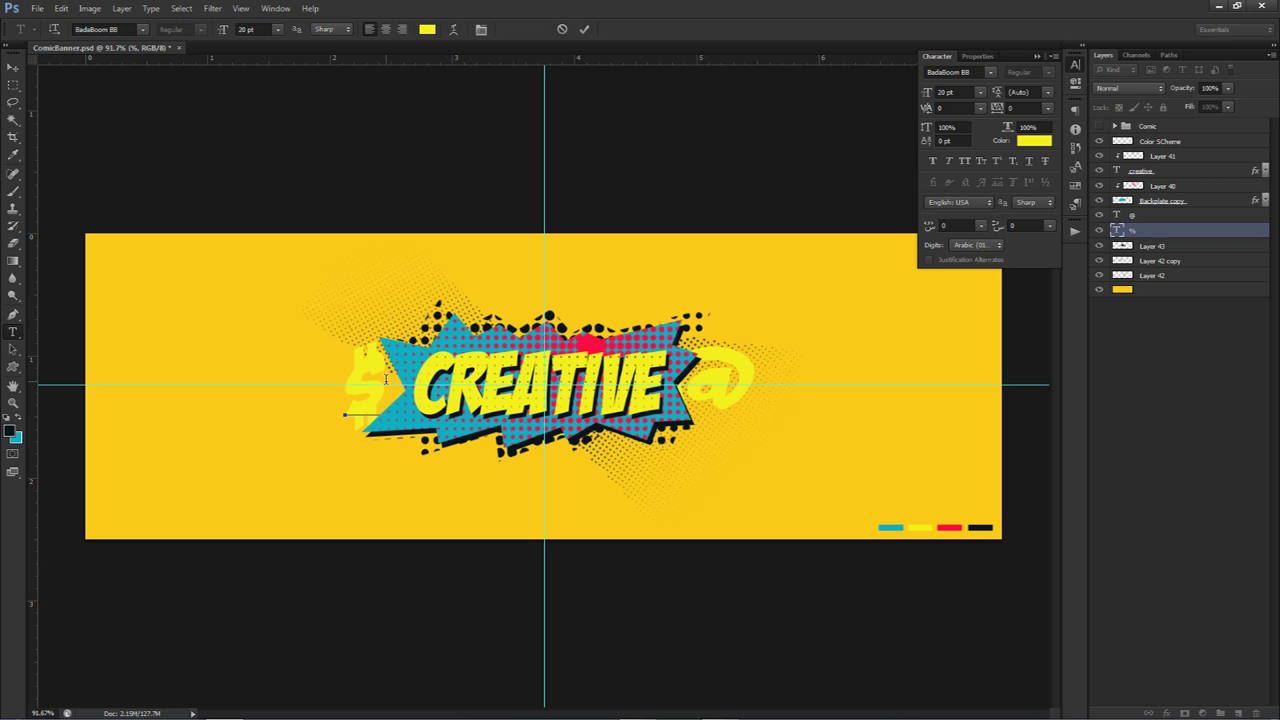
pyautogui.click(585, 31)
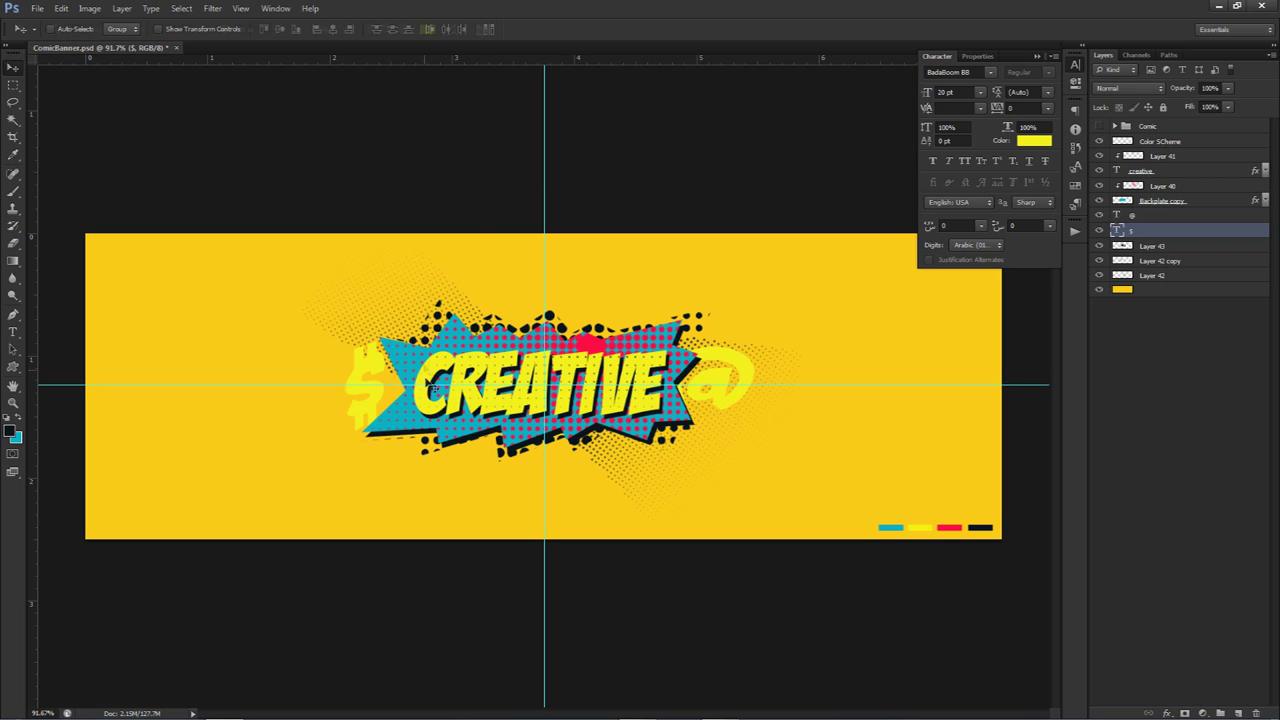
# Scale the $ symbol up to about 22.32 pt and tuck it further behind the starburst's left tip
pyautogui.hotkey('ctrl', 't')
pyautogui.moveTo(397, 342); pyautogui.dragTo(415, 340)
pyautogui.press('Return')
pyautogui.hotkey('ctrl', 't')
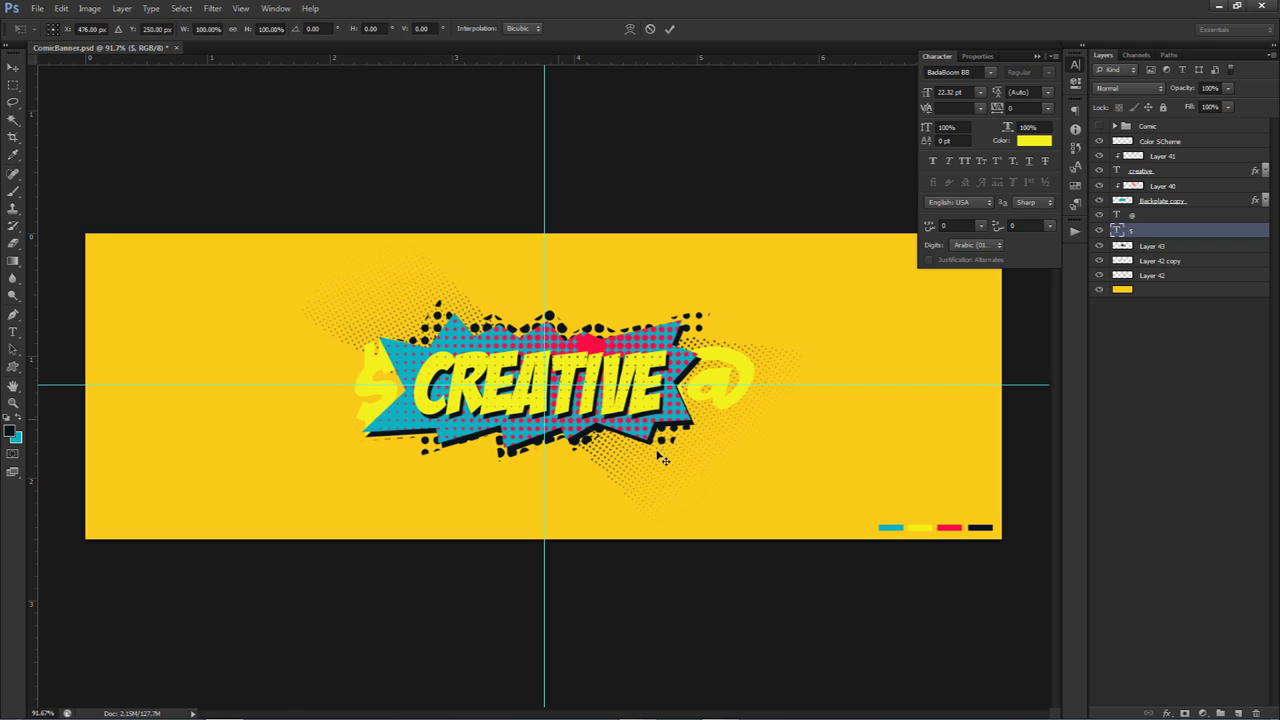
pyautogui.press('Return')
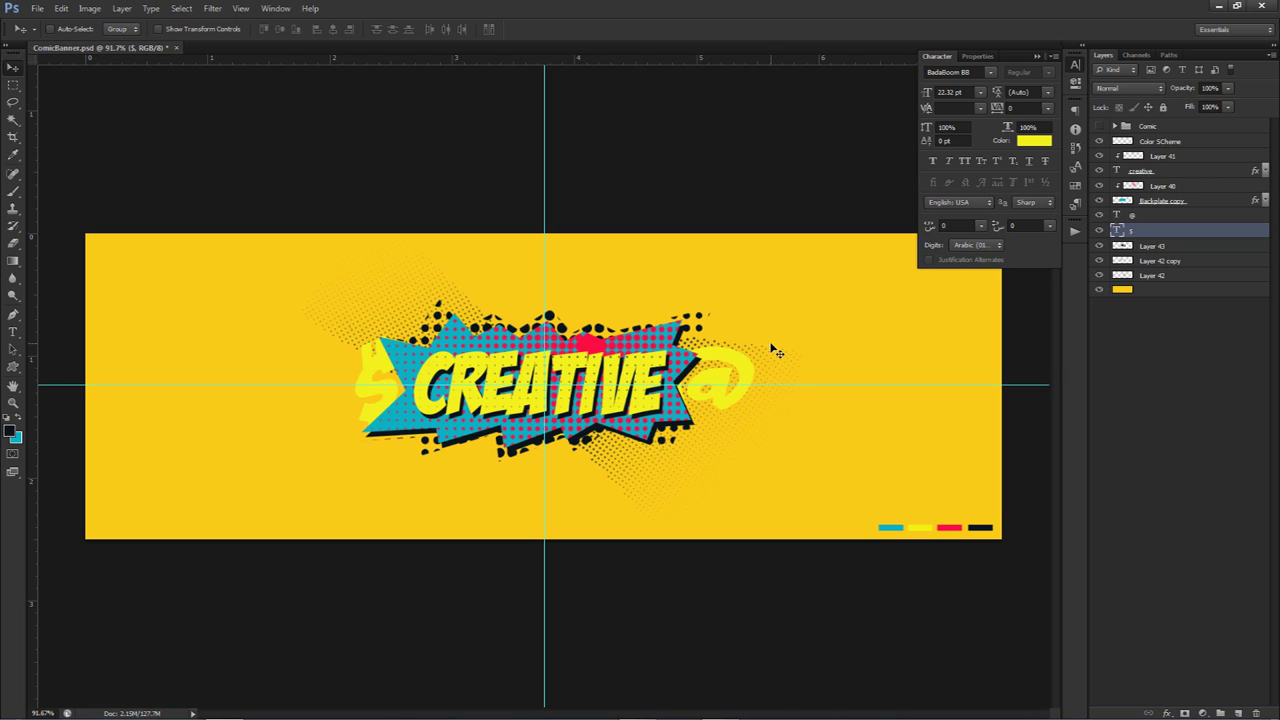
pyautogui.press('b')
pyautogui.rightClick(446, 311)
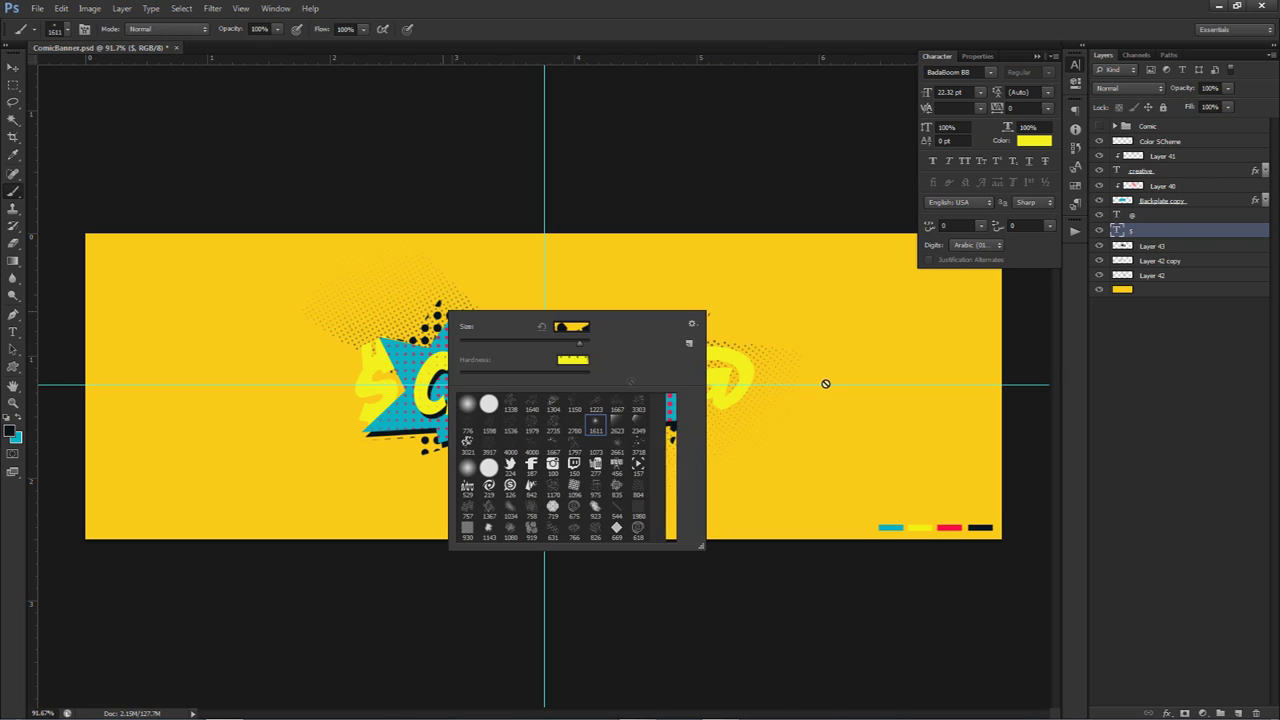
pyautogui.click(1238, 713)
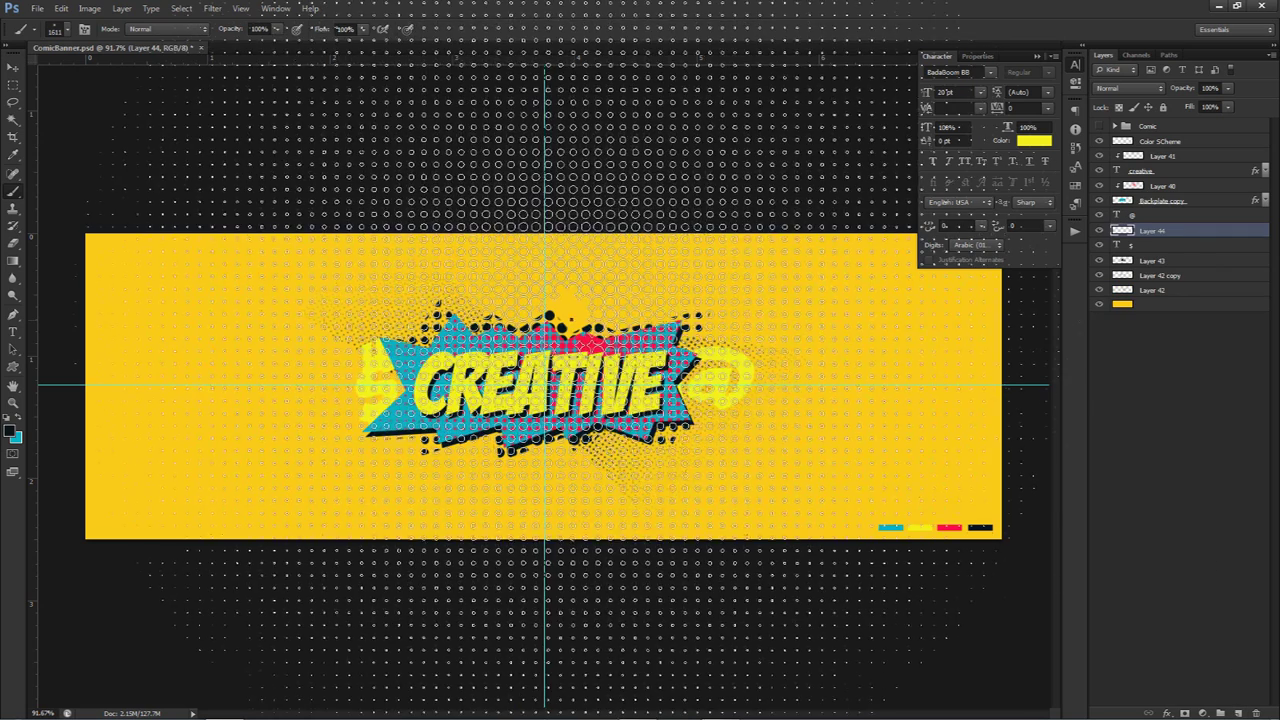
pyautogui.rightClick(570, 318)
pyautogui.click(696, 471)
pyautogui.click(337, 358)
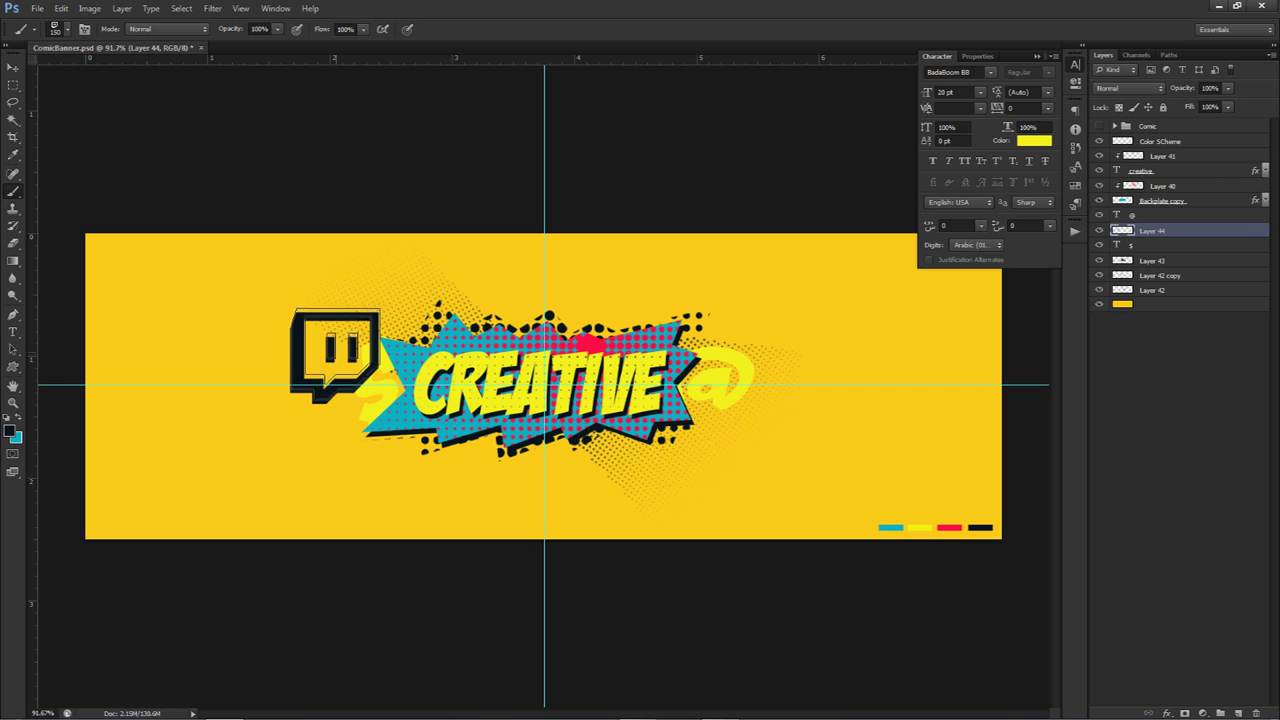
pyautogui.press('v')
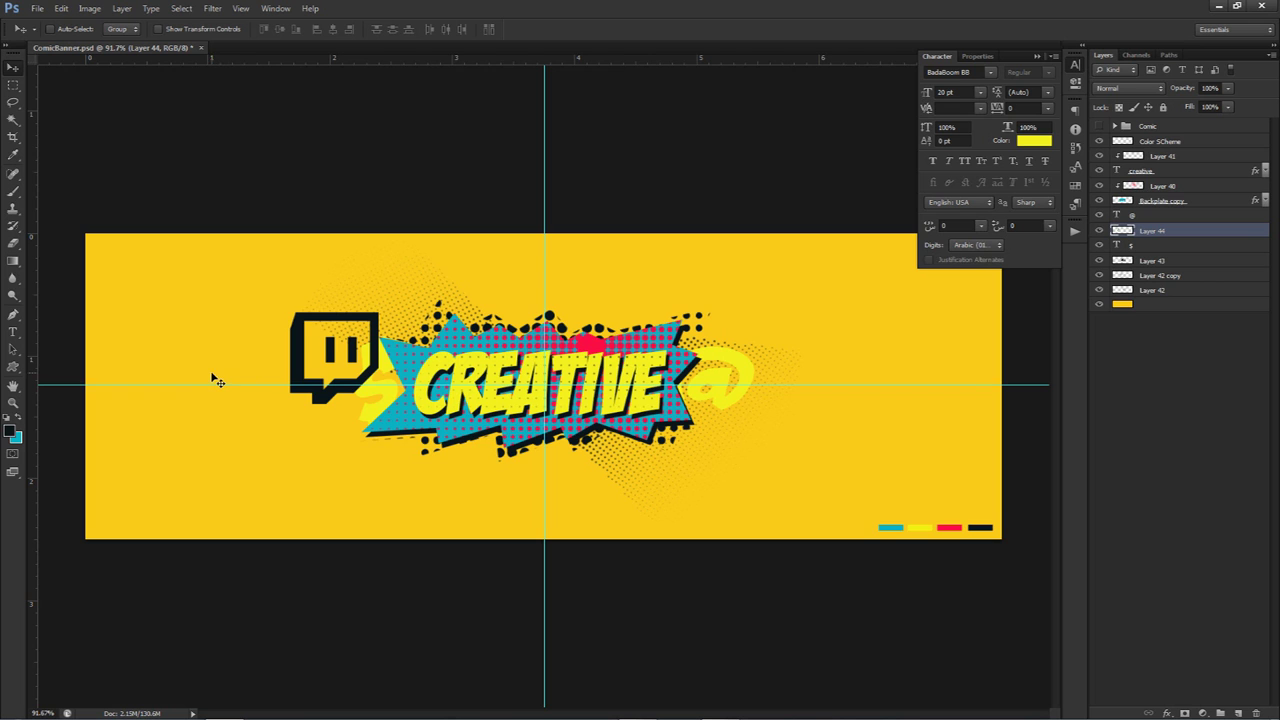
pyautogui.press('Delete')
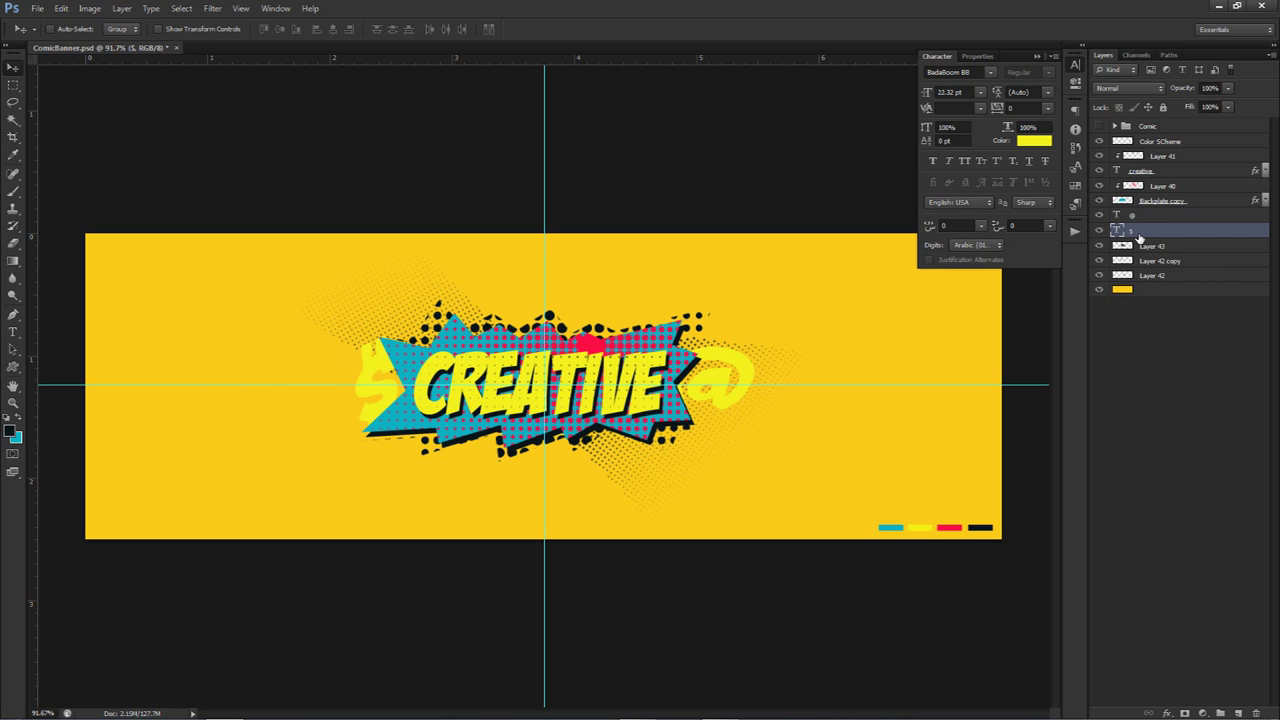
# Recolour the $ symbol red (fb0e46) and the @ symbol teal (0bb1c1), sampling both colours from the starburst
pyautogui.click(1040, 141)
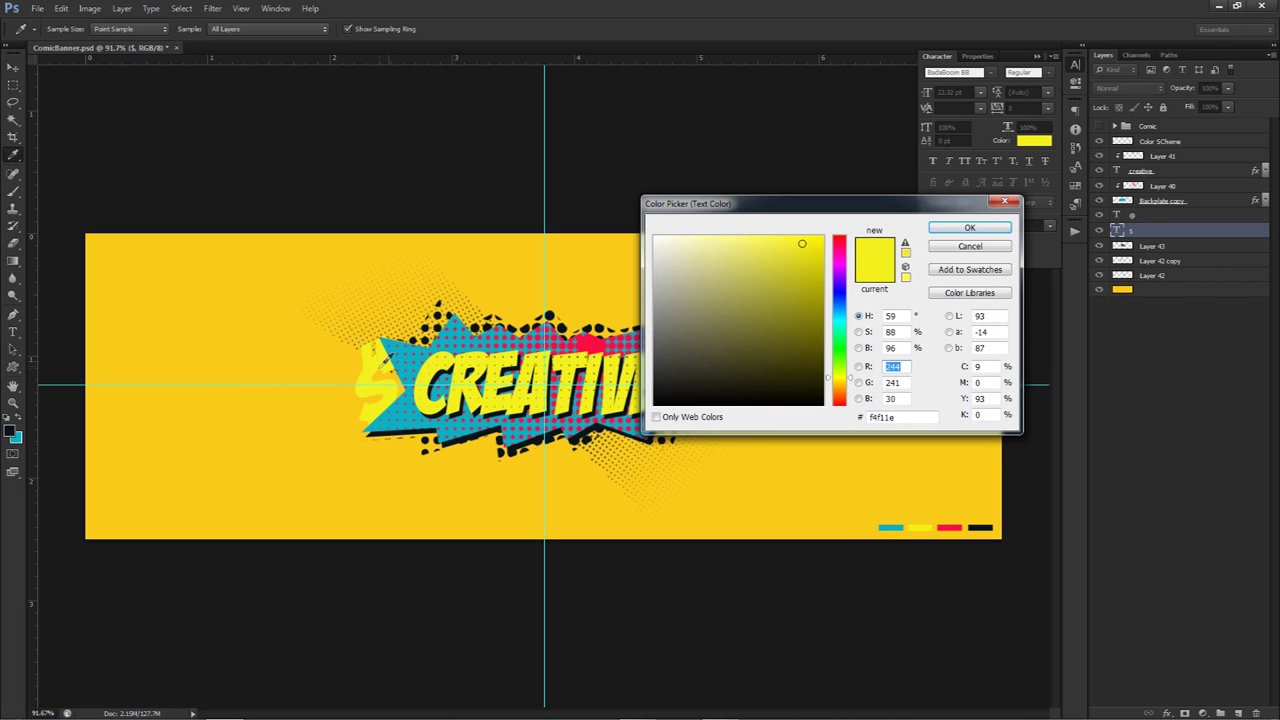
pyautogui.click(596, 343)
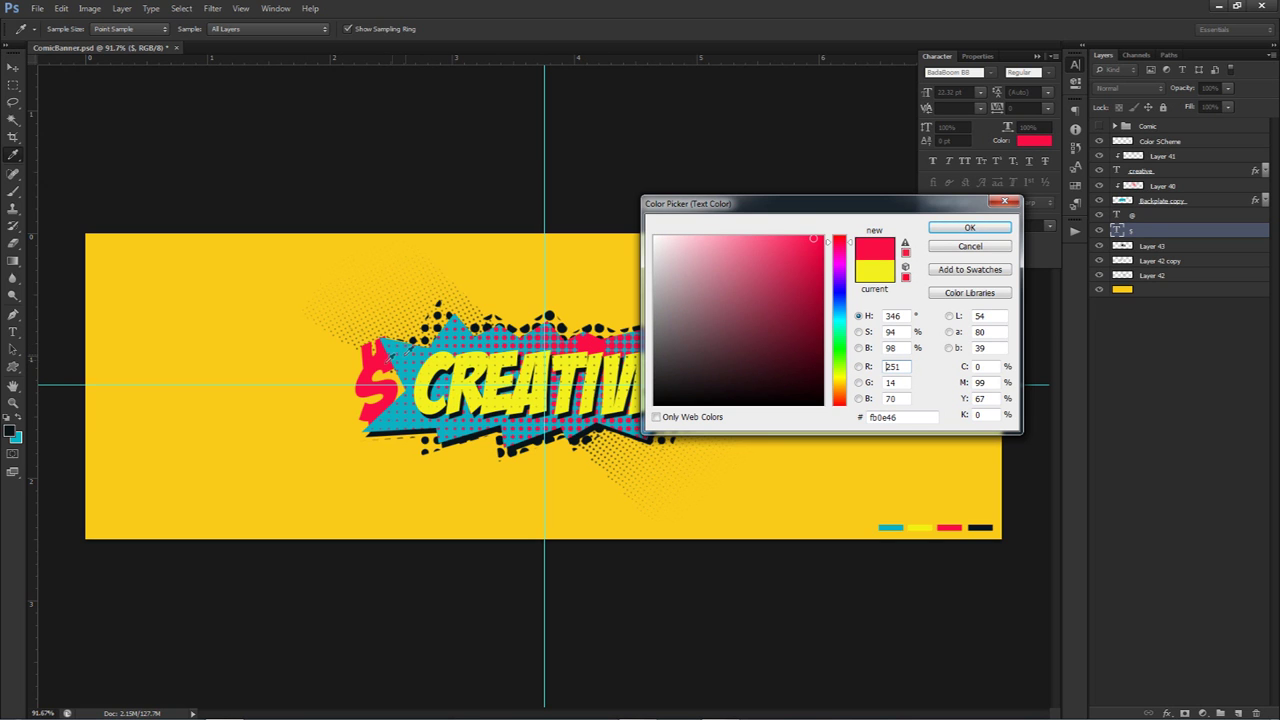
pyautogui.click(945, 227)
pyautogui.click(1160, 215)
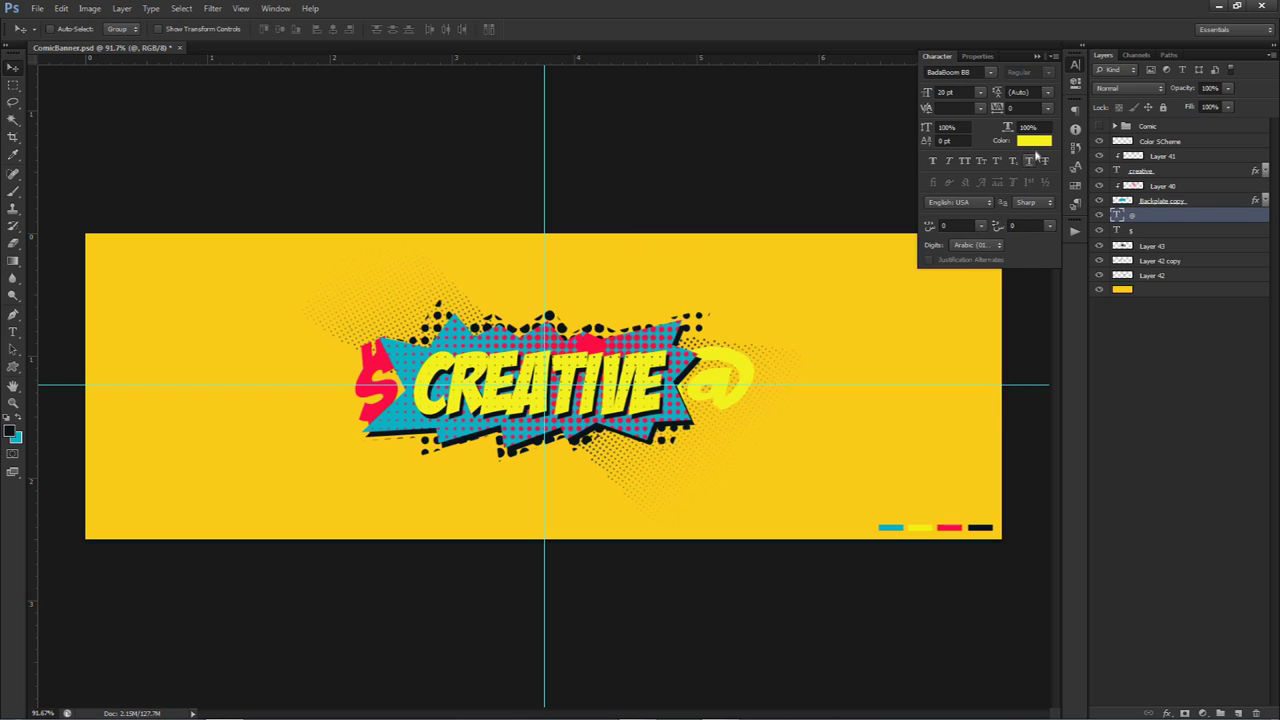
pyautogui.click(1034, 141)
pyautogui.click(450, 345)
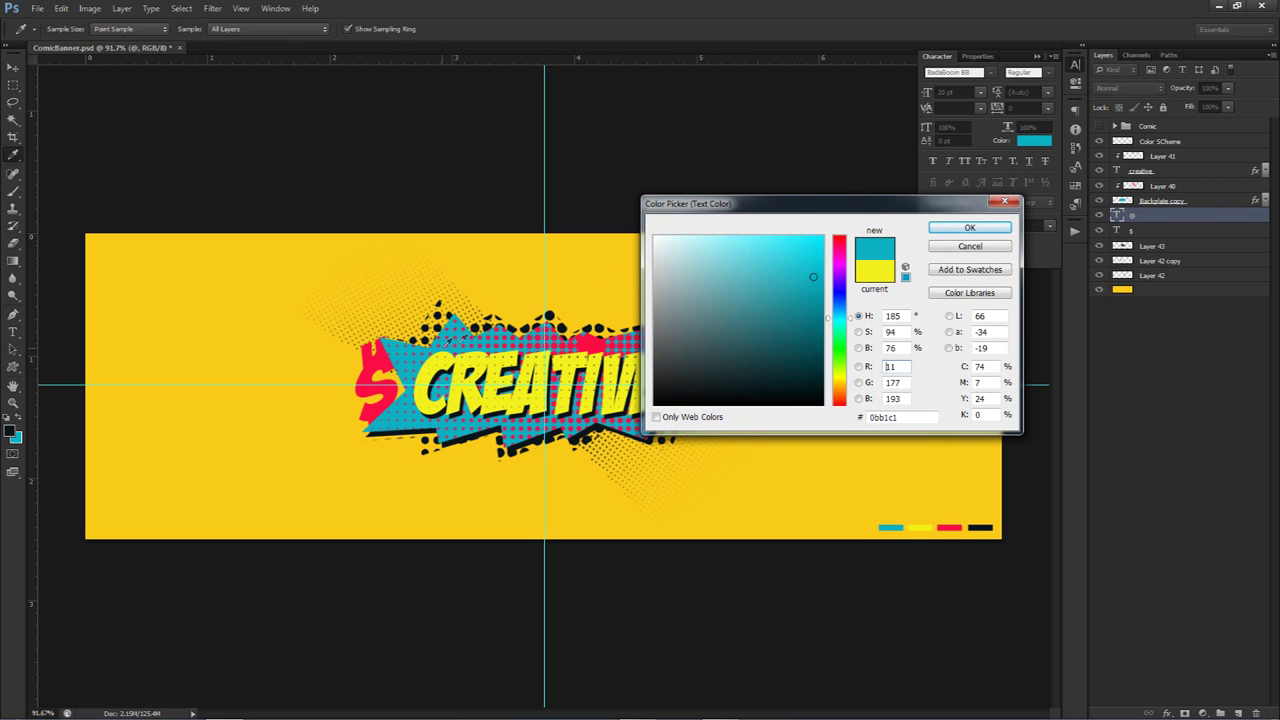
pyautogui.click(969, 227)
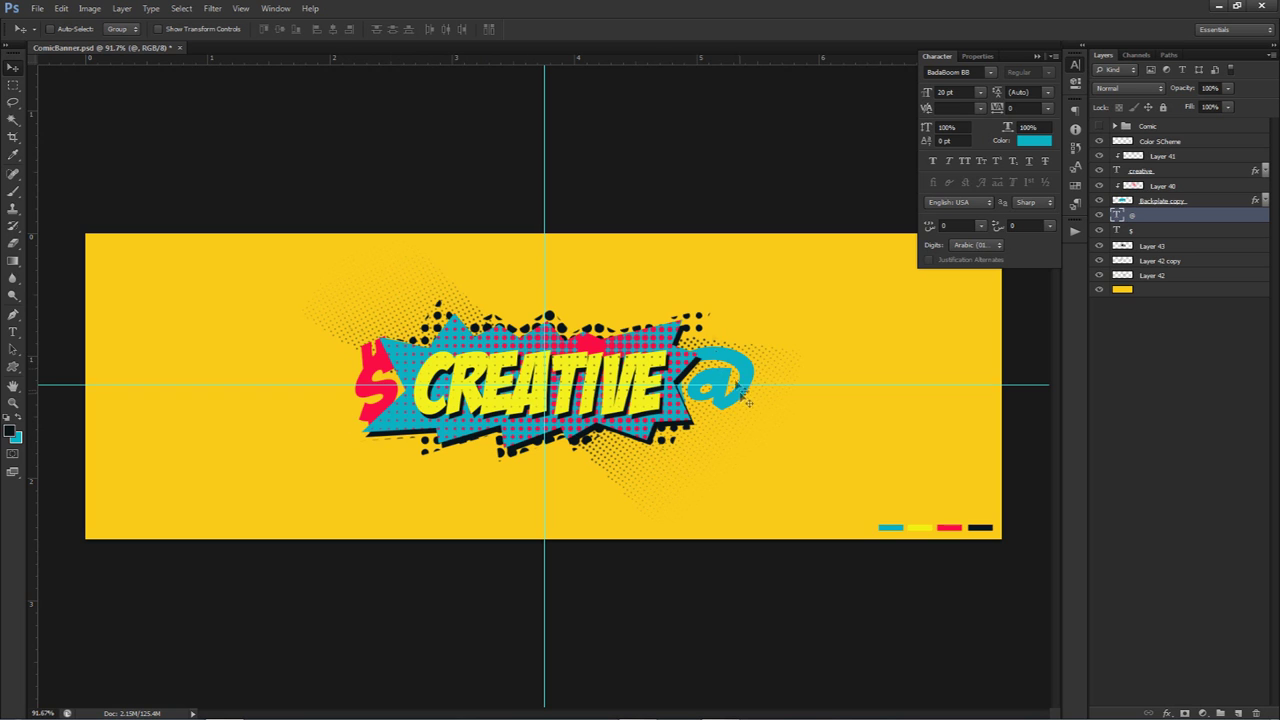
# Paste the copied drop shadow style onto the $ and @ layers and nudge the @ symbol slightly right
pyautogui.rightClick(1153, 233)
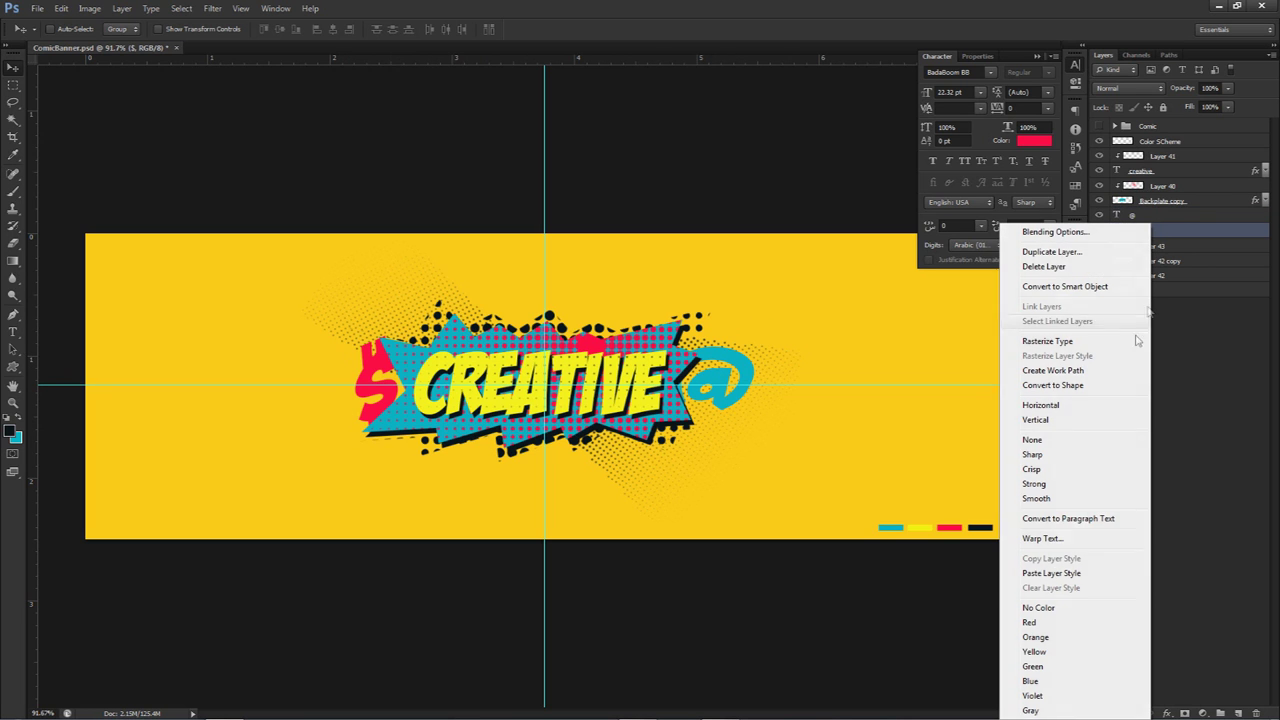
pyautogui.click(1058, 568)
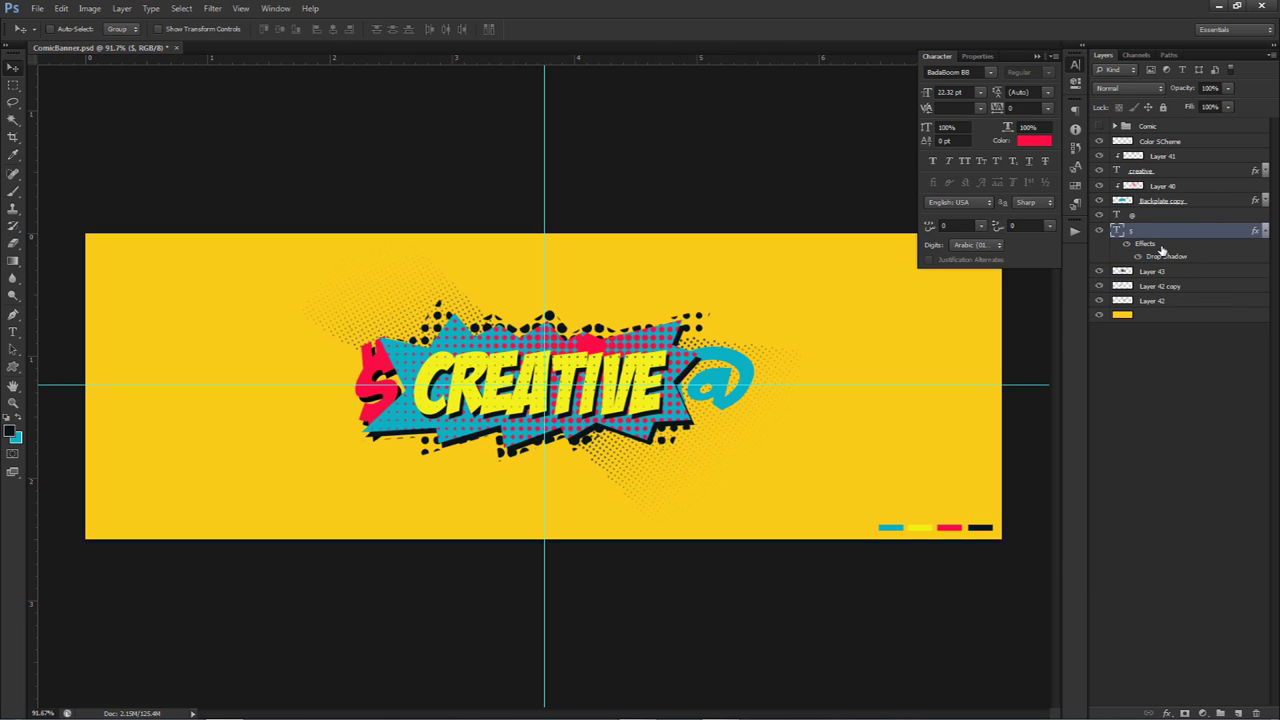
pyautogui.rightClick(1152, 217)
pyautogui.click(1173, 566)
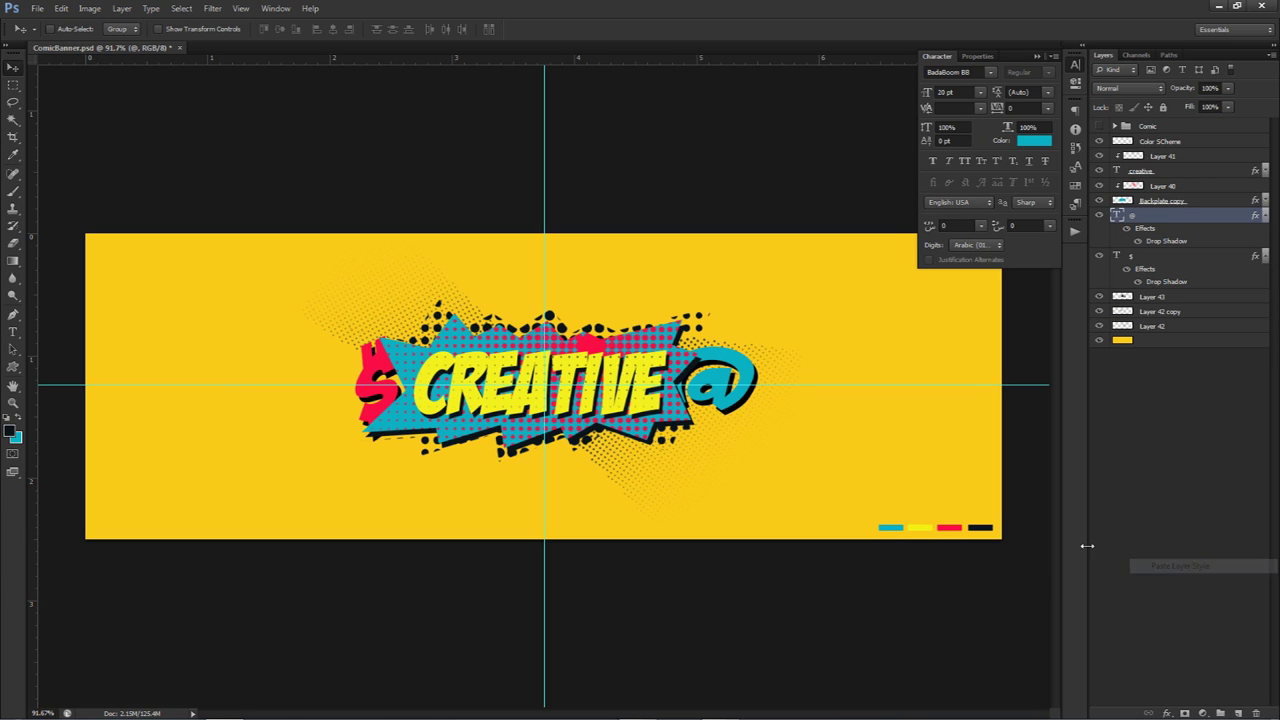
pyautogui.moveTo(789, 443); pyautogui.dragTo(791, 442)
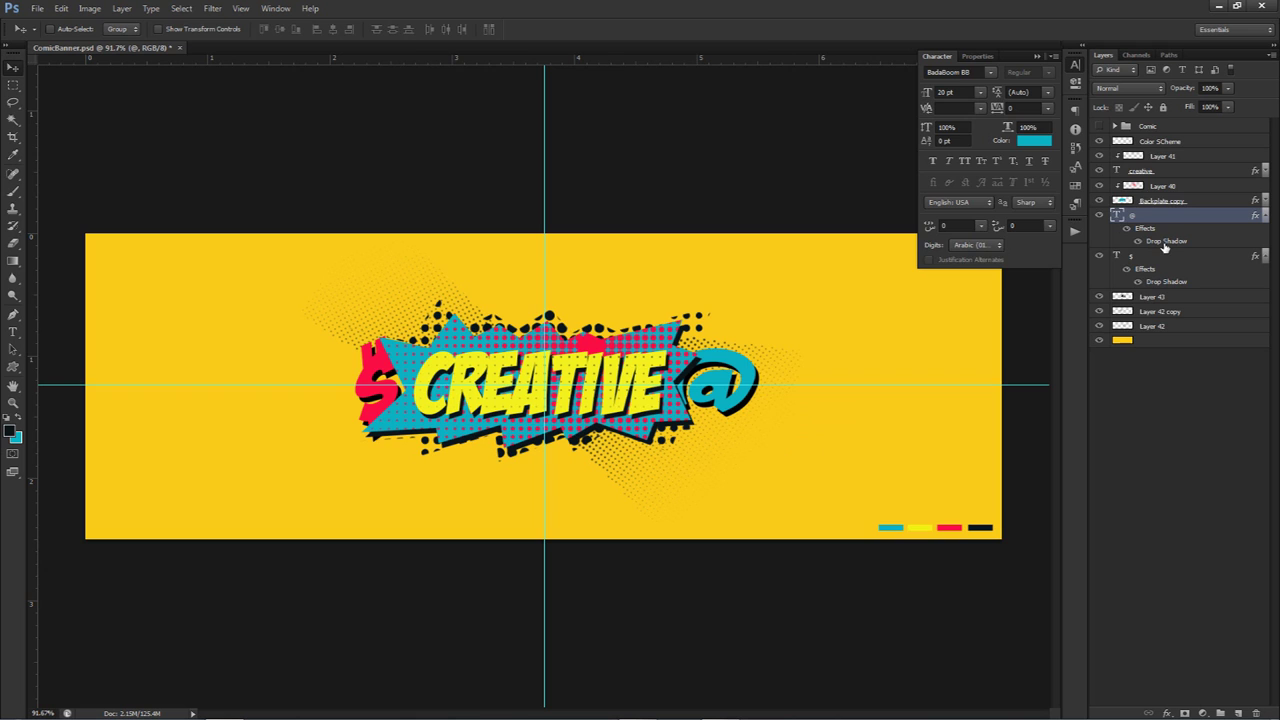
# Examine the @ symbol's drop shadow settings, including its colour, distance and size
pyautogui.doubleClick(1165, 243)
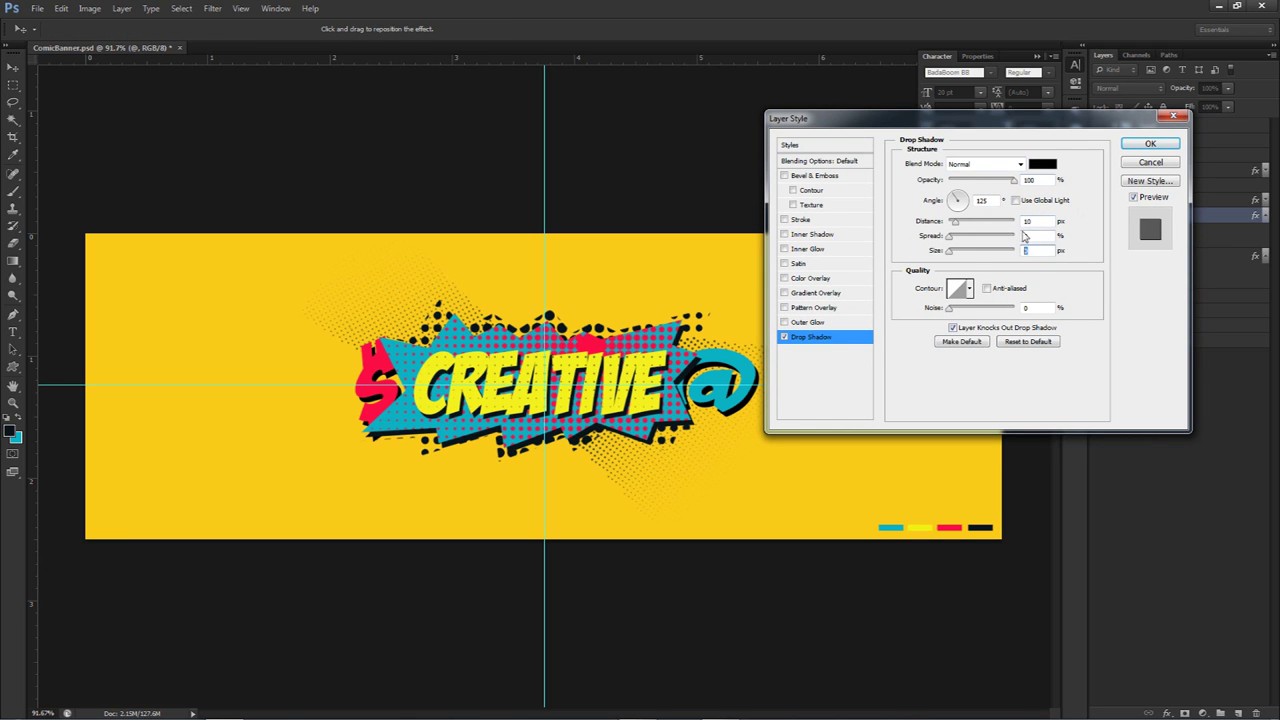
pyautogui.click(1150, 145)
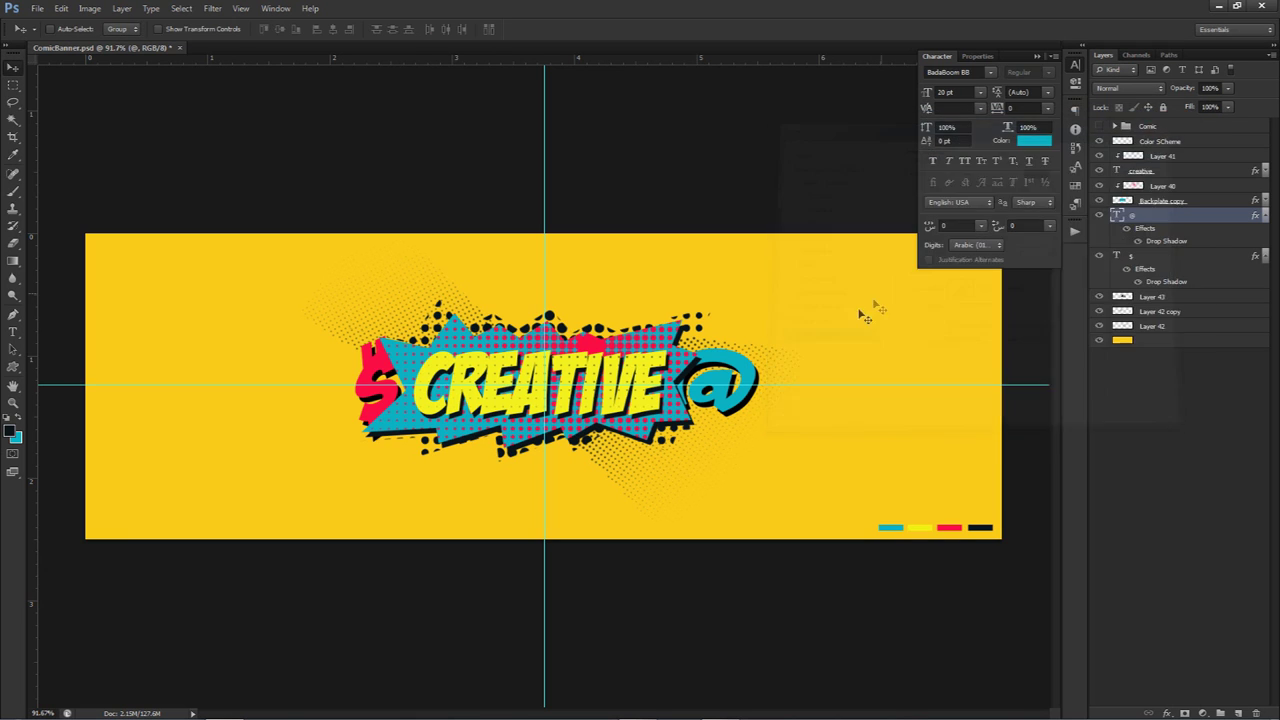
pyautogui.doubleClick(1165, 243)
pyautogui.click(1042, 163)
pyautogui.click(988, 222)
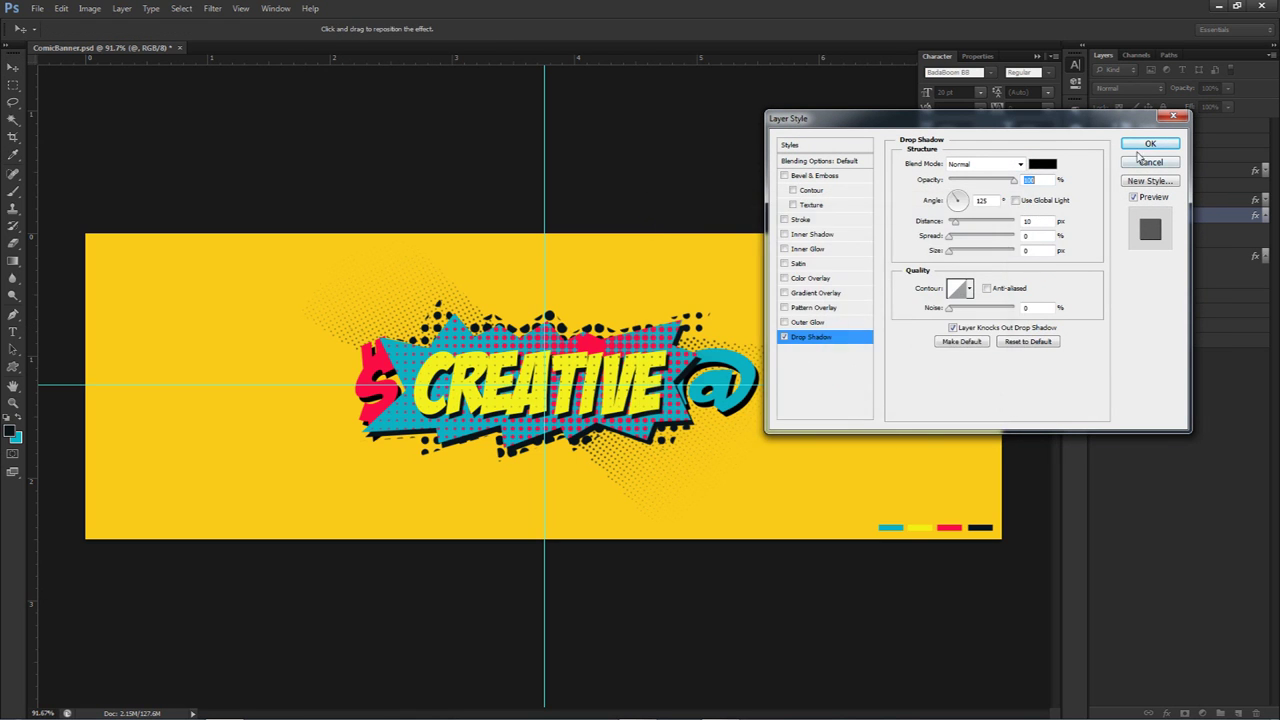
pyautogui.click(1147, 146)
# Collapse both symbols' effects lists, add a layer clipped to the @ symbol and stamp black halftone dots over it with the Brush tool
pyautogui.click(1265, 216)
pyautogui.click(1265, 230)
pyautogui.click(1238, 713)
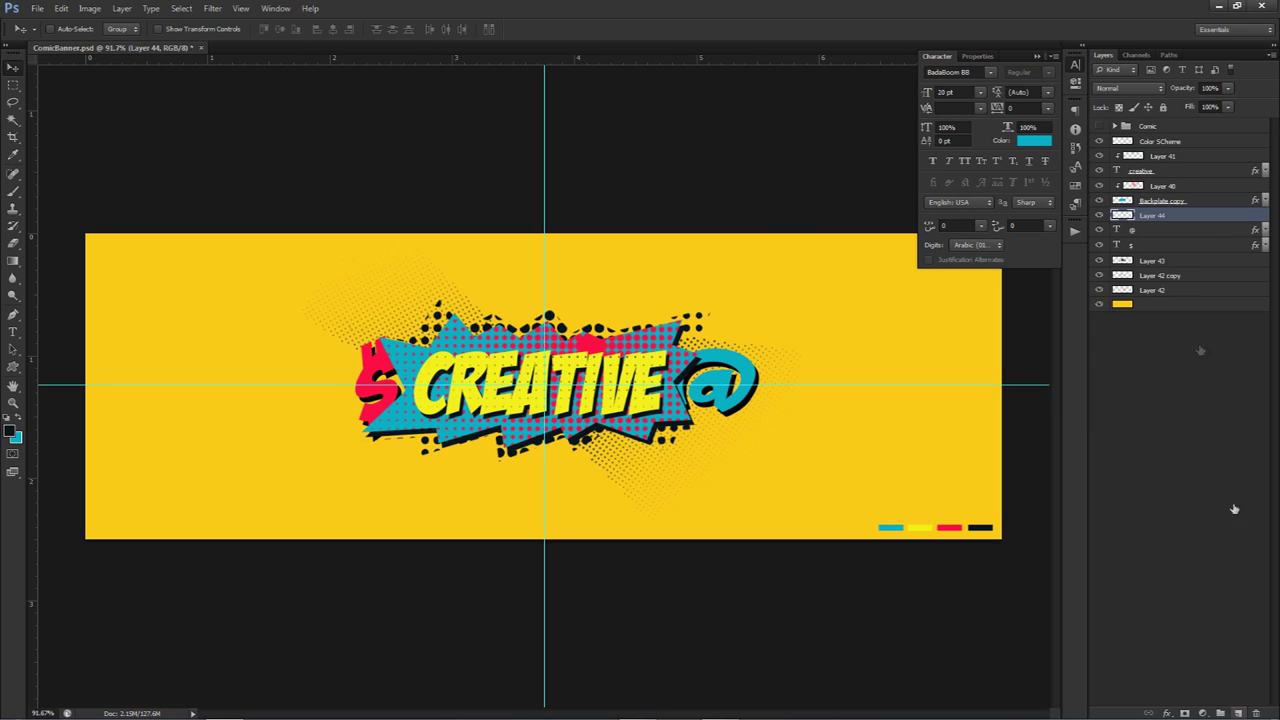
pyautogui.rightClick(1153, 216)
pyautogui.click(1165, 368)
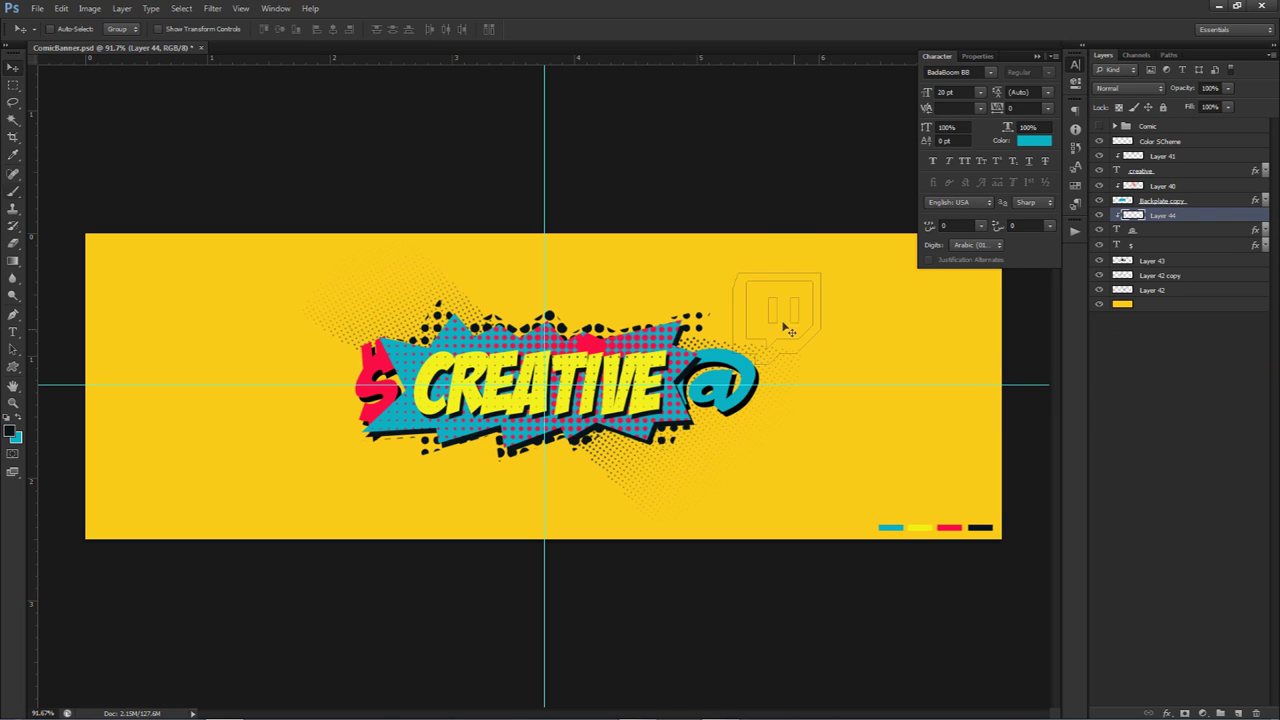
pyautogui.press('b')
pyautogui.rightClick(789, 331)
pyautogui.keyDown('alt'); pyautogui.rightClick(760, 378); pyautogui.keyUp('alt')
pyautogui.moveTo(634, 374)
pyautogui.mouseDown()
pyautogui.moveTo(700, 372)
pyautogui.moveTo(710, 400)
pyautogui.moveTo(688, 408)
pyautogui.mouseUp()
pyautogui.click(688, 408)
# Add a new layer clipped to the $ symbol and stamp black halftone dots over it with the brush at about 340 px
pyautogui.click(1158, 246)
pyautogui.click(1238, 713)
pyautogui.rightClick(1155, 246)
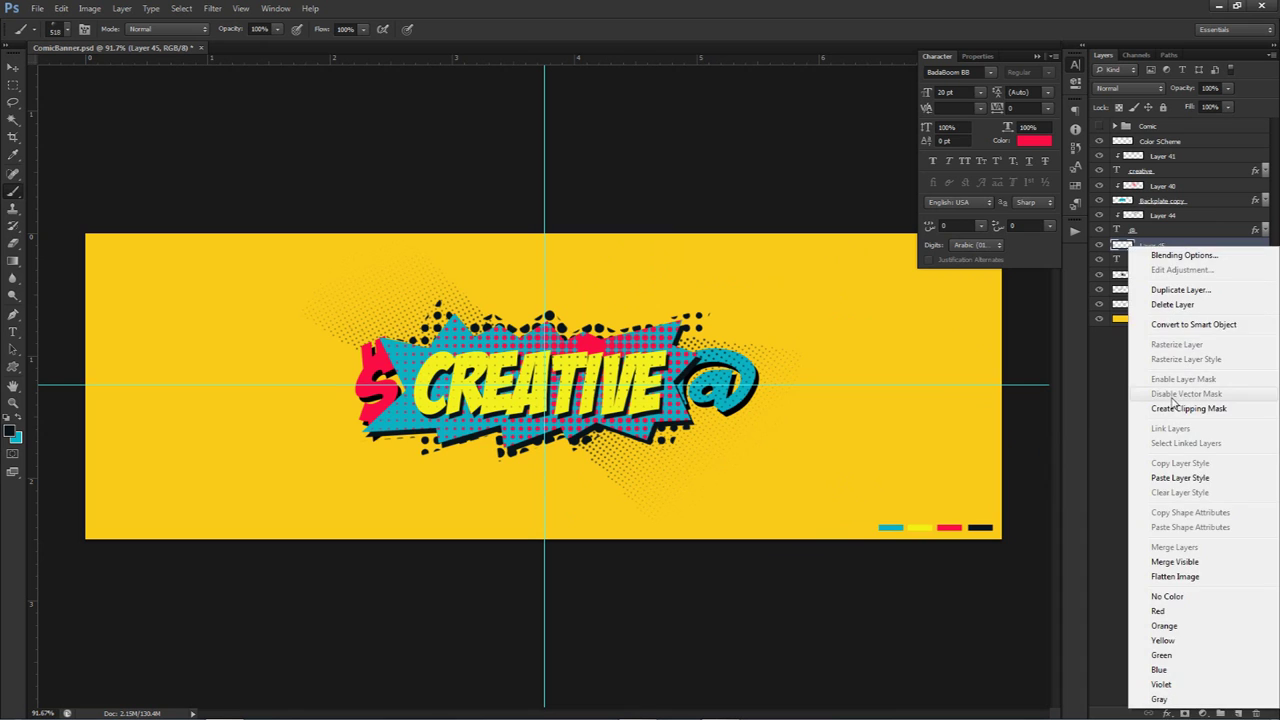
pyautogui.click(1188, 408)
pyautogui.moveTo(430, 378); pyautogui.dragTo(380, 372)
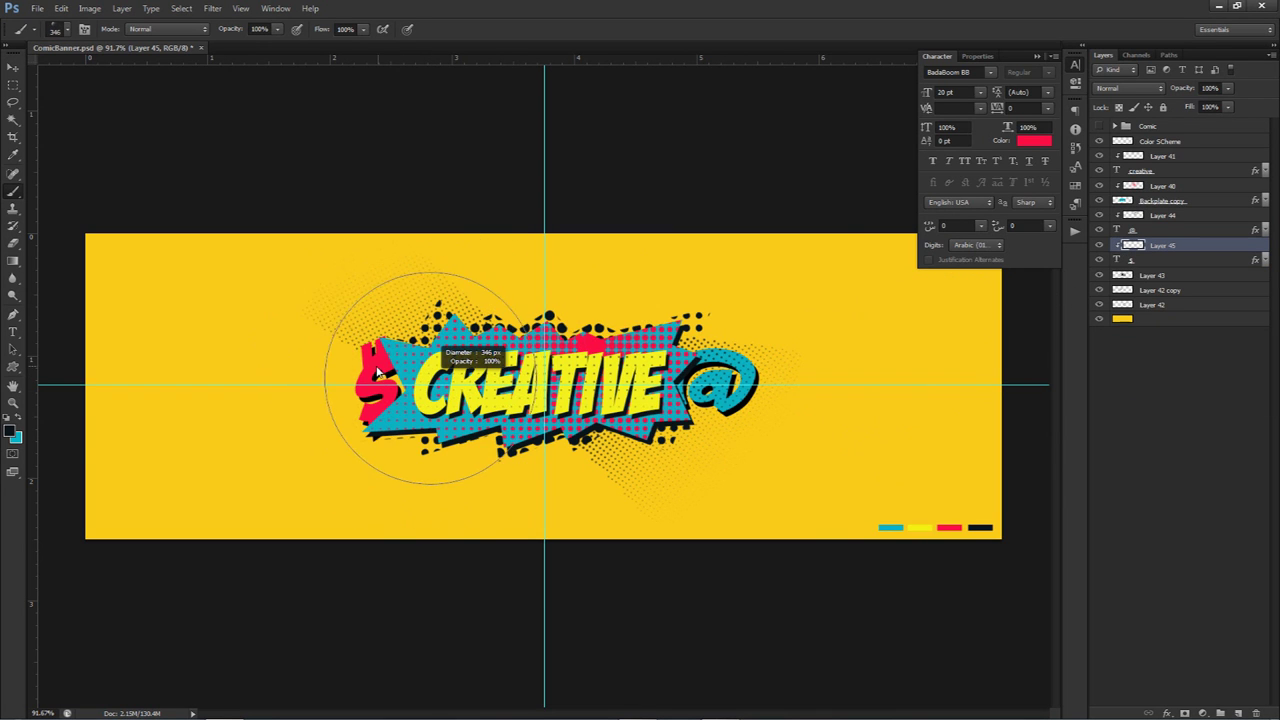
pyautogui.click(815, 295)
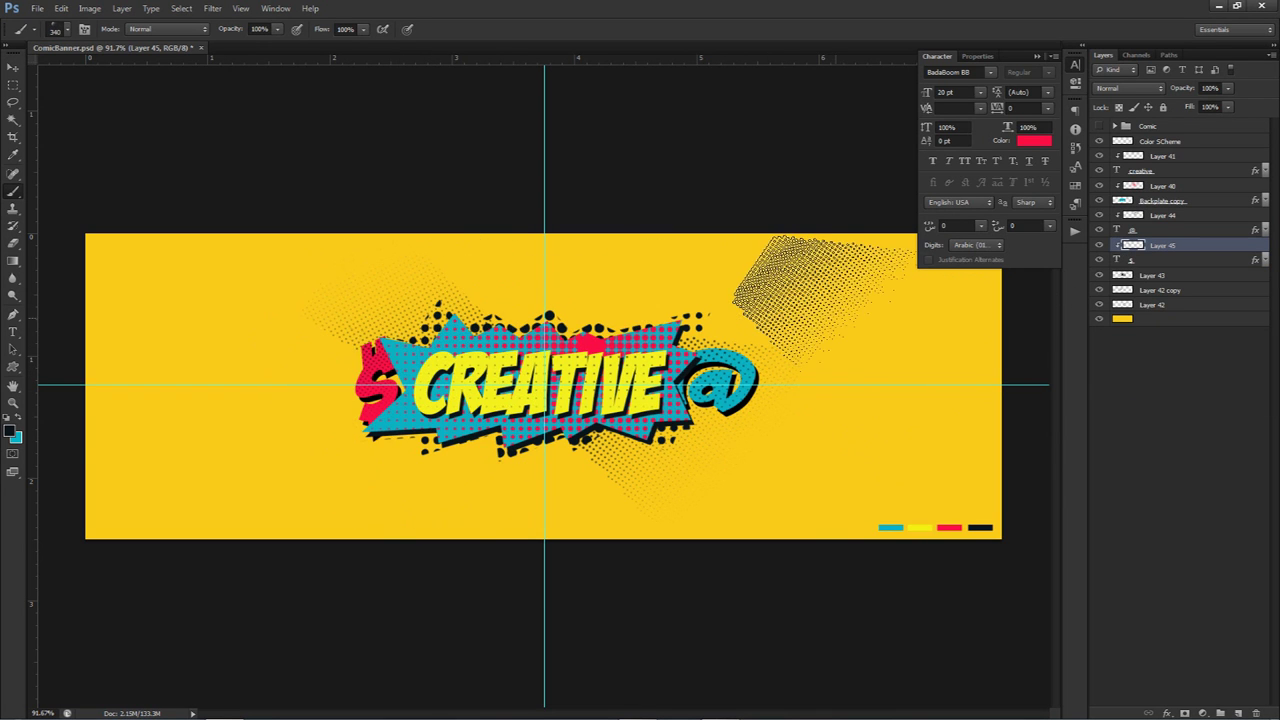
pyautogui.hotkey('ctrl', 'z')
pyautogui.press('v')
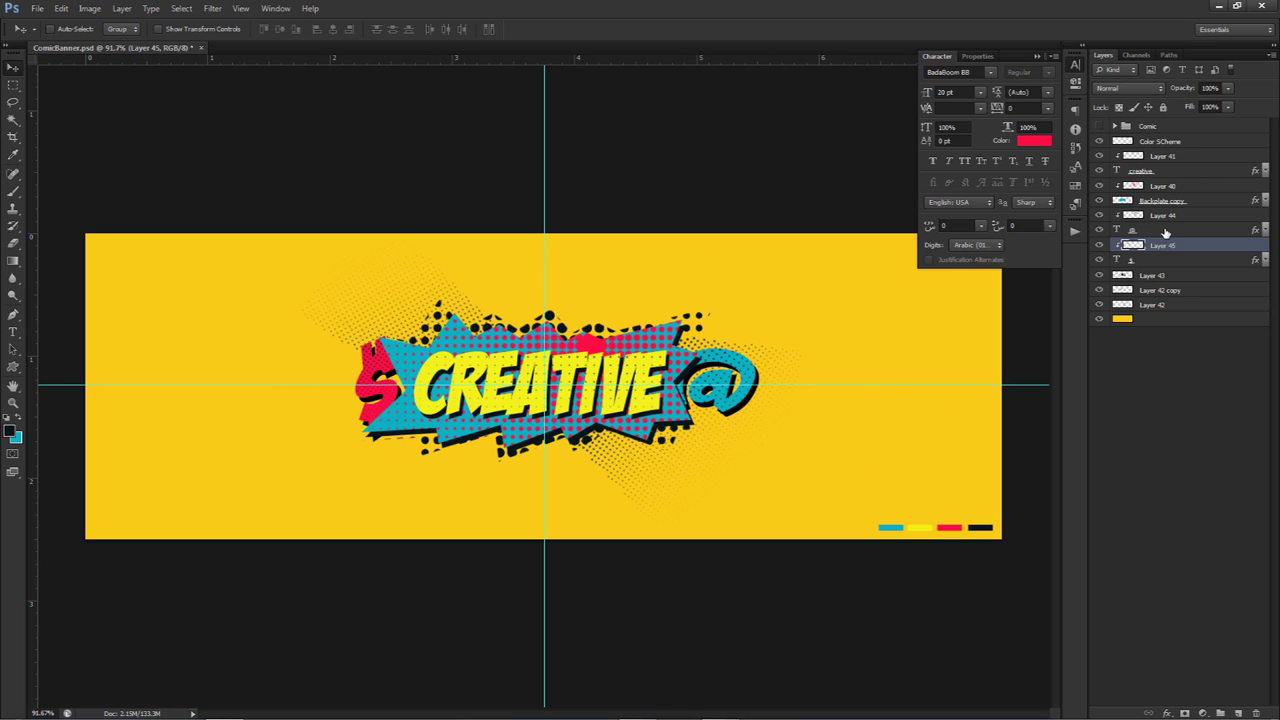
# Change the text of the right-hand @ symbol to #
pyautogui.hotkey('alt', ']')
pyautogui.hotkey('ctrl', 't')
pyautogui.moveTo(863, 377); pyautogui.dragTo(840, 305)
pyautogui.hotkey('ctrl', 't')
pyautogui.press('Return')
pyautogui.press('t')
pyautogui.click(736, 400)
pyautogui.write('#')
pyautogui.click(584, 29)
pyautogui.press('v')
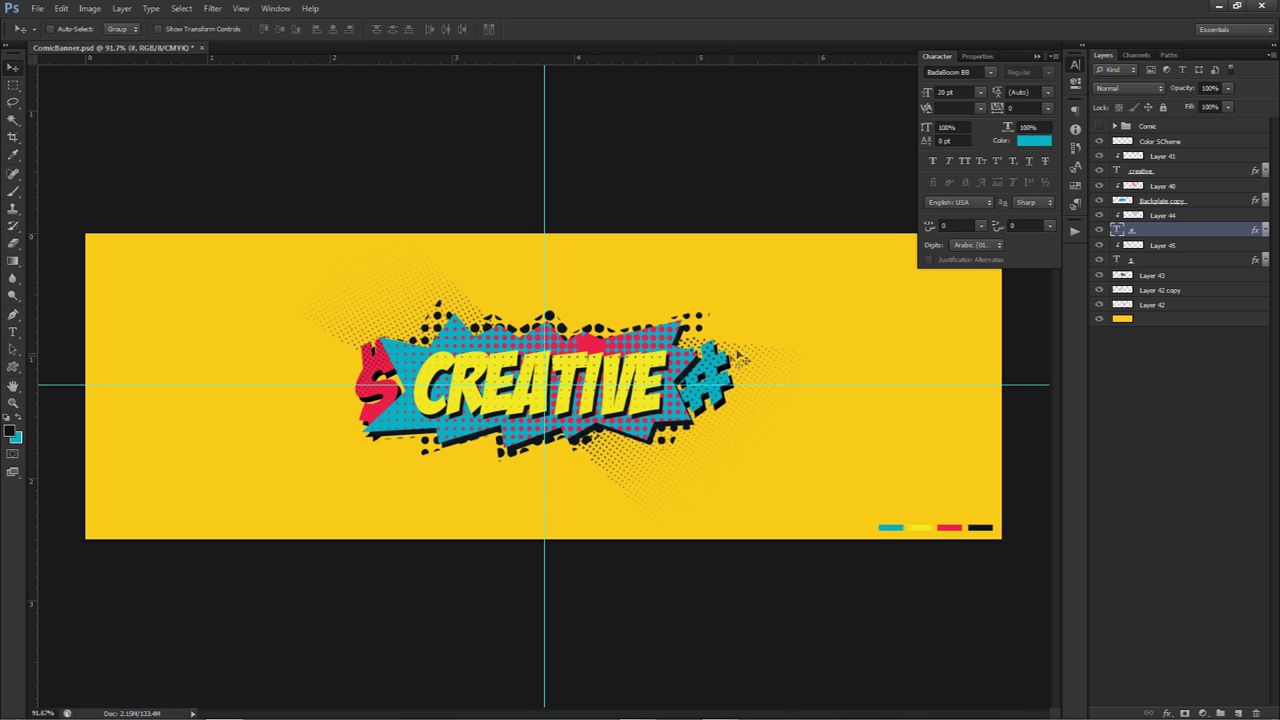
# Scale the # symbol up to about 22.52 pt
pyautogui.hotkey('ctrl', 't')
pyautogui.moveTo(748, 323); pyautogui.dragTo(758, 320)
pyautogui.press('Return')
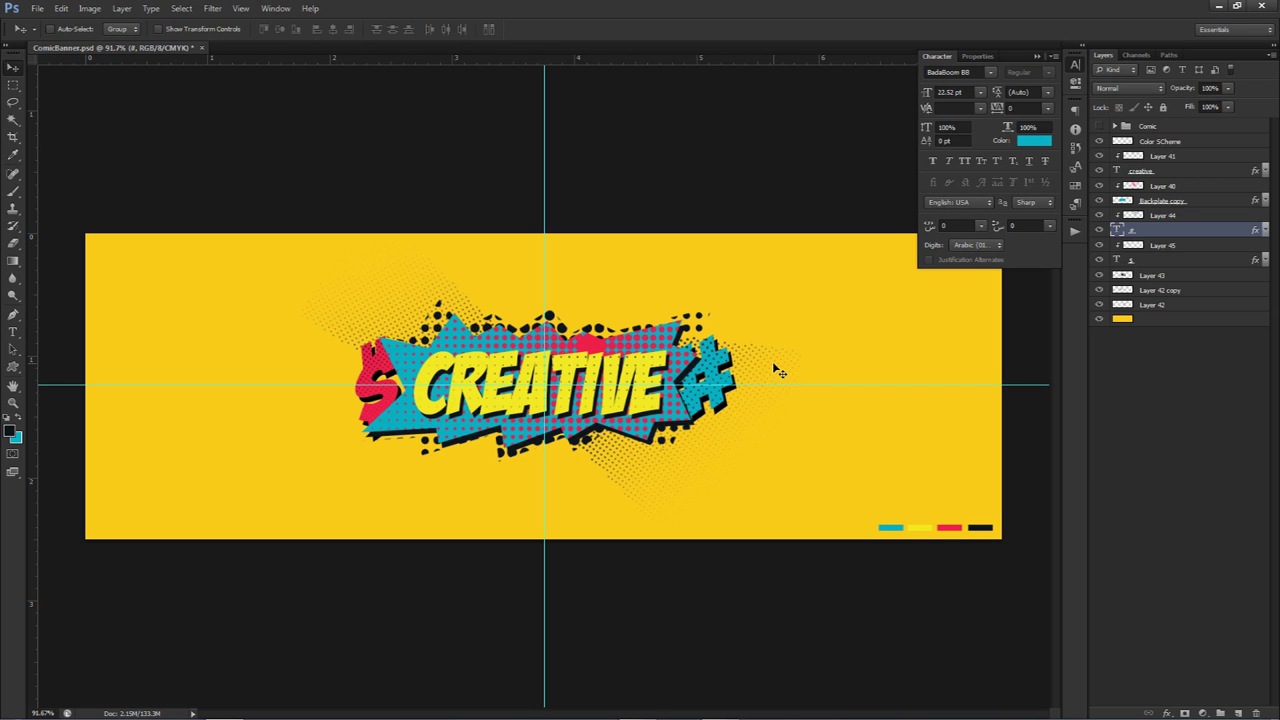
# Add a new layer directly above the yellow background and stamp a dark grunge texture across the whole banner with a splatter brush at about 630 px
pyautogui.click(1150, 317)
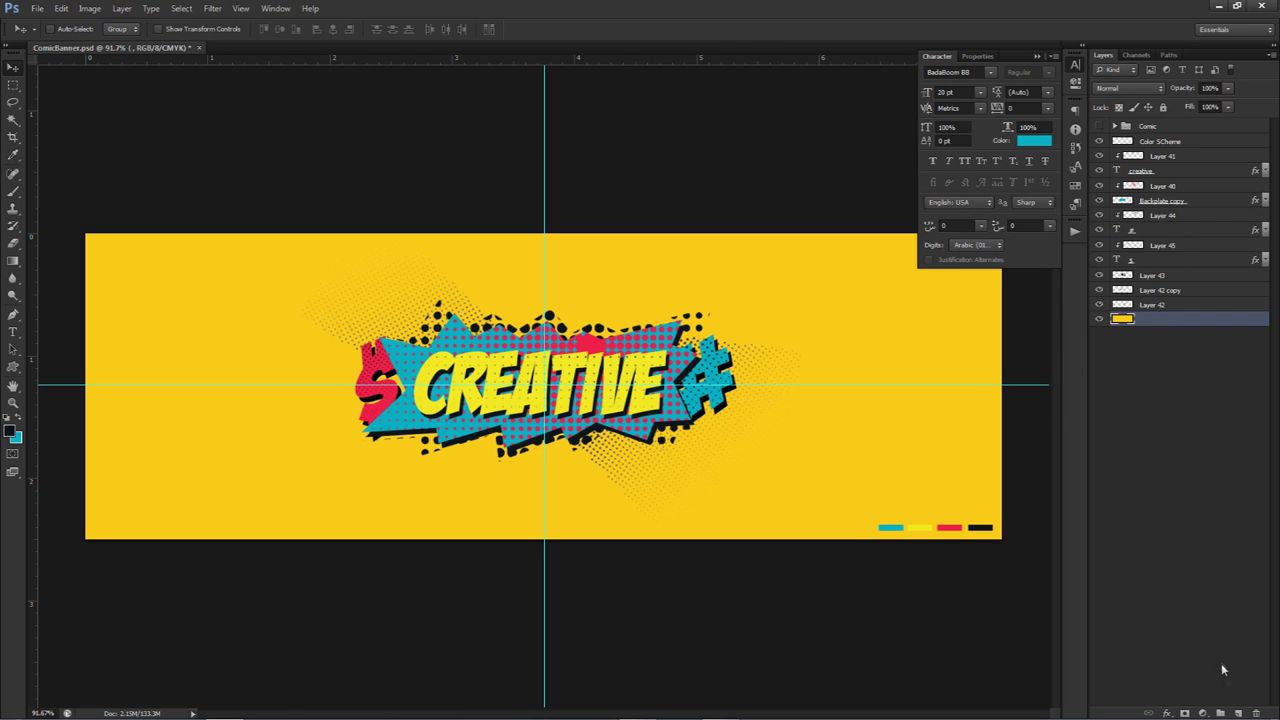
pyautogui.click(1238, 712)
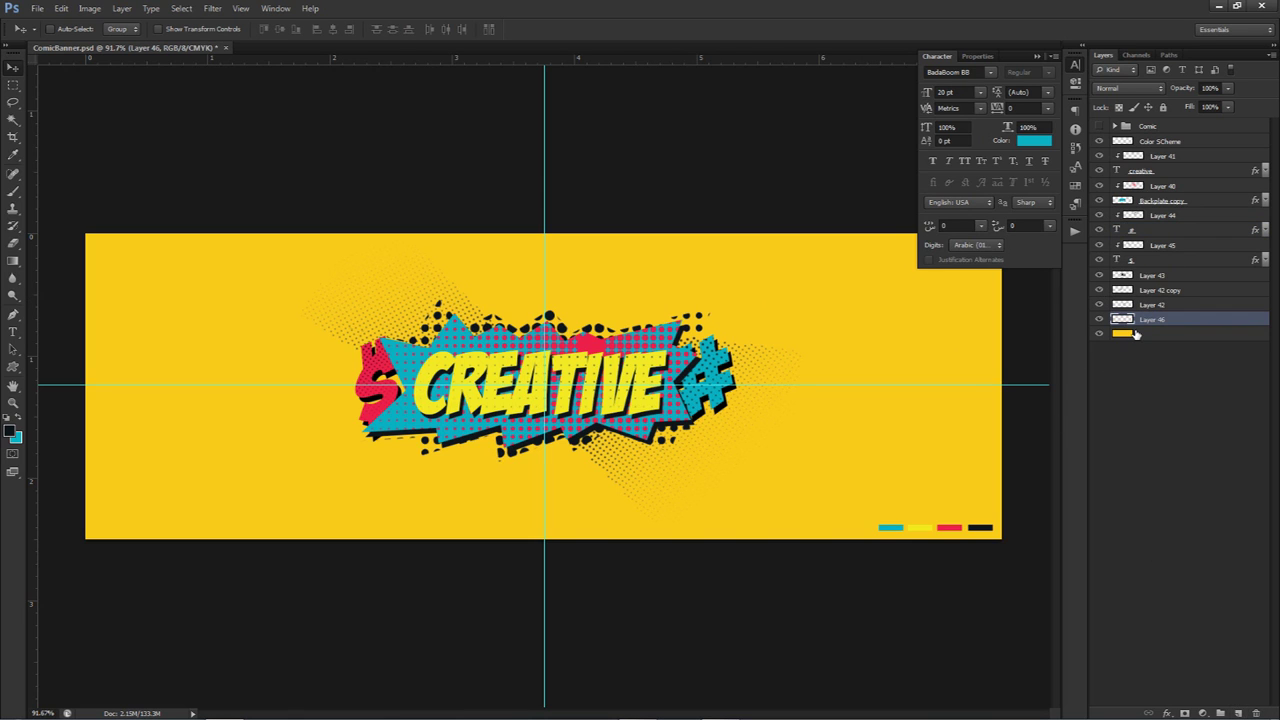
pyautogui.press('b')
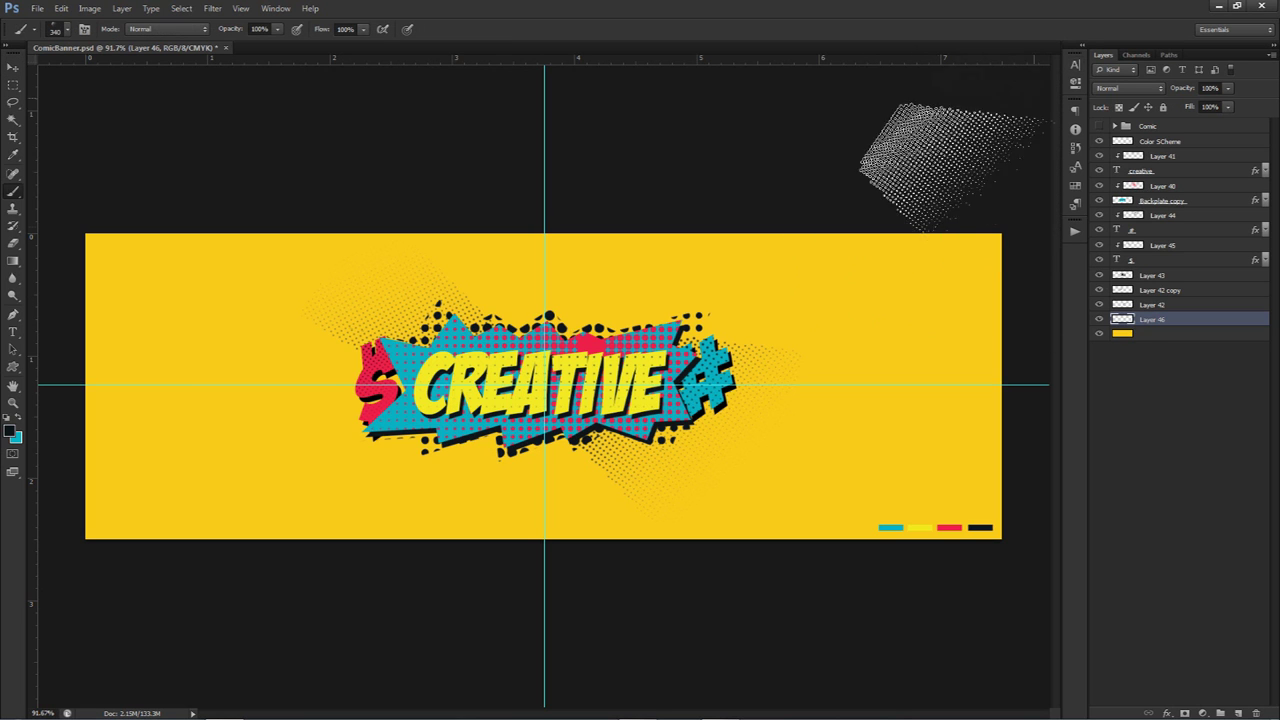
pyautogui.rightClick(895, 318)
pyautogui.moveTo(840, 305)
pyautogui.mouseDown()
pyautogui.moveTo(620, 283)
pyautogui.moveTo(189, 277)
pyautogui.moveTo(306, 297)
pyautogui.mouseUp()
pyautogui.moveTo(814, 322); pyautogui.dragTo(712, 318)
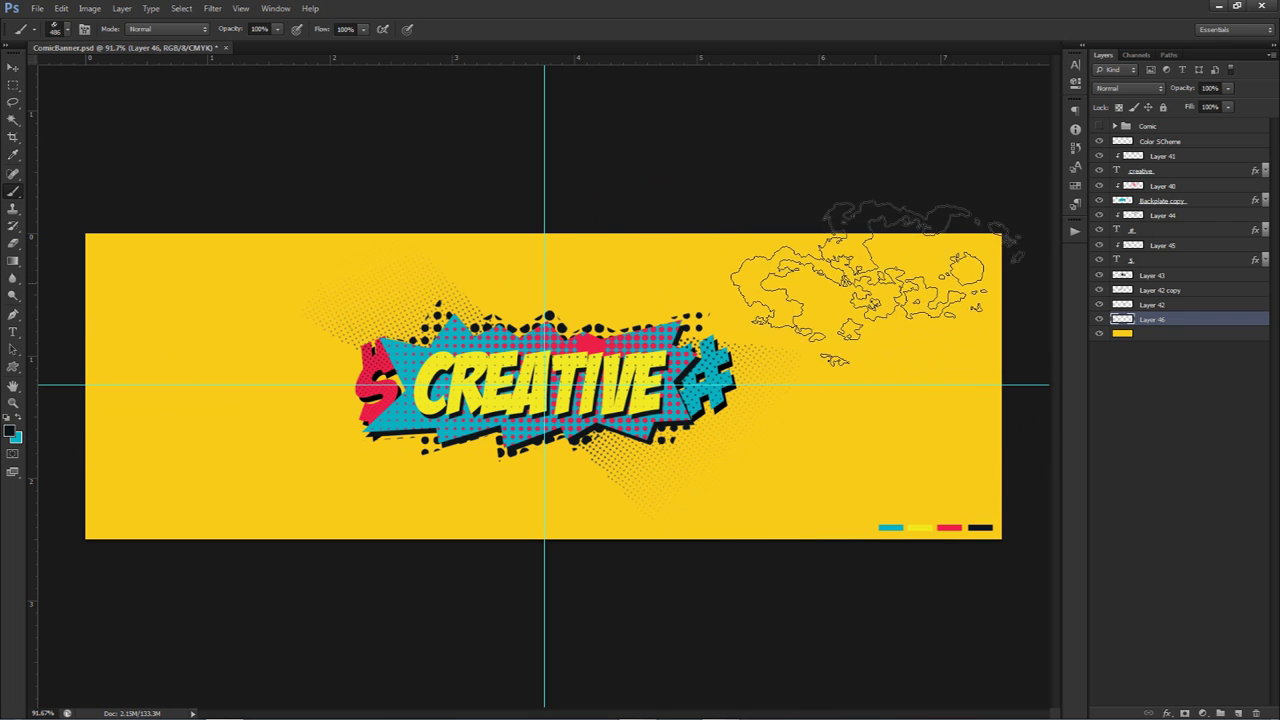
pyautogui.moveTo(890, 280)
pyautogui.mouseDown()
pyautogui.moveTo(914, 272)
pyautogui.moveTo(900, 277)
pyautogui.mouseUp()
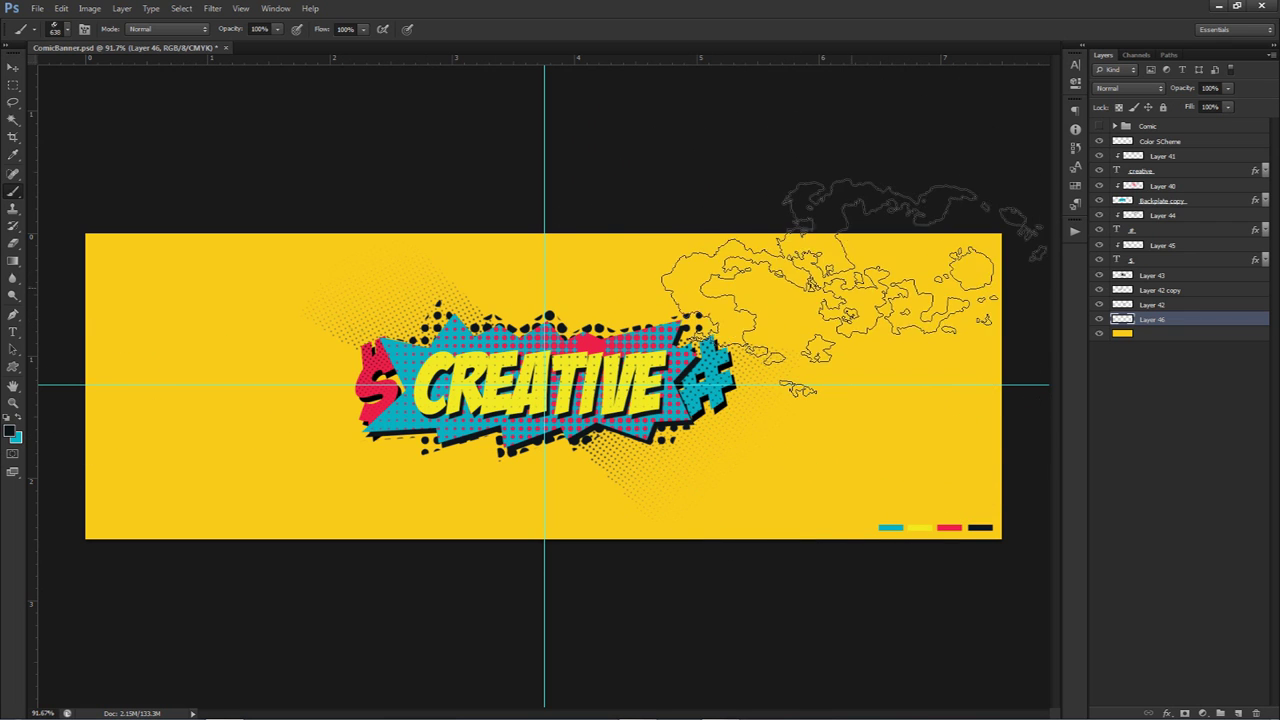
pyautogui.click(850, 282)
pyautogui.moveTo(860, 515)
pyautogui.mouseDown()
pyautogui.moveTo(548, 481)
pyautogui.moveTo(542, 266)
pyautogui.moveTo(312, 342)
pyautogui.moveTo(236, 427)
pyautogui.moveTo(231, 460)
pyautogui.moveTo(210, 305)
pyautogui.mouseUp()
pyautogui.click(210, 300)
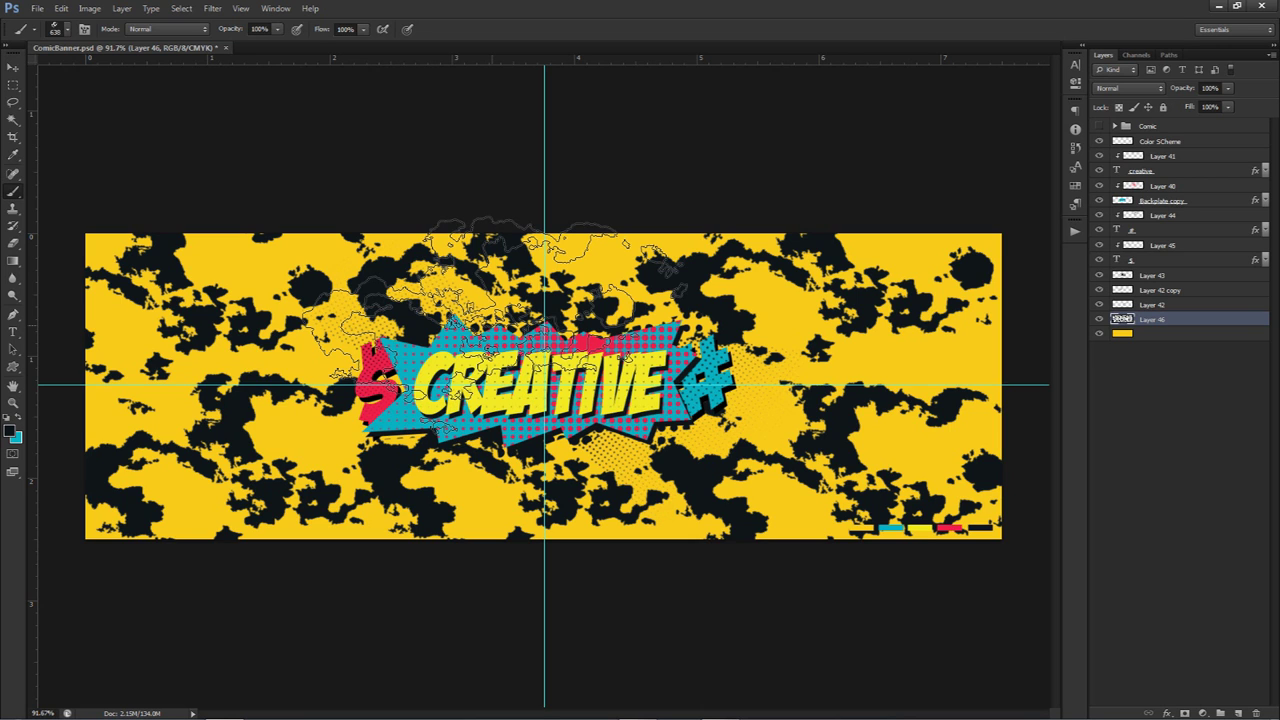
# Set the grunge texture layer to Overlay at 20% opacity and compare the banner with and without it
pyautogui.click(1117, 92)
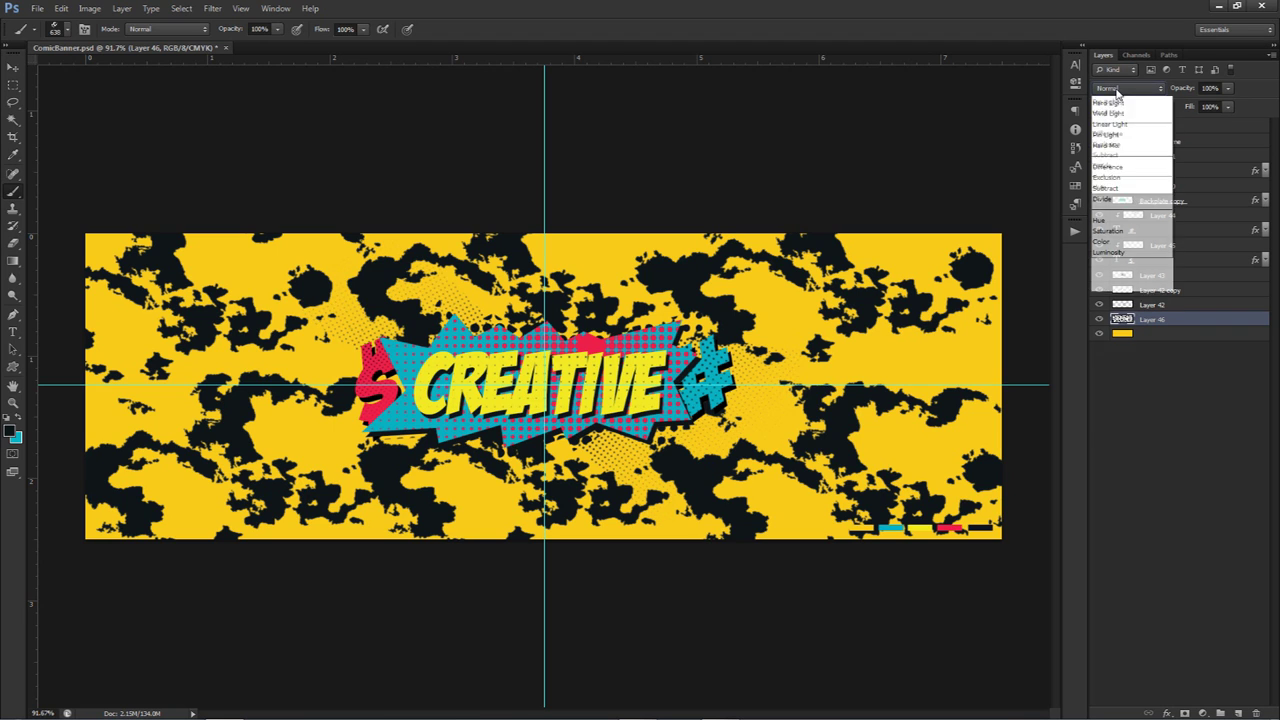
pyautogui.click(1120, 262)
pyautogui.click(1210, 88)
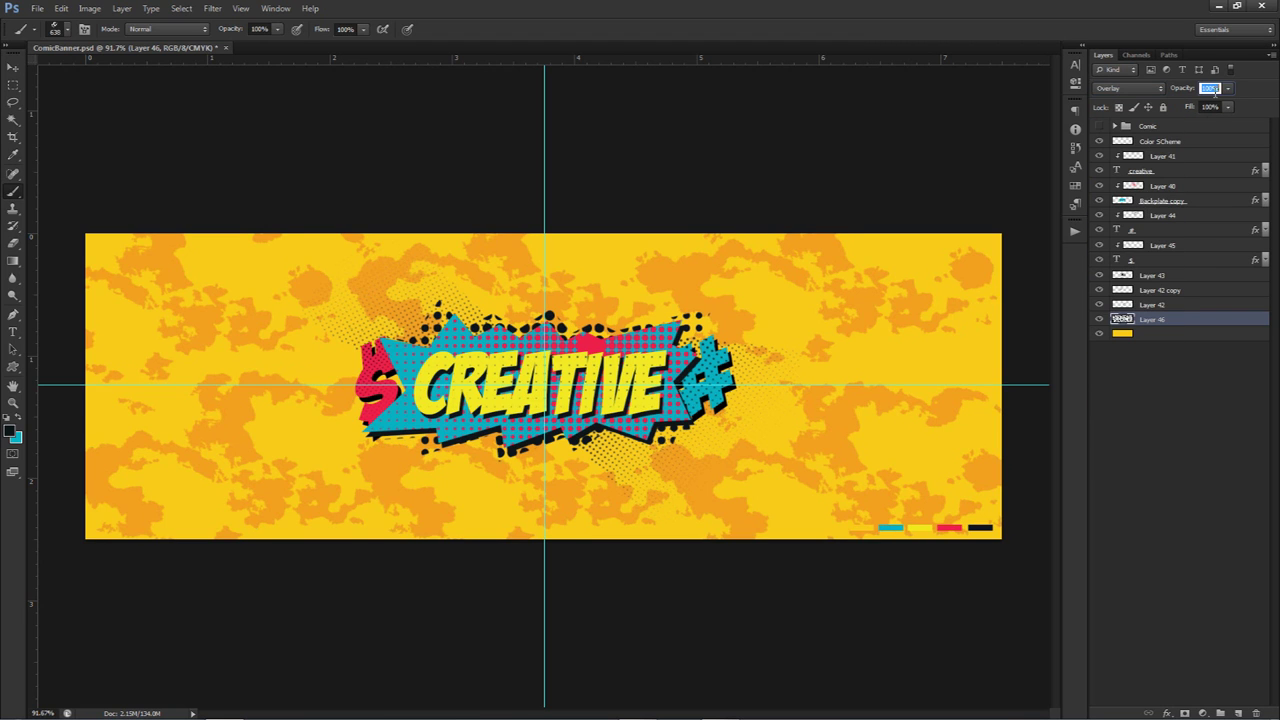
pyautogui.write('25')
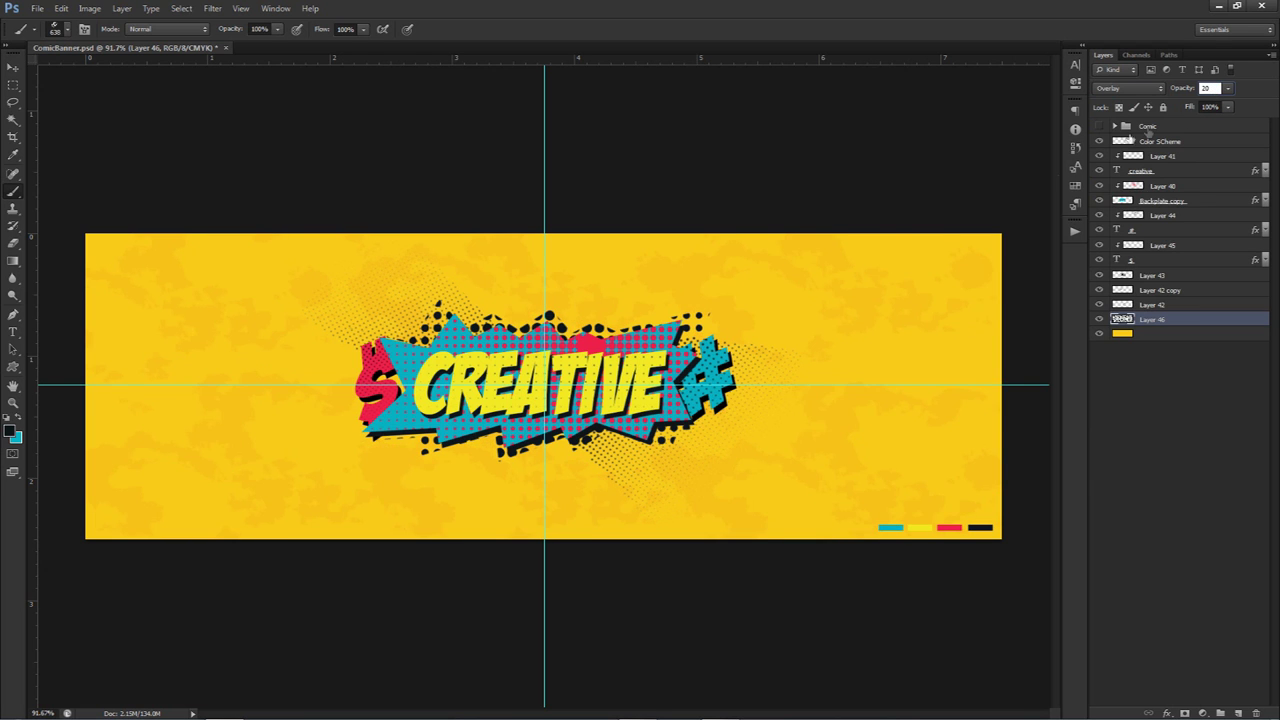
pyautogui.click(1099, 319)
pyautogui.click(1100, 320)
pyautogui.press('v')
pyautogui.click(1099, 319)
pyautogui.click(1099, 319)
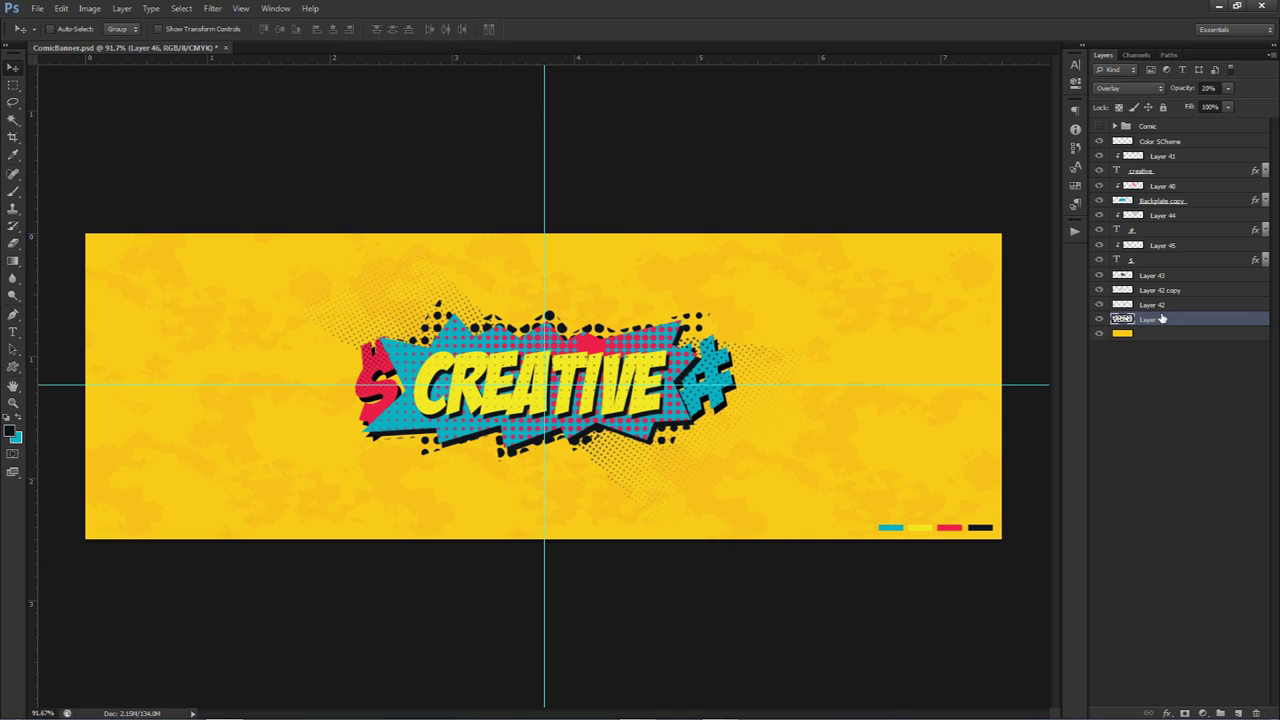
# Add a layer above the grunge texture and prepare the Gradient tool with red #fb0e46 as foreground and teal #0bb1c1 as background
pyautogui.click(1238, 713)
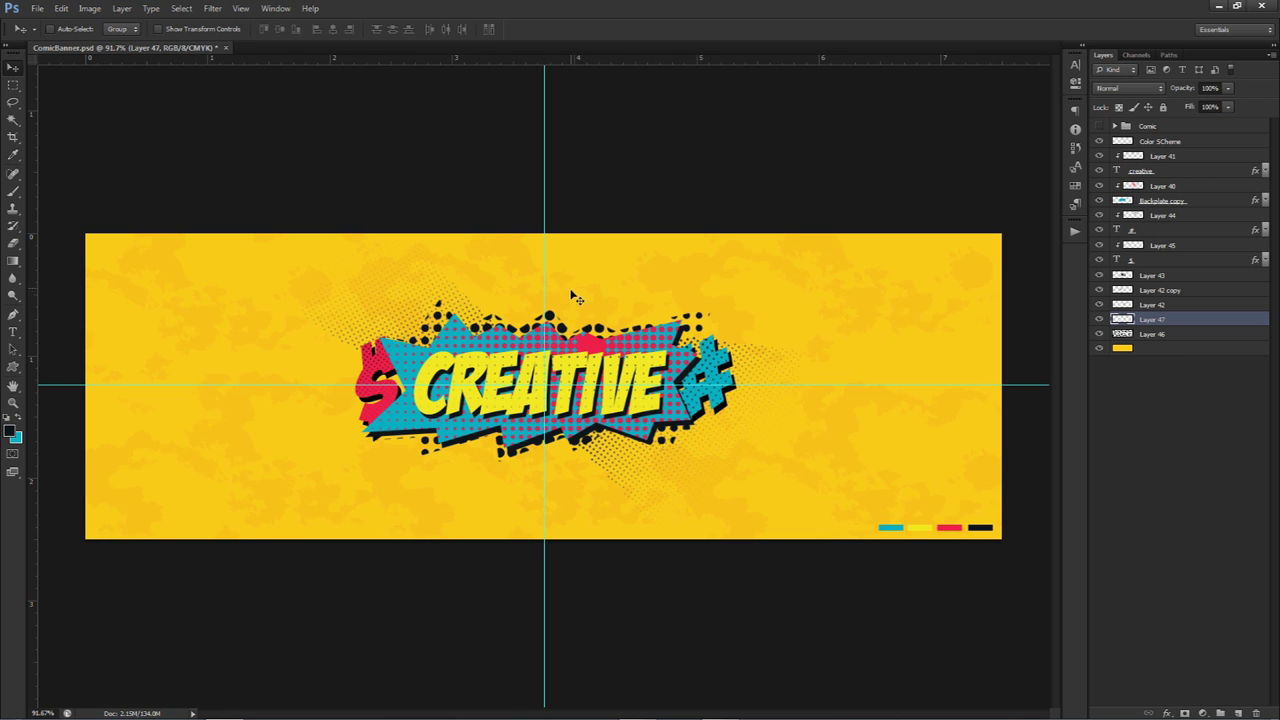
pyautogui.press('g')
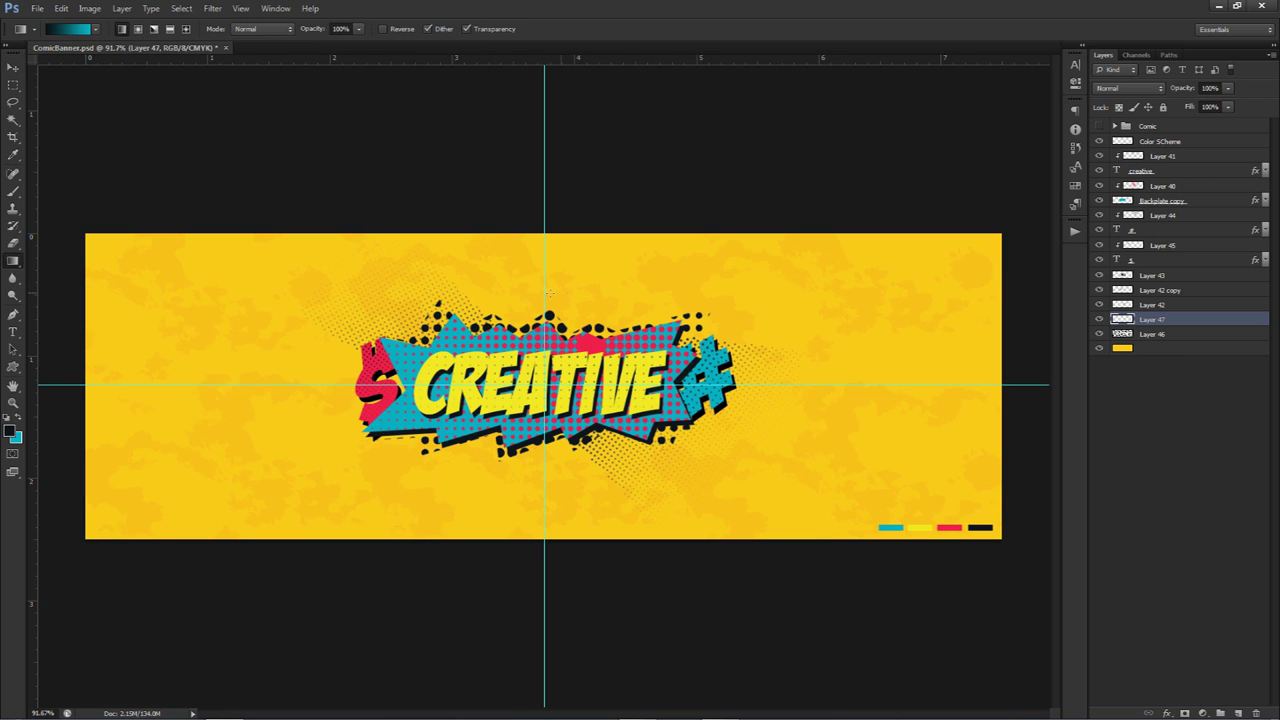
pyautogui.rightClick(12, 262)
pyautogui.click(79, 260)
pyautogui.click(10, 432)
pyautogui.click(591, 346)
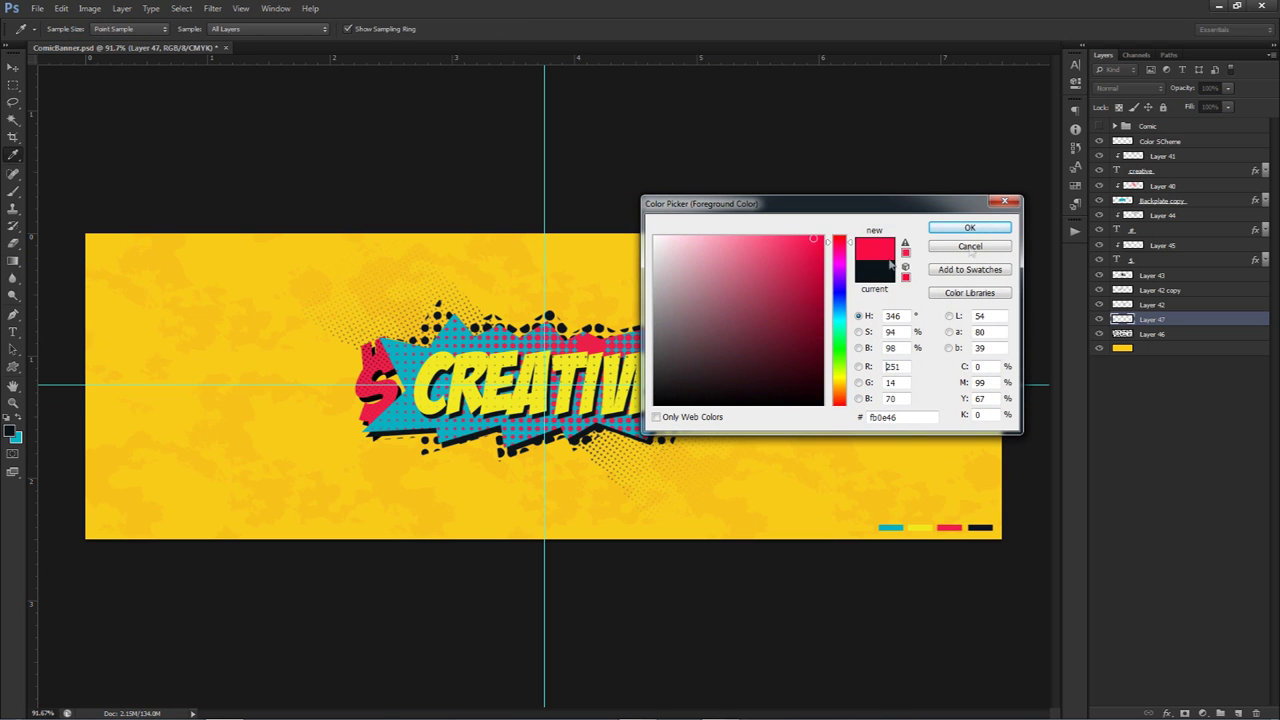
pyautogui.click(969, 227)
pyautogui.click(15, 440)
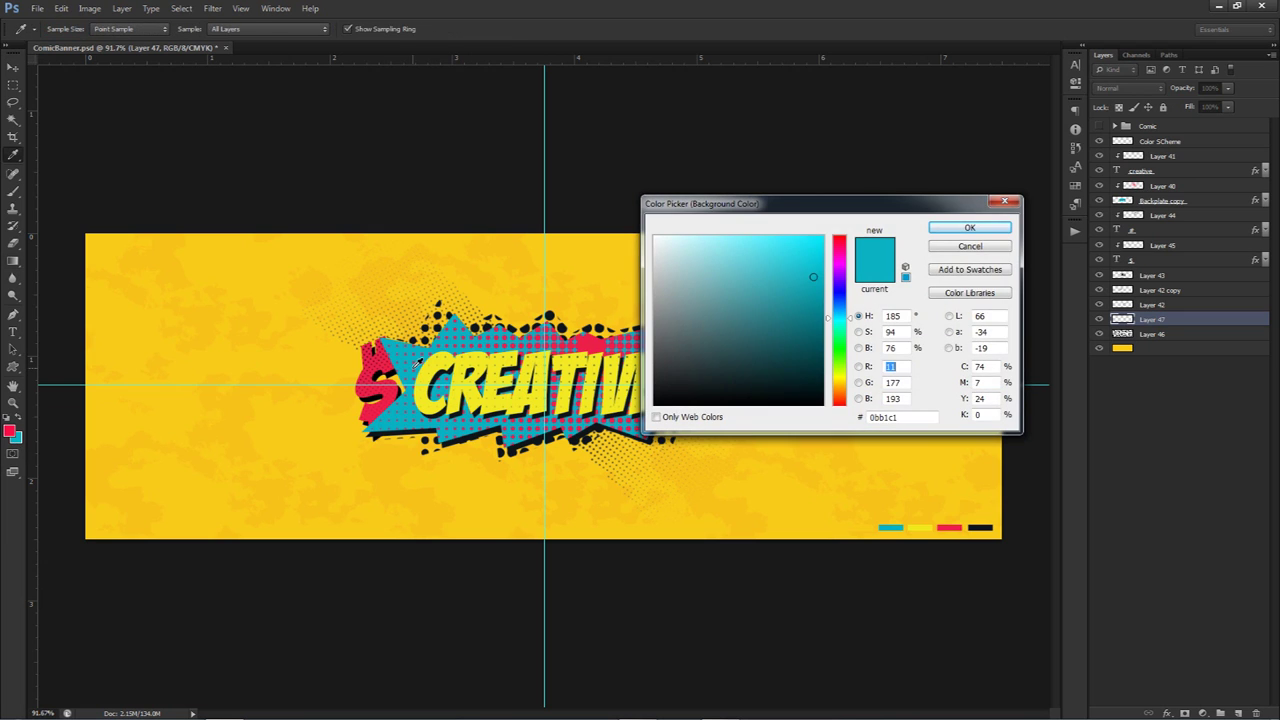
pyautogui.click(968, 228)
pyautogui.press('g')
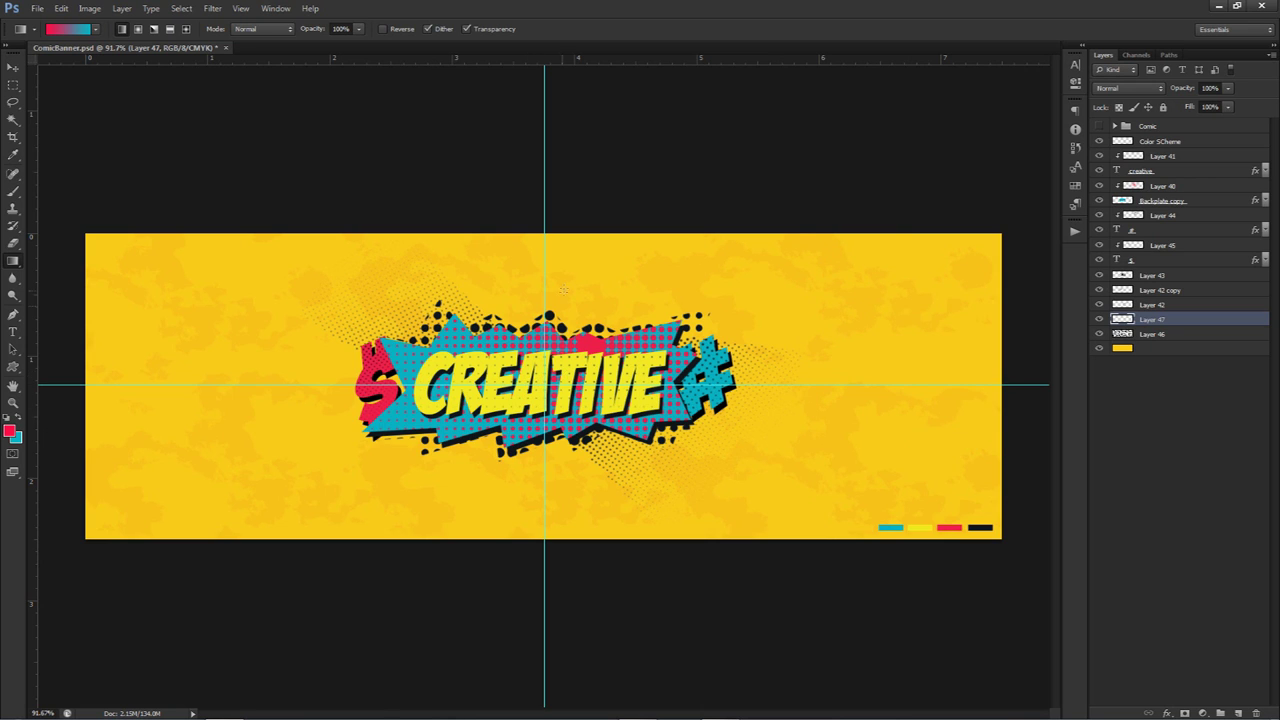
# Draw a very short vertical gradient at the banner's centre, with teal filling the upper half and red the lower, and hide the guides
pyautogui.moveTo(16, 263); pyautogui.dragTo(50, 262)
pyautogui.moveTo(556, 322); pyautogui.dragTo(557, 186)
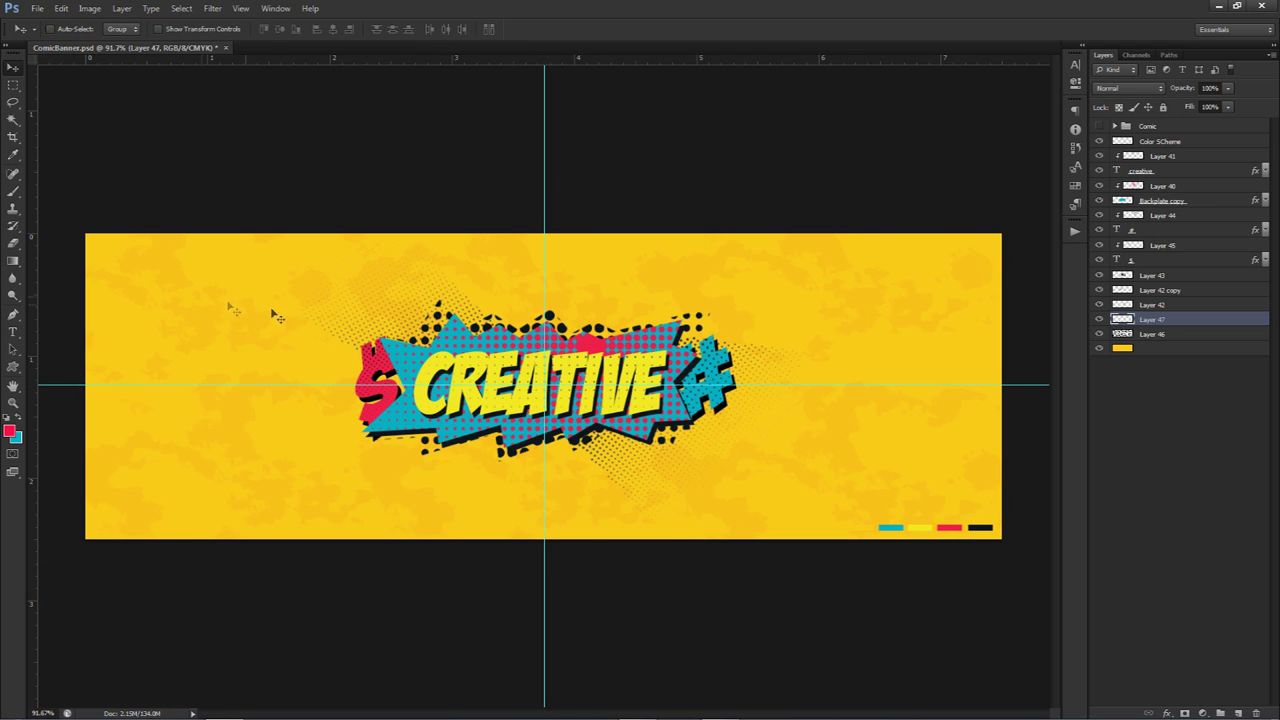
pyautogui.press('g')
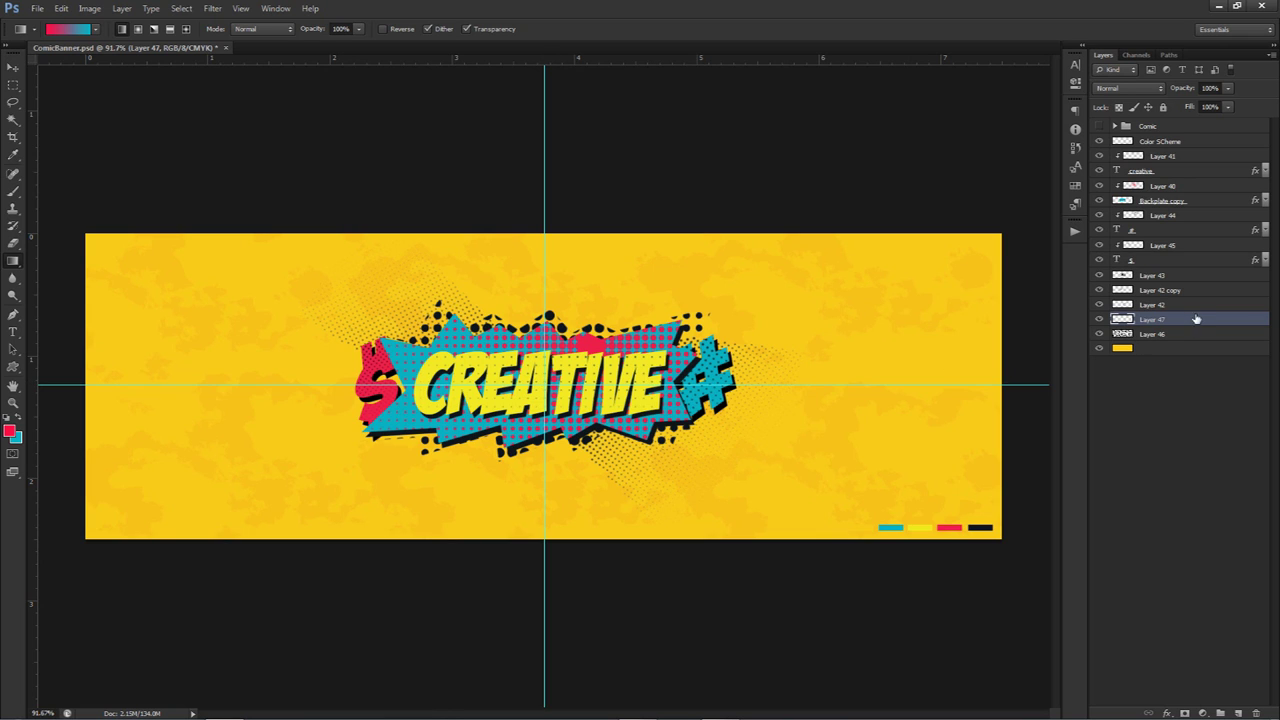
pyautogui.moveTo(544, 388); pyautogui.dragTo(544, 377)
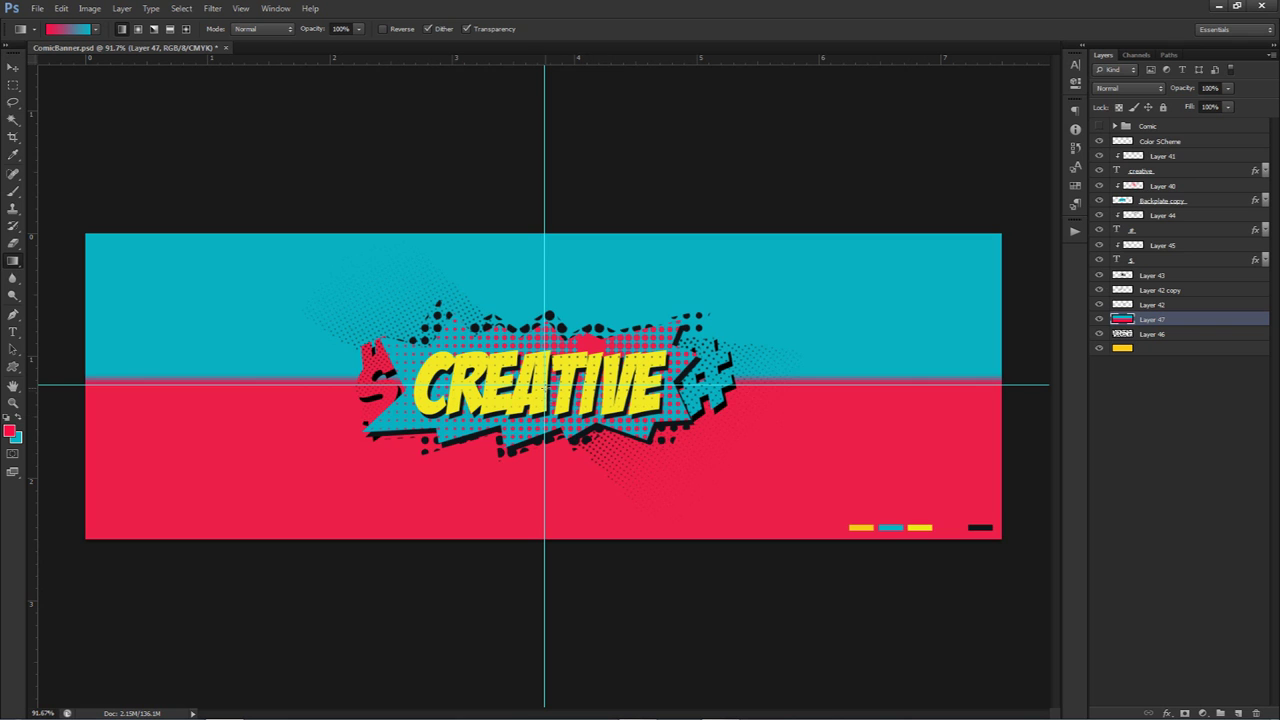
pyautogui.hotkey('ctrl', 'z')
pyautogui.hotkey('ctrl', 'z')
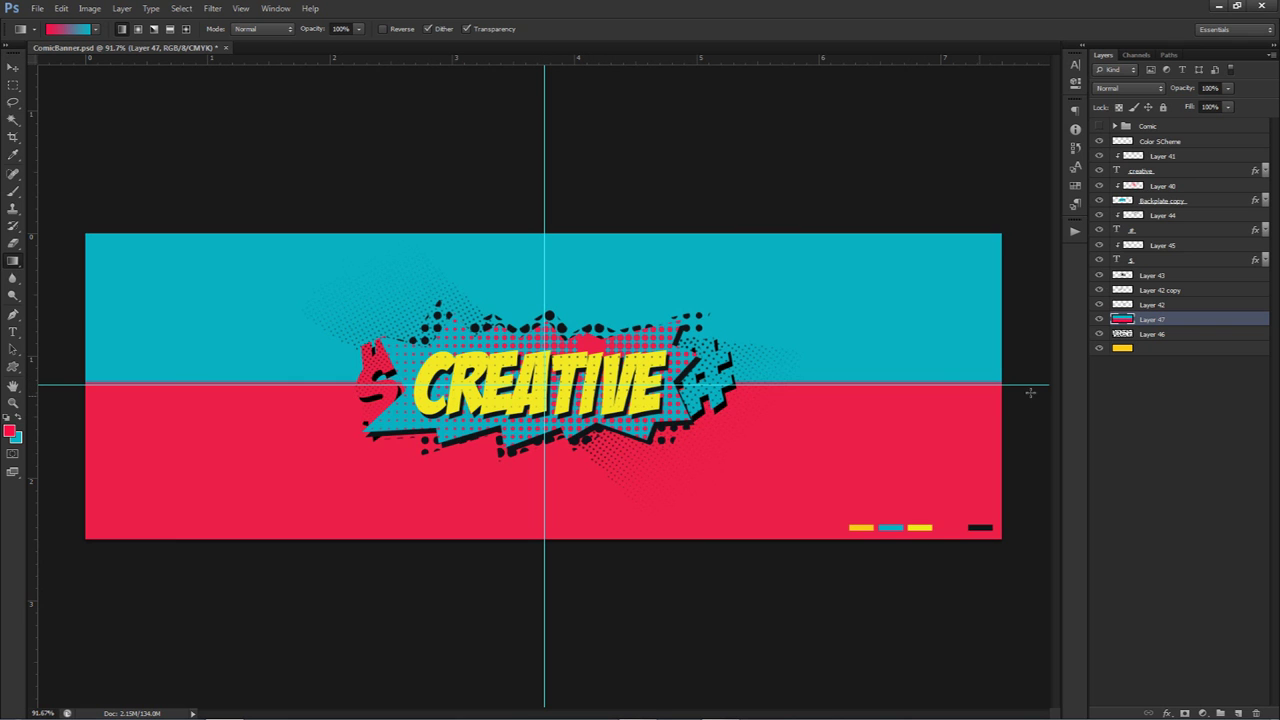
pyautogui.hotkey('ctrl', ';')
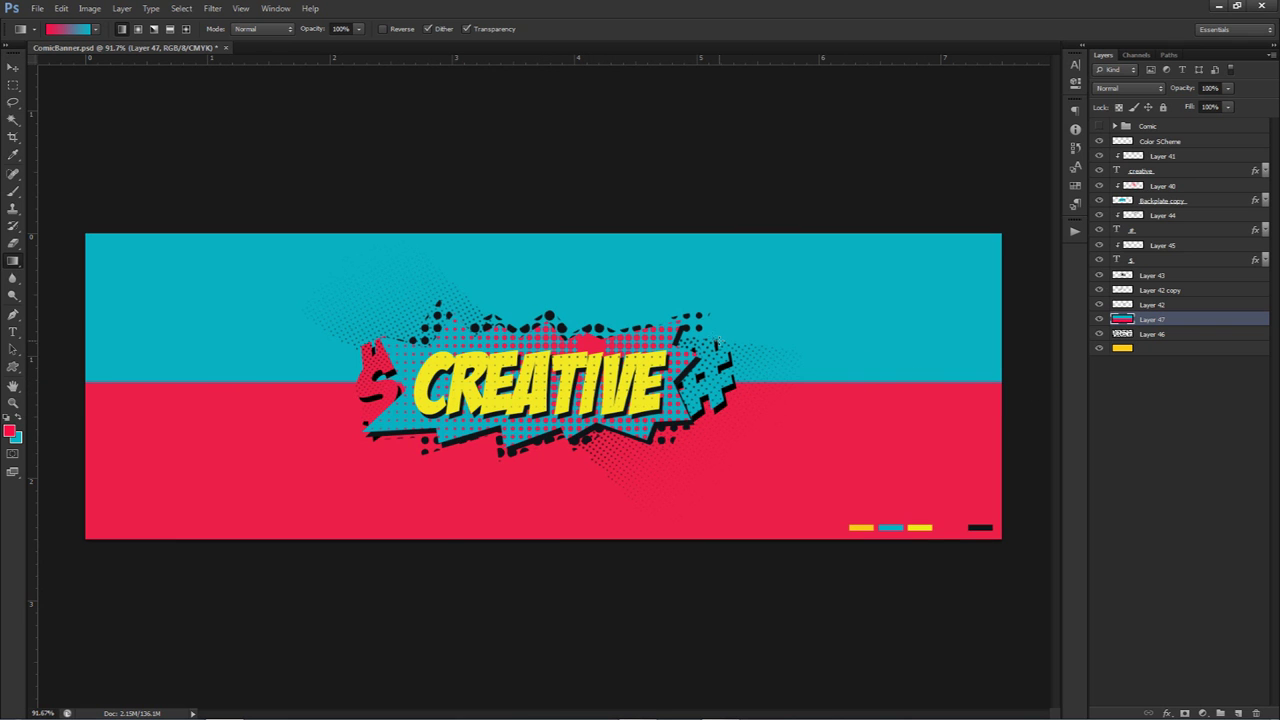
# Apply a square Wave filter to the gradient layer, with wavelength 201 to 202, horizontal scale 1% and vertical scale 100%, to form vertical stripes
pyautogui.click(212, 9)
pyautogui.moveTo(245, 157)
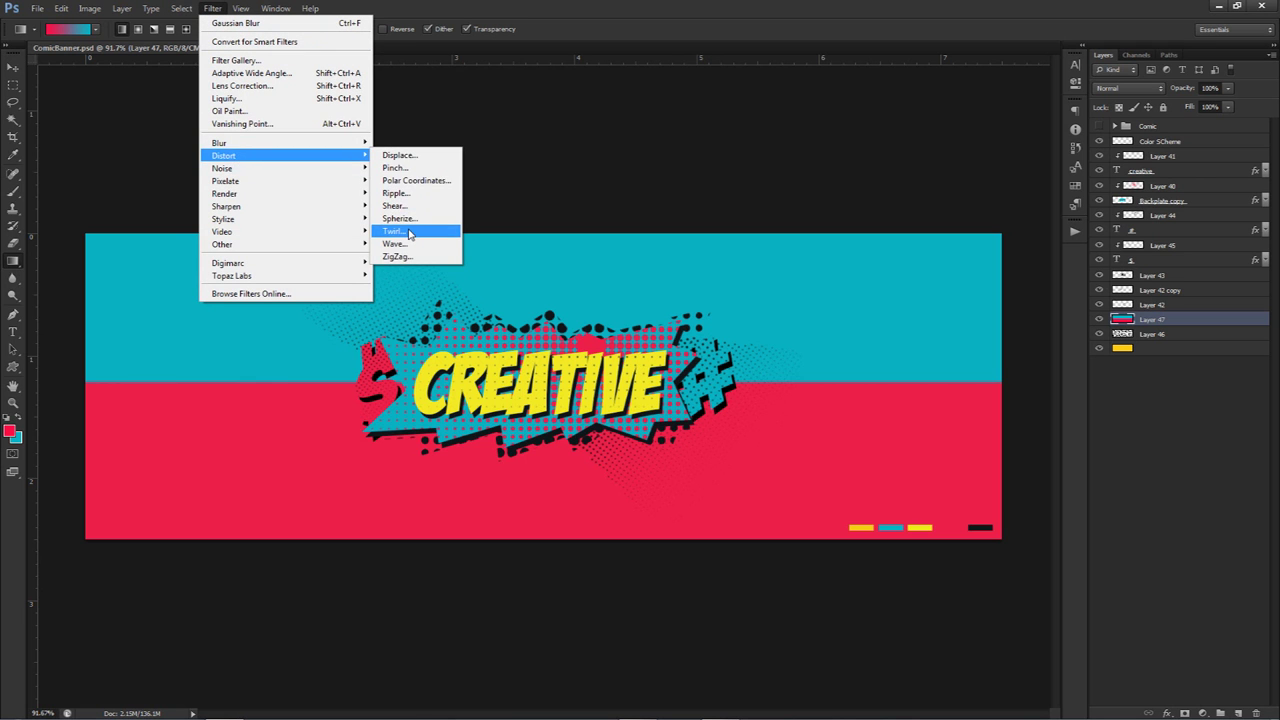
pyautogui.click(394, 244)
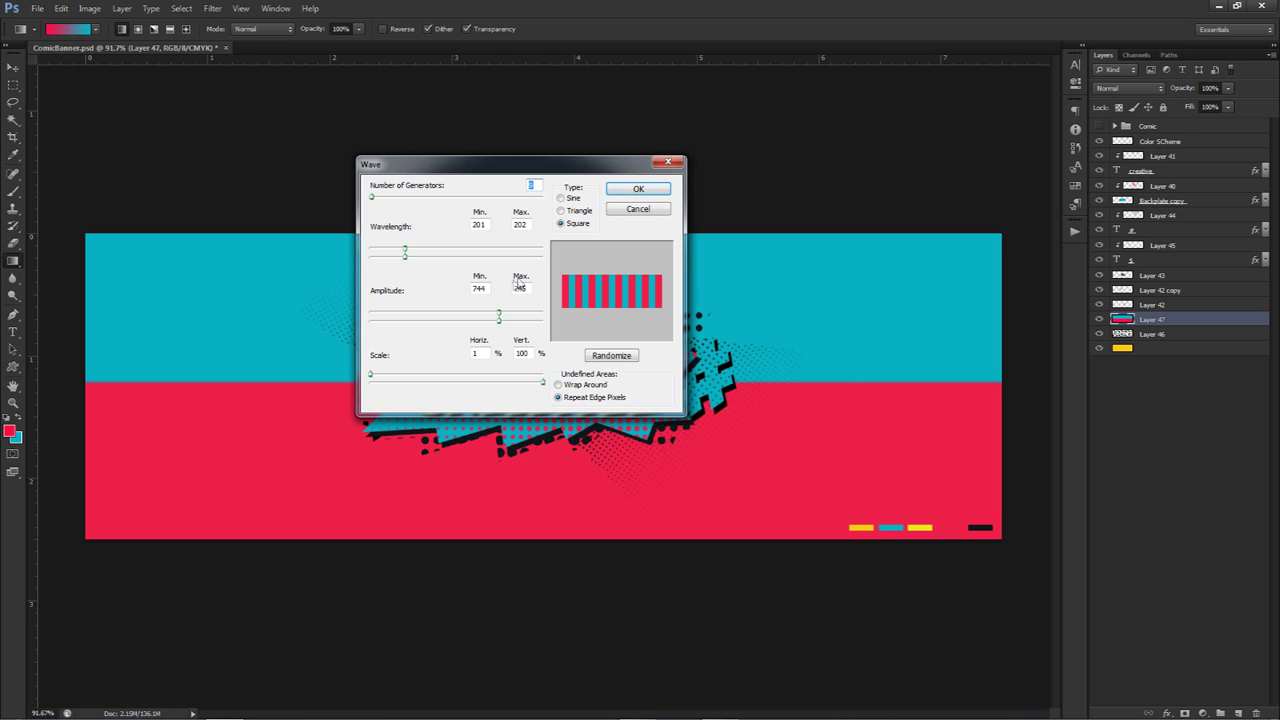
pyautogui.moveTo(500, 316); pyautogui.dragTo(507, 288)
pyautogui.click(637, 192)
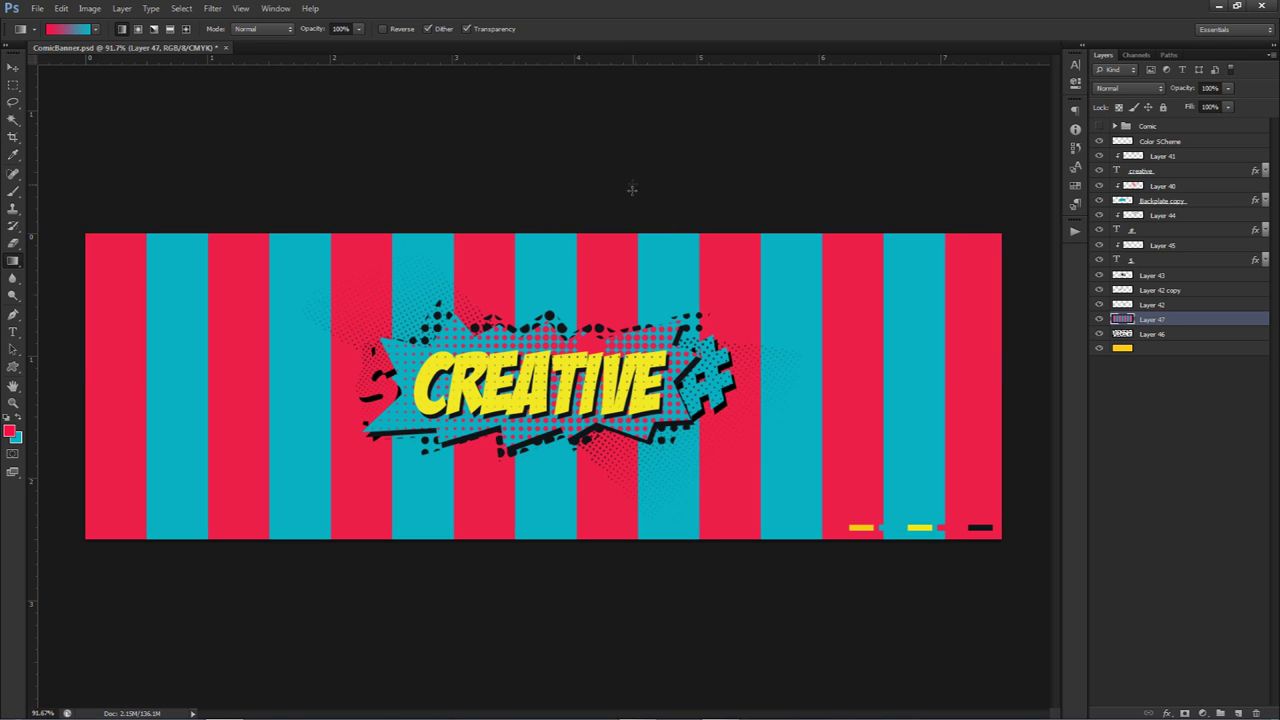
# Apply the Polar Coordinates filter to the stripes, using Rectangular to Polar, to turn them into sunburst rays
pyautogui.click(213, 8)
pyautogui.moveTo(232, 158)
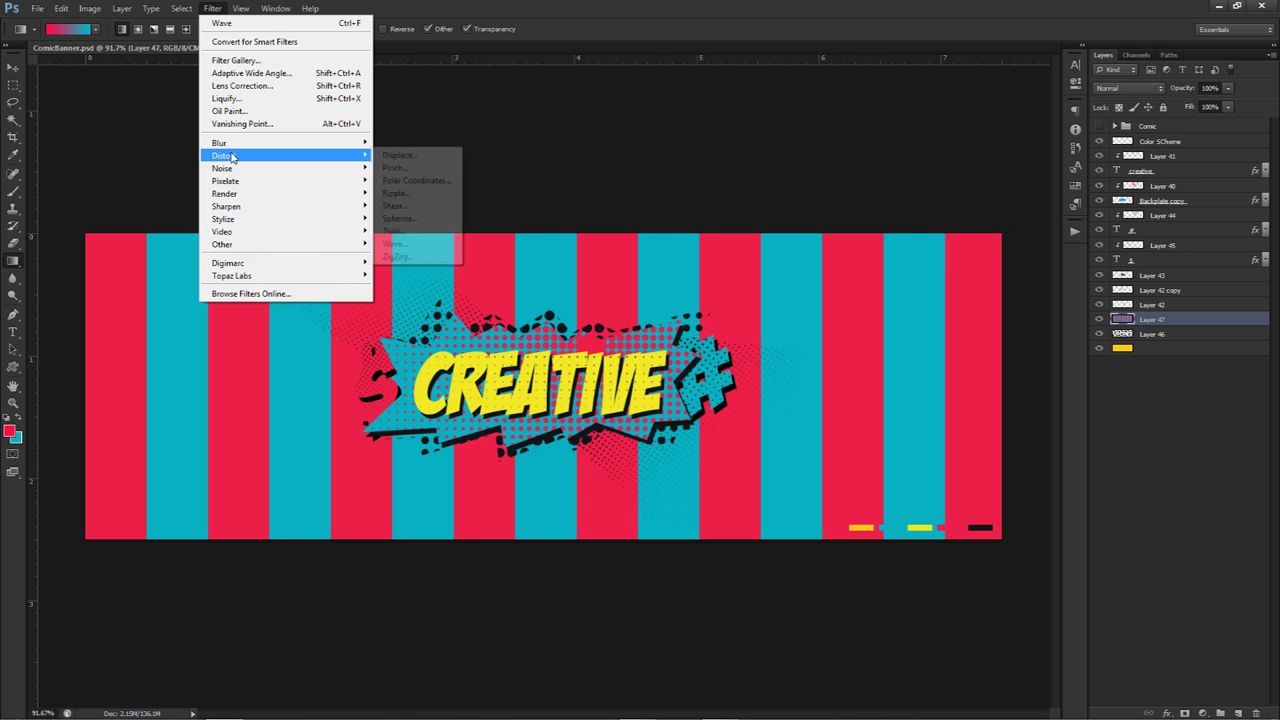
pyautogui.click(449, 183)
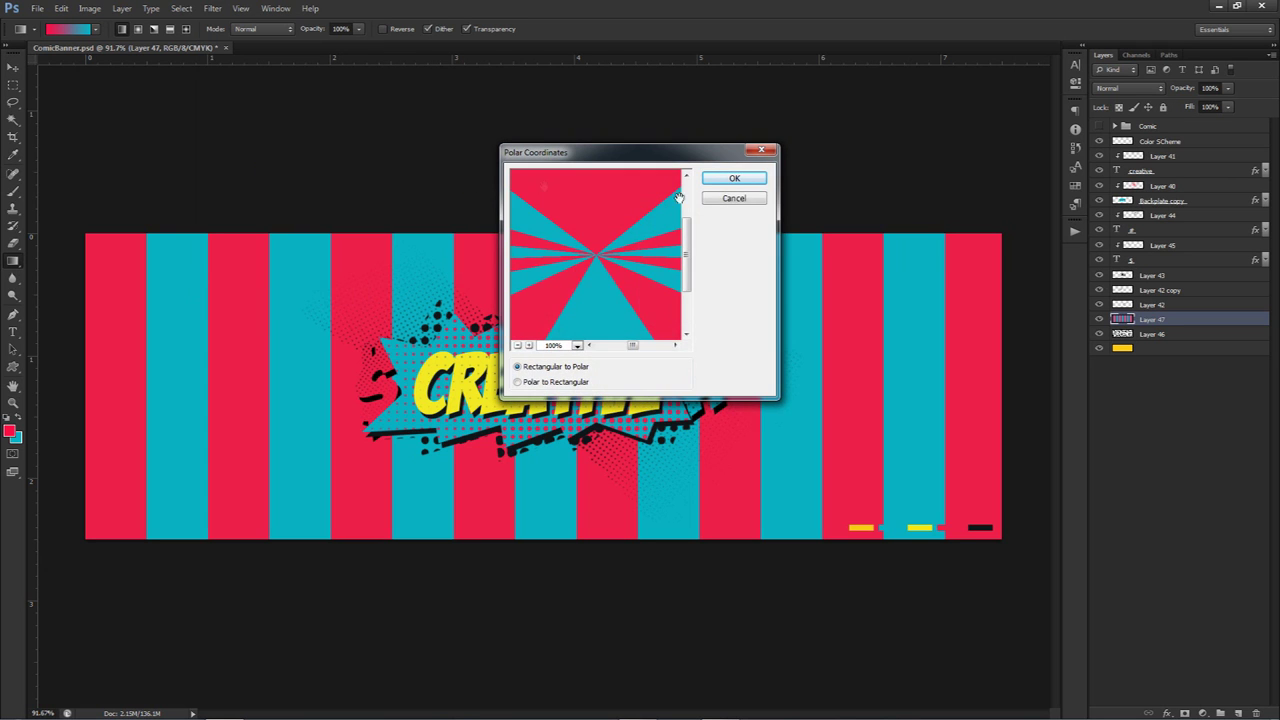
pyautogui.click(736, 179)
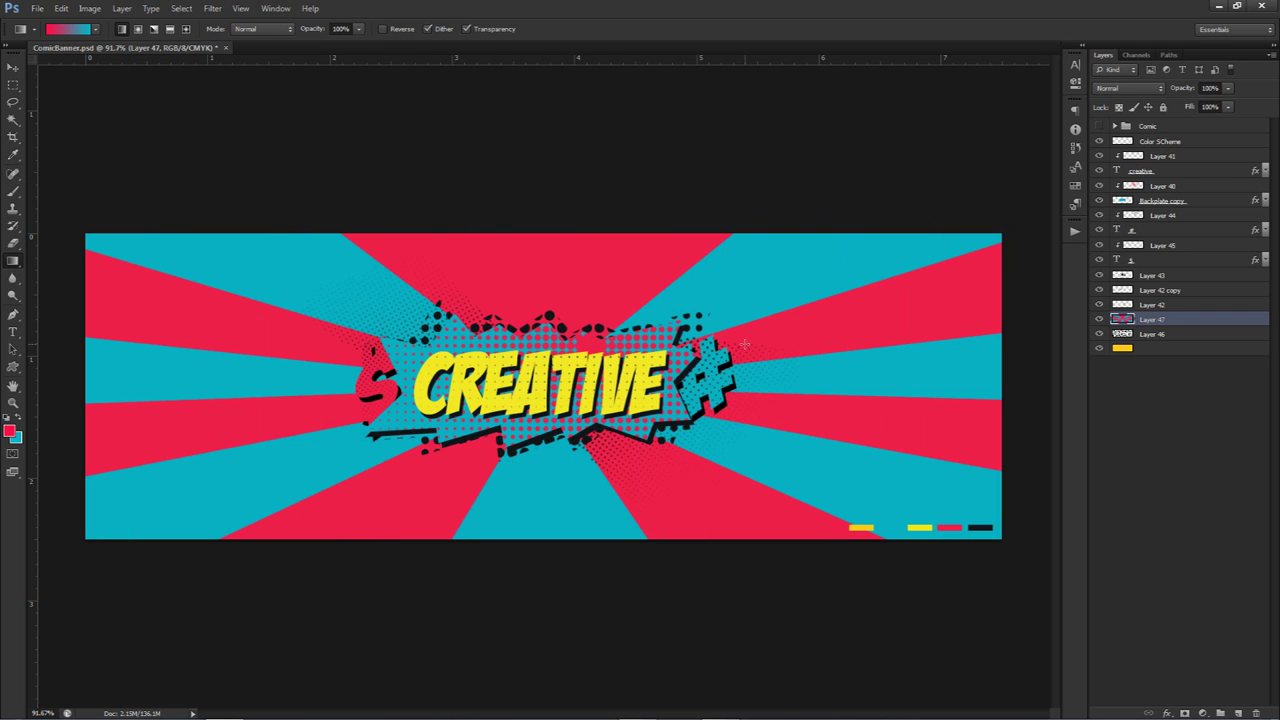
pyautogui.press('v')
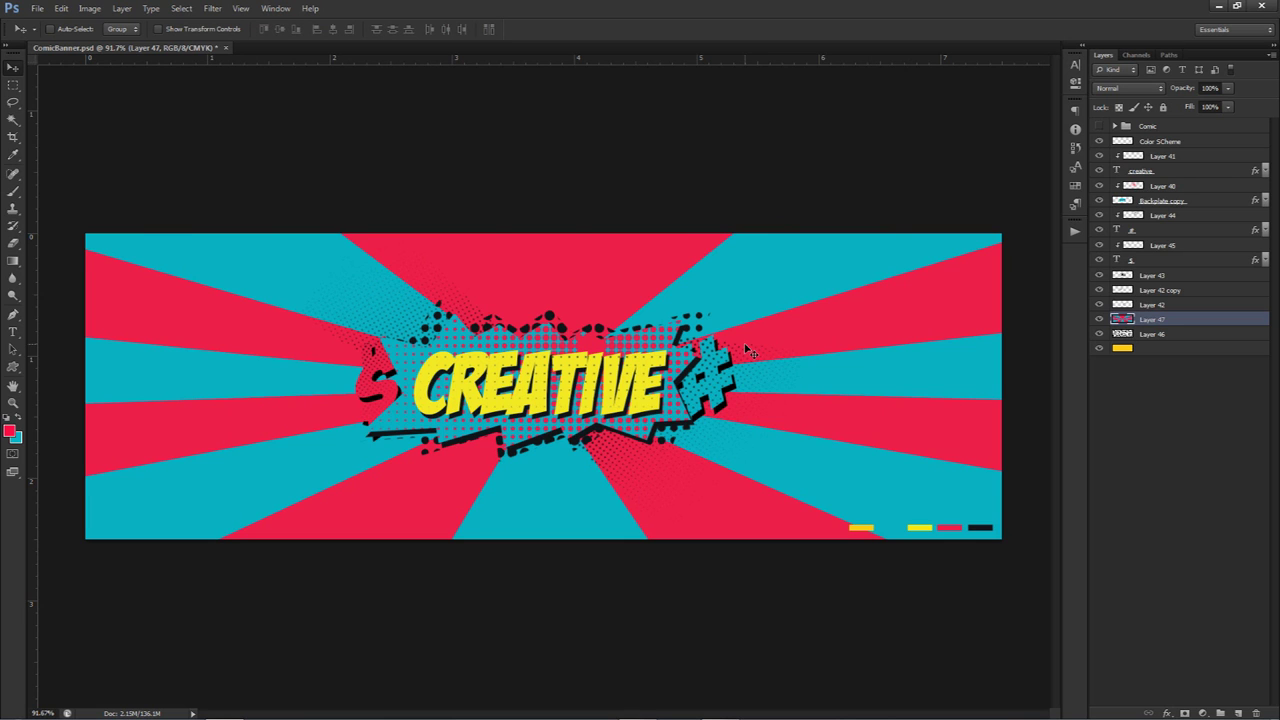
# Try the Overlay blend mode on the sunburst layer and set it back to Normal
pyautogui.click(1130, 88)
pyautogui.click(1108, 263)
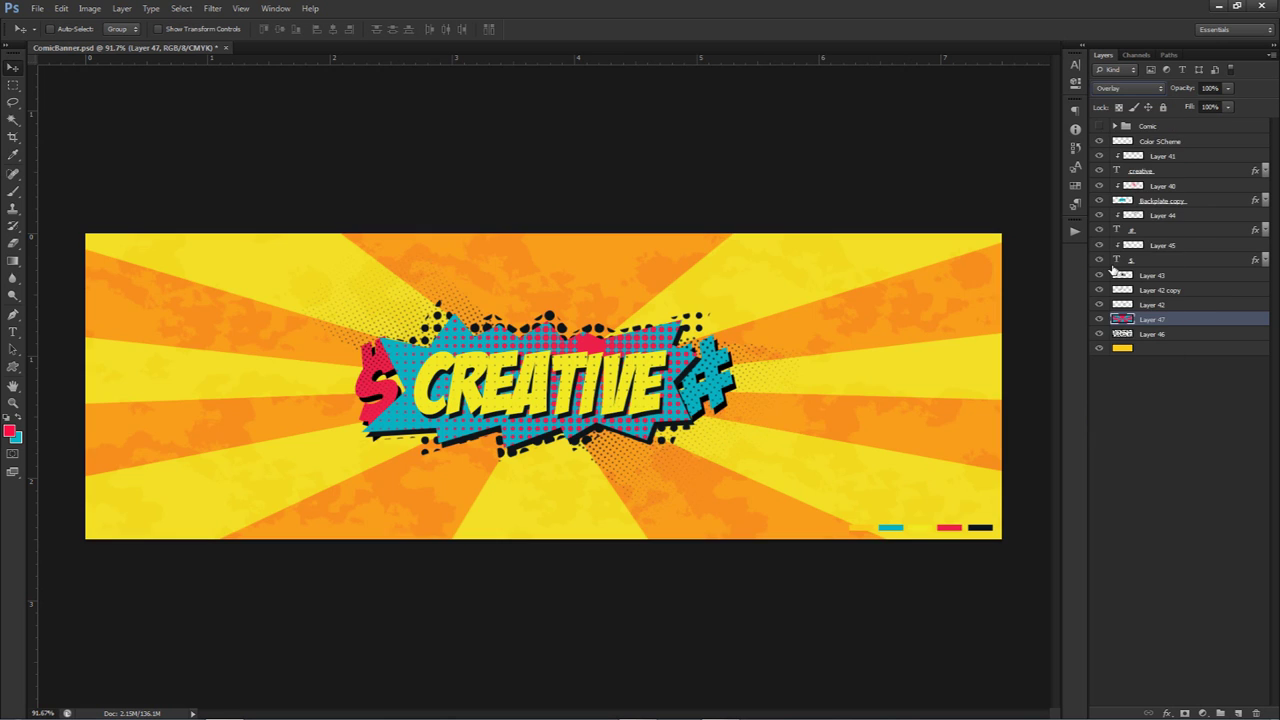
pyautogui.click(1137, 88)
pyautogui.click(1120, 91)
pyautogui.click(1099, 319)
pyautogui.click(1099, 319)
# Select the teal rays with Color Range by sampling their teal at fuzziness 200, and check the selection with the sunburst layer hidden and shown
pyautogui.click(181, 8)
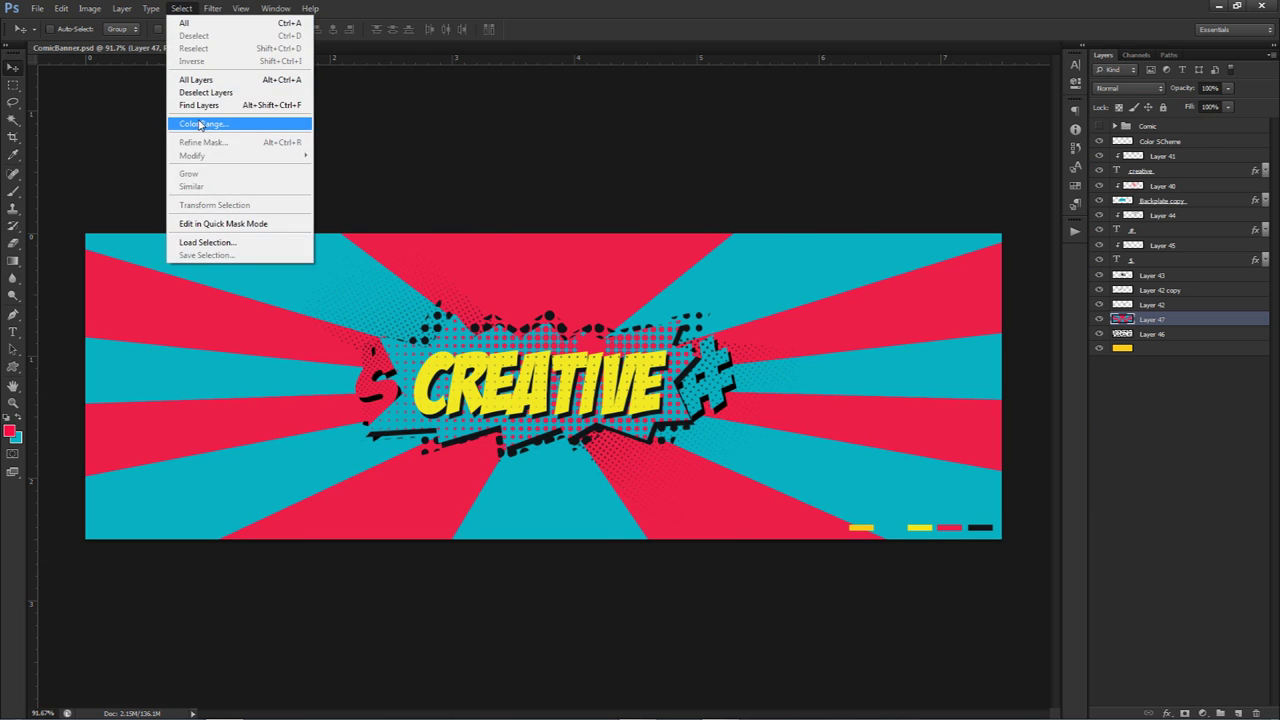
pyautogui.click(215, 124)
pyautogui.moveTo(637, 205); pyautogui.dragTo(500, 180)
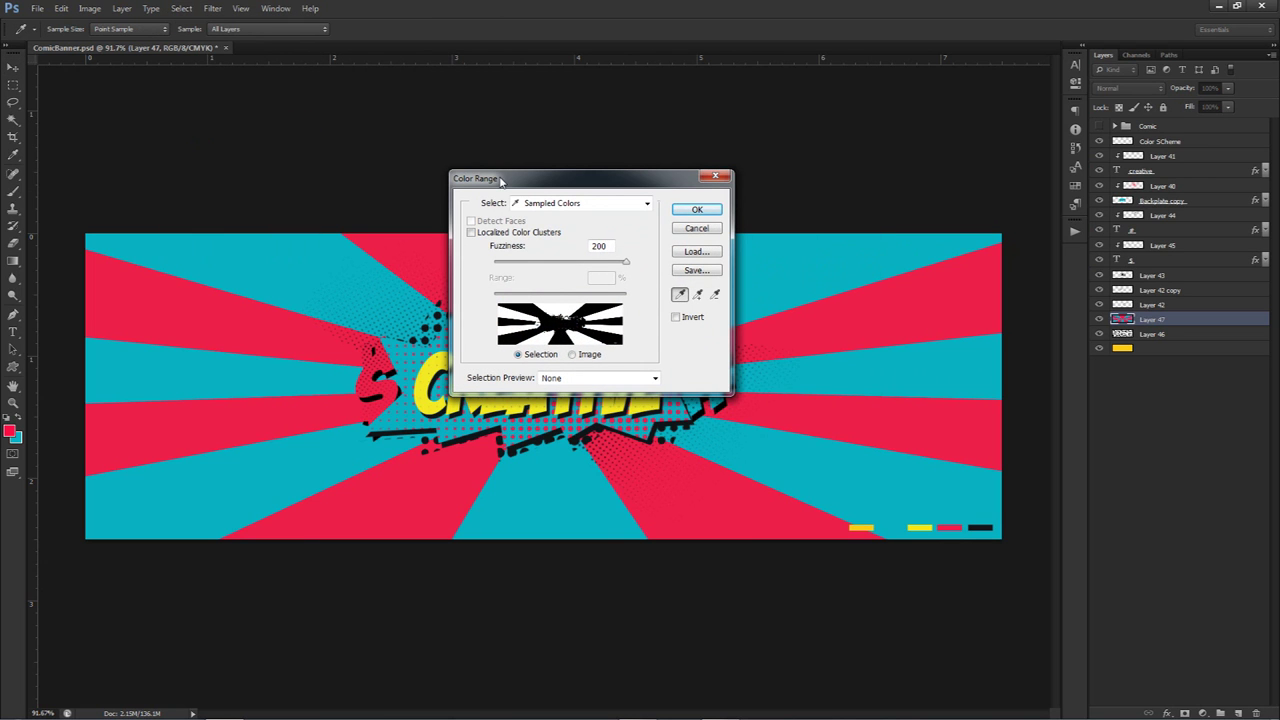
pyautogui.click(828, 268)
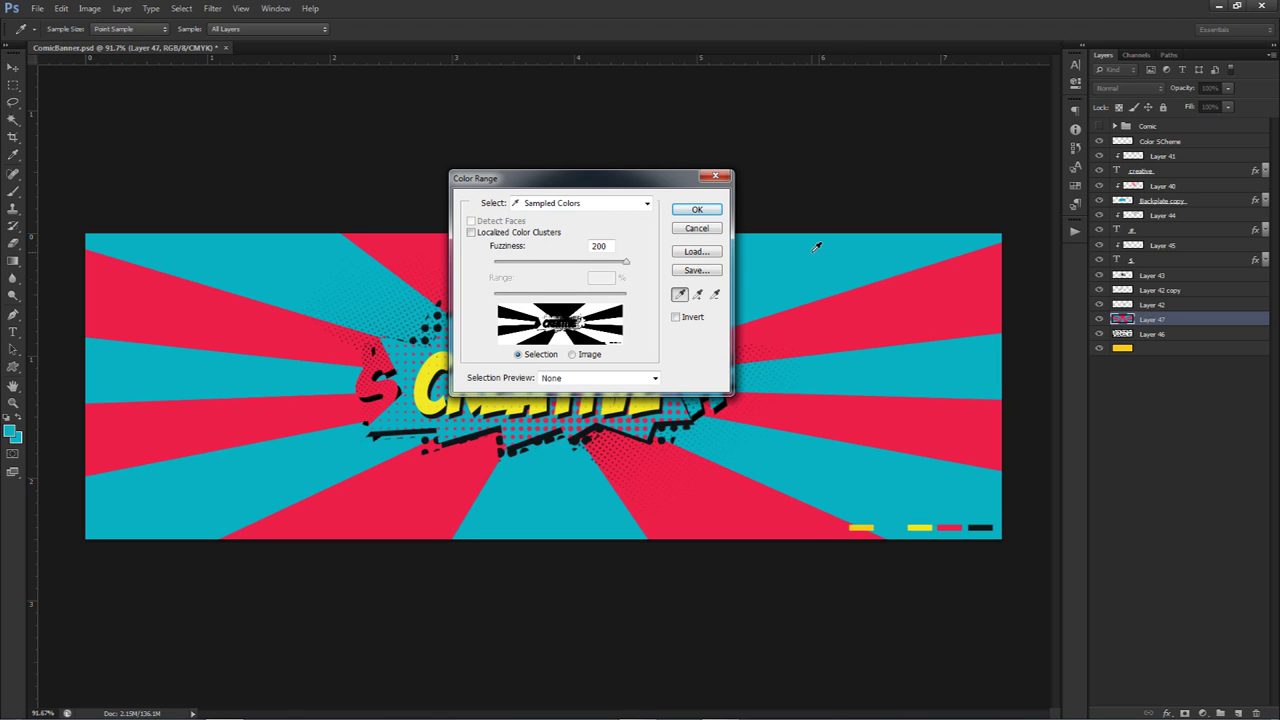
pyautogui.click(862, 344)
pyautogui.click(824, 270)
pyautogui.click(846, 310)
pyautogui.click(817, 262)
pyautogui.click(846, 310)
pyautogui.click(817, 262)
pyautogui.click(860, 296)
pyautogui.click(828, 274)
pyautogui.click(858, 298)
pyautogui.click(828, 274)
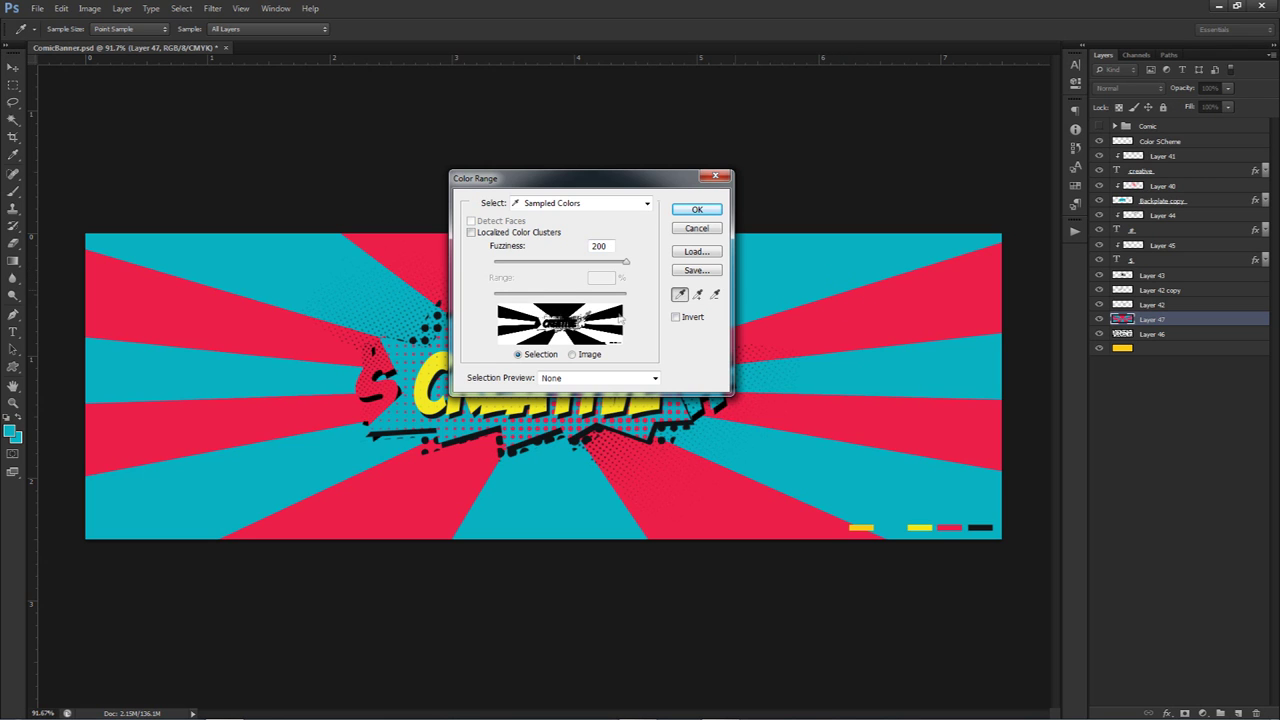
pyautogui.click(846, 317)
pyautogui.moveTo(619, 182); pyautogui.dragTo(531, 196)
pyautogui.click(802, 258)
pyautogui.click(609, 215)
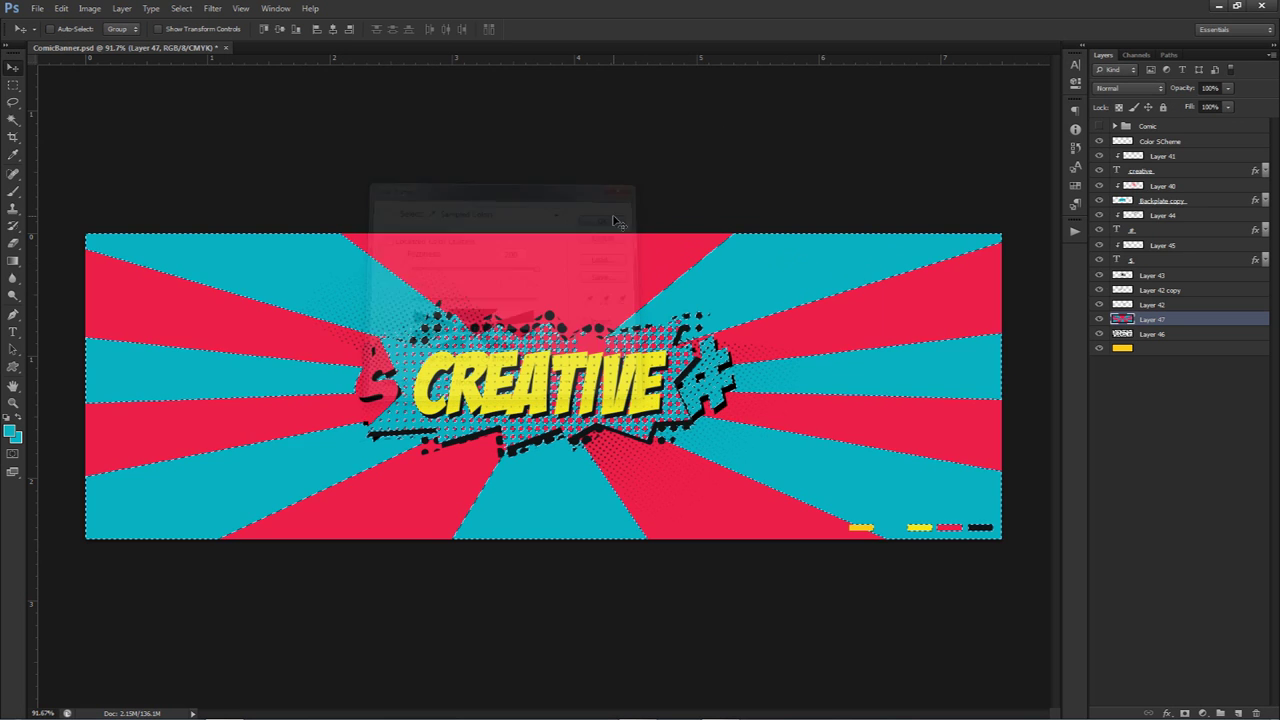
pyautogui.click(1099, 319)
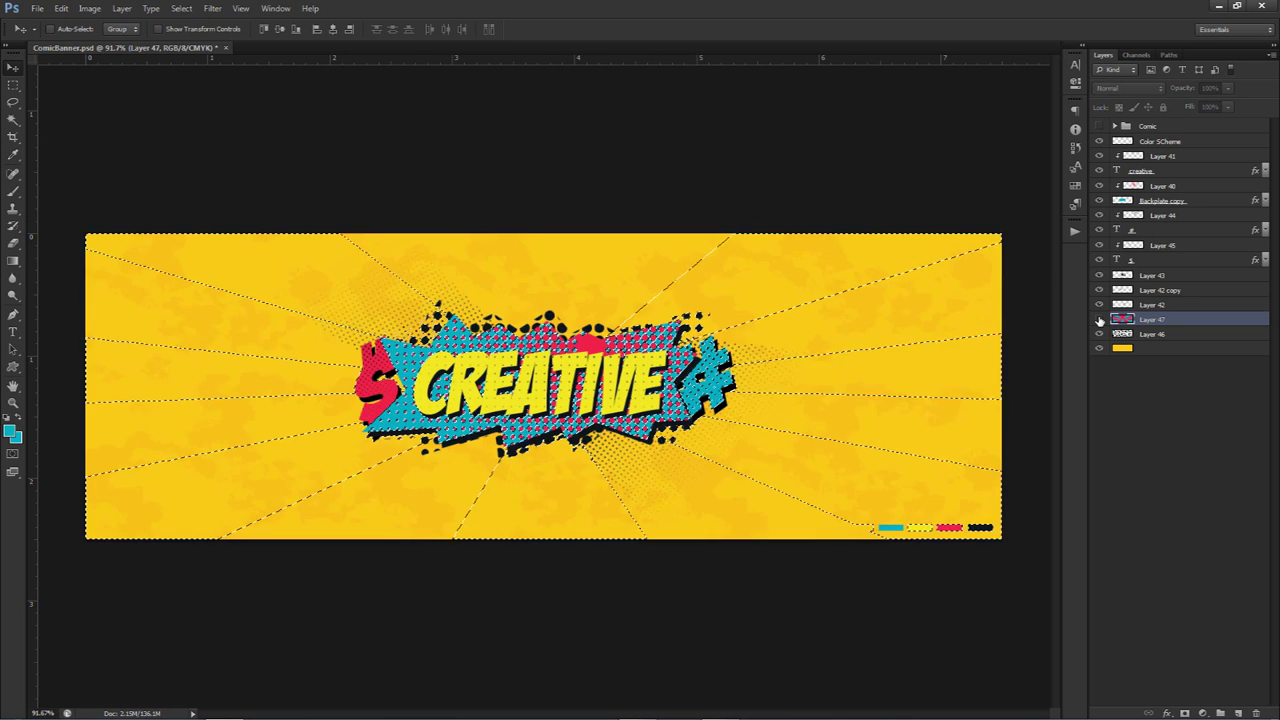
pyautogui.click(1099, 319)
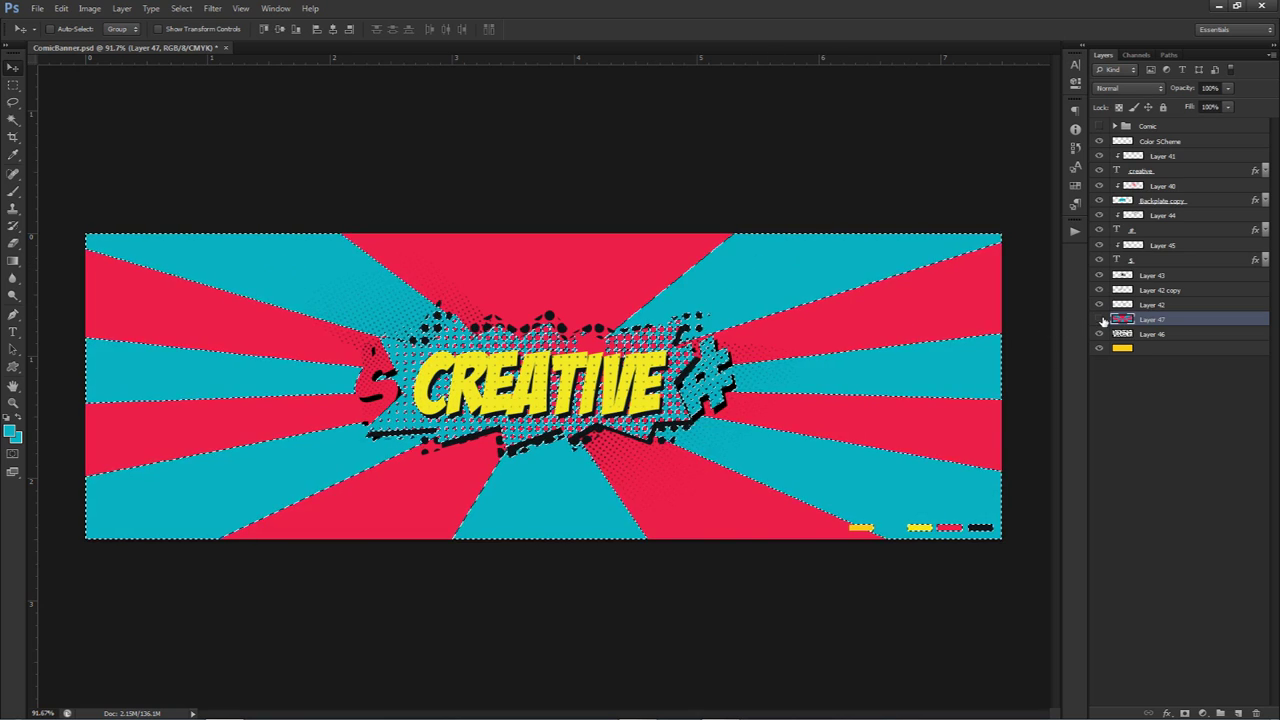
# Hide the sunburst layer, add a new layer above it, and choose the large round halftone dot brush
pyautogui.click(1099, 319)
pyautogui.click(1239, 712)
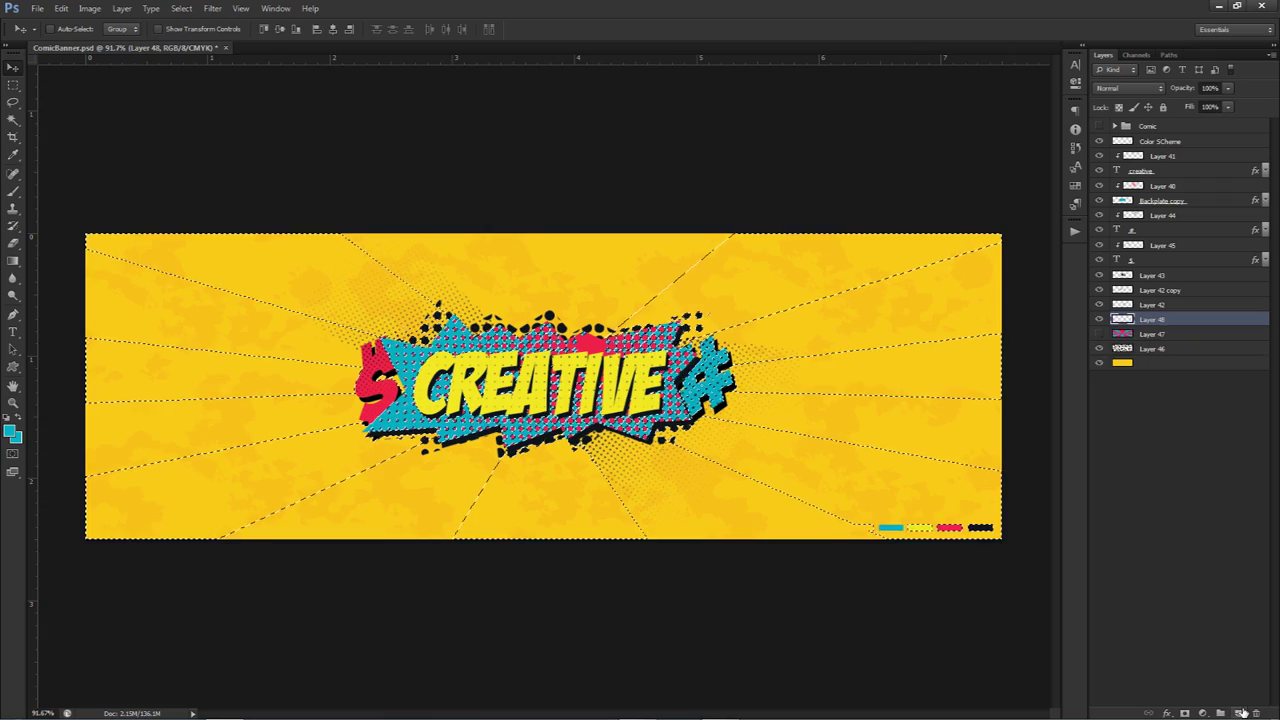
pyautogui.press('b')
pyautogui.rightClick(736, 376)
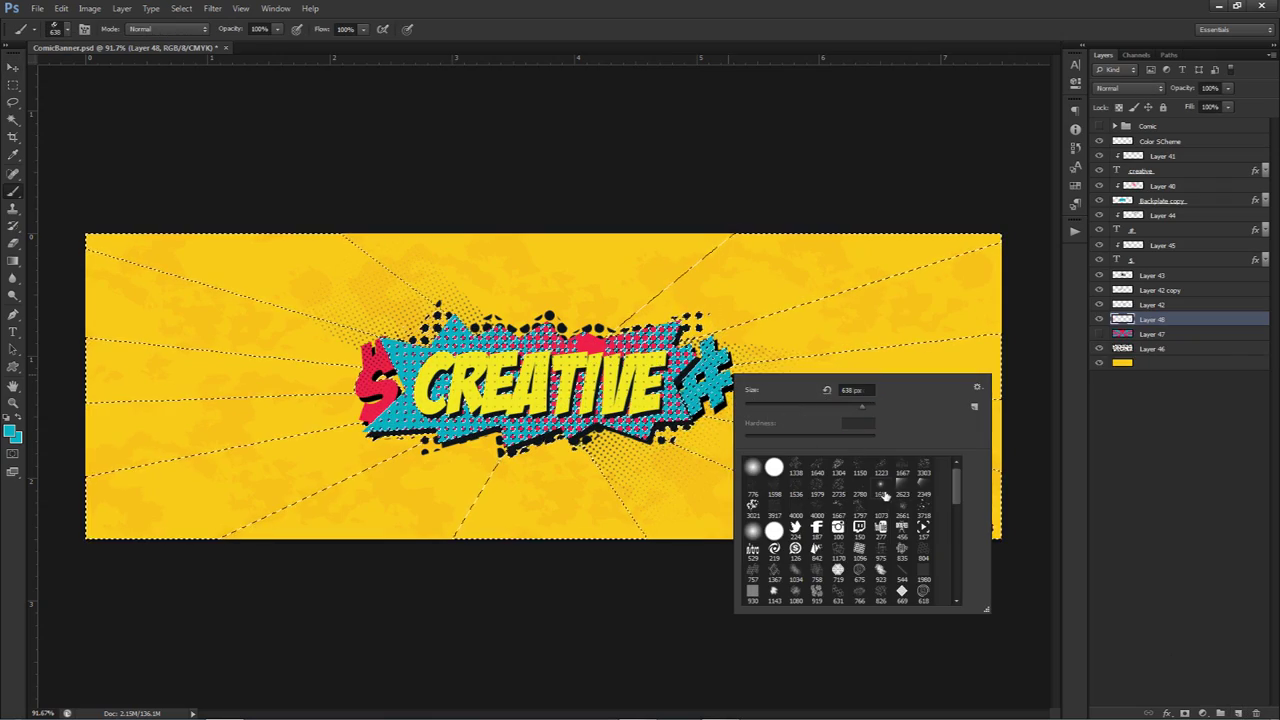
pyautogui.doubleClick(752, 504)
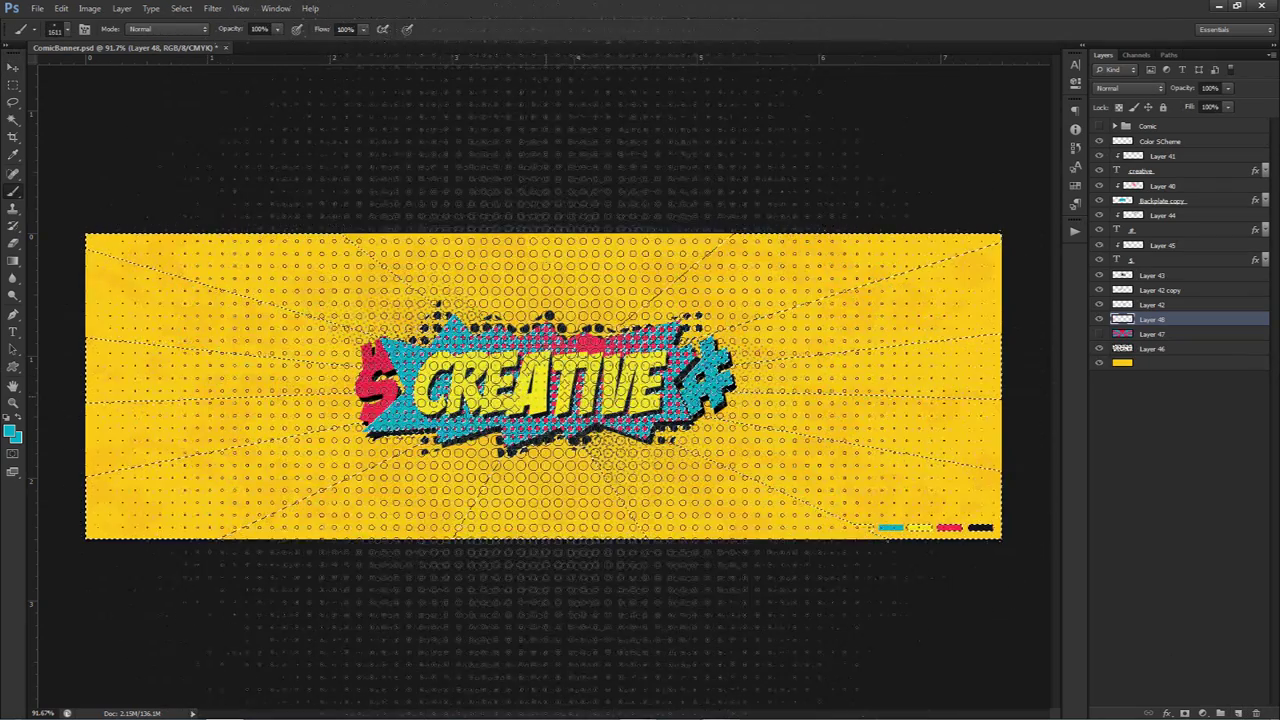
# Stamp teal halftone dots centred on the banner inside the ray selection, redoing the first stamp, and deselect
pyautogui.click(545, 390)
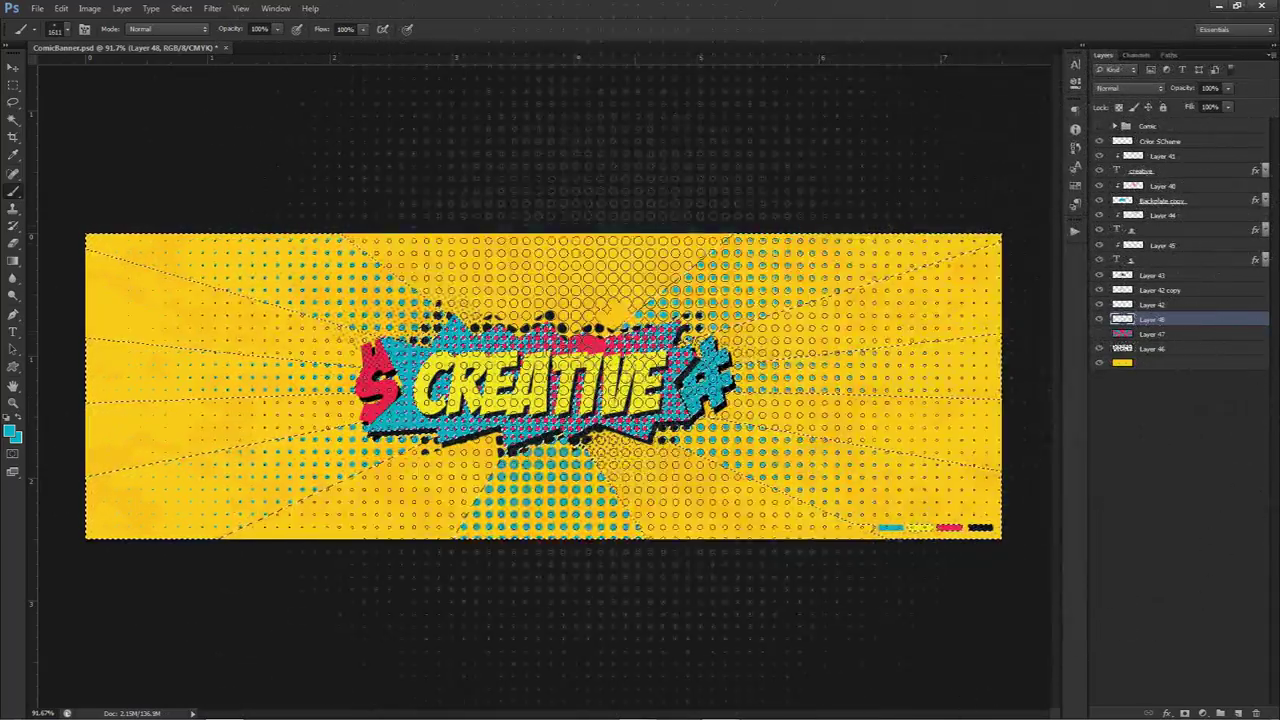
pyautogui.hotkey('ctrl', 'z')
pyautogui.press('x')
pyautogui.click(545, 390)
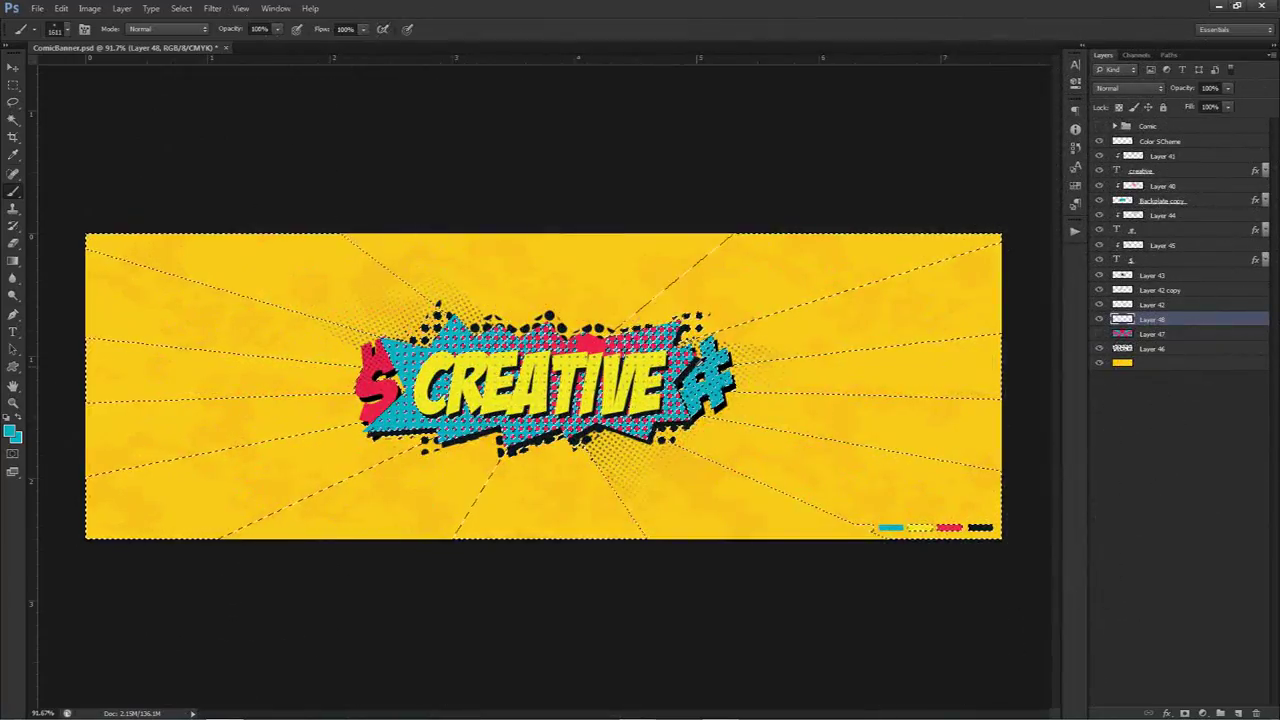
pyautogui.click(545, 390)
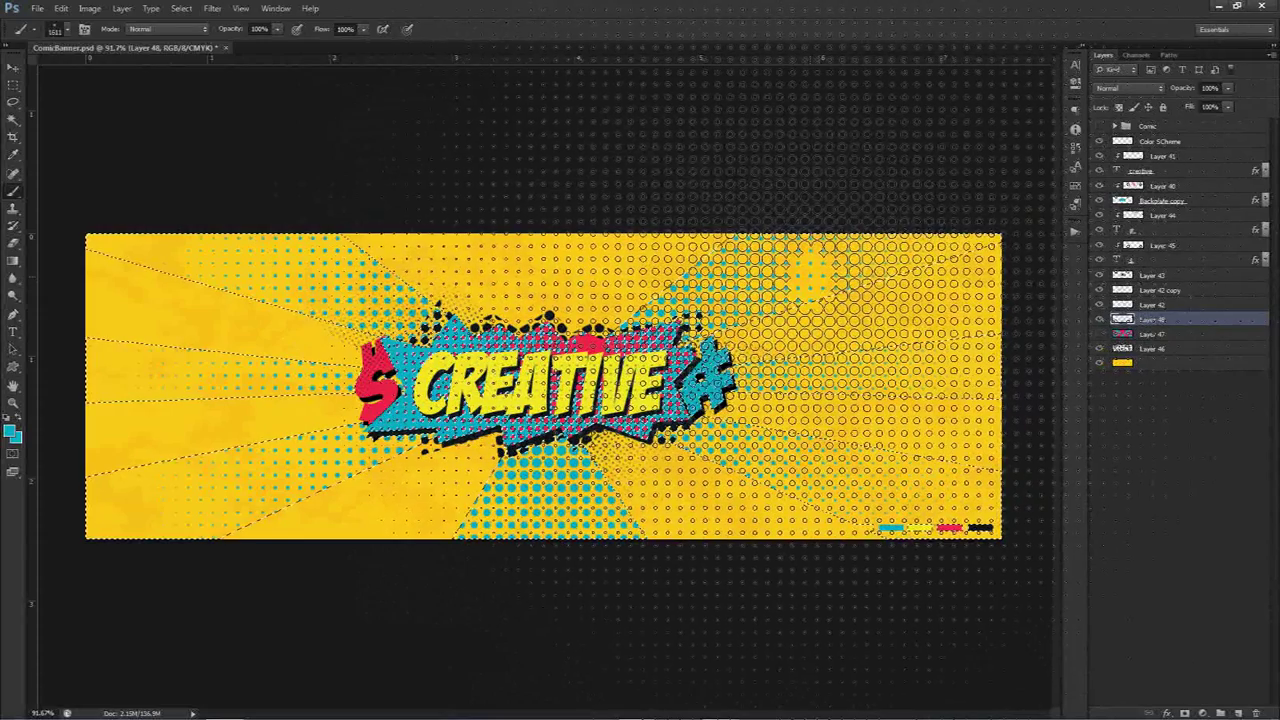
pyautogui.press('v')
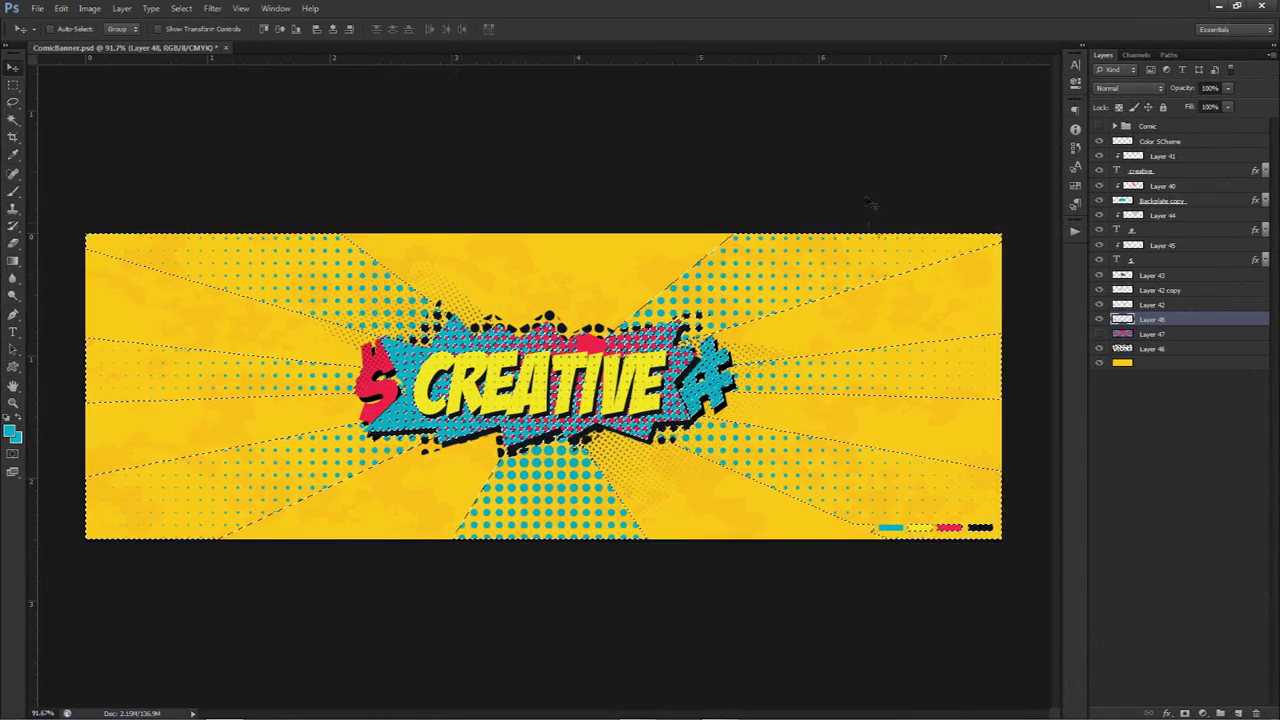
pyautogui.hotkey('ctrl', 'd')
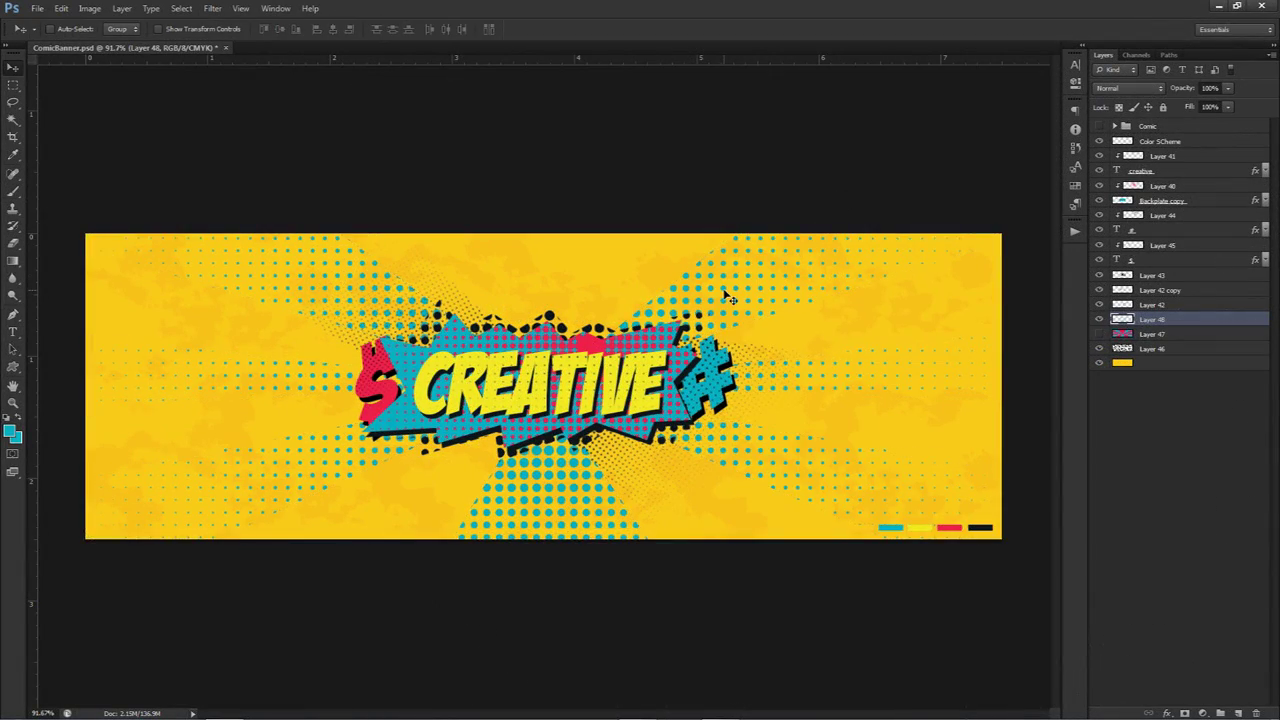
# Erase the teal halftone ray directly below the CREATIVE title, with the ray selection removed
pyautogui.hotkey('ctrl', 'shift', 'd')
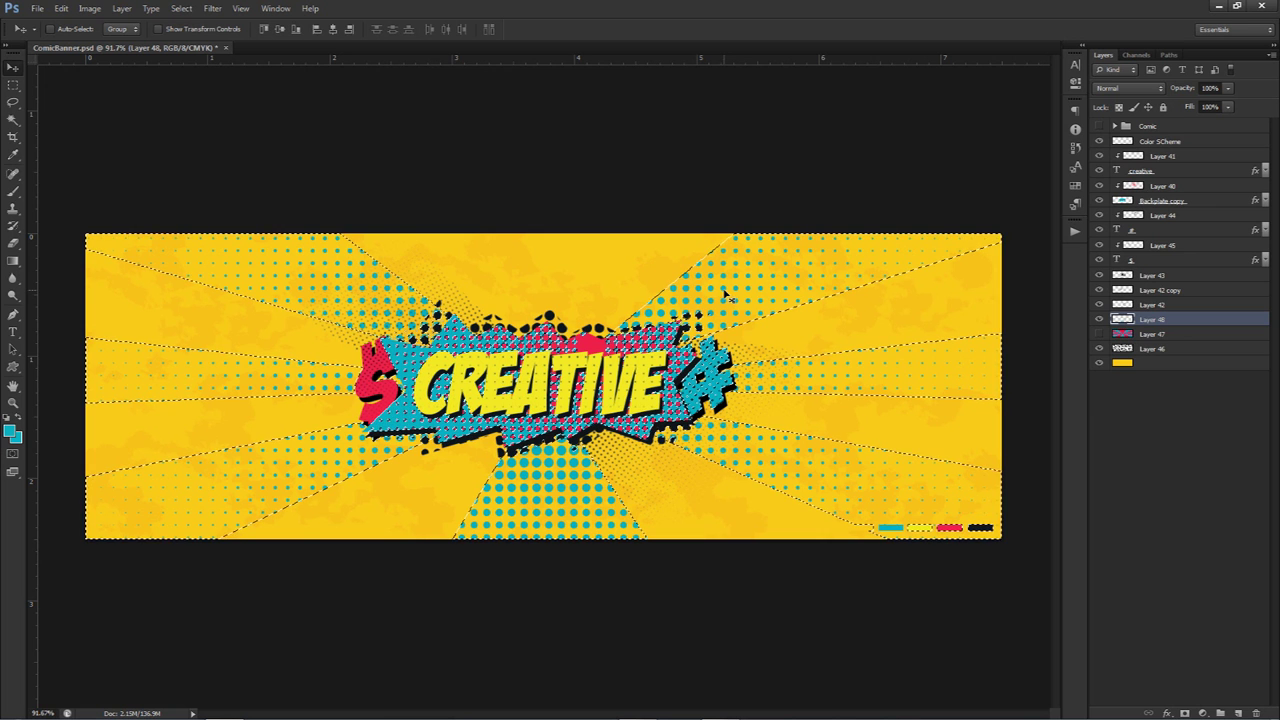
pyautogui.press('m')
pyautogui.rightClick(712, 300)
pyautogui.click(712, 301)
pyautogui.press('e')
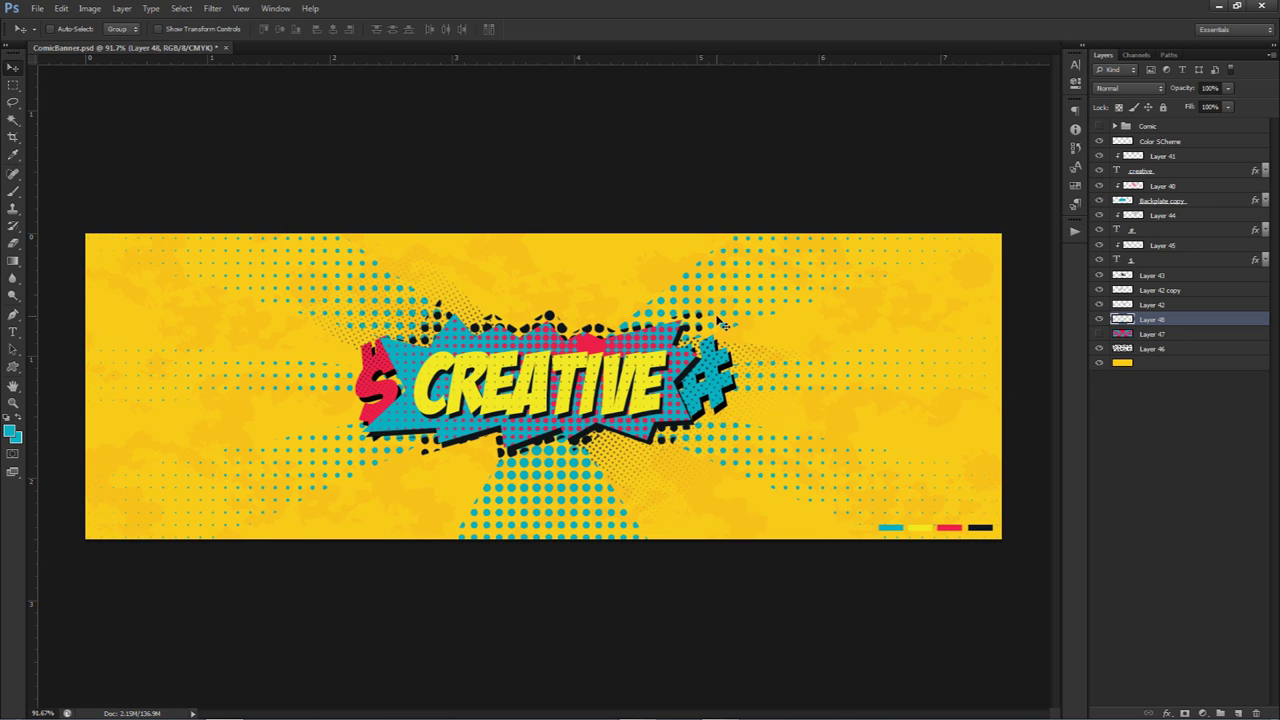
pyautogui.moveTo(579, 423)
pyautogui.mouseDown()
pyautogui.moveTo(530, 440)
pyautogui.moveTo(553, 440)
pyautogui.moveTo(563, 552)
pyautogui.moveTo(599, 496)
pyautogui.moveTo(666, 551)
pyautogui.mouseUp()
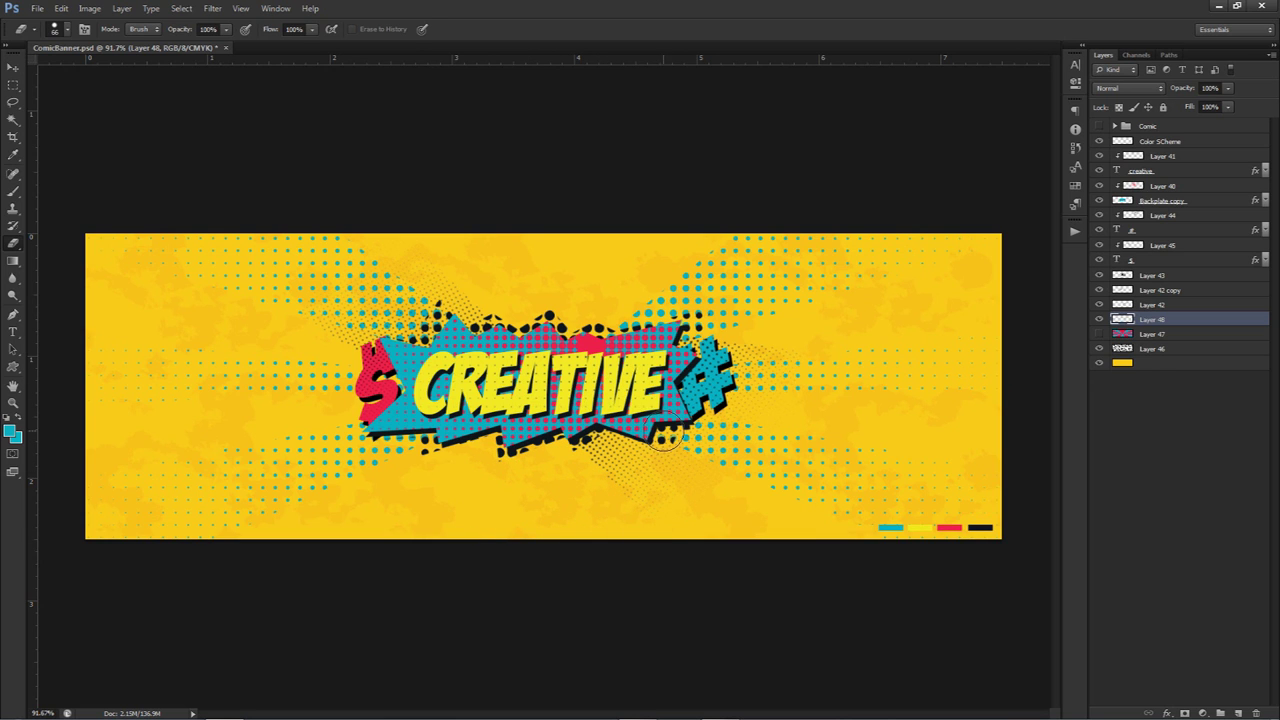
pyautogui.press('v')
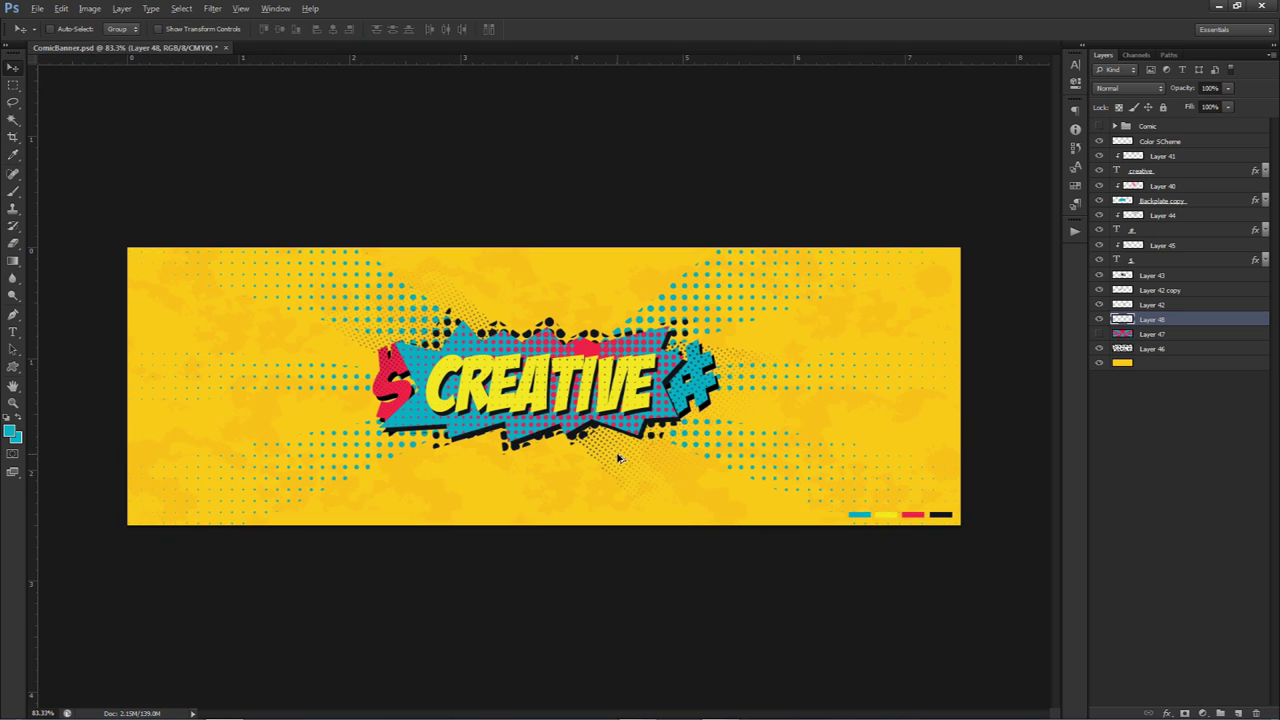
# Add a new layer clipped to the halftone rays and draw a closed four-point Pen path as a diagonal band across the banner
pyautogui.click(1238, 711)
pyautogui.rightClick(1183, 321)
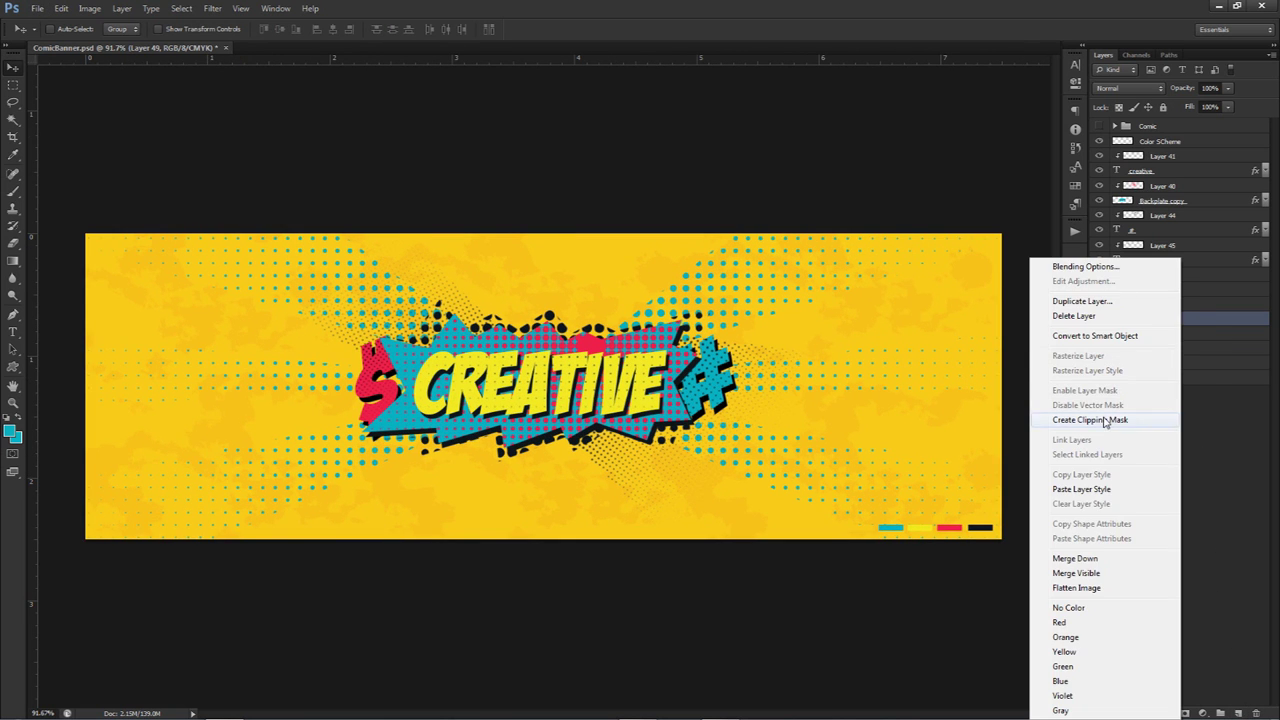
pyautogui.click(1105, 420)
pyautogui.press('p')
pyautogui.click(991, 195)
pyautogui.click(60, 404)
pyautogui.click(72, 504)
pyautogui.click(1026, 364)
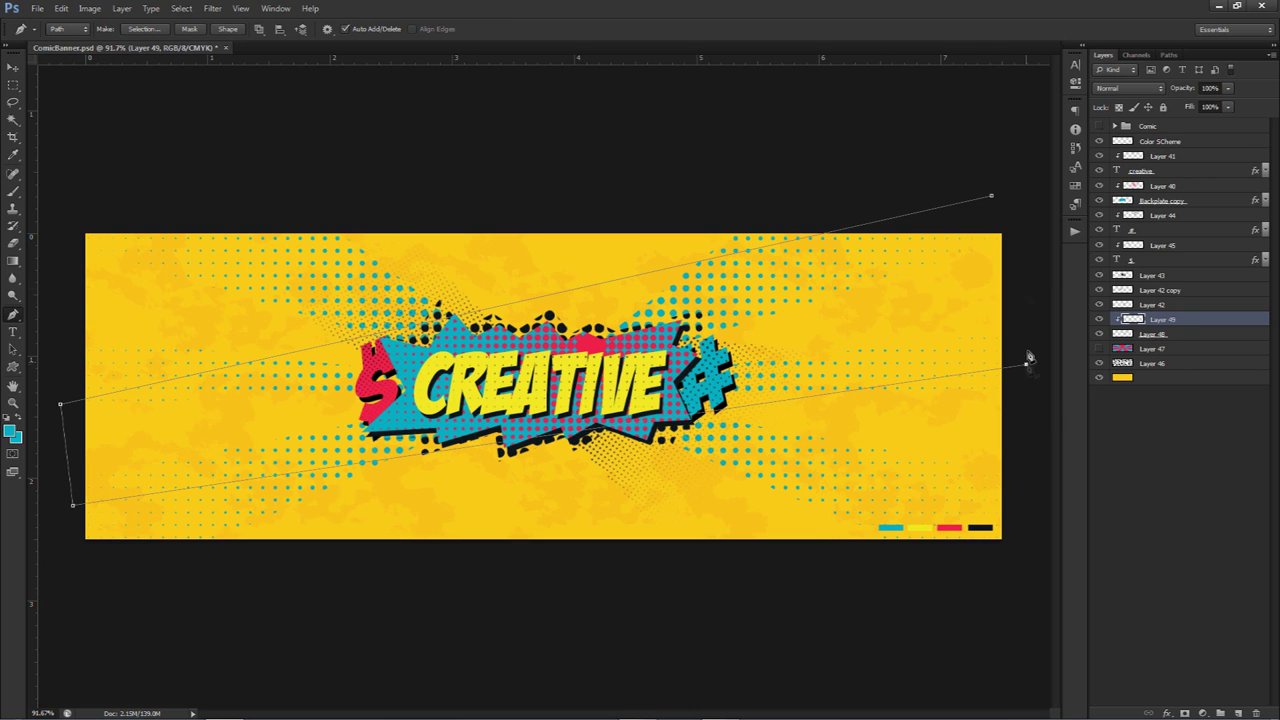
pyautogui.click(993, 196)
# Fill the diagonal band path with red ef0e44 sampled from the S symbol, and delete the path
pyautogui.rightClick(655, 342)
pyautogui.click(693, 417)
pyautogui.click(640, 199)
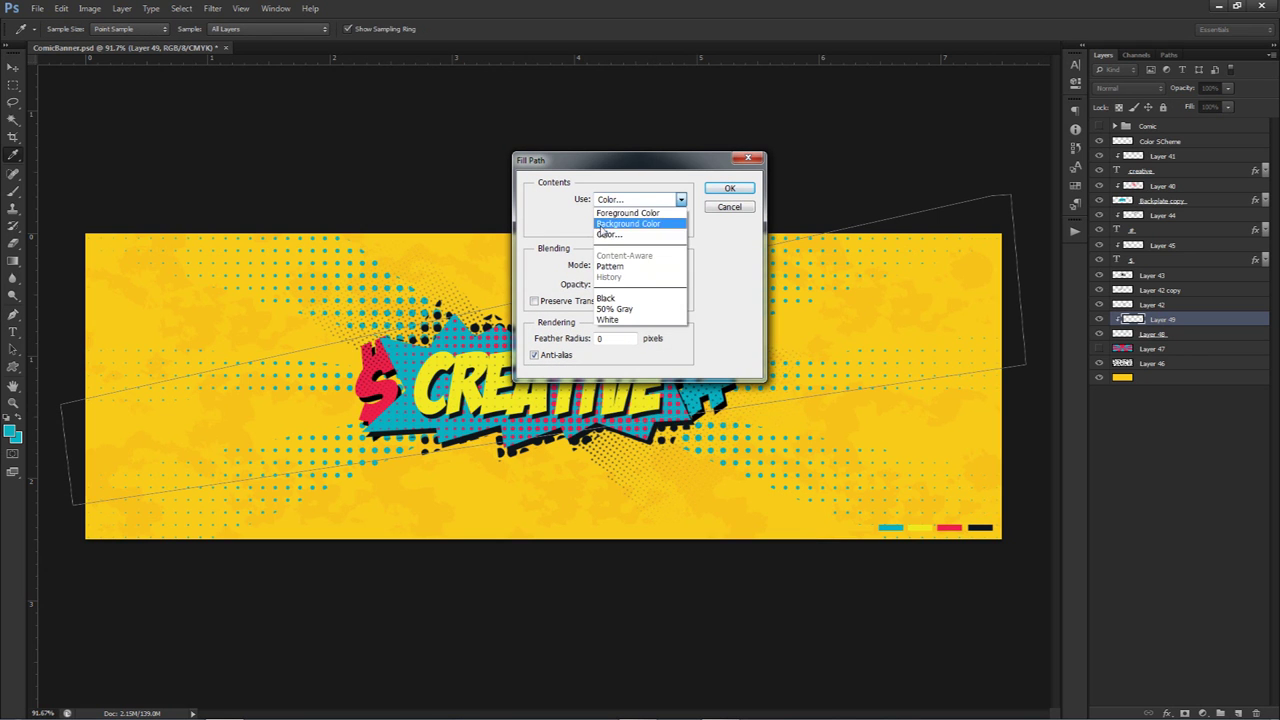
pyautogui.click(625, 226)
pyautogui.click(383, 378)
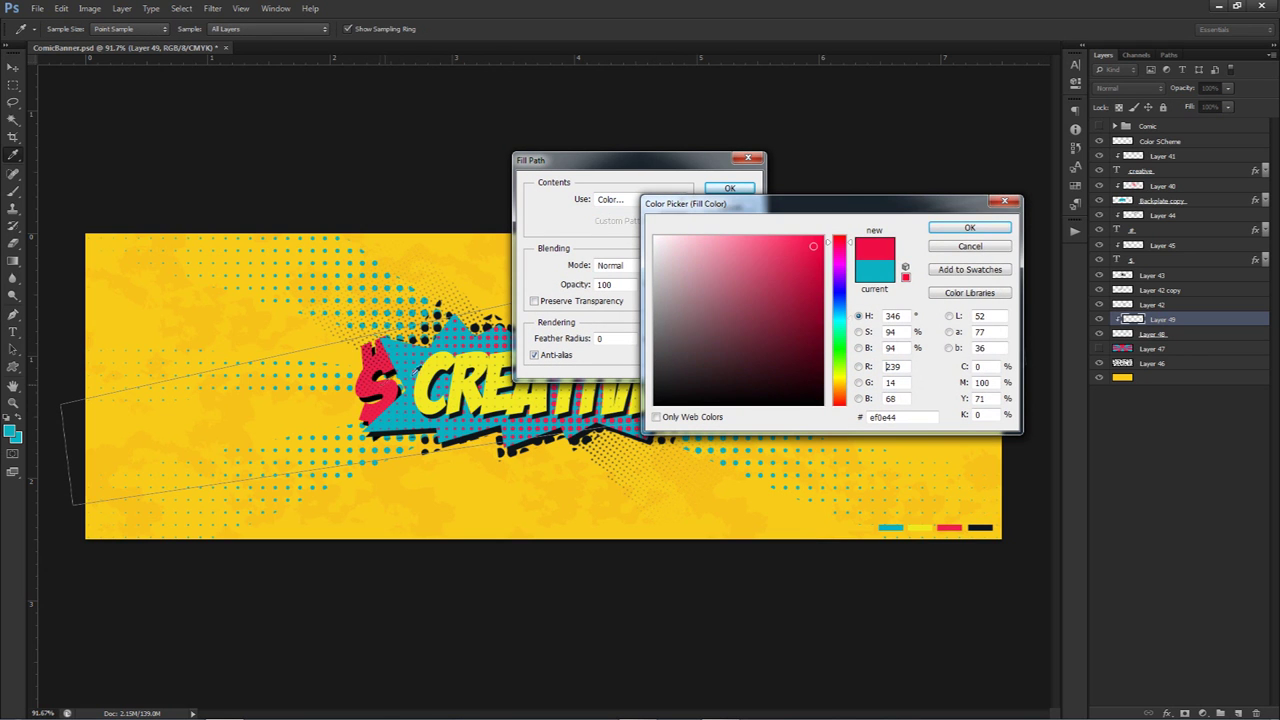
pyautogui.click(964, 229)
pyautogui.click(743, 192)
pyautogui.rightClick(866, 297)
pyautogui.click(913, 326)
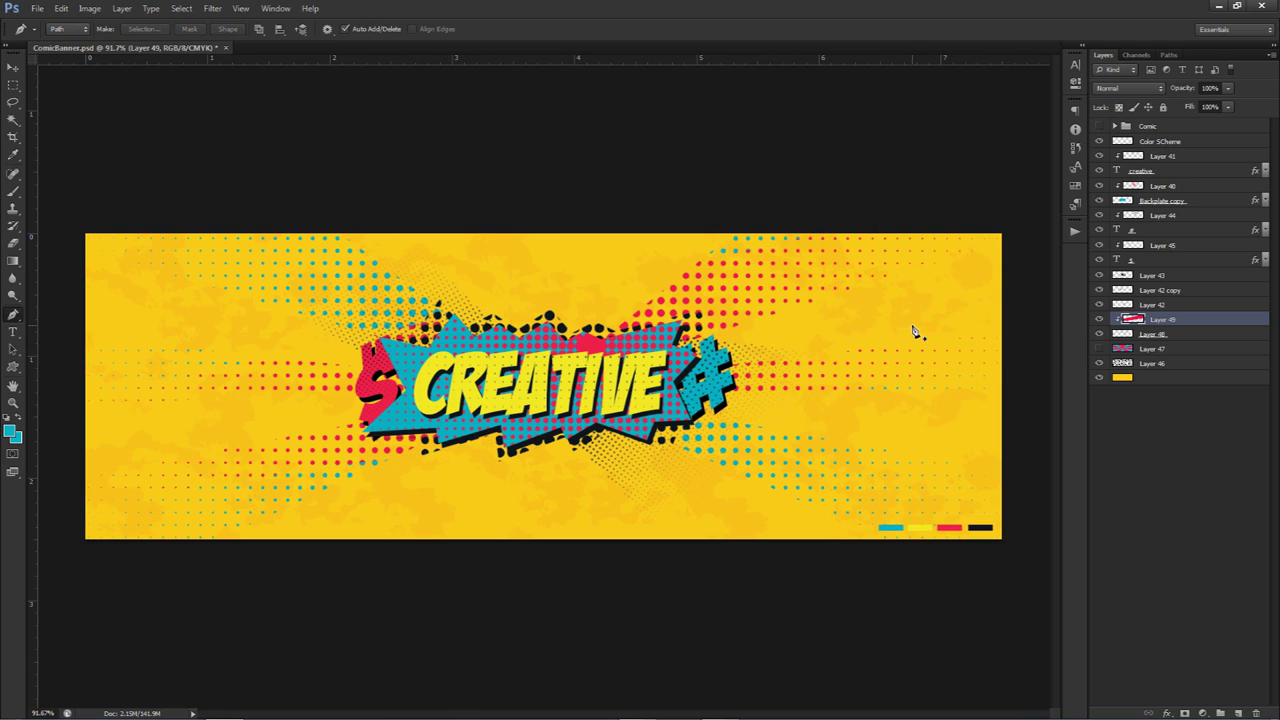
pyautogui.press('v')
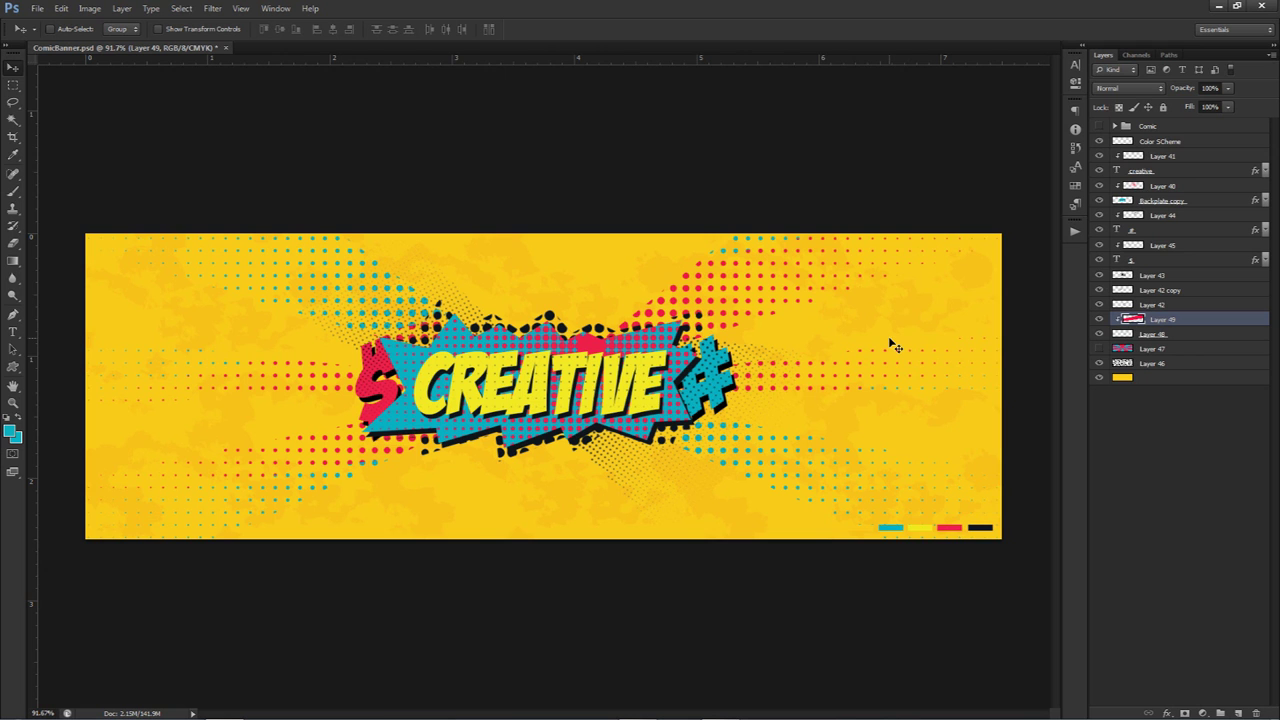
# Add a new layer above the Color SCheme layer and set the brush's foreground colour to white ffffff
pyautogui.click(1156, 142)
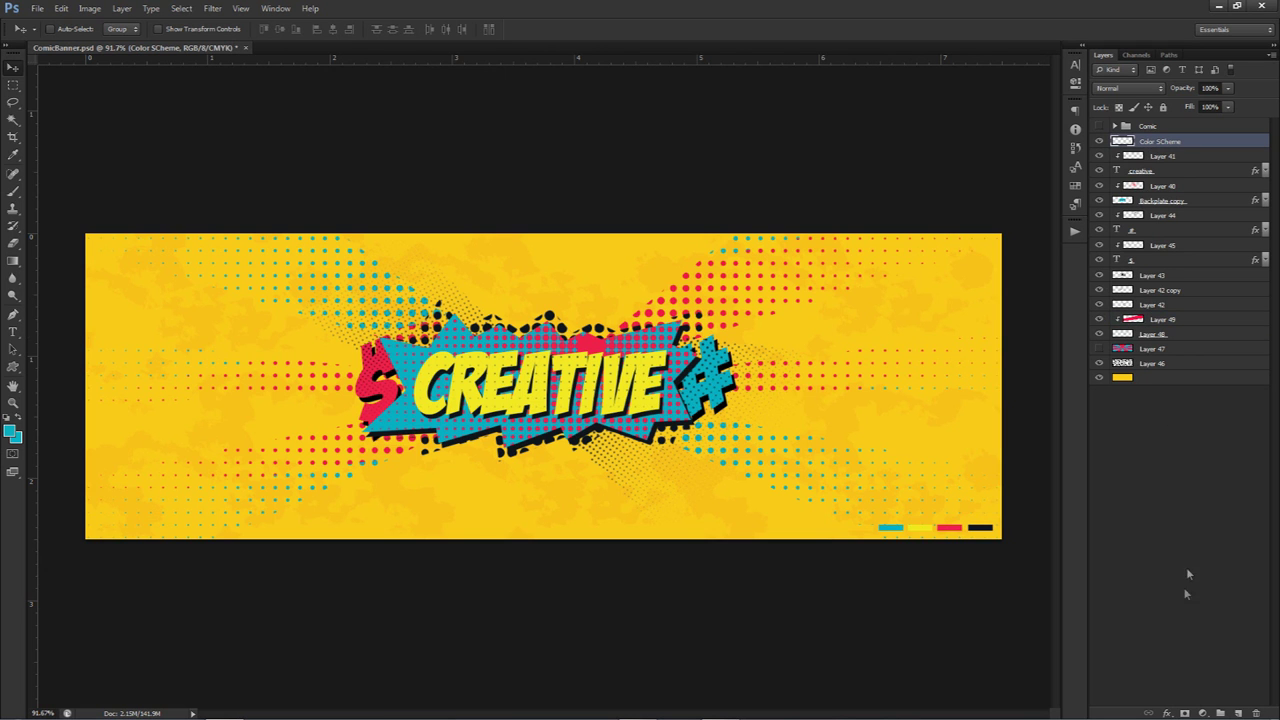
pyautogui.click(1237, 705)
pyautogui.press('b')
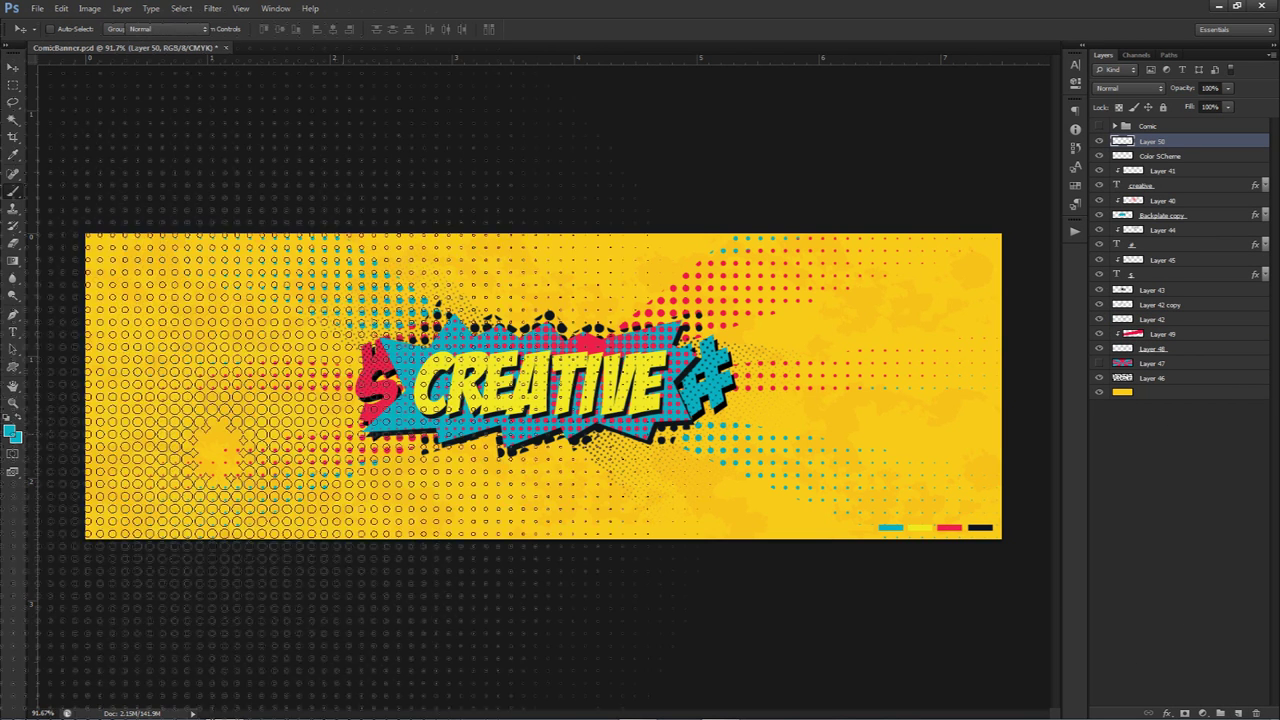
pyautogui.click(9, 432)
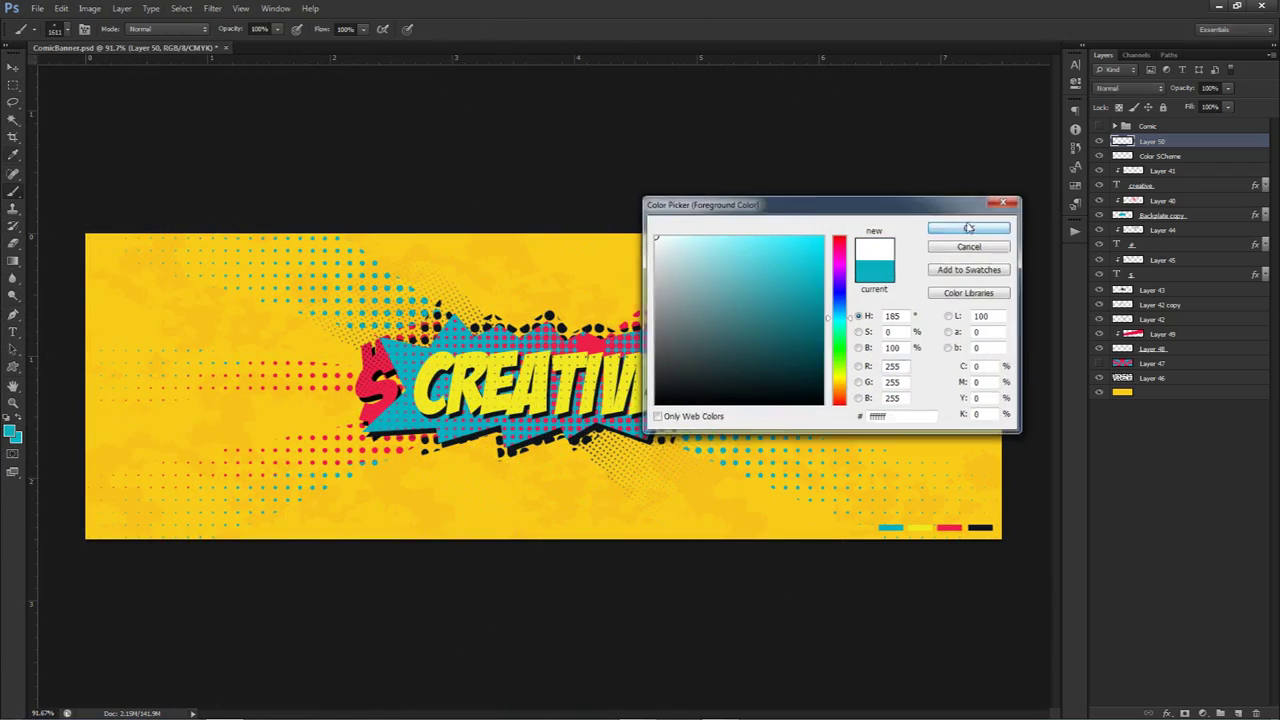
pyautogui.click(969, 227)
# Paint a large soft white glow at the banner's top centre and set its layer opacity to 45%
pyautogui.rightClick(825, 330)
pyautogui.doubleClick(846, 421)
pyautogui.moveTo(760, 330); pyautogui.dragTo(740, 322)
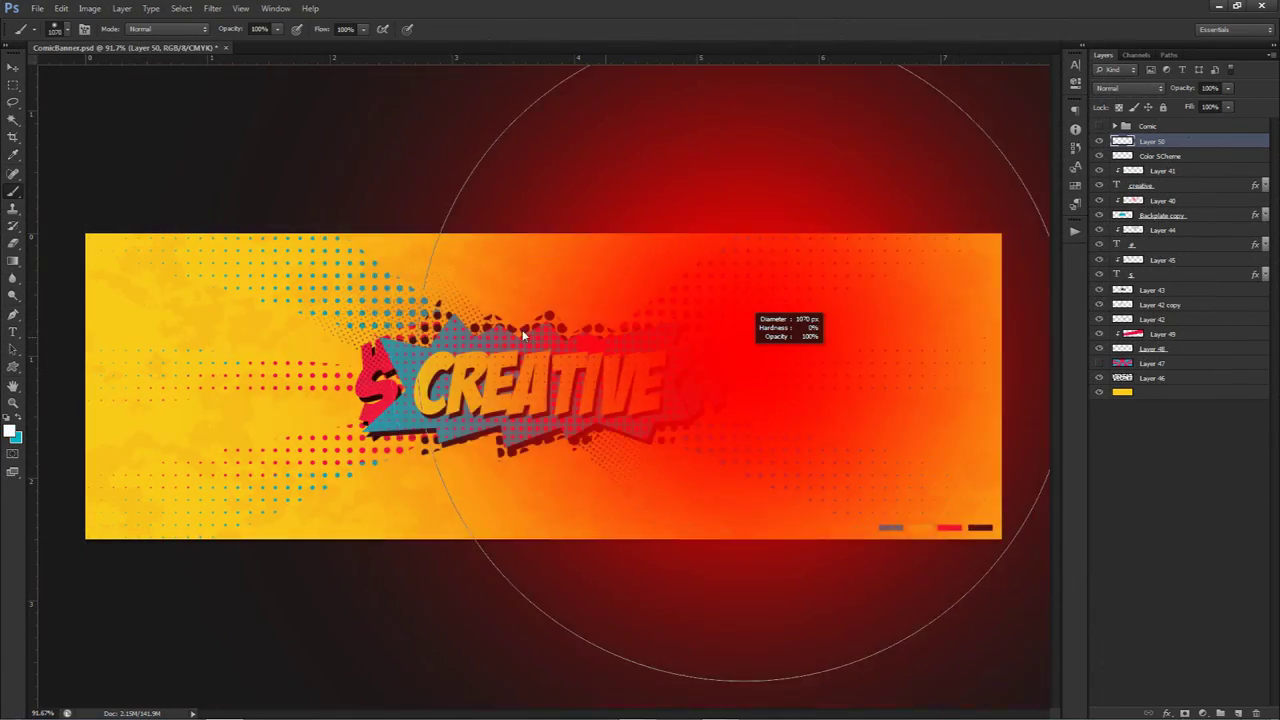
pyautogui.click(534, 115)
pyautogui.hotkey('ctrl', 'z')
pyautogui.click(554, 35)
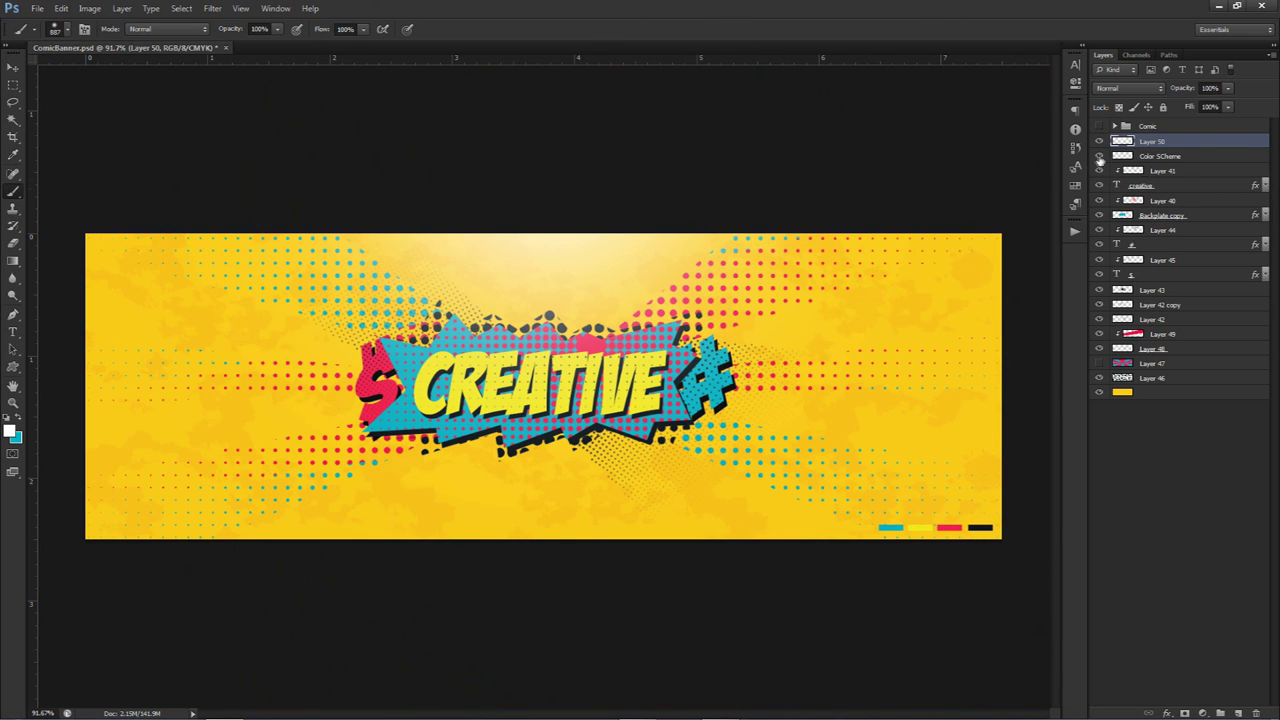
pyautogui.moveTo(1204, 103); pyautogui.dragTo(1193, 102)
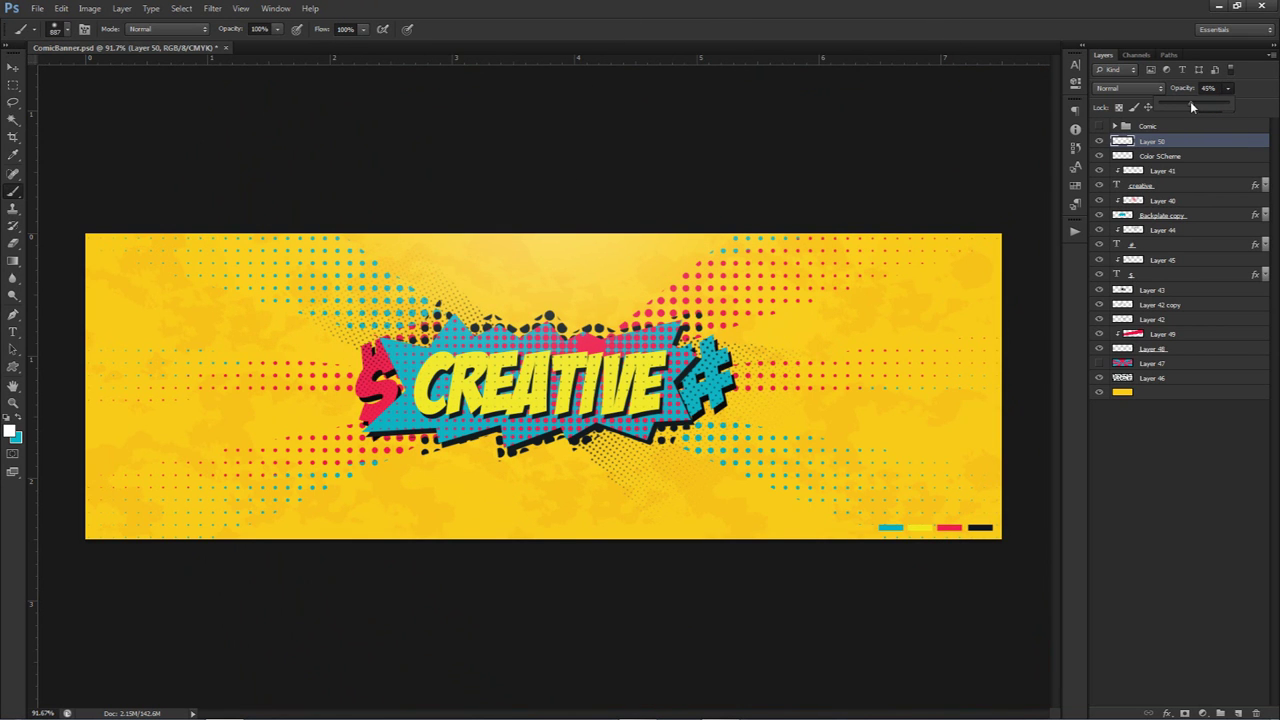
# On a new top layer, paint soft glows above and below the title in yellow sampled from the CREATIVE lettering
pyautogui.click(1189, 152)
pyautogui.click(1238, 712)
pyautogui.keyDown('alt'); pyautogui.click(450, 356); pyautogui.keyUp('alt')
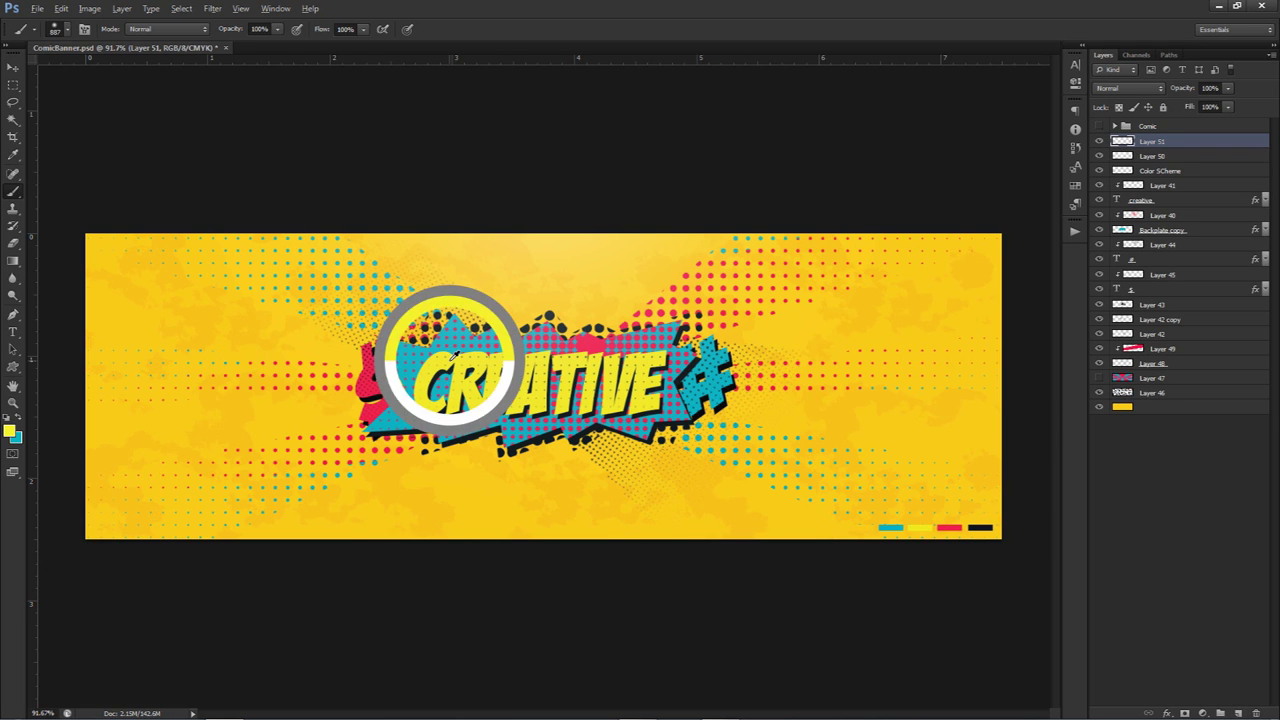
pyautogui.moveTo(686, 471); pyautogui.dragTo(670, 420)
pyautogui.moveTo(371, 520); pyautogui.dragTo(380, 360)
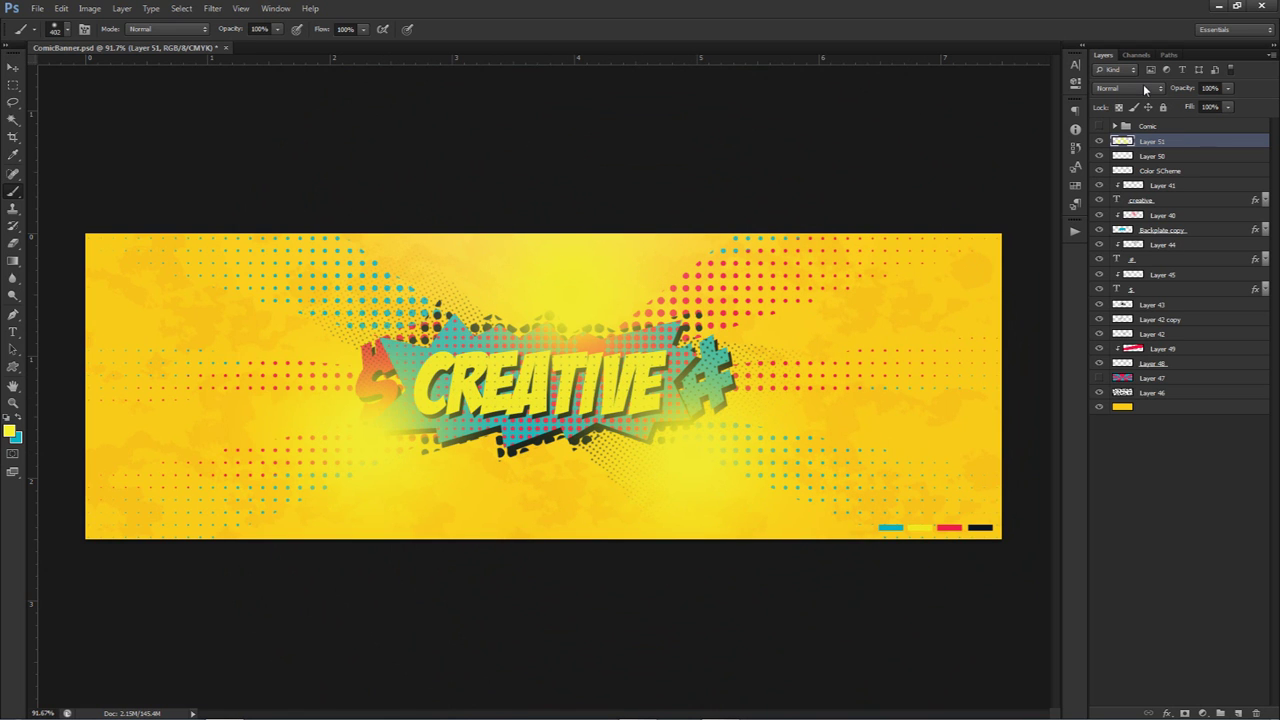
# Set the yellow glow layer to Linear Dodge (Add) at 26% opacity, and compare with it hidden and shown
pyautogui.click(1128, 88)
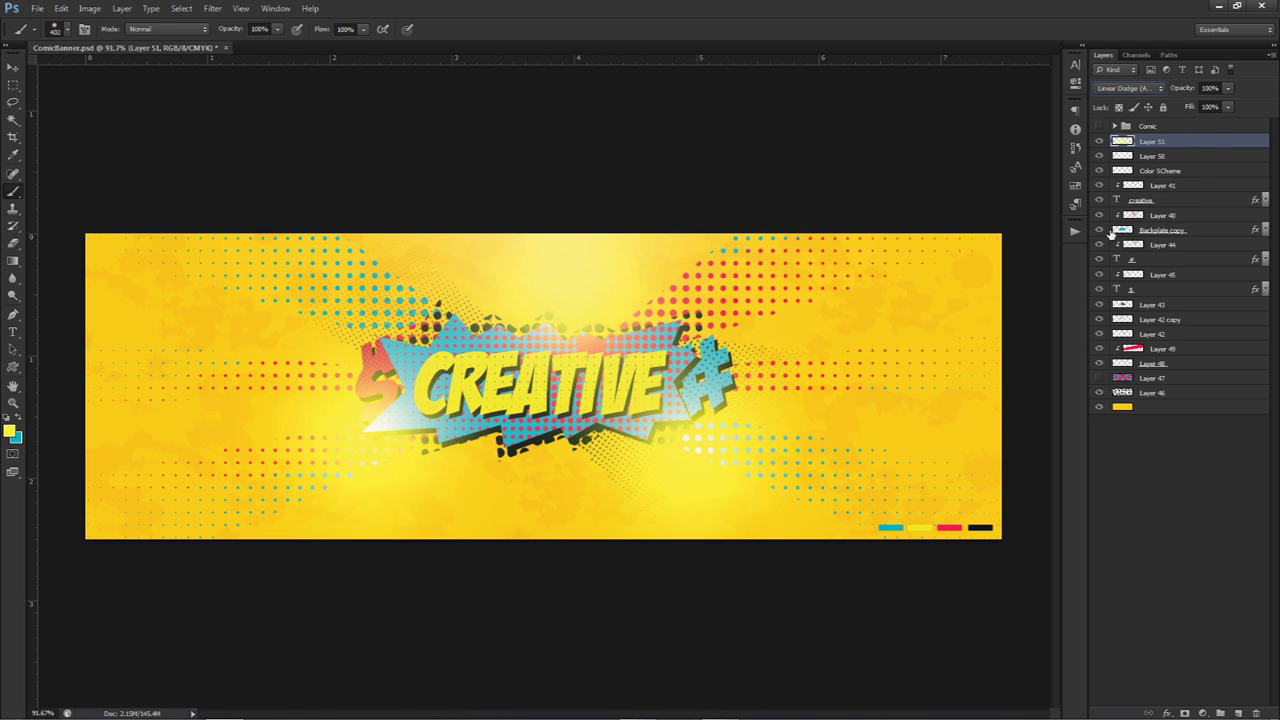
pyautogui.click(1228, 88)
pyautogui.moveTo(1229, 103); pyautogui.dragTo(1179, 102)
pyautogui.click(1101, 141)
pyautogui.click(1101, 141)
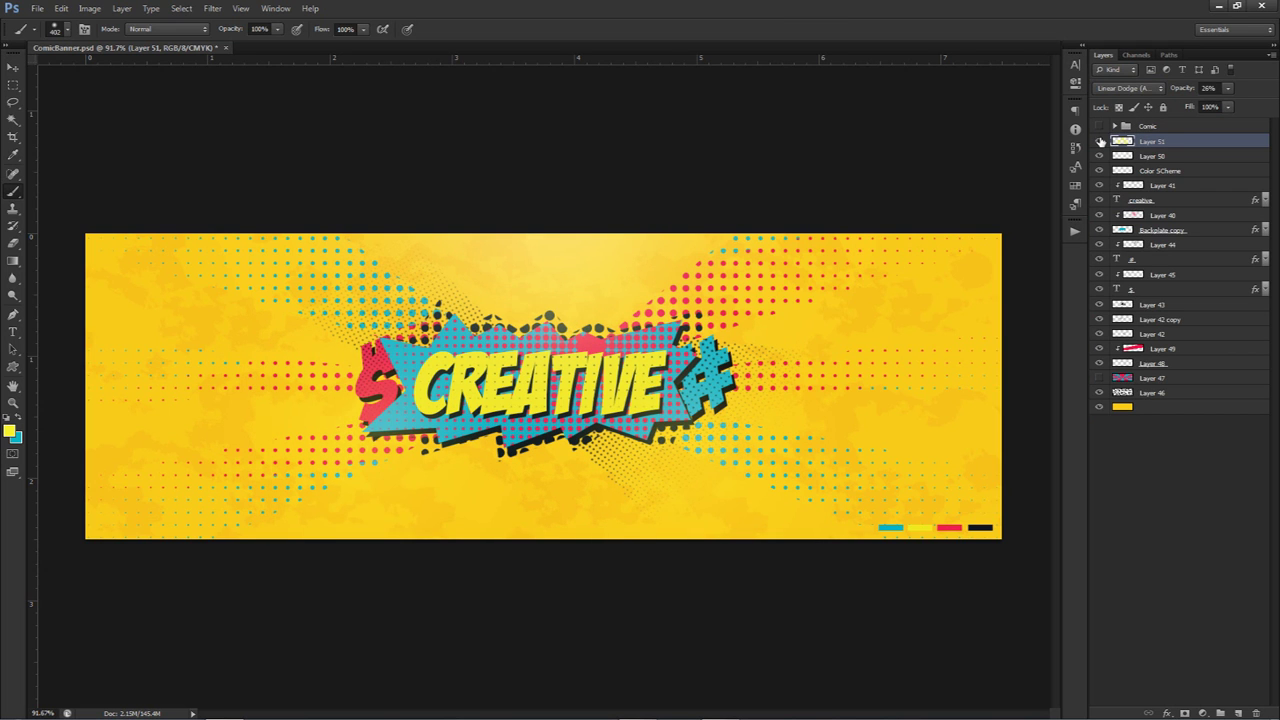
# Group the title, backplate and symbol layers from Layer 41 down to the S text, and check the group's visibility
pyautogui.click(1155, 186)
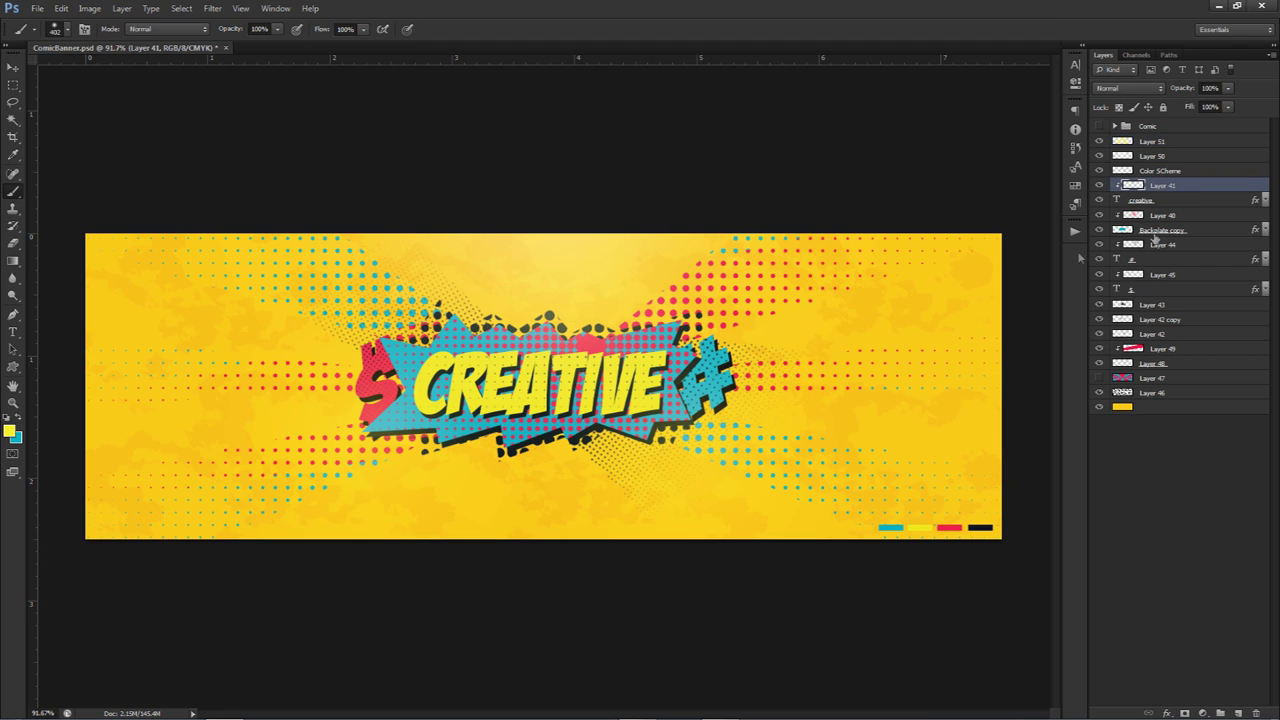
pyautogui.press('v')
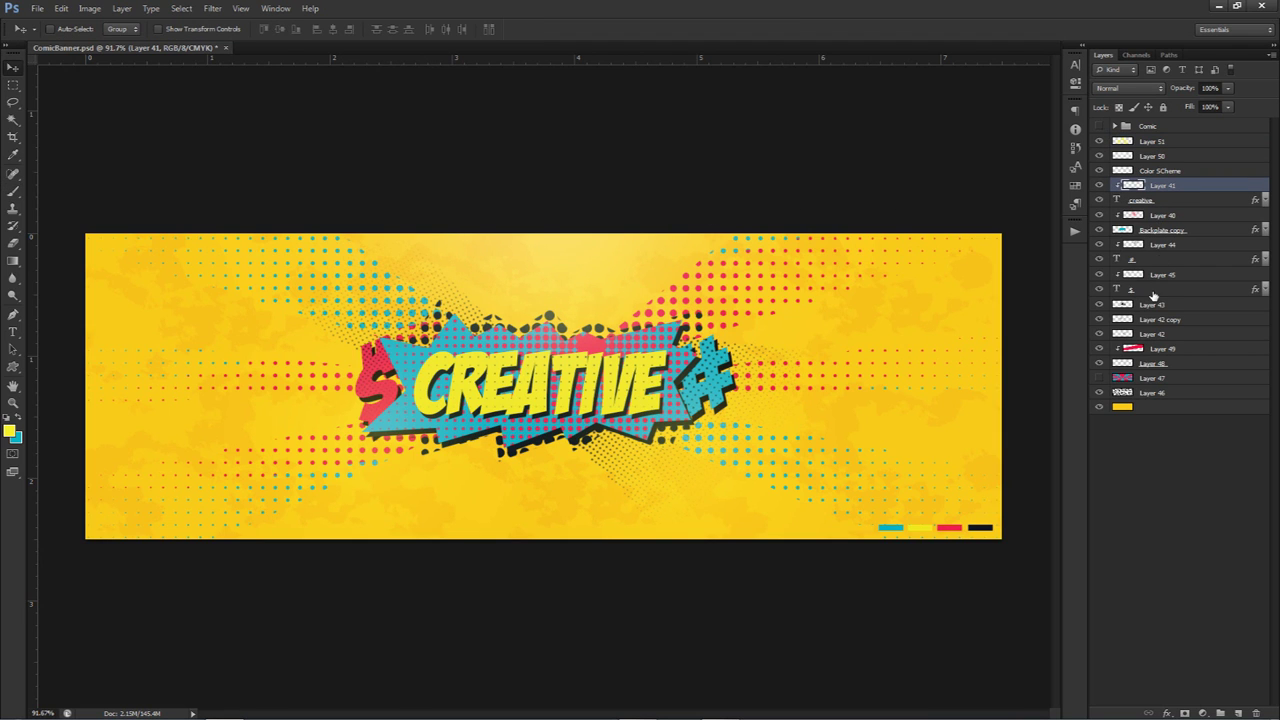
pyautogui.keyDown('shift'); pyautogui.click(1152, 291); pyautogui.keyUp('shift')
pyautogui.hotkey('ctrl', 'g')
pyautogui.click(1100, 186)
pyautogui.click(1100, 186)
# Move Layer 43, Layer 42 copy and Layer 42 into the title group, and check its contents by hiding and showing it
pyautogui.moveTo(1152, 201); pyautogui.dragTo(1152, 186)
pyautogui.click(1100, 187)
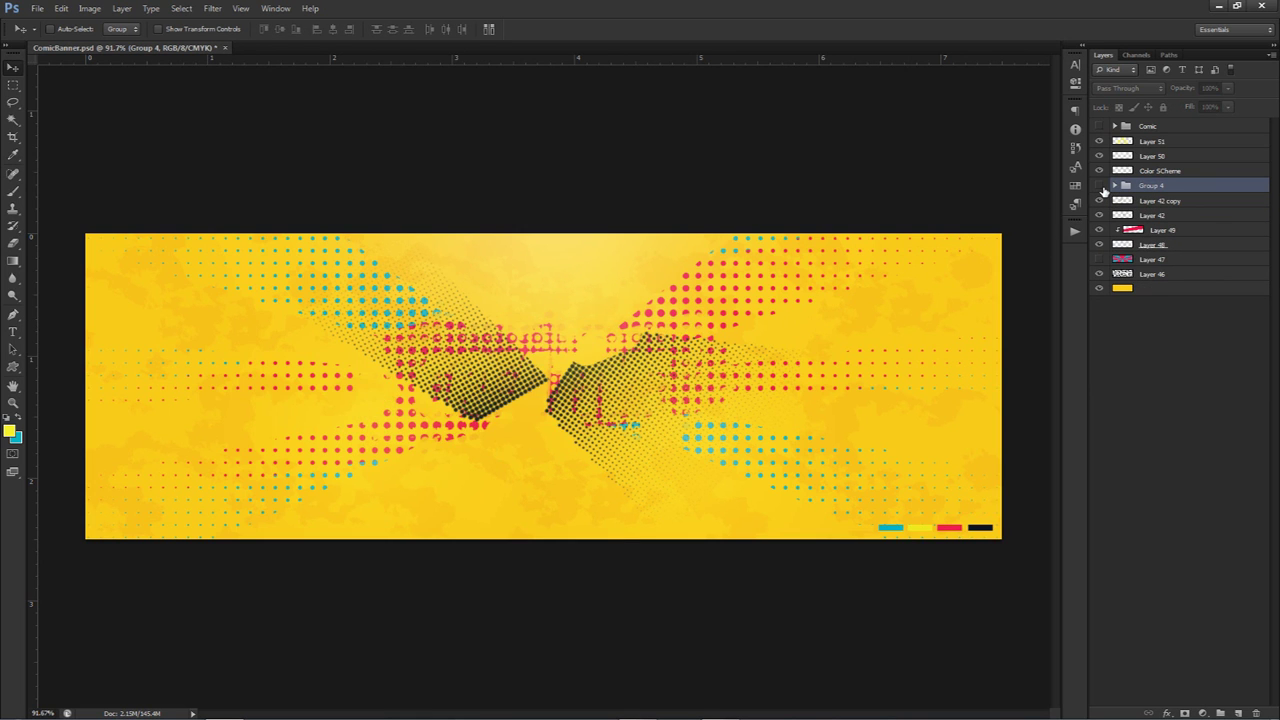
pyautogui.click(1101, 187)
pyautogui.moveTo(1152, 201); pyautogui.dragTo(1145, 191)
pyautogui.click(1100, 187)
pyautogui.click(1100, 187)
pyautogui.click(1100, 188)
pyautogui.click(1100, 187)
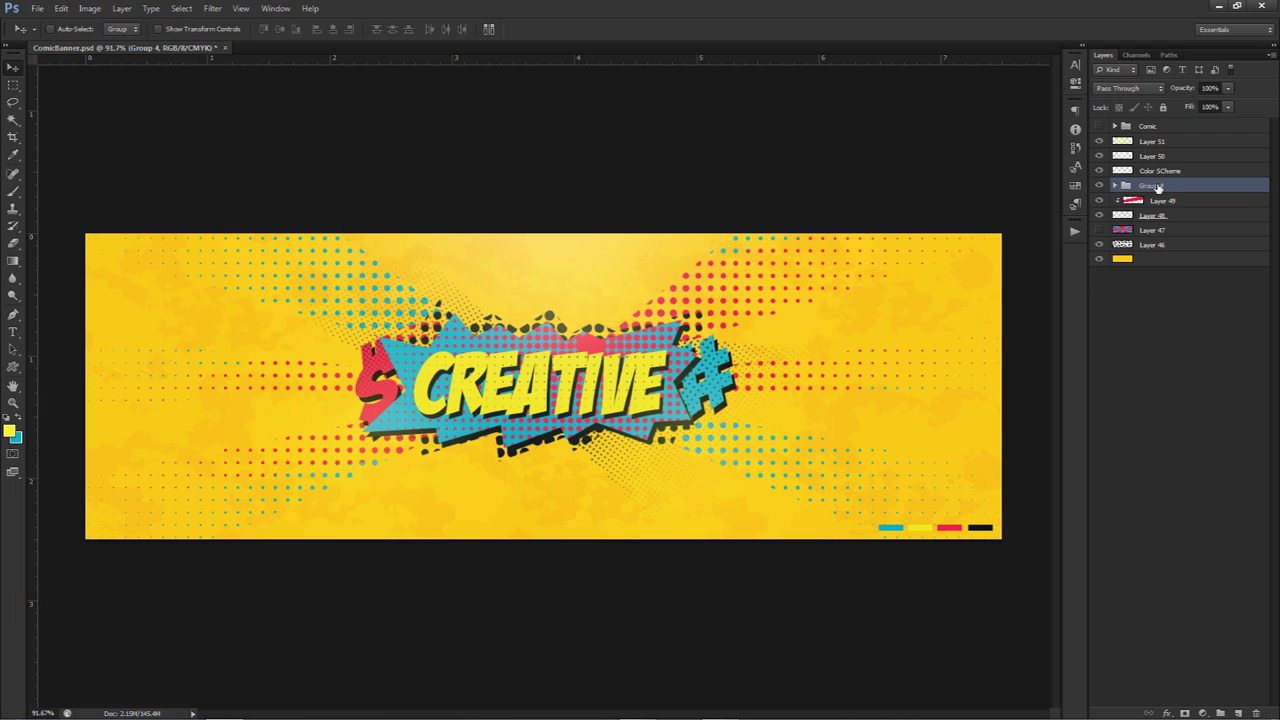
# Duplicate the title group, merge the duplicate into one layer, and move it partly off the banner's upper-right corner
pyautogui.hotkey('ctrl', 'j')
pyautogui.hotkey('ctrl', 'e')
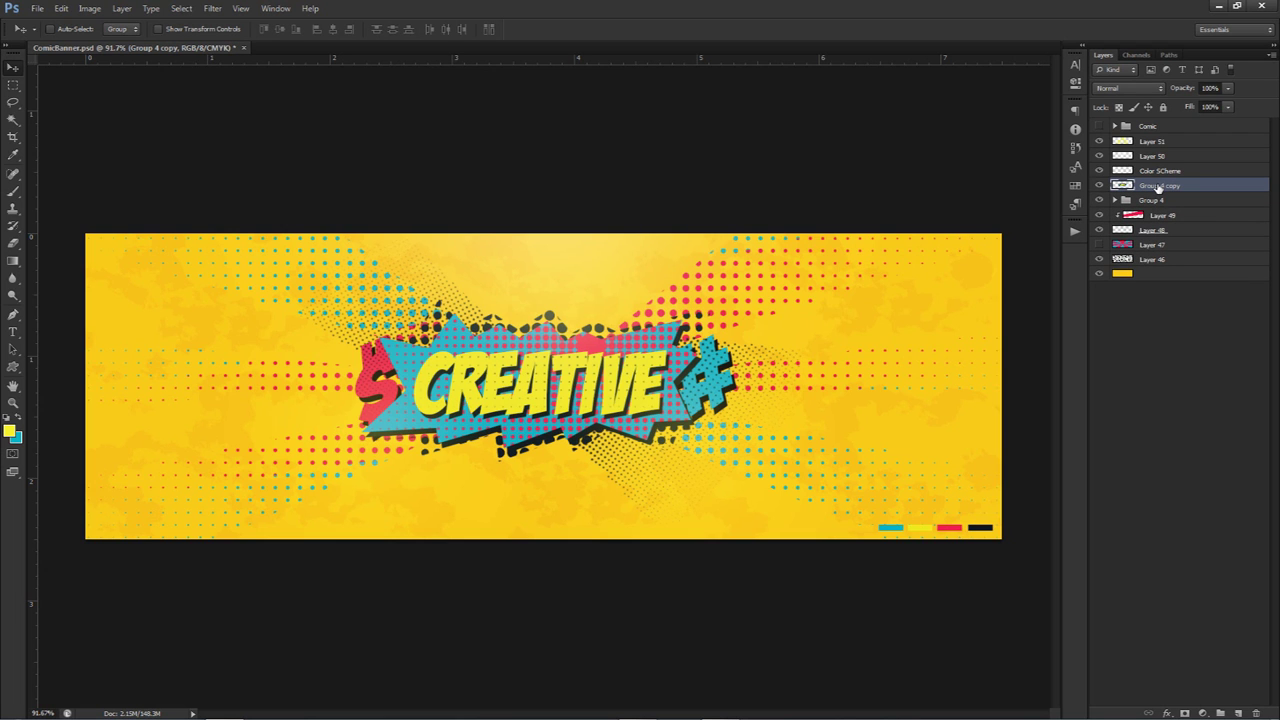
pyautogui.moveTo(600, 420); pyautogui.dragTo(965, 285)
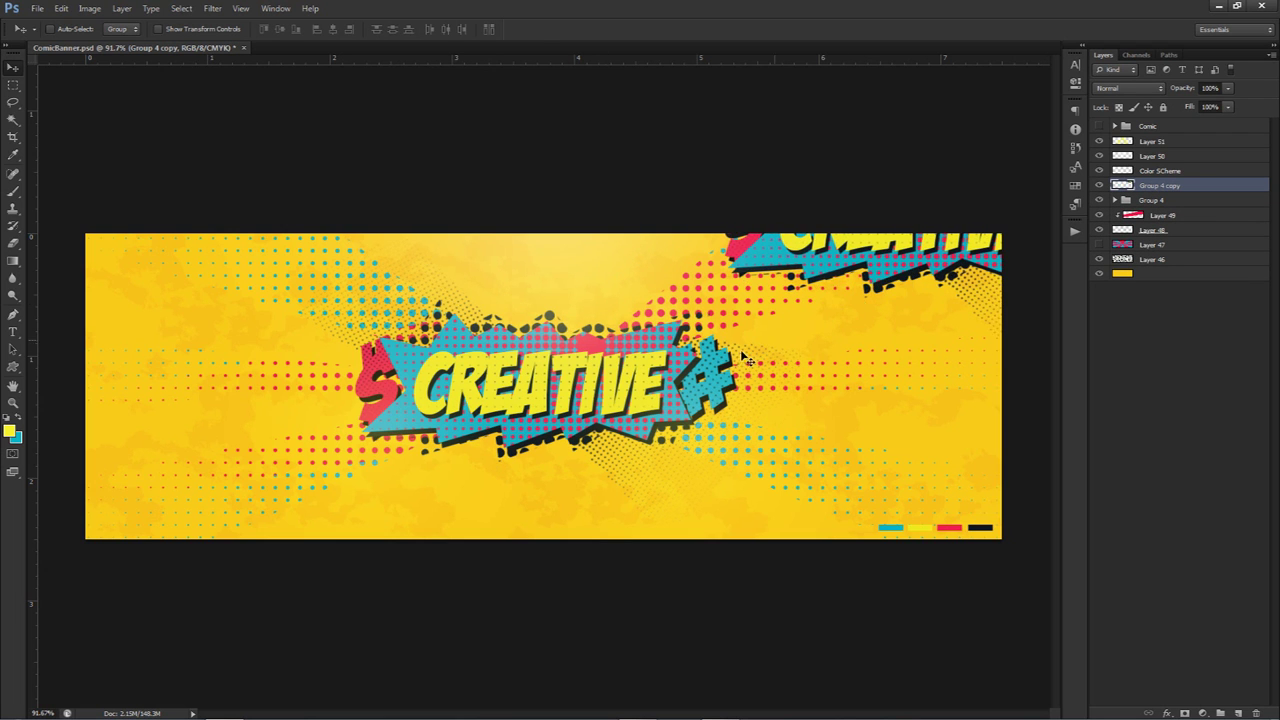
# Copy the merged title into the banner's lower-left, upper-left and lower-right corners, rotating the lower-left copy before duplicating it further
pyautogui.moveTo(745, 358); pyautogui.dragTo(395, 472)
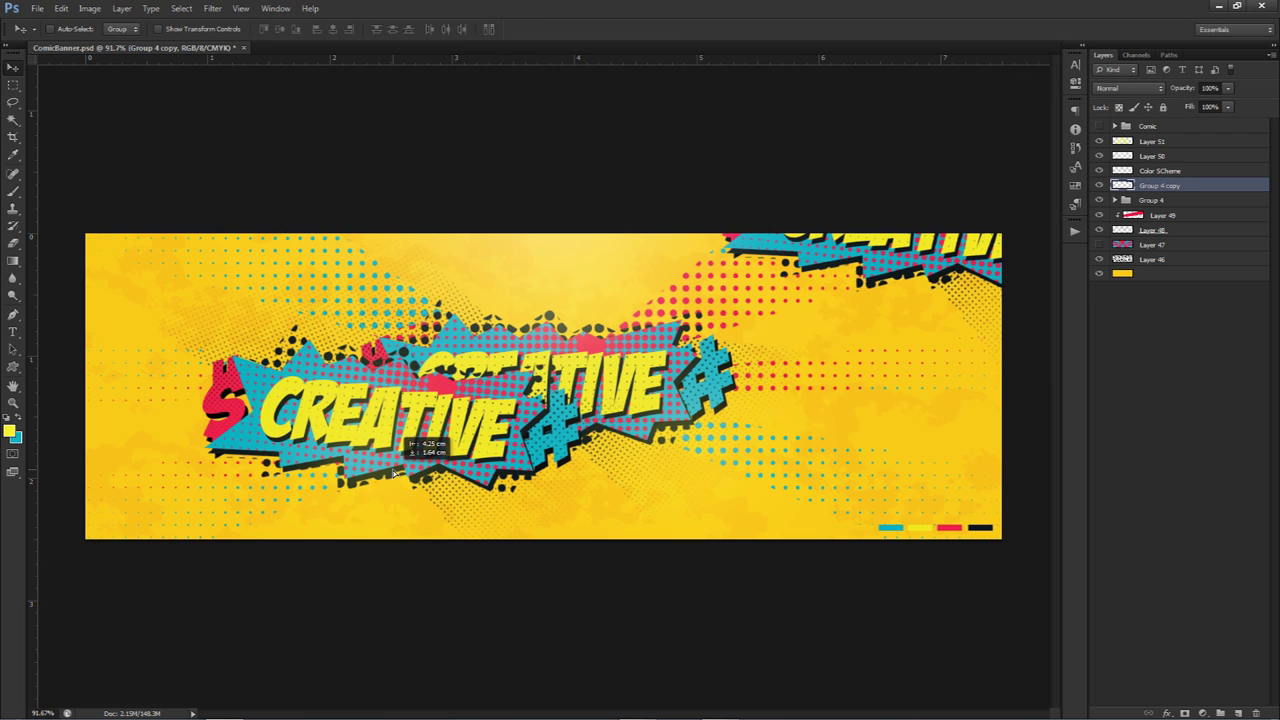
pyautogui.moveTo(539, 450); pyautogui.dragTo(264, 518)
pyautogui.hotkey('ctrl', 't')
pyautogui.moveTo(390, 255); pyautogui.dragTo(514, 303)
pyautogui.press('Return')
pyautogui.moveTo(423, 506); pyautogui.dragTo(330, 265)
pyautogui.moveTo(576, 318); pyautogui.dragTo(645, 568)
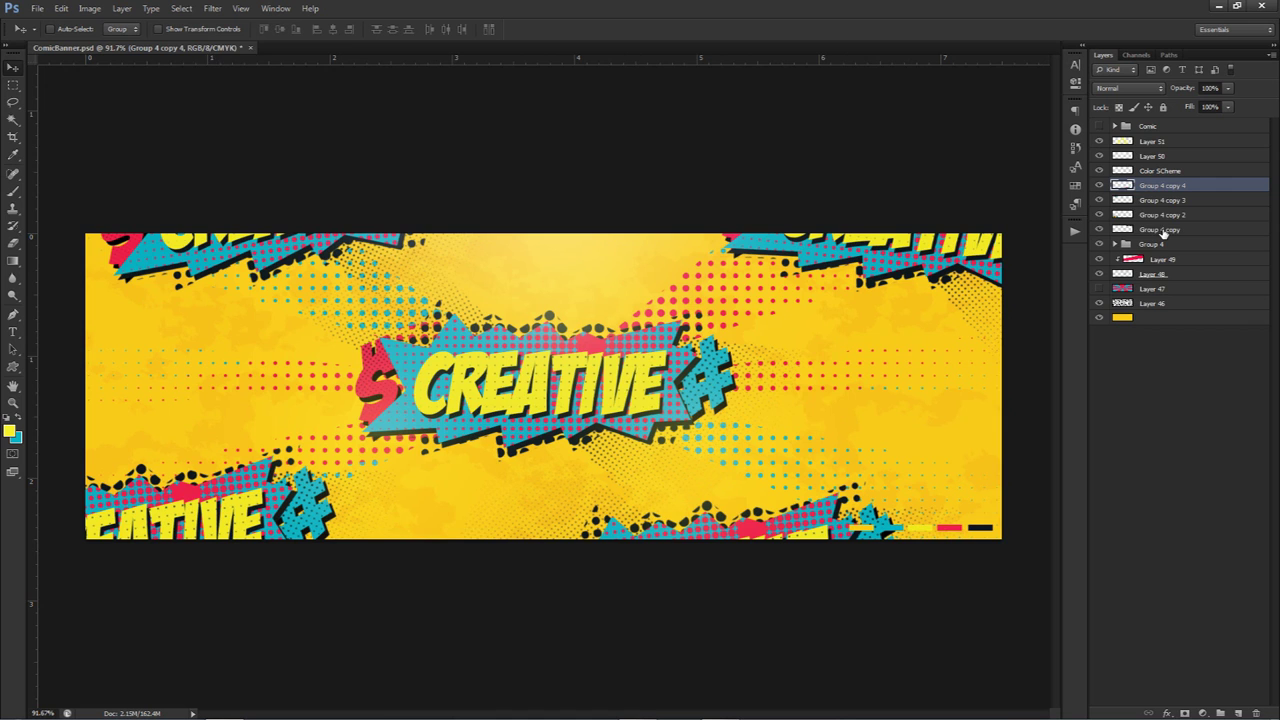
# Merge the four corner title copies into a single layer
pyautogui.keyDown('shift'); pyautogui.click(1163, 230); pyautogui.keyUp('shift')
pyautogui.click(1165, 191)
pyautogui.keyDown('shift'); pyautogui.click(1162, 229); pyautogui.keyUp('shift')
pyautogui.hotkey('ctrl', 'e')
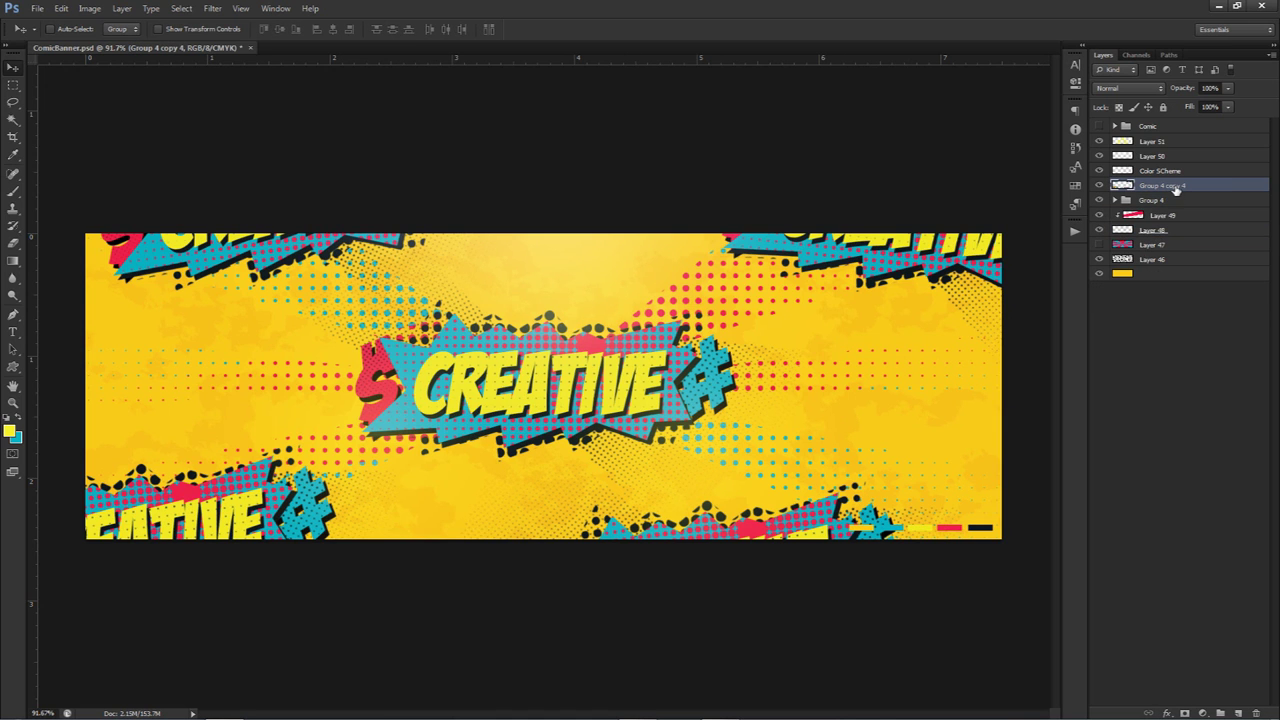
# Blur the merged corner titles and set their layer's blend mode to Overlay
pyautogui.click(213, 8)
pyautogui.moveTo(246, 145)
pyautogui.click(415, 238)
pyautogui.click(714, 186)
pyautogui.click(1128, 88)
pyautogui.click(1104, 178)
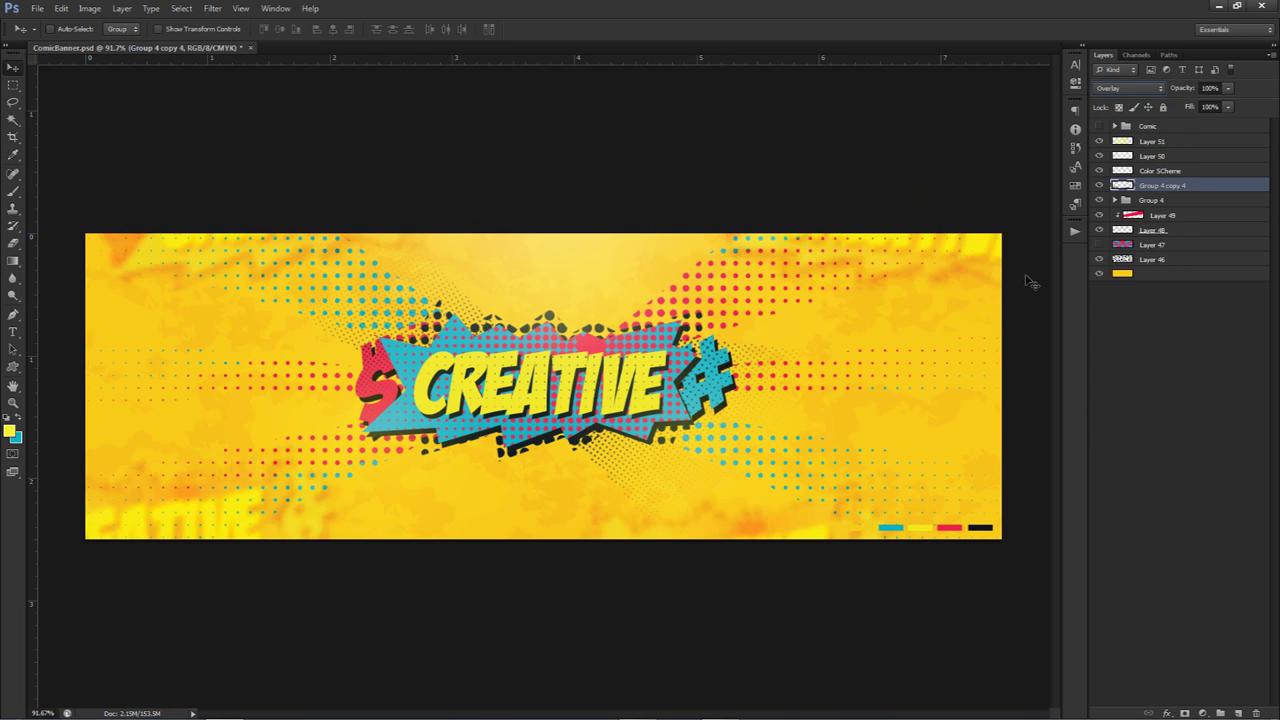
# Shift the blurred overlay layer slightly to the right and adjust its placement over the banner with Free Transform
pyautogui.moveTo(664, 379); pyautogui.dragTo(708, 388)
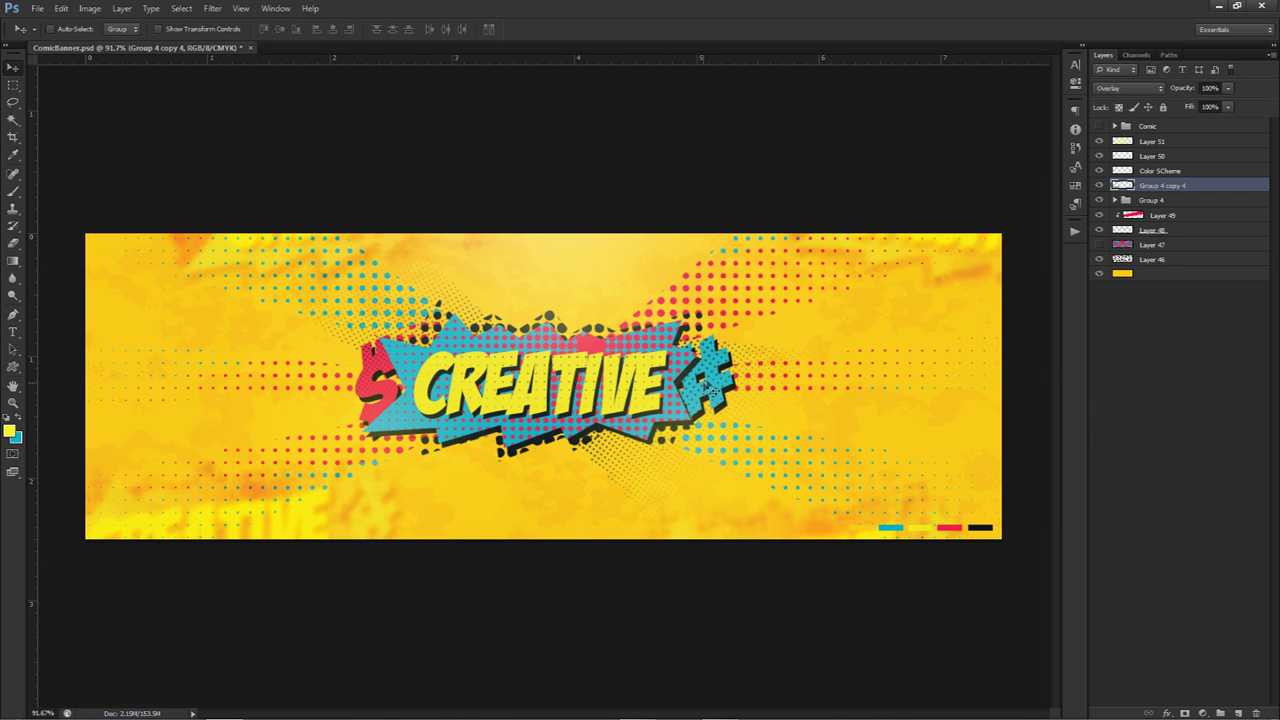
pyautogui.hotkey('ctrl', 't')
pyautogui.hotkey('ctrl', '0')
pyautogui.moveTo(1030, 161)
pyautogui.mouseDown()
pyautogui.moveTo(1025, 180)
pyautogui.moveTo(968, 186)
pyautogui.moveTo(1037, 171)
pyautogui.moveTo(1029, 180)
pyautogui.mouseUp()
pyautogui.press('Return')
pyautogui.hotkey('ctrl', '0')
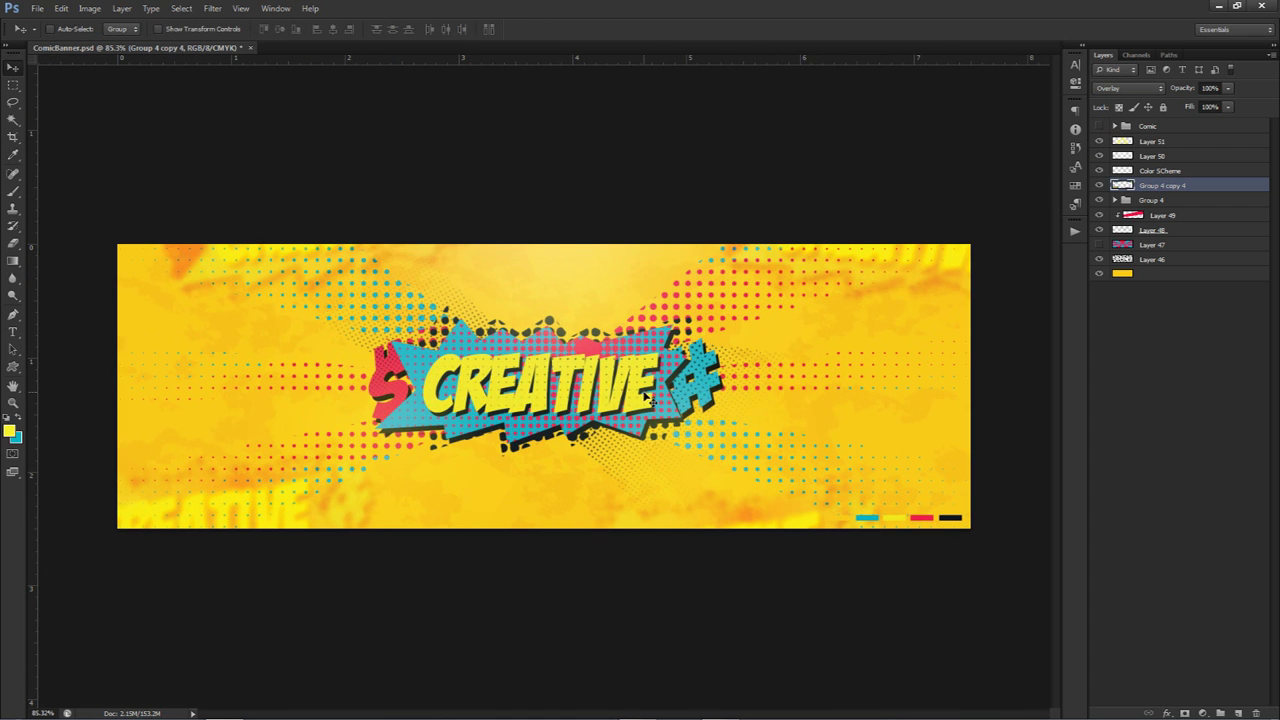
# Erase parts of the blurred overlay layer around the title and the banner's left side with a 542 px eraser
pyautogui.press('b')
pyautogui.keyDown('alt'); pyautogui.rightClick(527, 388); pyautogui.keyUp('alt')
pyautogui.moveTo(527, 388)
pyautogui.mouseDown()
pyautogui.moveTo(218, 338)
pyautogui.moveTo(205, 325)
pyautogui.mouseUp()
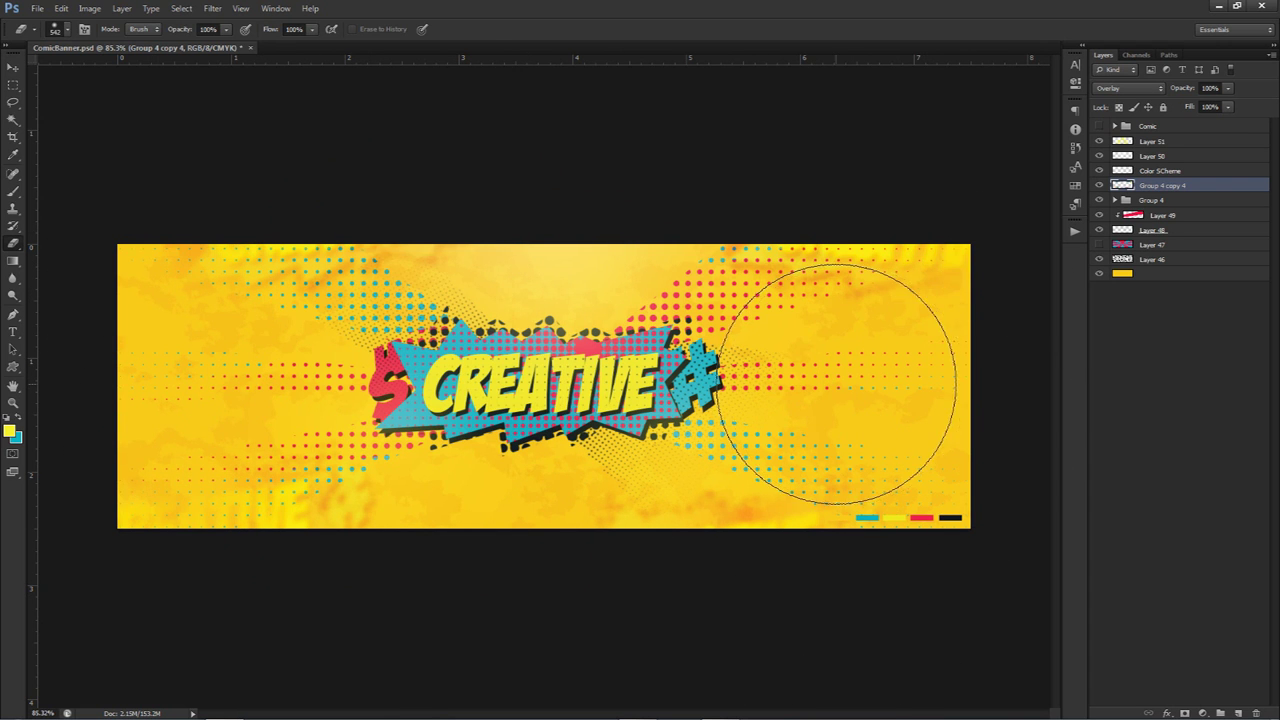
pyautogui.press('v')
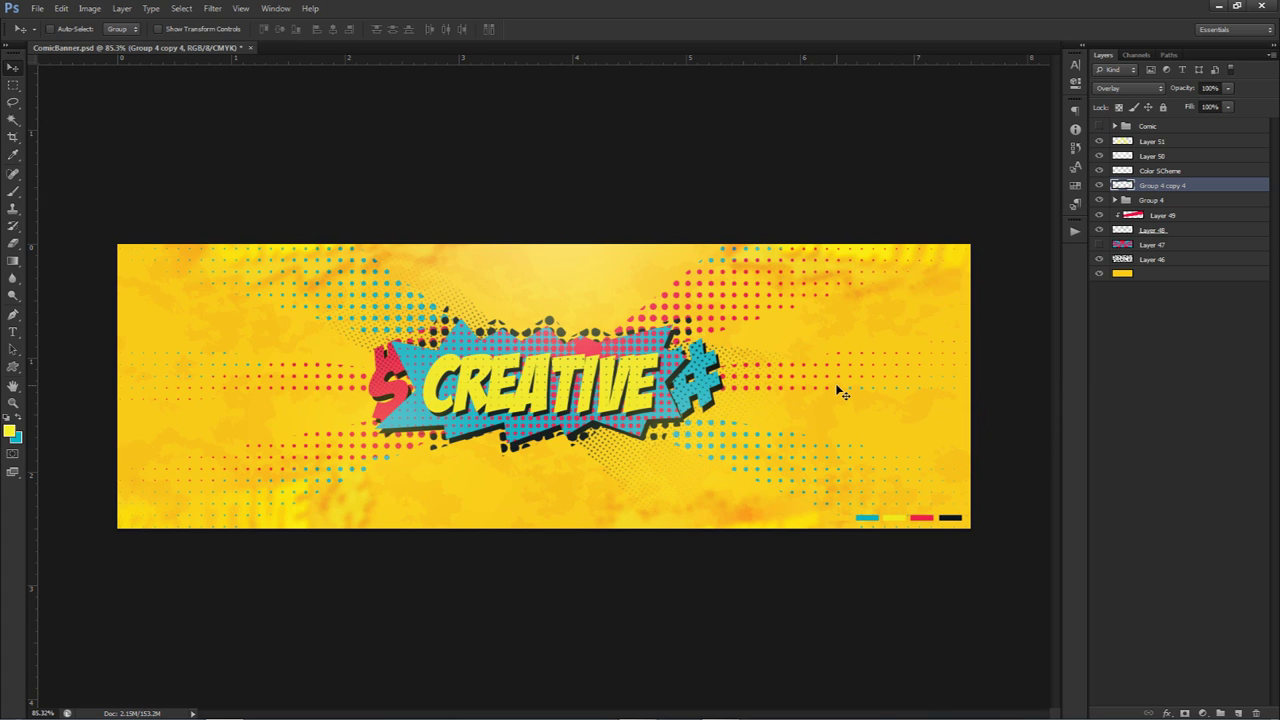